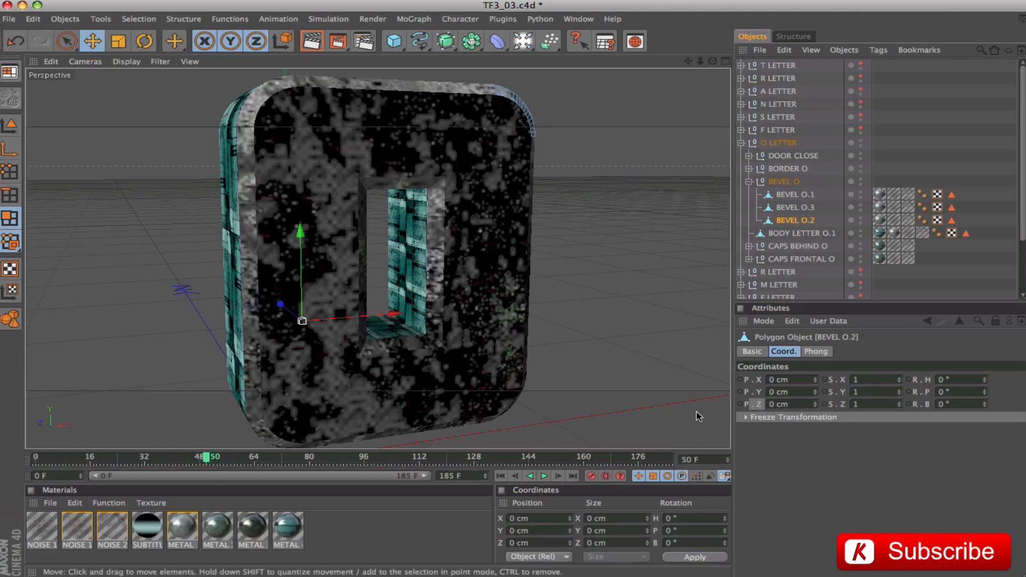
- Keyframe the Z position of BEVEL O.2 at -800 cm on frame 50
left_click_drag(786, 406, 762, 404)
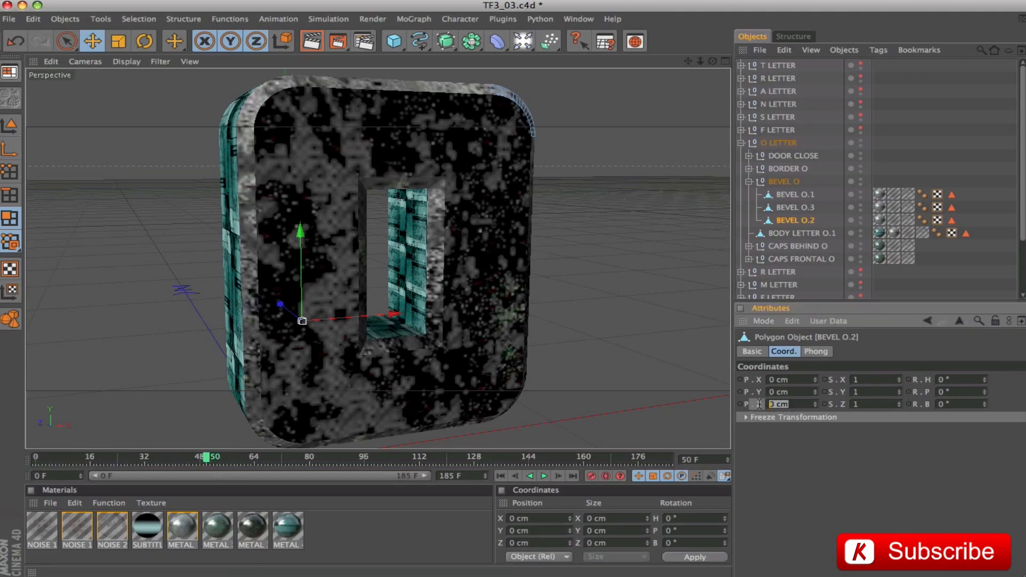
type("-800")
key("Return")
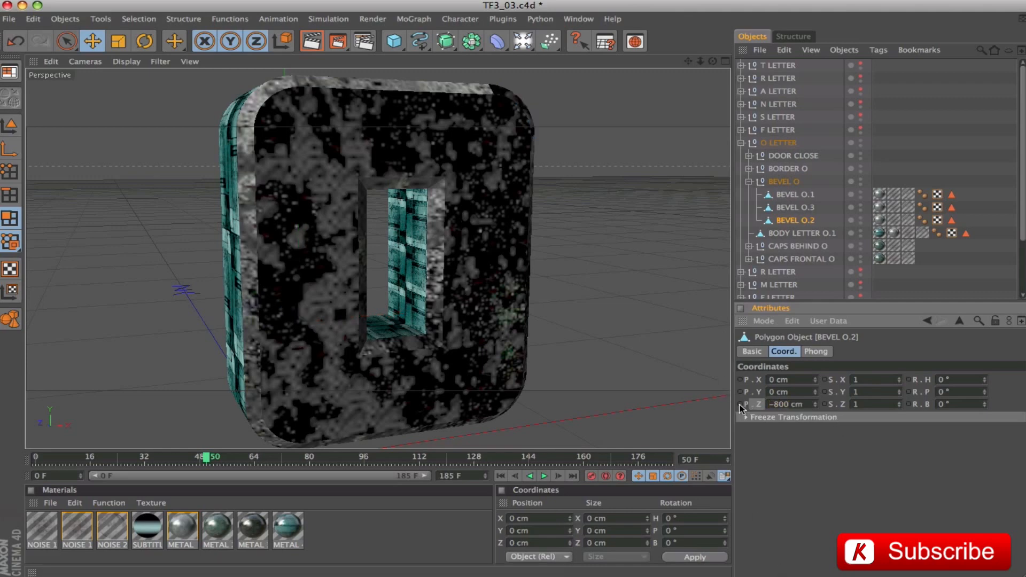
- Keyframe the Z position of BEVEL O.2 at 0 cm on frame 142, and return to frame 50
left_click_drag(209, 460, 521, 472)
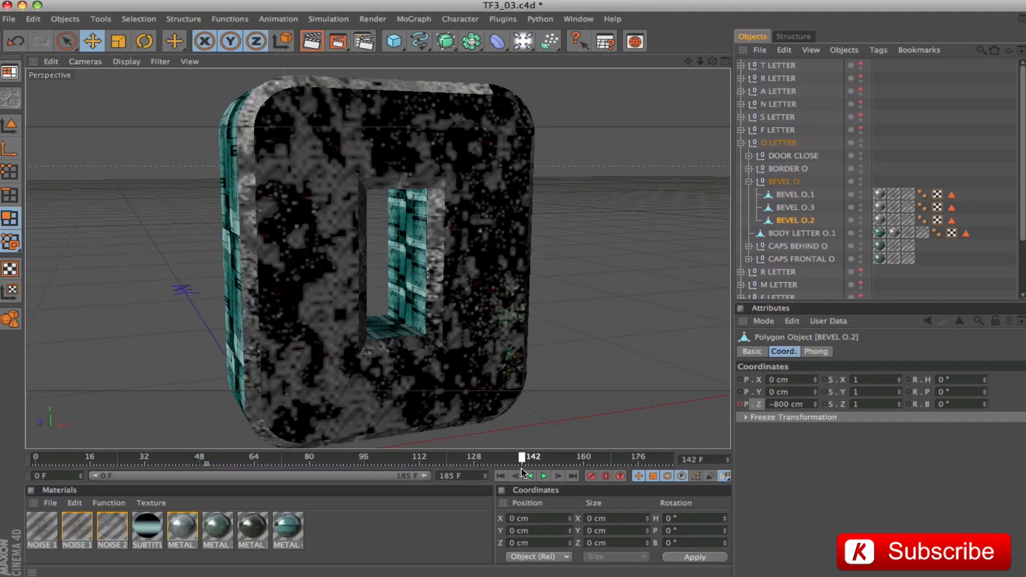
left_click(770, 404)
type("0")
key("Return")
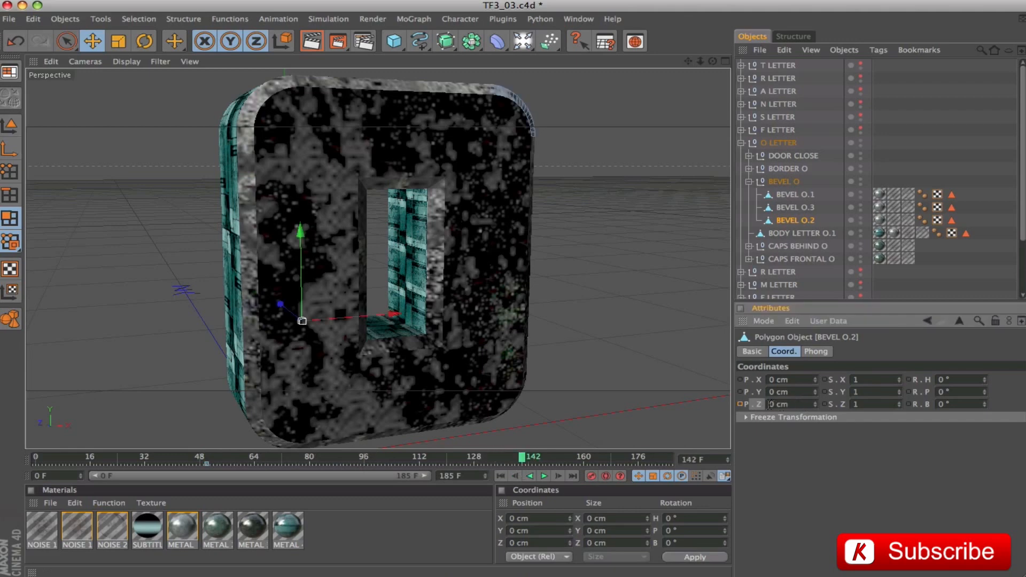
left_click(740, 405)
left_click_drag(521, 461, 207, 469)
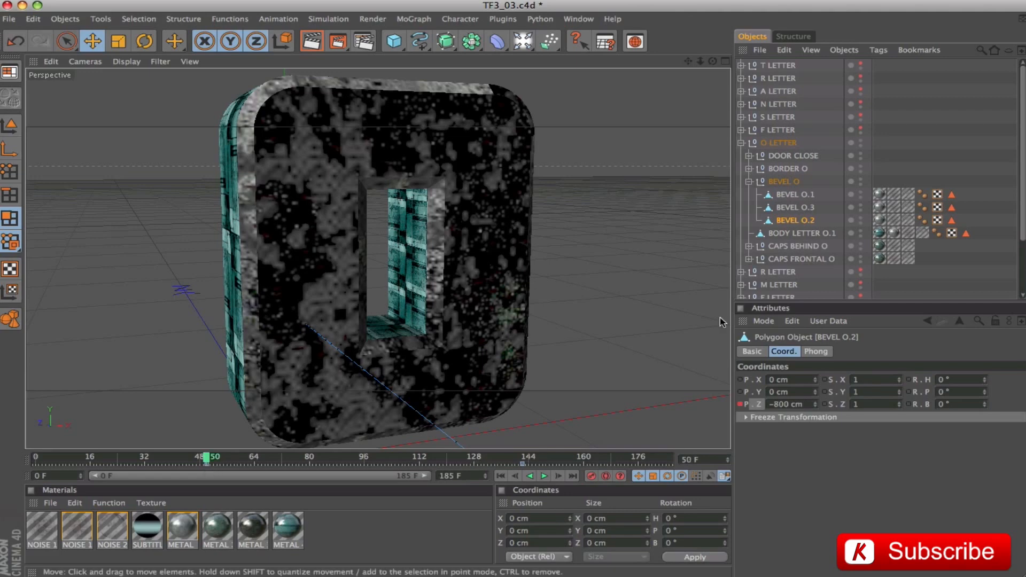
- Keyframe the Y position of BEVEL O.3 at -5.5 cm on frame 95
left_click(795, 208)
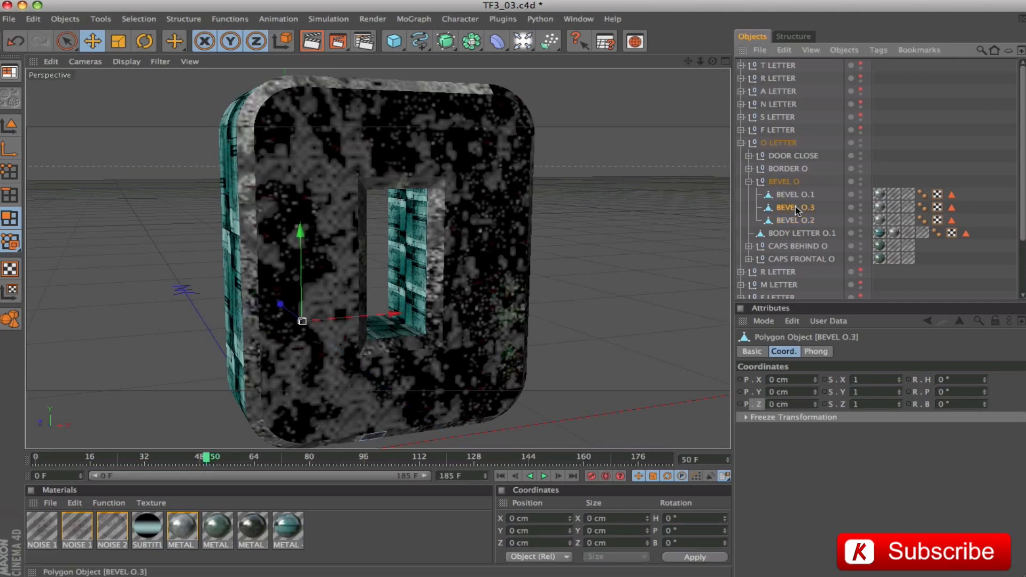
left_click_drag(207, 458, 360, 472)
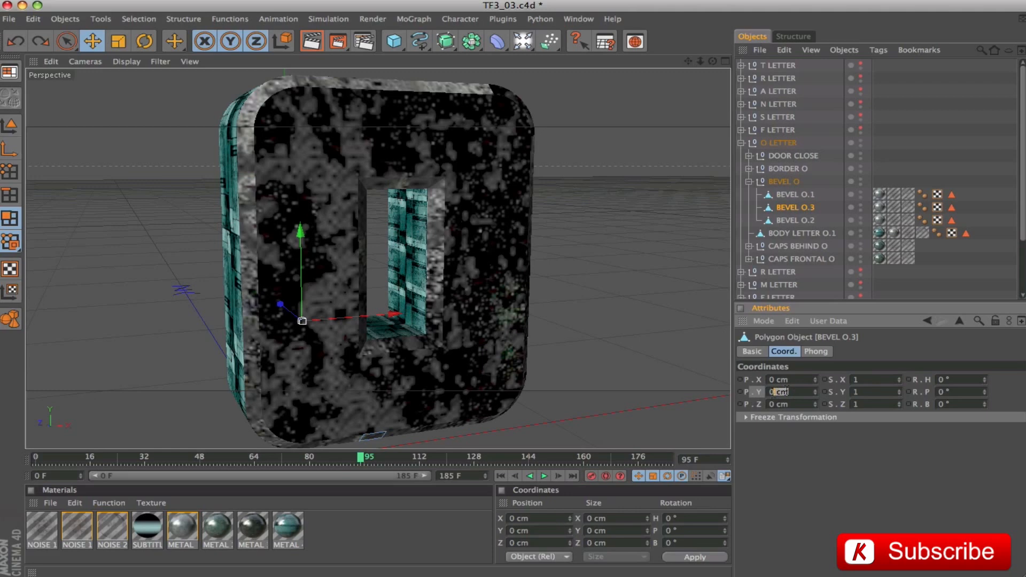
type("-5.5")
key("Return")
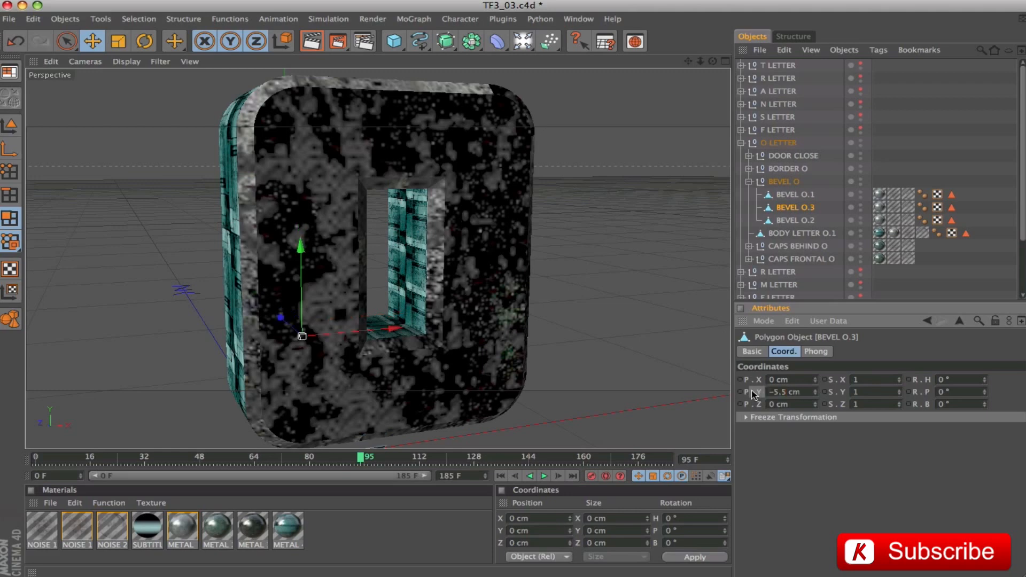
left_click(740, 393)
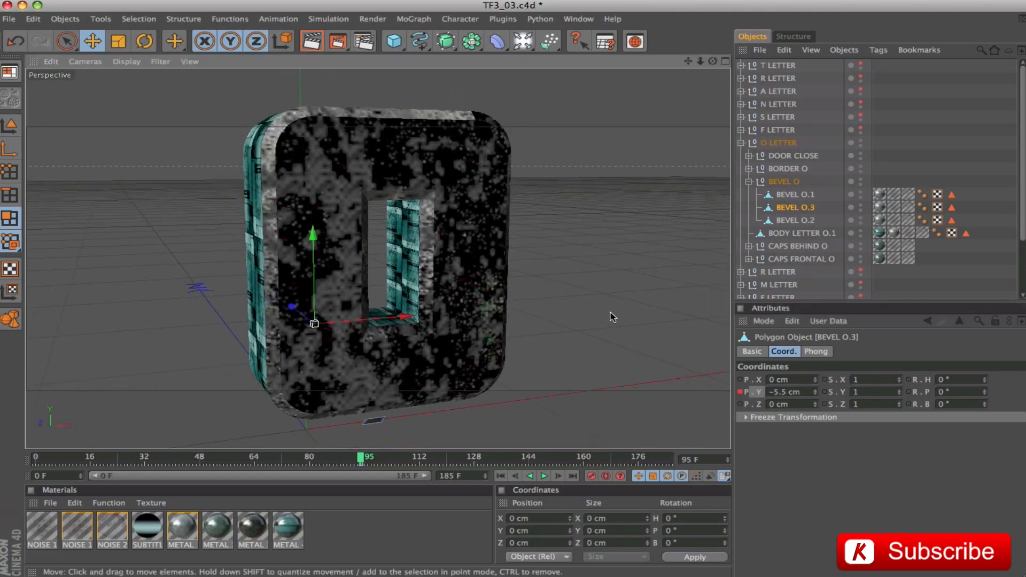
- Keyframe the Y position of BEVEL O.3 at 0 cm on frame 125, and return to frame 95
left_click_drag(361, 457, 464, 475)
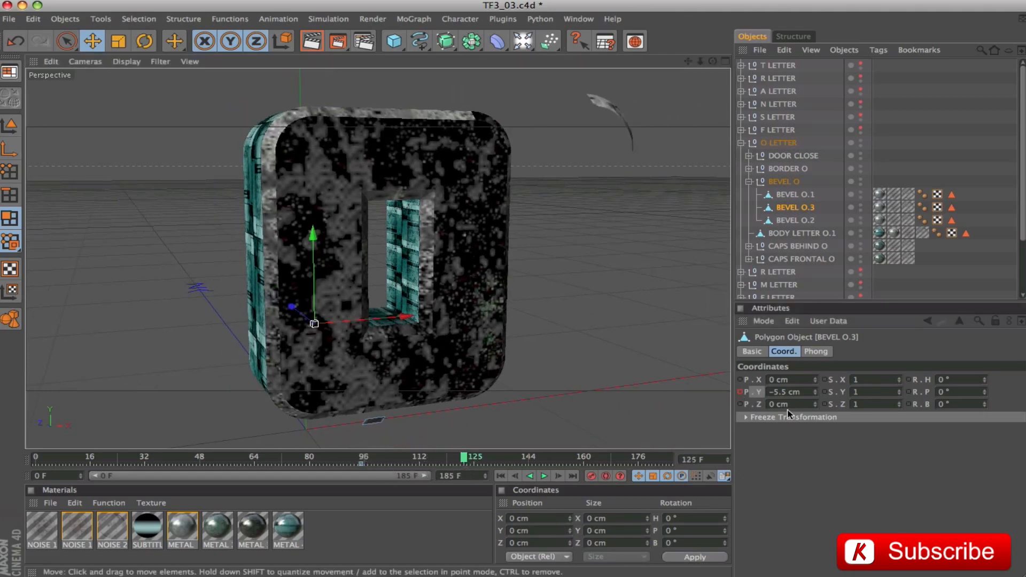
double_click(791, 393)
type("0")
key("Return")
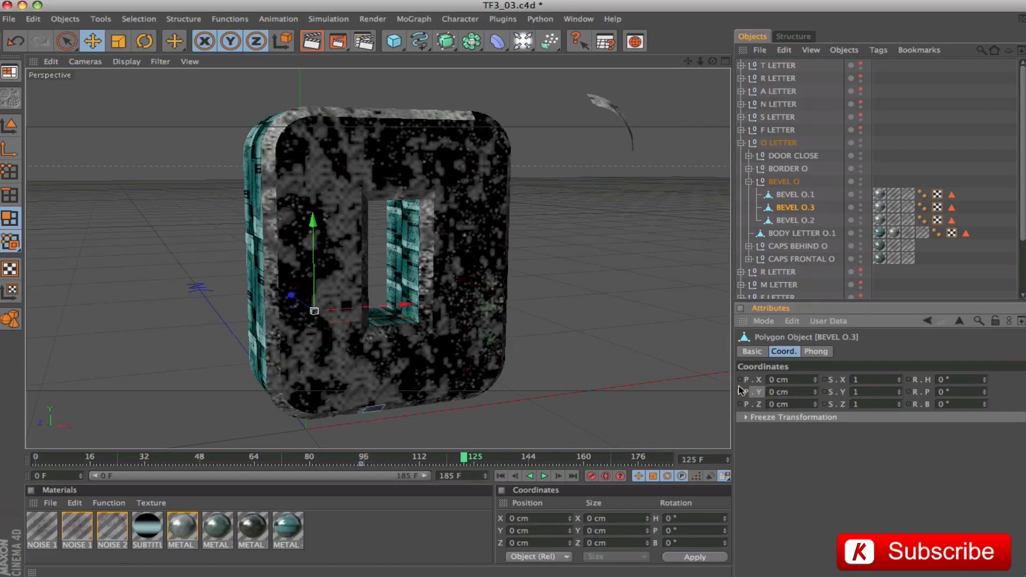
left_click_drag(463, 458, 360, 467)
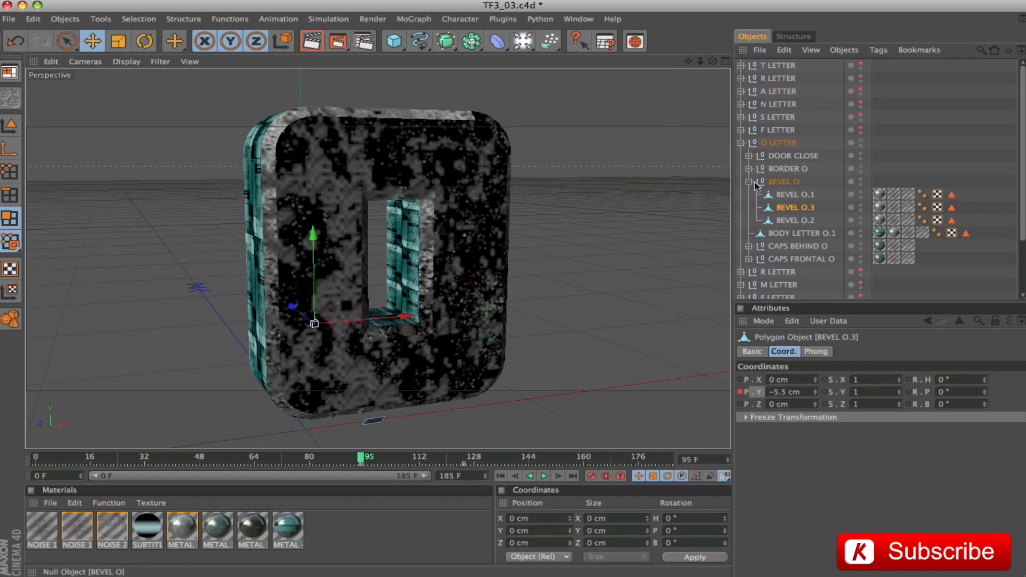
- Keyframe the Z position of BEVEL O.4 in the DOOR CLOSE group at -437 cm on frame 45
left_click(749, 182)
left_click(748, 155)
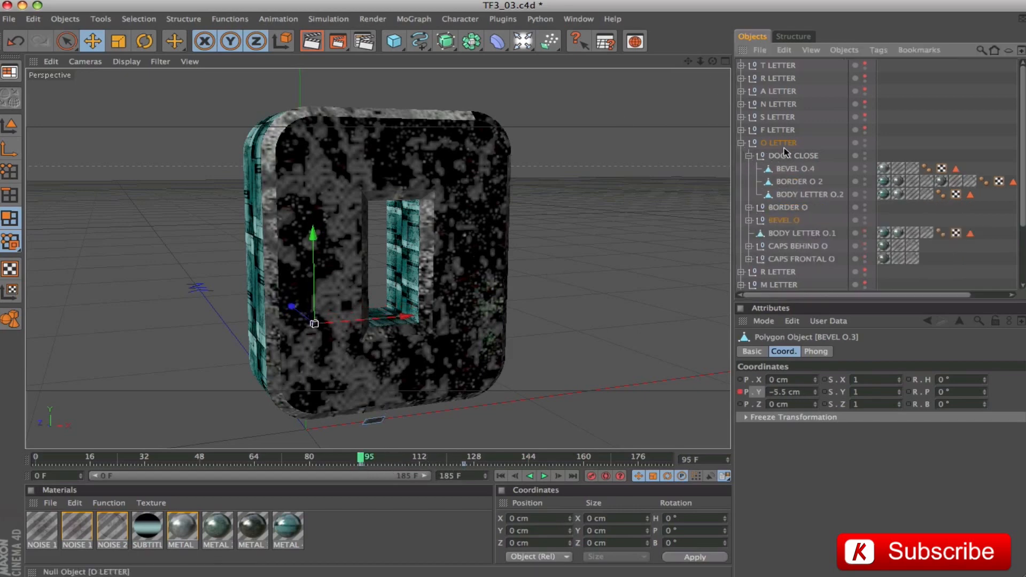
left_click(795, 169)
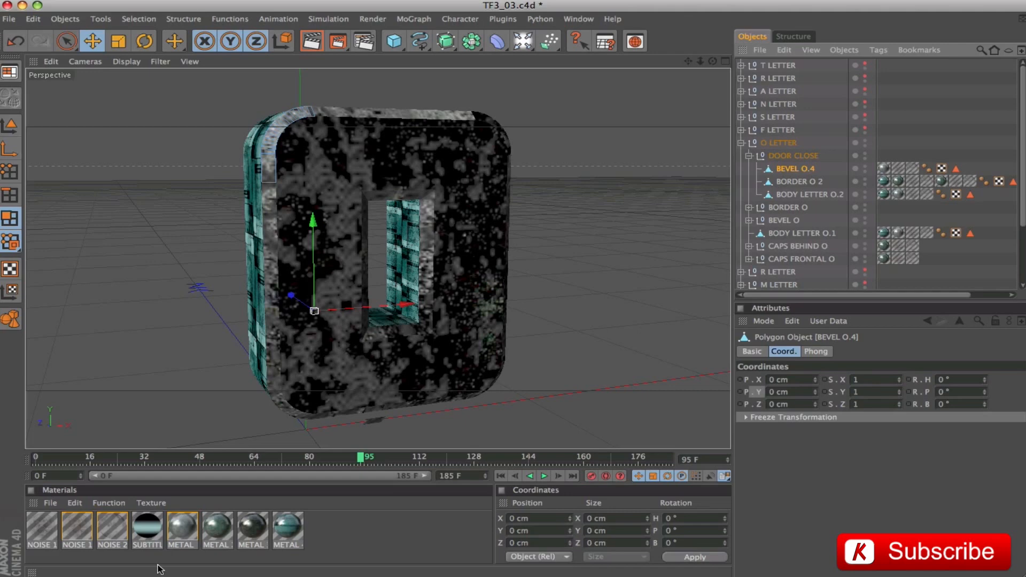
left_click(363, 459)
left_click_drag(363, 459, 189, 473)
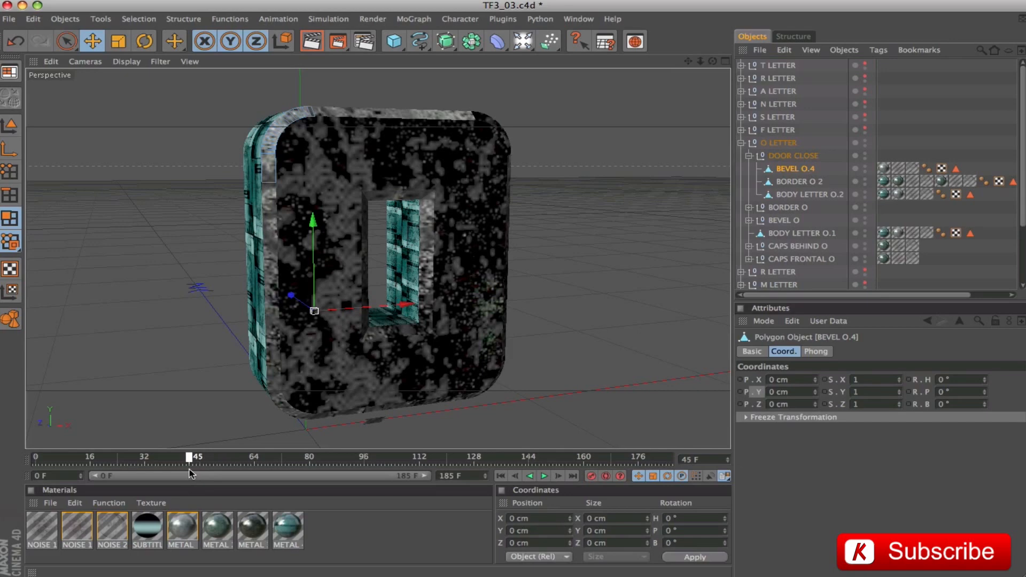
left_click(758, 405)
left_click(801, 405)
type("-437")
key("Return")
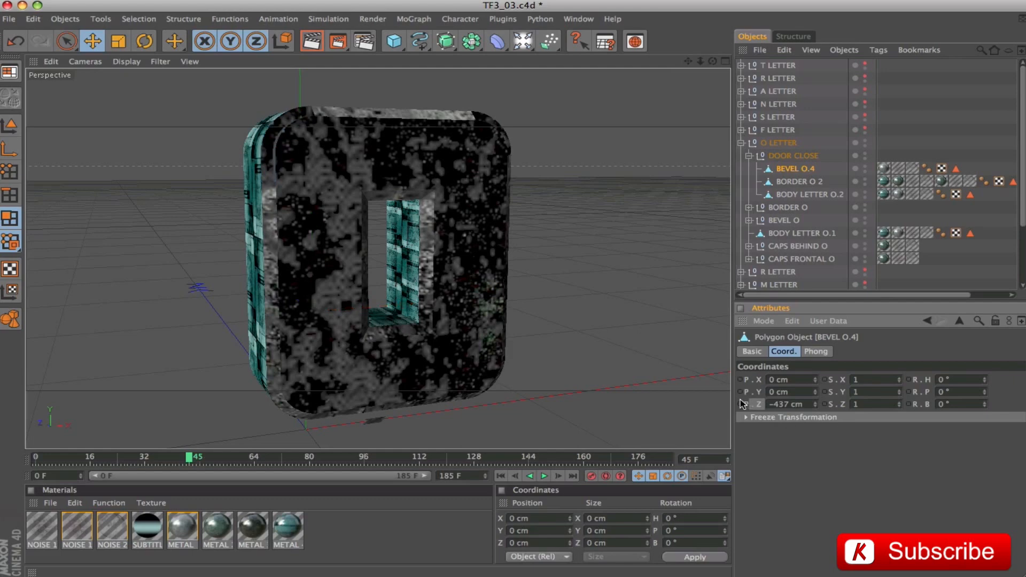
- Keyframe the Z position of BEVEL O.4 at 0 cm on frame 142
left_click(192, 461)
left_click_drag(192, 461, 247, 464)
left_click_drag(360, 475, 523, 481)
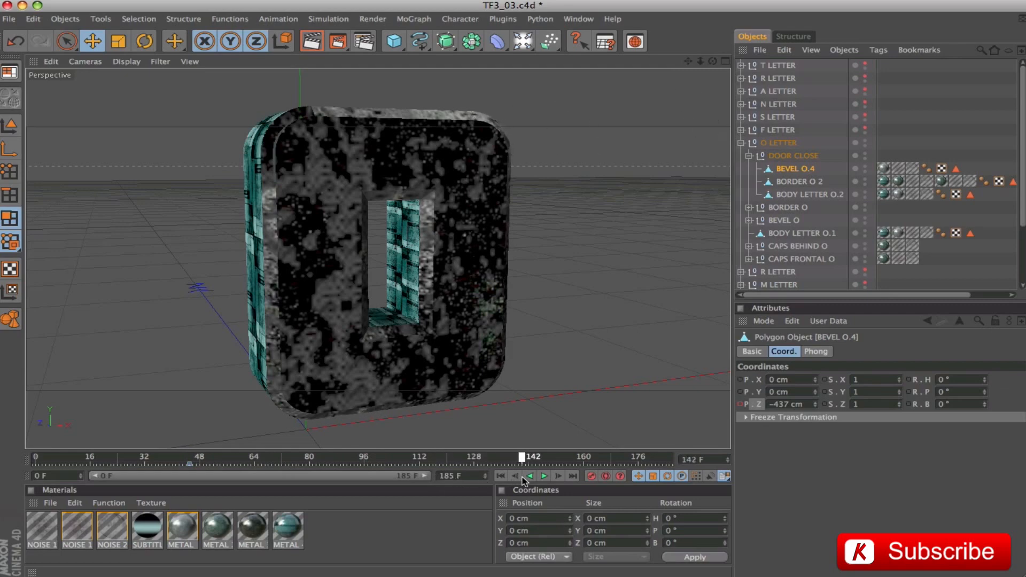
left_click_drag(809, 406, 757, 404)
type("0")
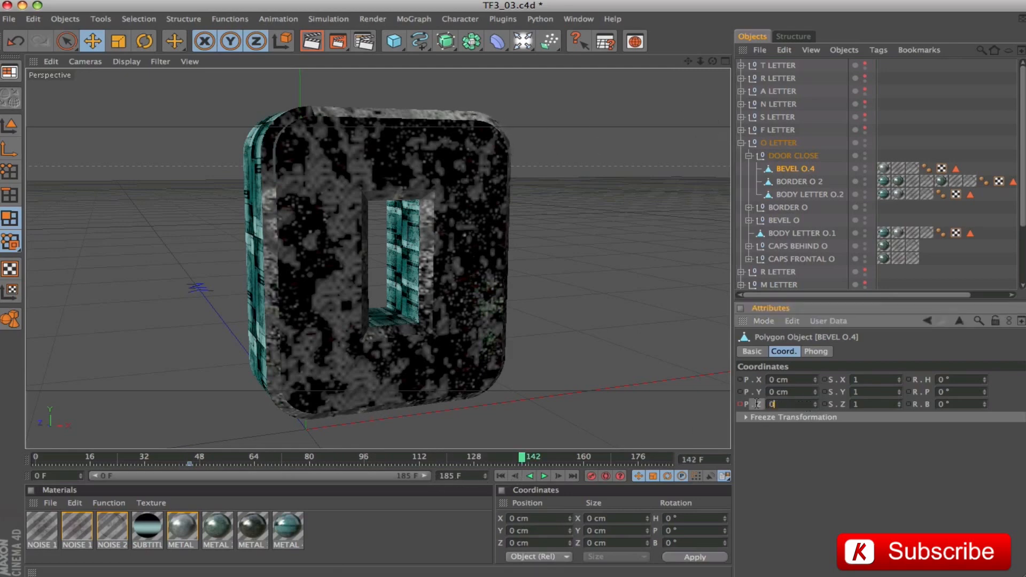
key("Return")
left_click(738, 404)
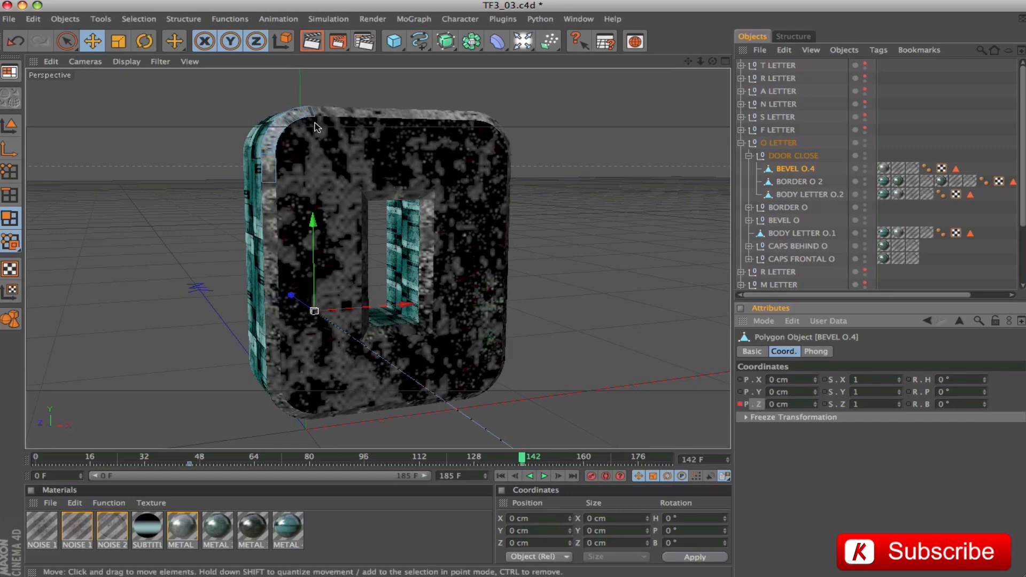
- Keyframe the X position of BEVEL O.4 at -33 cm on frame 142 and at 0 cm on frame 154
left_click_drag(798, 380, 745, 380)
type("-33")
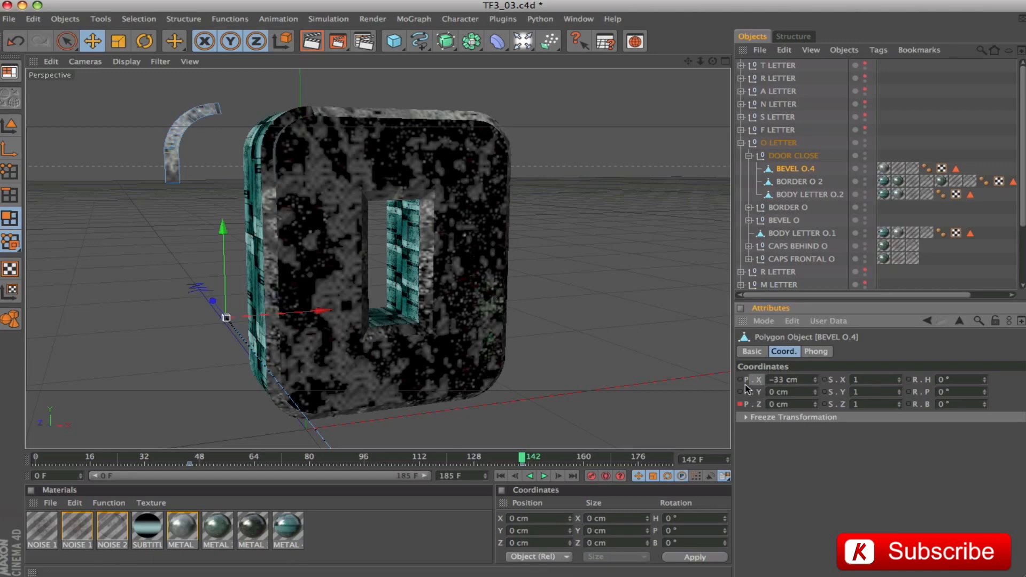
left_click_drag(521, 458, 566, 476)
left_click(805, 381)
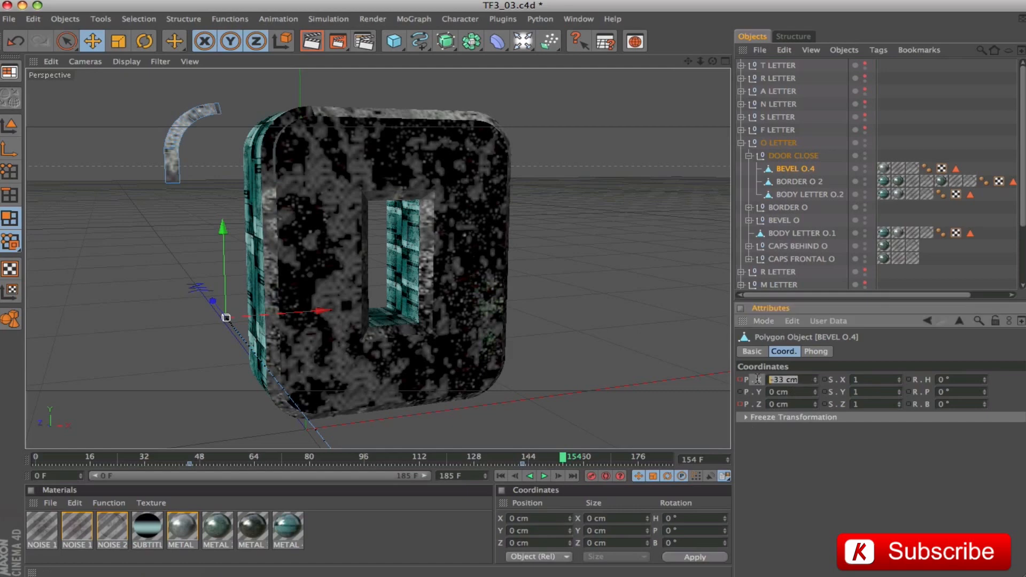
type("0")
key("Return")
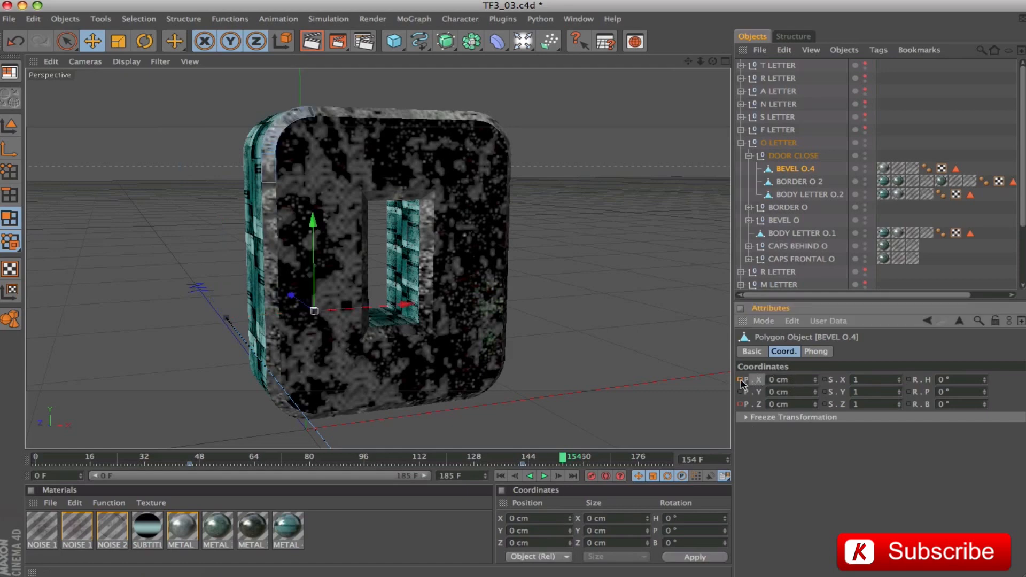
mouse_move(564, 459)
left_mouse_down()
mouse_move(326, 445)
mouse_move(563, 464)
left_mouse_up()
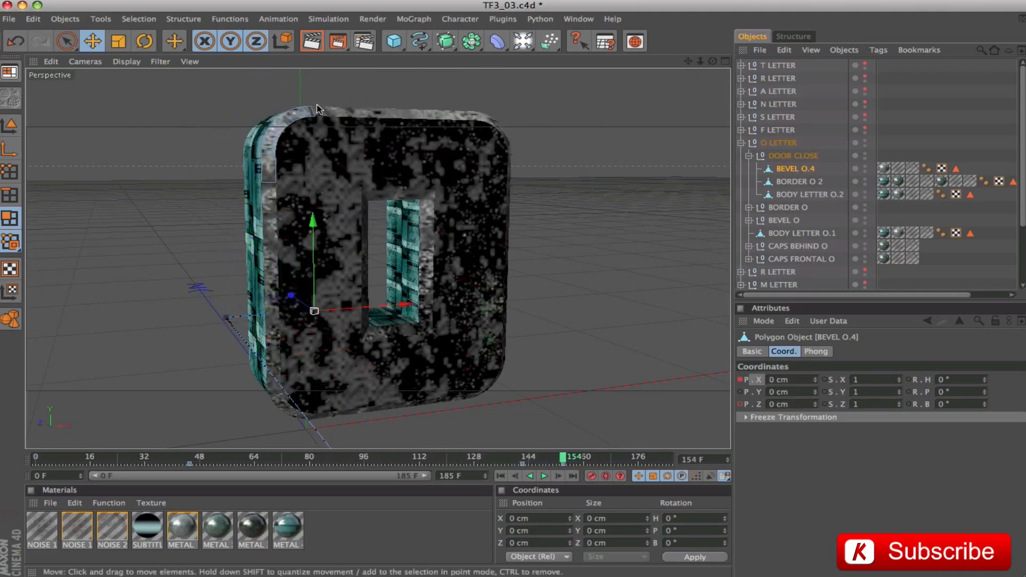
- Move Path 123 and Path 130 to the start of the O group inside CAPS FRONTAL O
left_click(748, 156)
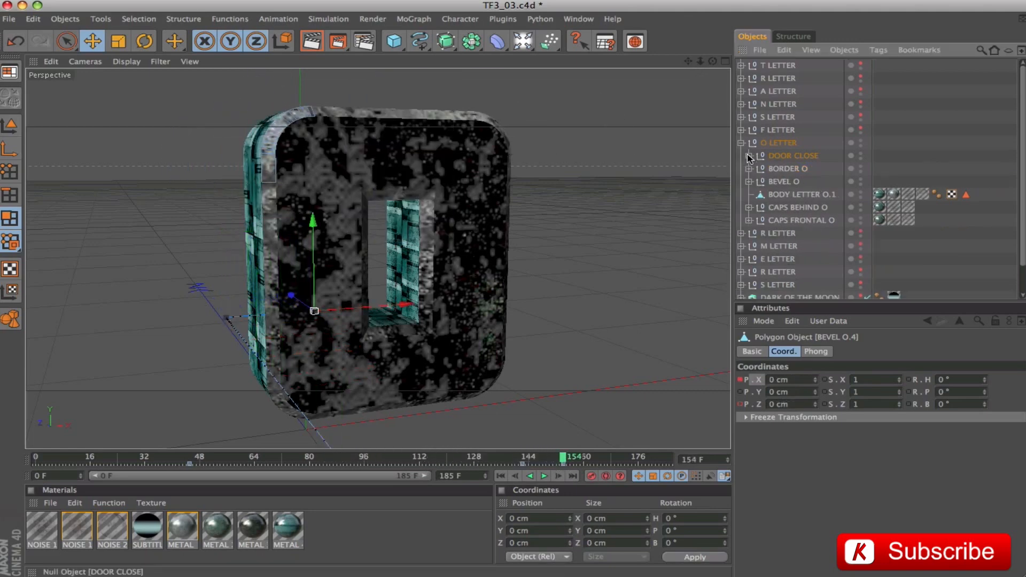
left_click(790, 157)
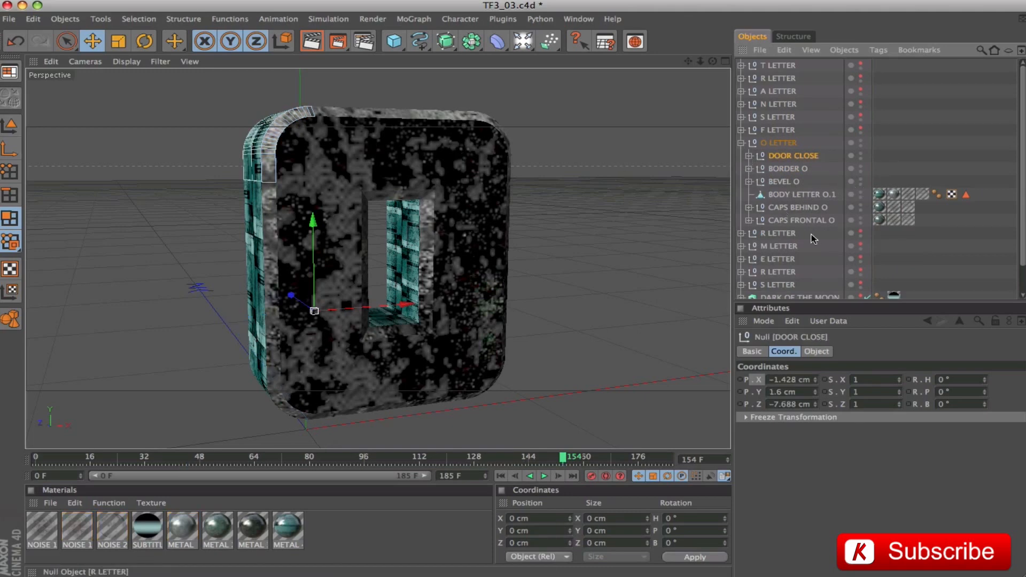
left_click(799, 218)
left_click(748, 220)
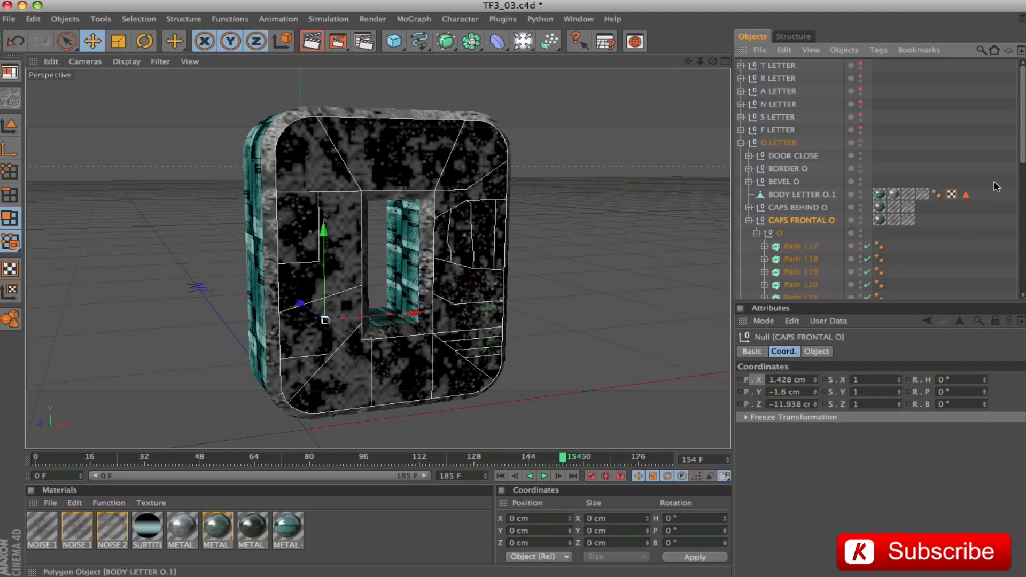
mouse_move(1022, 158)
left_mouse_down()
mouse_move(1006, 255)
mouse_move(988, 196)
mouse_move(1022, 251)
mouse_move(1022, 158)
mouse_move(1022, 176)
left_mouse_up()
left_click(337, 235)
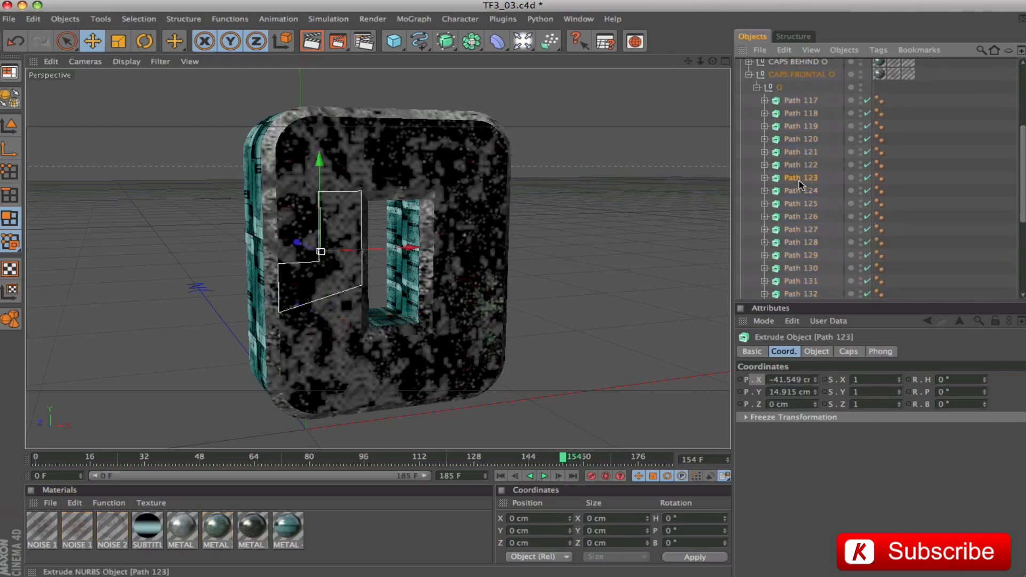
left_click_drag(801, 178, 790, 94)
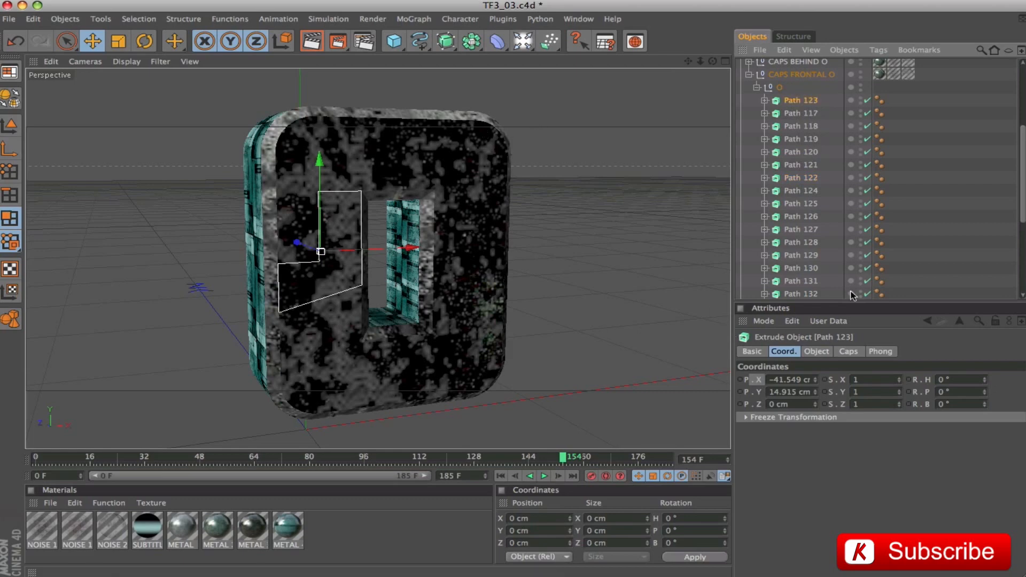
left_click_drag(807, 271, 813, 148)
left_click_drag(796, 104, 797, 109)
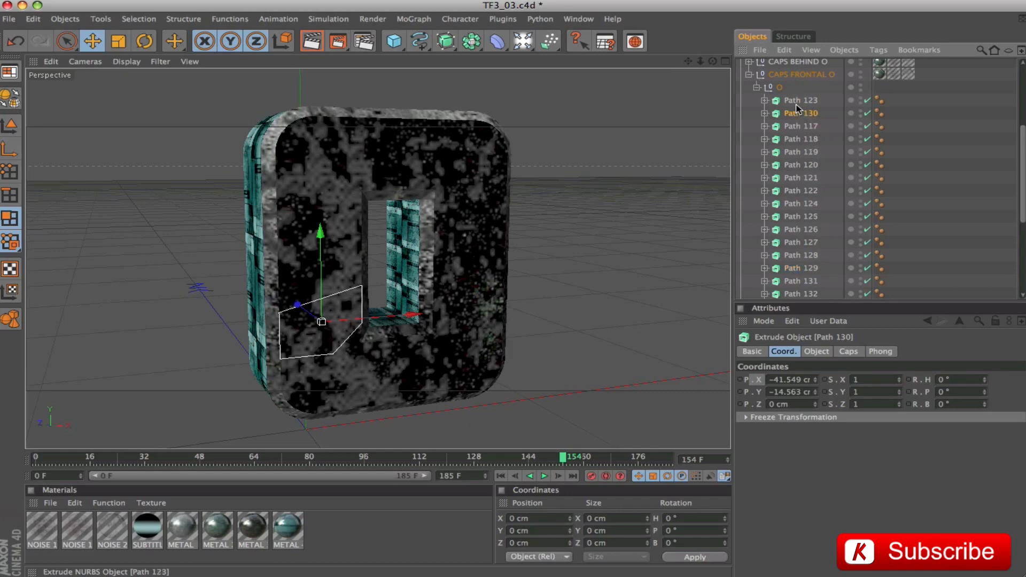
- Move Path 137 directly after Path 130 in the frontal caps' O group
left_click_drag(1022, 158, 1022, 192)
left_click(791, 274)
left_click_drag(791, 273, 795, 124)
left_click(797, 105)
left_click(797, 130)
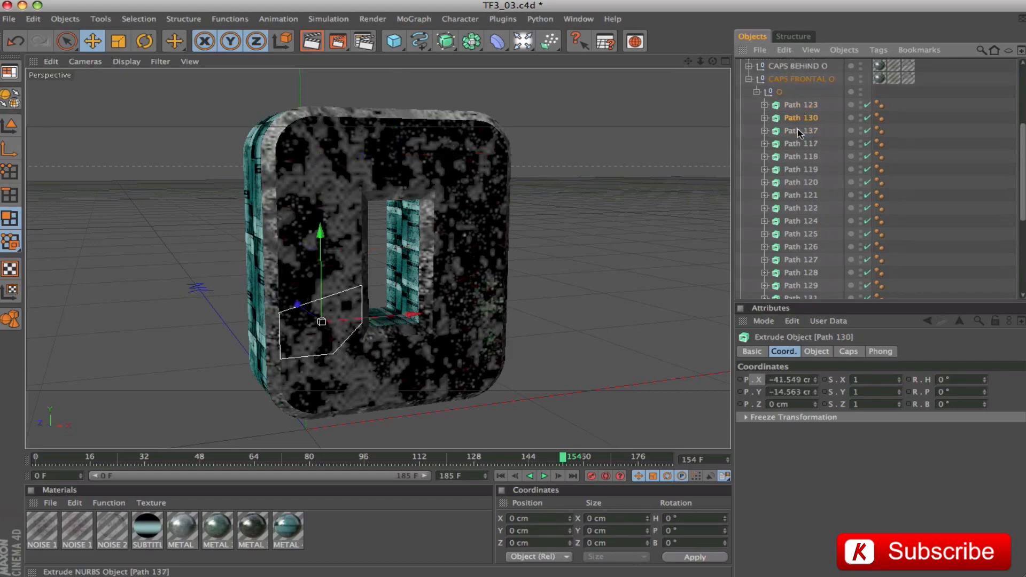
- Select the 18 frontal cap pieces from Path 117 to Path 136 and keyframe their Z position at -800 cm on frame 50
left_click(791, 146)
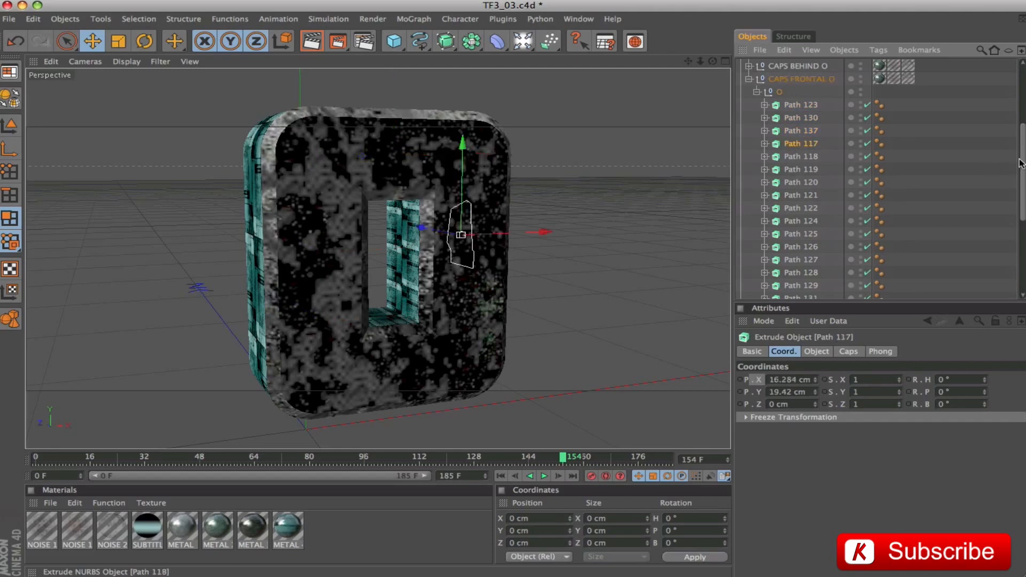
scroll(802, 204, "down", 4)
left_click(812, 247, "shift")
left_click(815, 256, "shift")
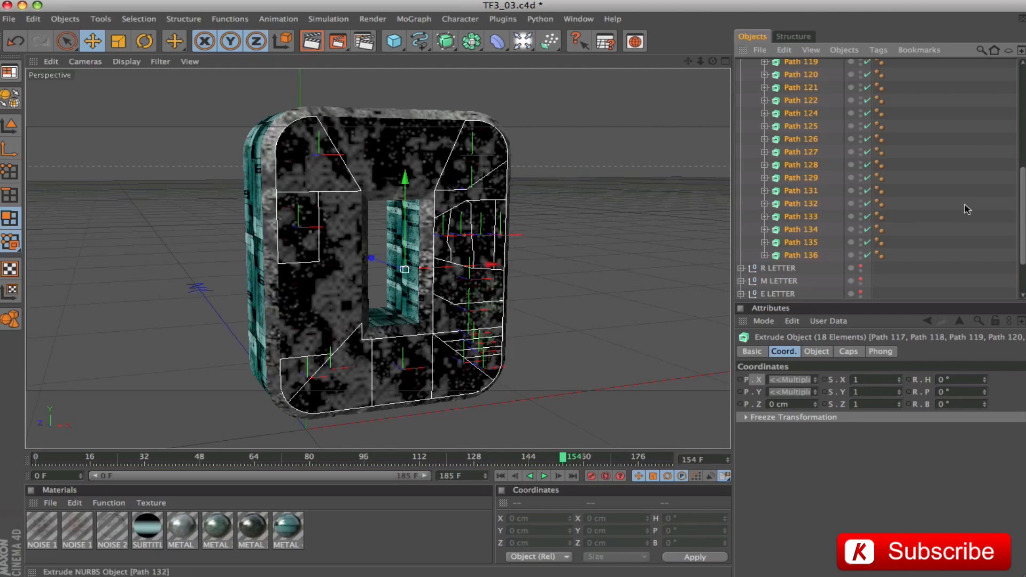
scroll(956, 160, "up", 10)
scroll(941, 80, "down", 6)
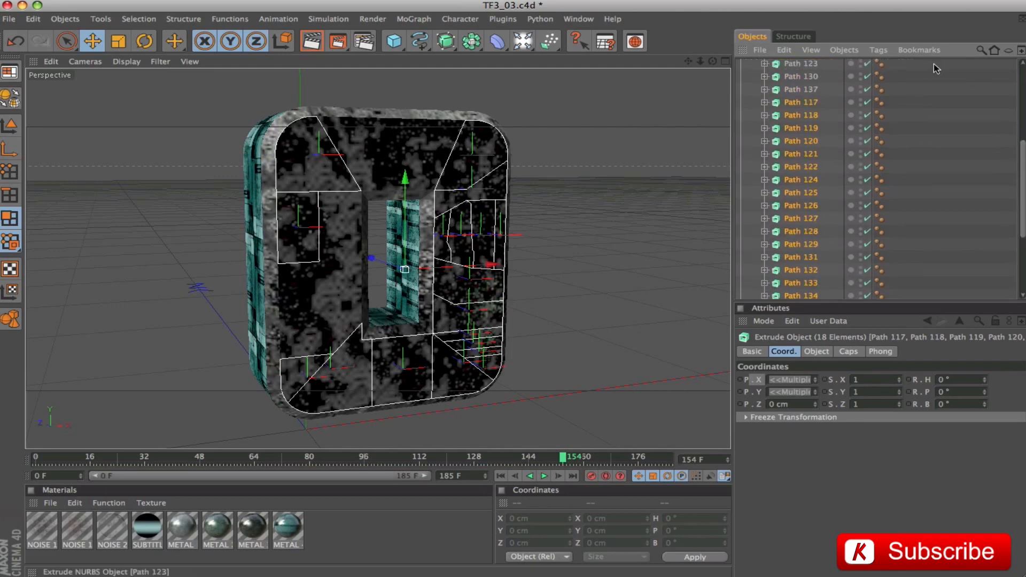
left_click(302, 458)
left_click_drag(293, 494, 206, 471)
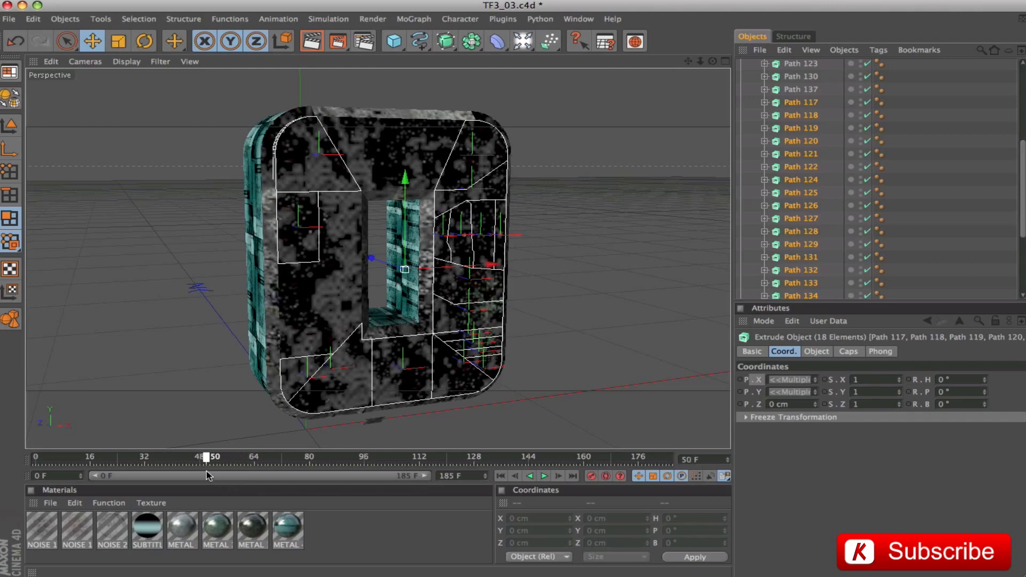
left_click(755, 405)
type("-80")
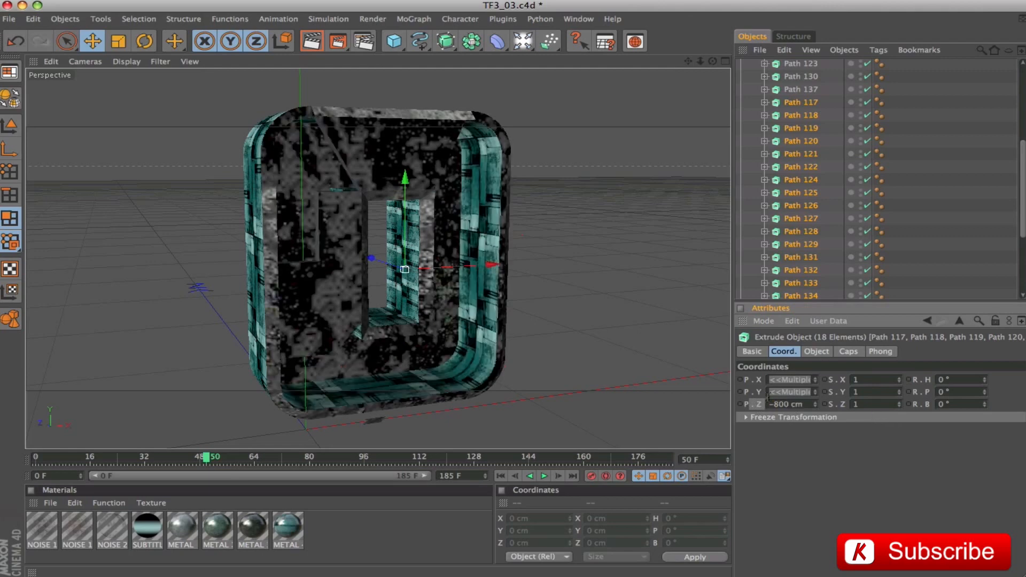
left_click(741, 404)
- Keyframe the Z position of the 18 selected frontal cap pieces at 0 cm on frame 137
left_click_drag(206, 457, 289, 458)
mouse_move(353, 459)
left_mouse_down()
mouse_move(517, 459)
mouse_move(504, 458)
left_mouse_up()
left_click(802, 405)
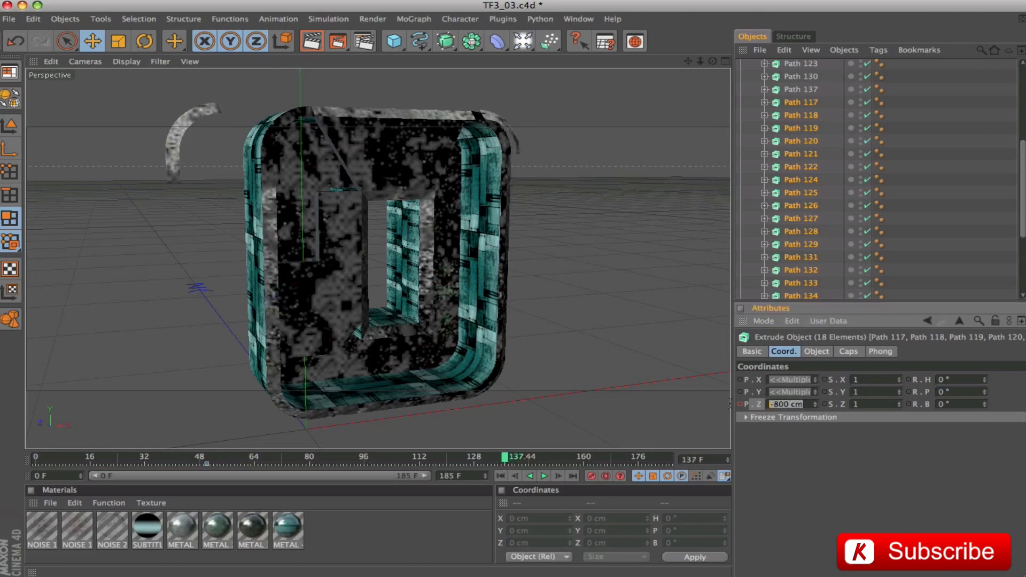
type("0")
key("Return")
left_click(740, 404)
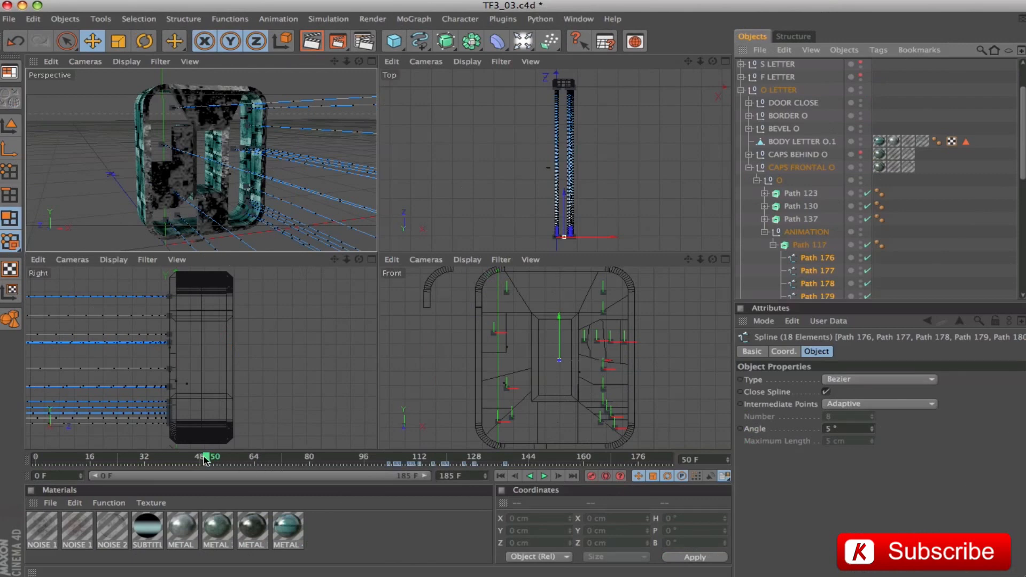
- Scrub the animation from frame 50 to frame 159 to review how the separate frontal cap pieces fly into the letter
left_click_drag(206, 459, 419, 463)
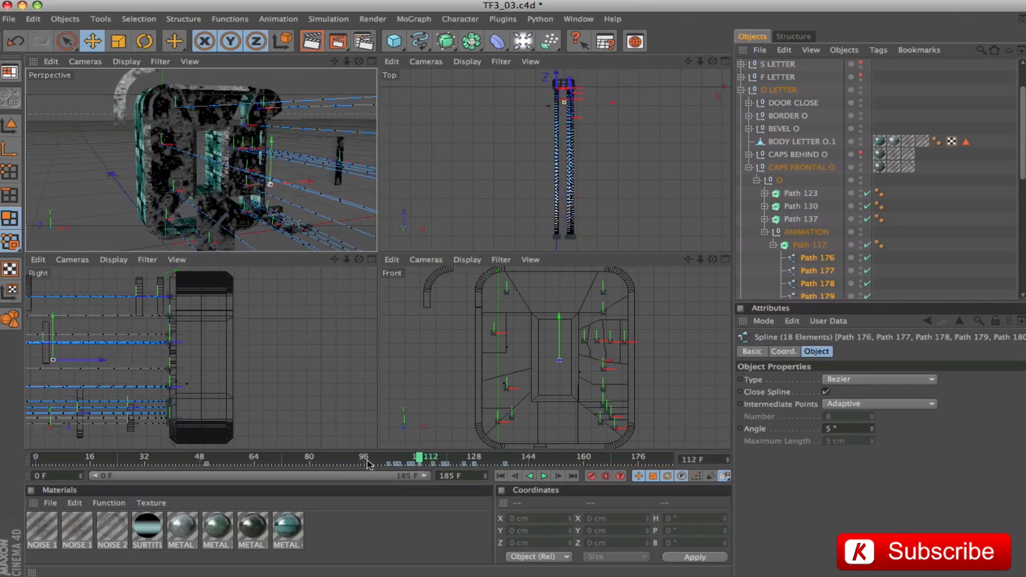
left_click(861, 153)
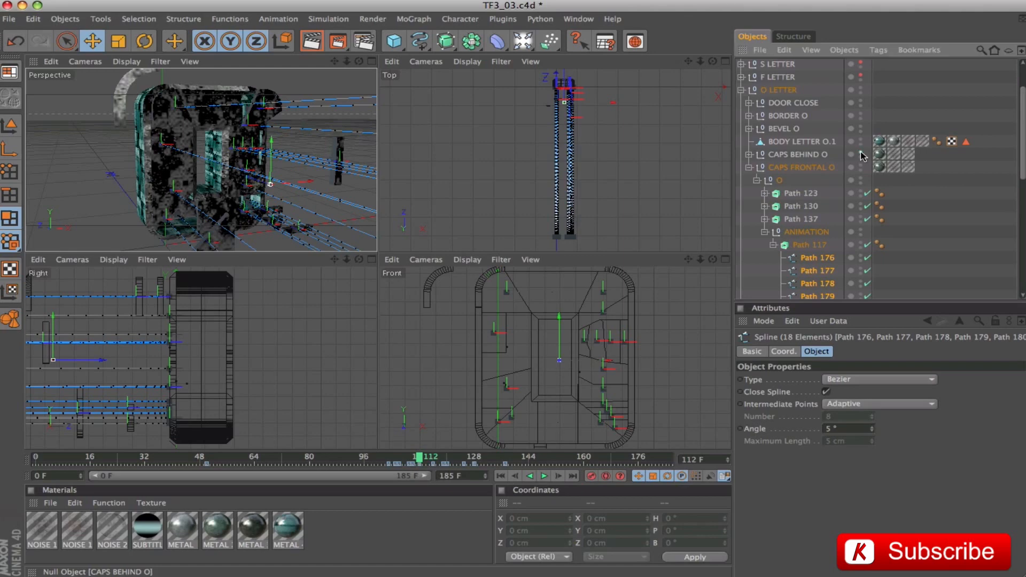
left_click(369, 61)
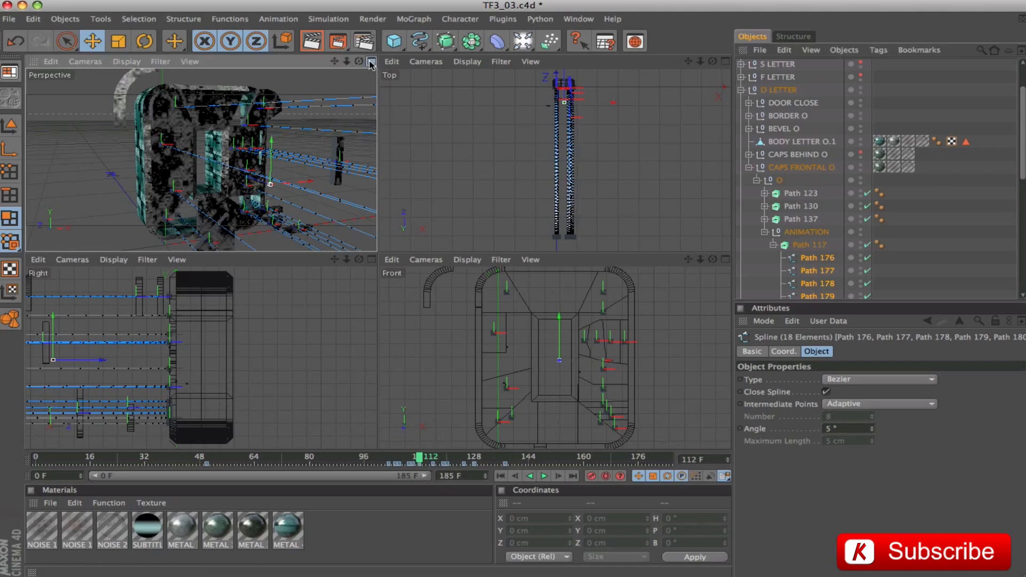
left_click_drag(422, 458, 310, 459)
mouse_move(556, 217)
left_mouse_down()
mouse_move(662, 299)
mouse_move(566, 221)
left_mouse_up()
scroll(567, 222, "down", 5)
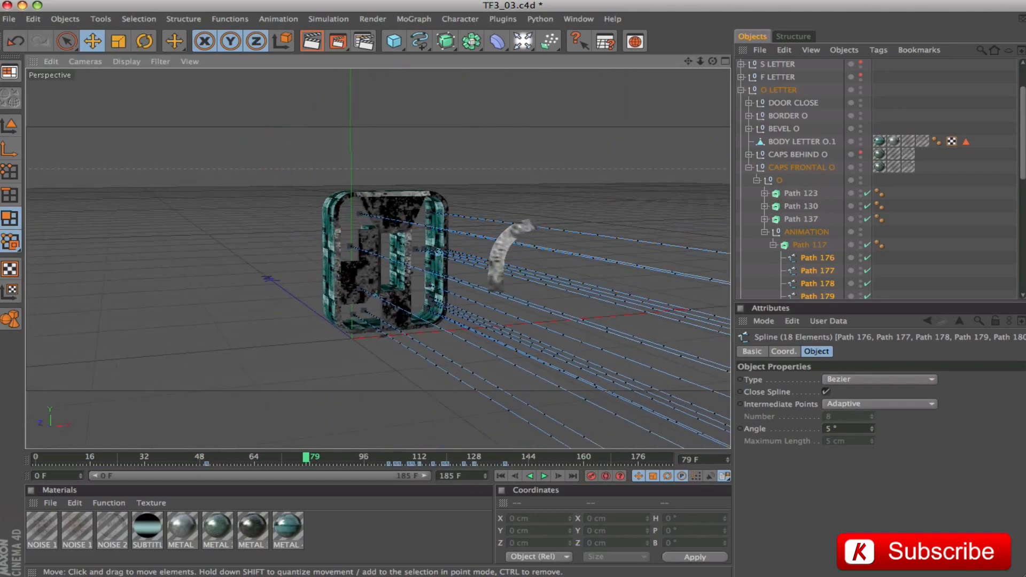
left_click_drag(689, 61, 615, 32)
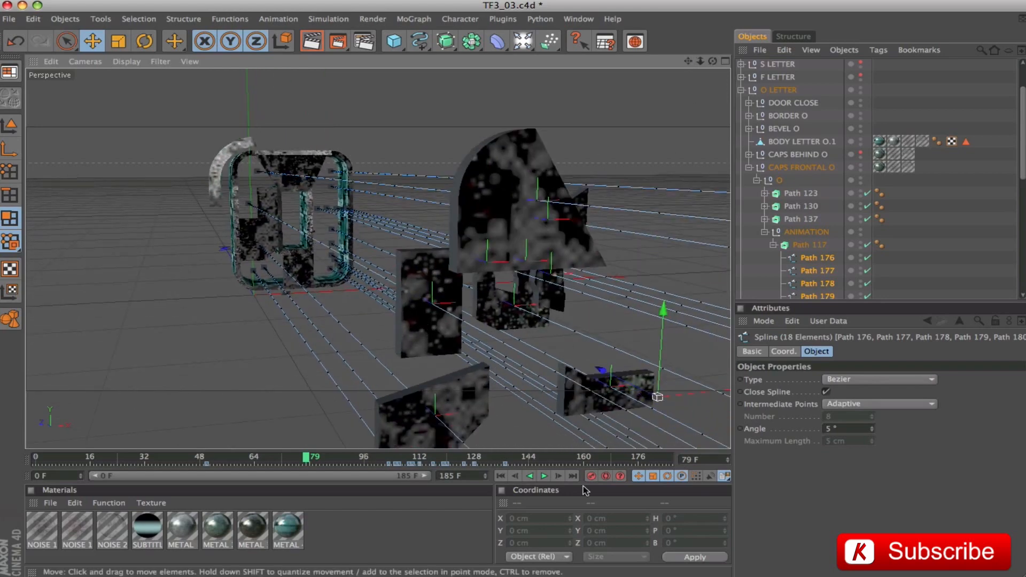
left_click_drag(306, 458, 581, 505)
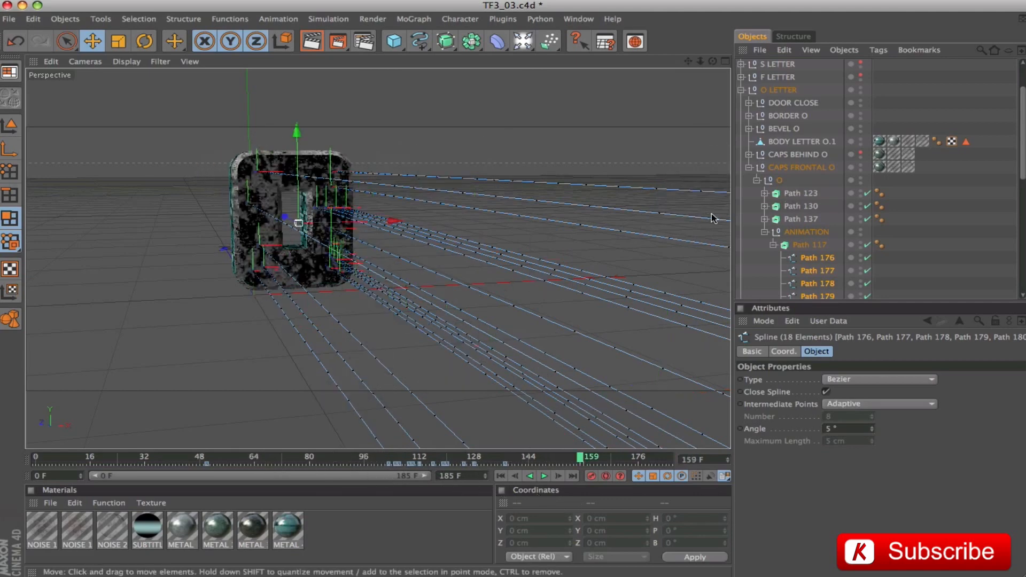
- Frame the assembled O LETTER at frame 160 and examine the motion paths of splines Path 176 to Path 195
left_click(778, 92)
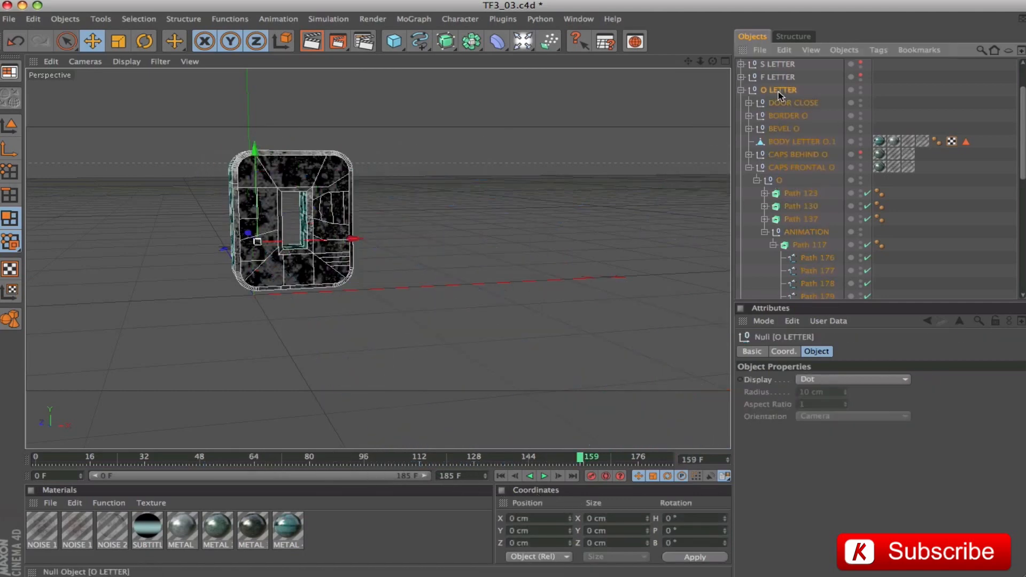
key("o")
left_click_drag(588, 458, 583, 484)
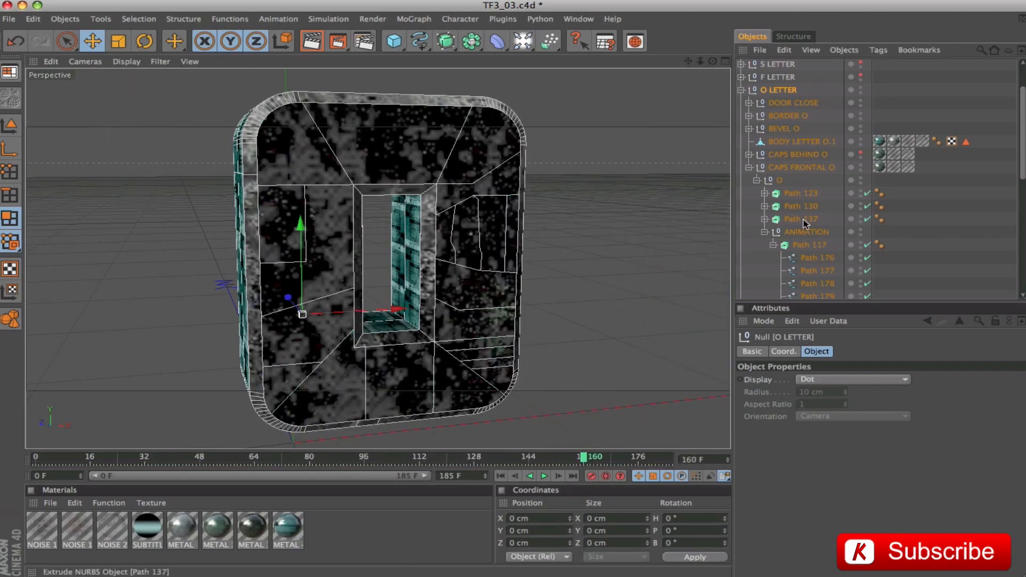
left_click_drag(1021, 131, 1022, 182)
left_click(812, 110)
left_click(817, 251, "shift")
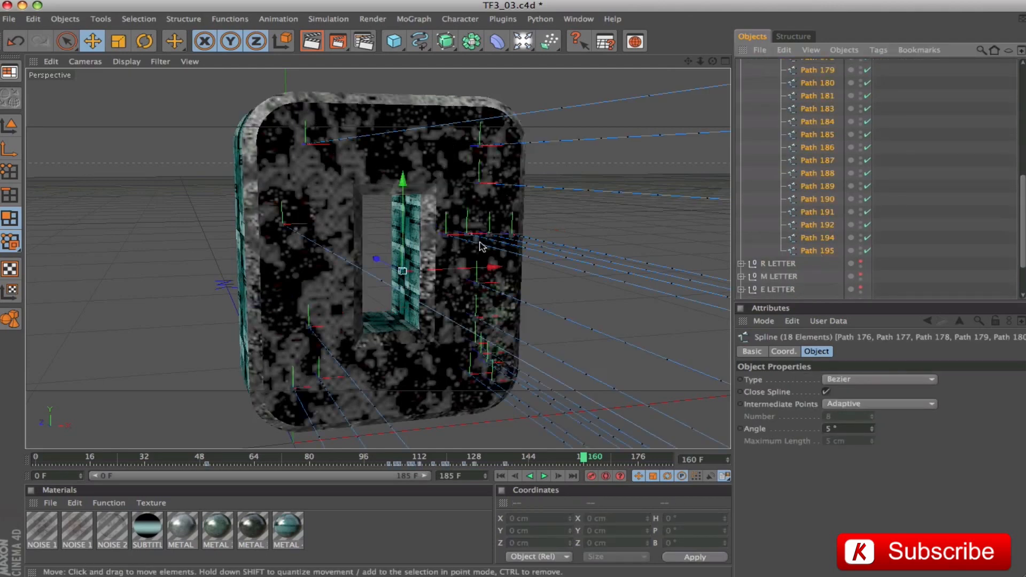
scroll(808, 165, "up", 5)
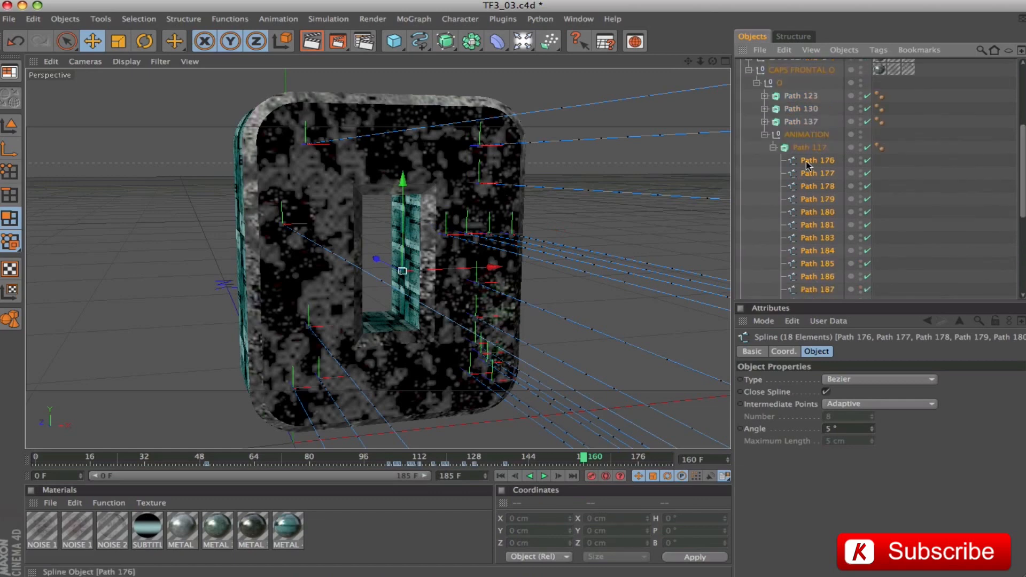
- Collapse the ANIMATION group and the CAPS FRONTAL O hierarchy
left_click(815, 149)
left_click(764, 135)
left_click(800, 190)
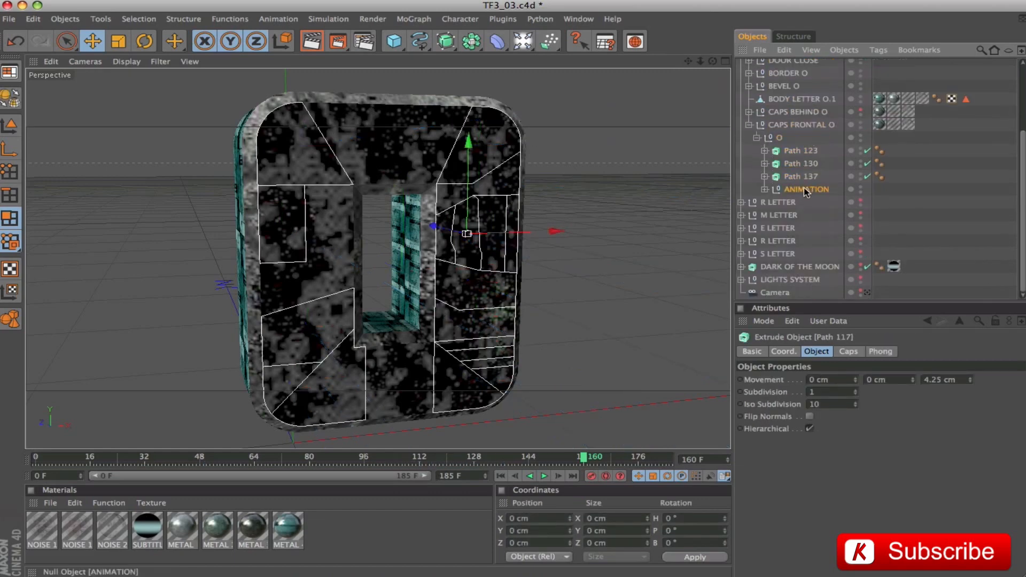
left_click(748, 125)
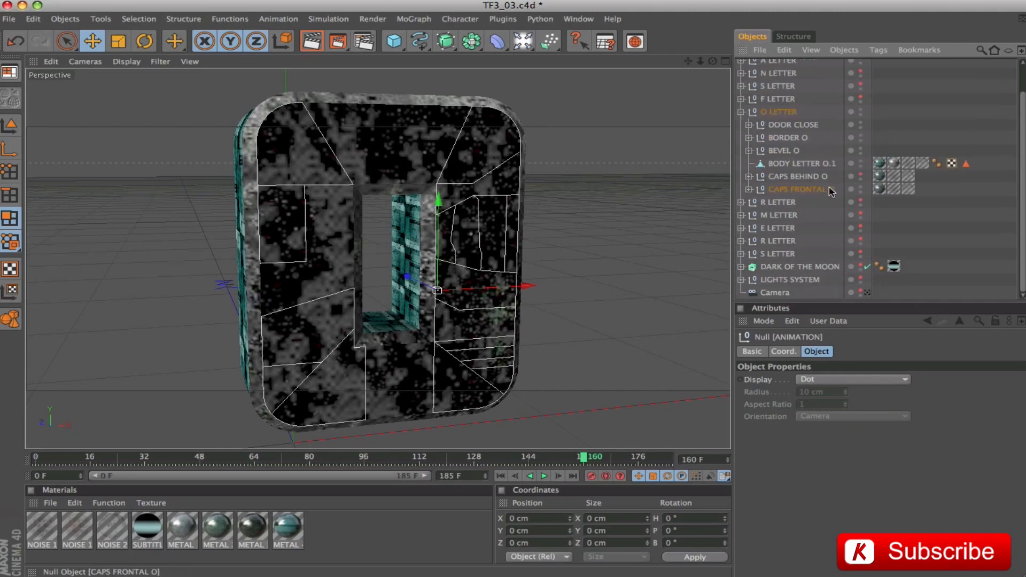
- Make CAPS BEHIND O visible and turn the view to the back of the letter
left_click(804, 176)
left_click_drag(308, 232, 619, 212)
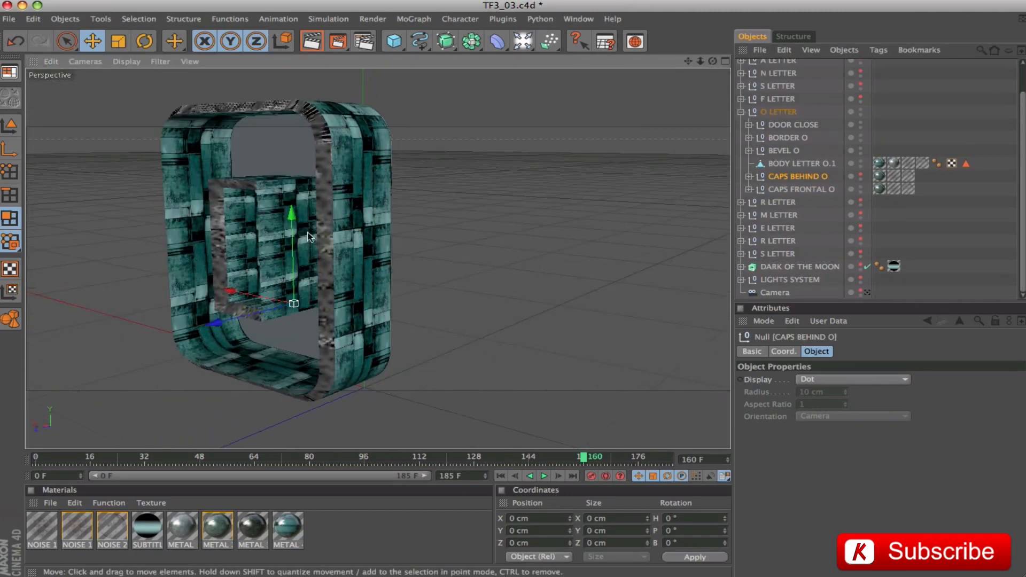
left_click(861, 175)
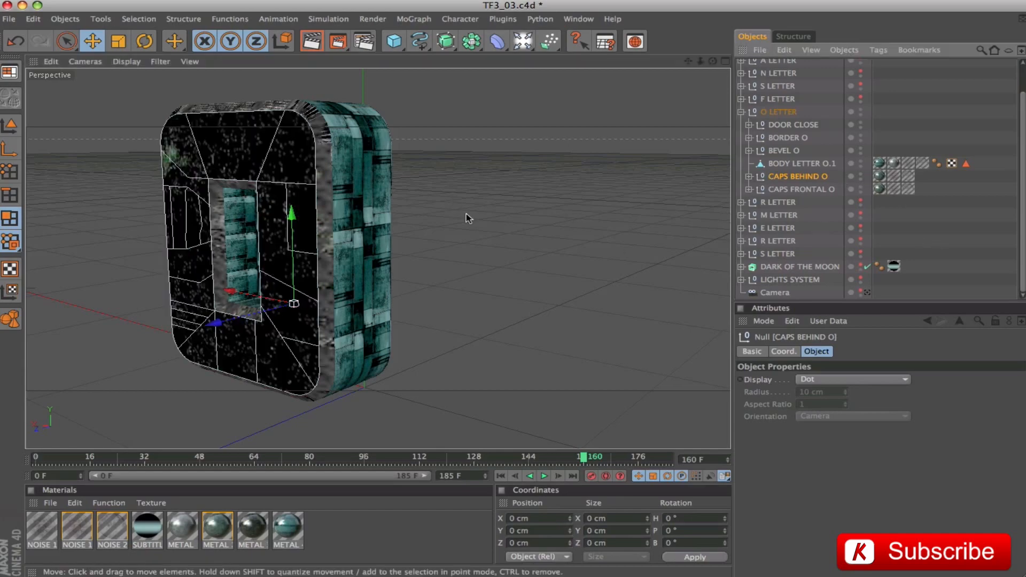
left_click_drag(466, 213, 165, 154)
left_click_drag(529, 237, 470, 233)
left_click_drag(374, 233, 566, 254)
left_click_drag(689, 61, 825, 70)
left_click_drag(608, 250, 633, 251)
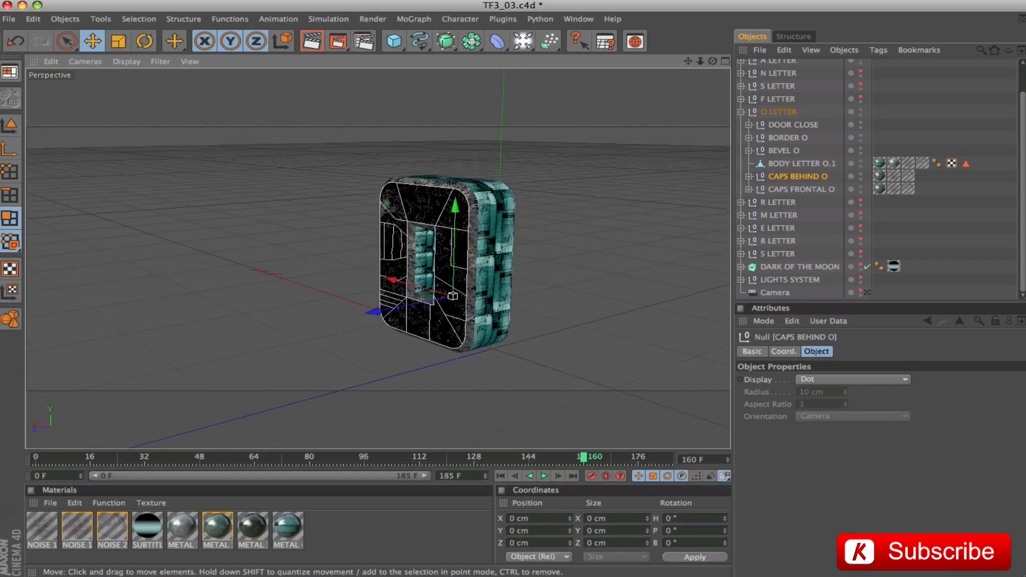
- Expand CAPS BEHIND O down to its animated splines and scrub the timeline to review the rear cap pieces flying in
left_click(749, 176)
left_click(757, 189)
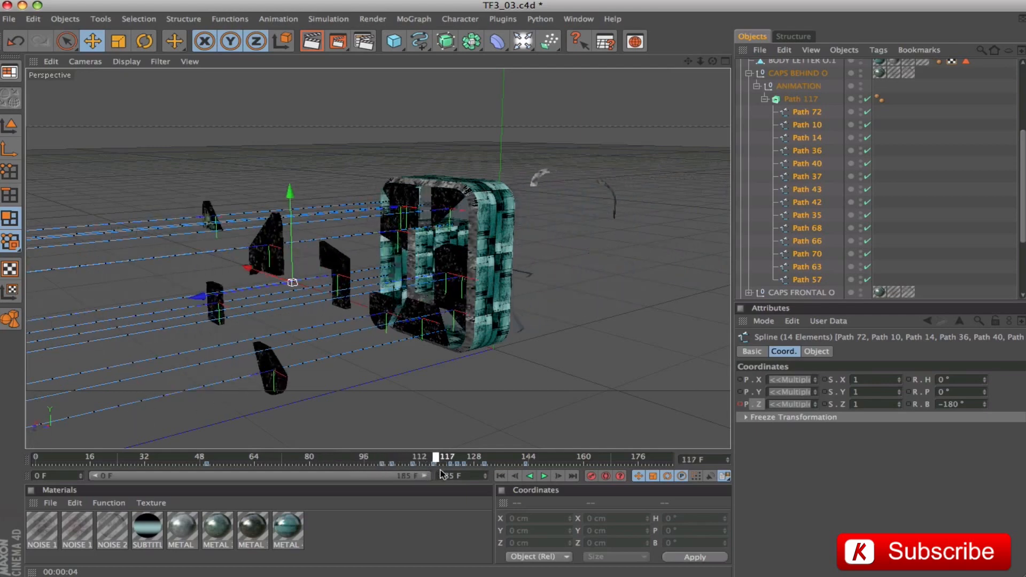
left_click_drag(512, 473, 207, 466)
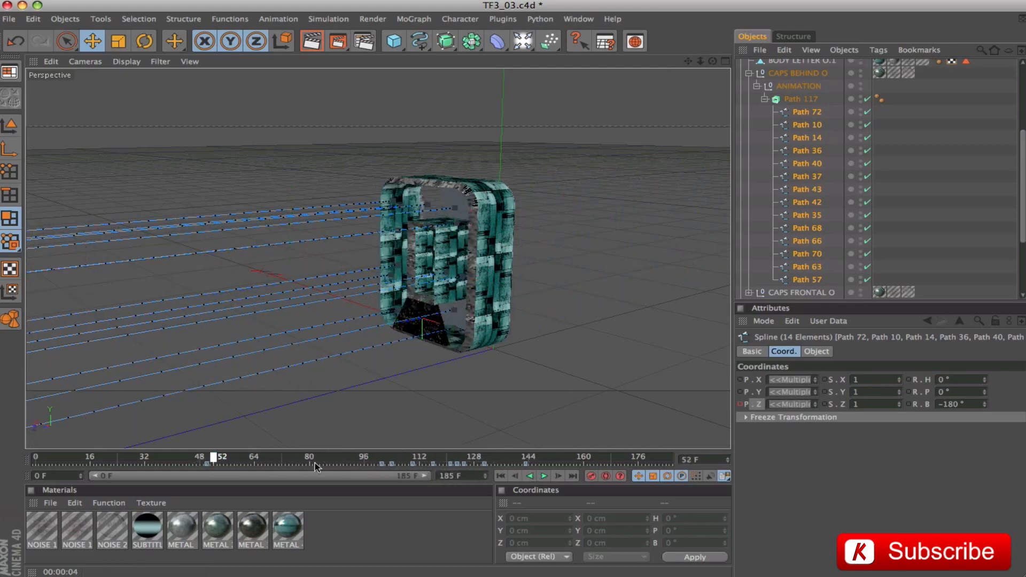
left_click(528, 459)
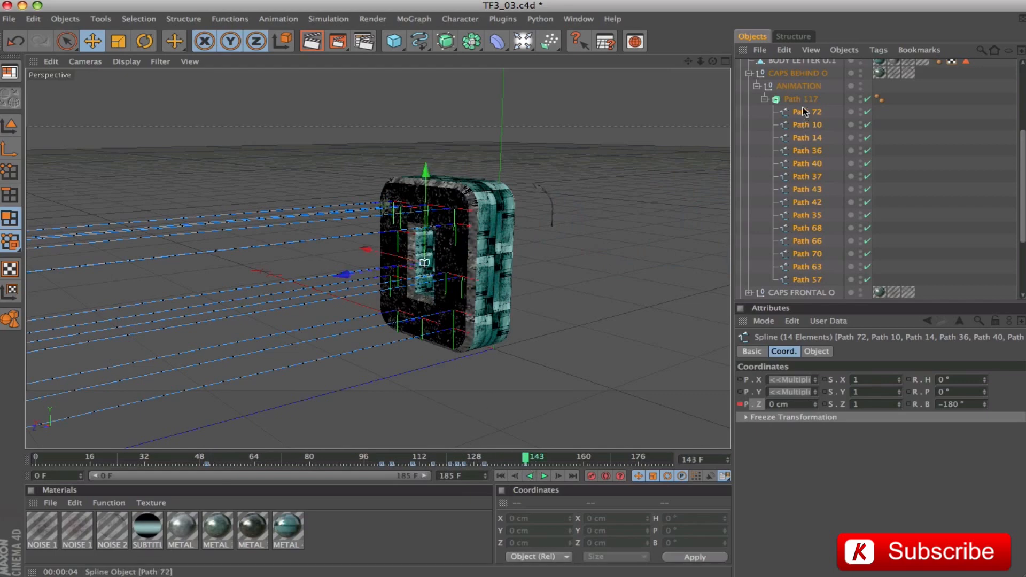
- Review the whole letter's assembly from the front by scrubbing between frame 79 and frame 160
left_click(797, 74)
left_click_drag(599, 186, 427, 161)
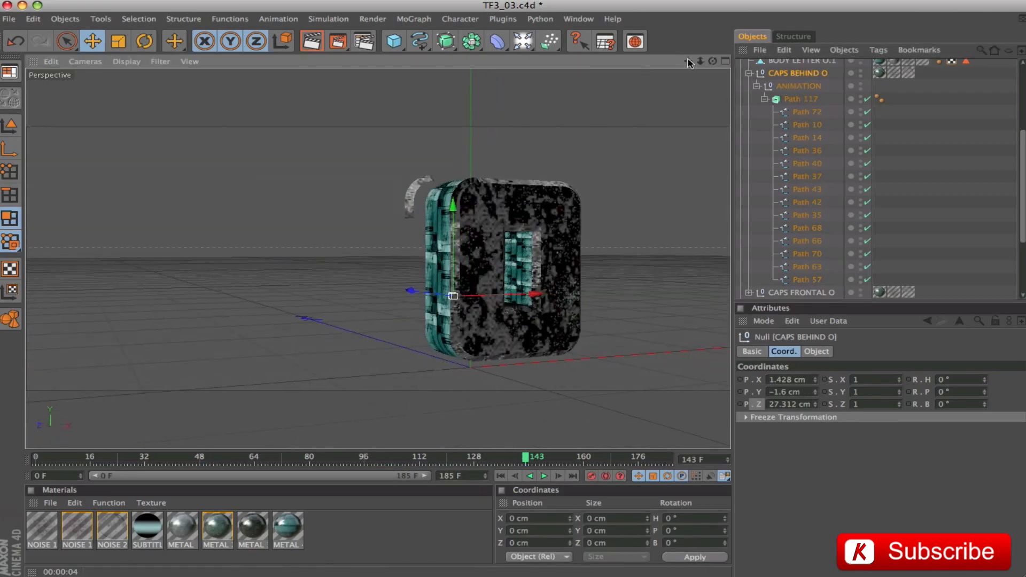
left_click_drag(688, 61, 500, 84)
left_click_drag(528, 463, 305, 463)
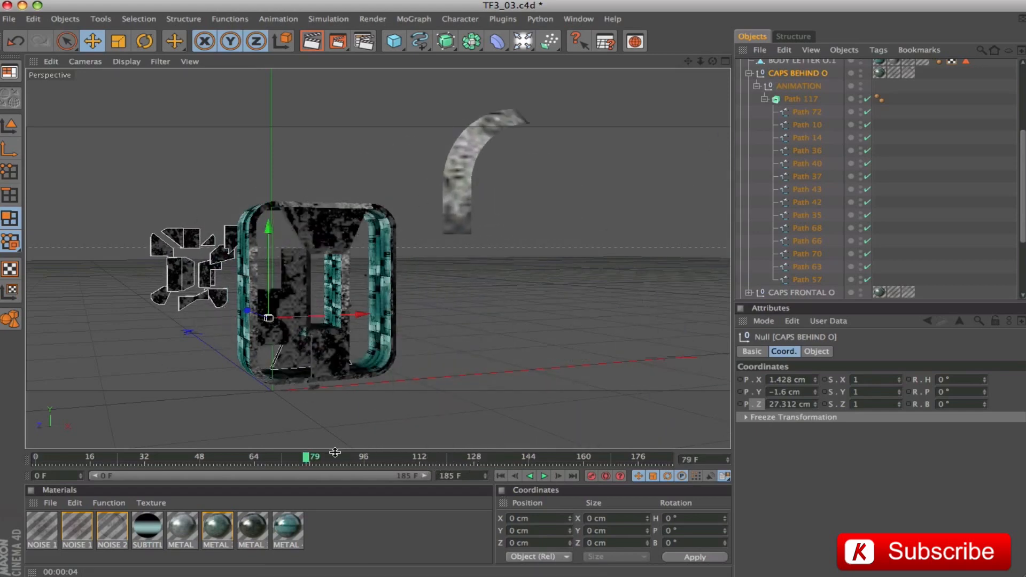
left_click_drag(312, 461, 583, 460)
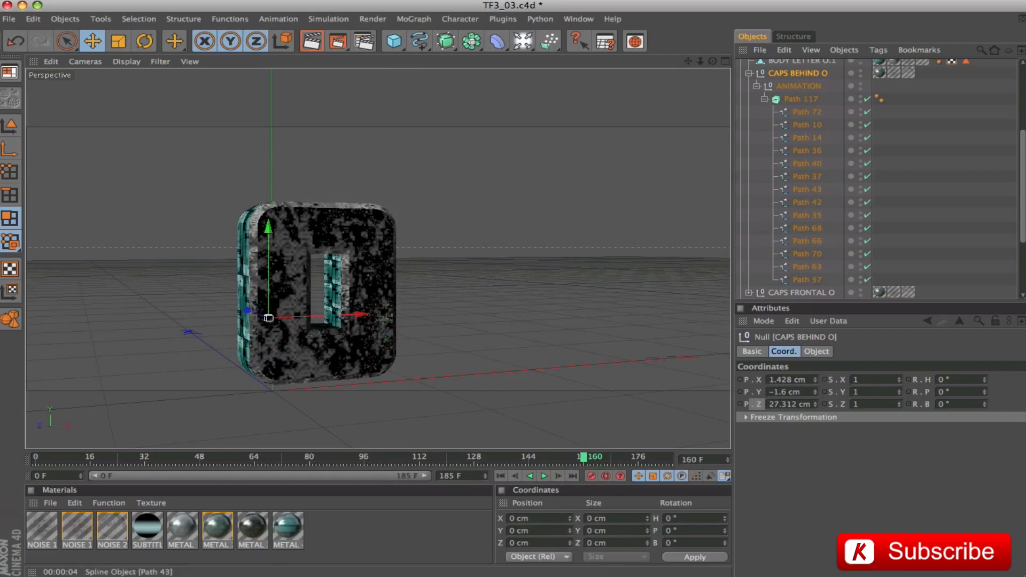
- Collapse CAPS BEHIND O and frame the complete O LETTER from slightly above
scroll(903, 173, "up", 4)
left_click(749, 183)
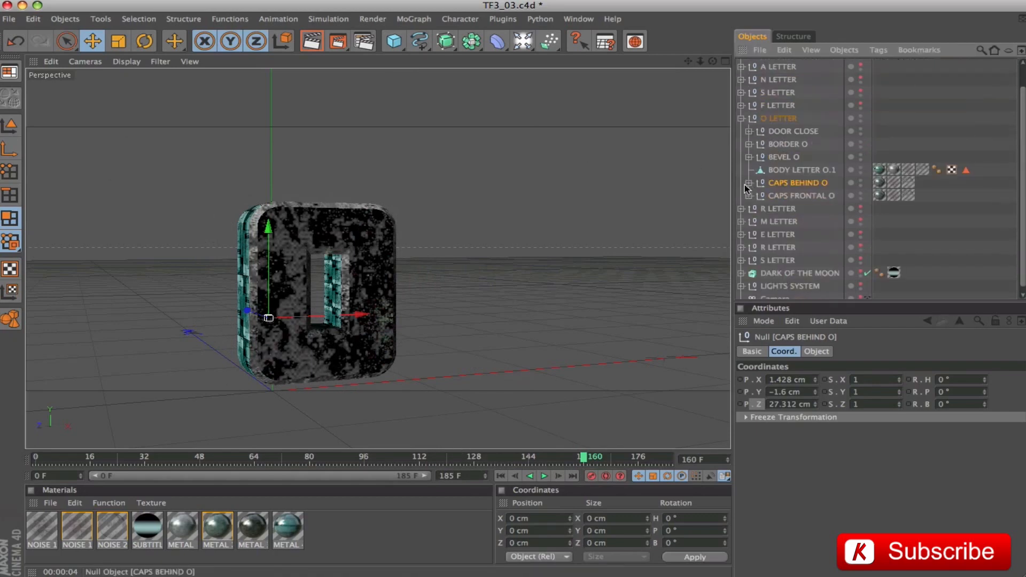
left_click(778, 119)
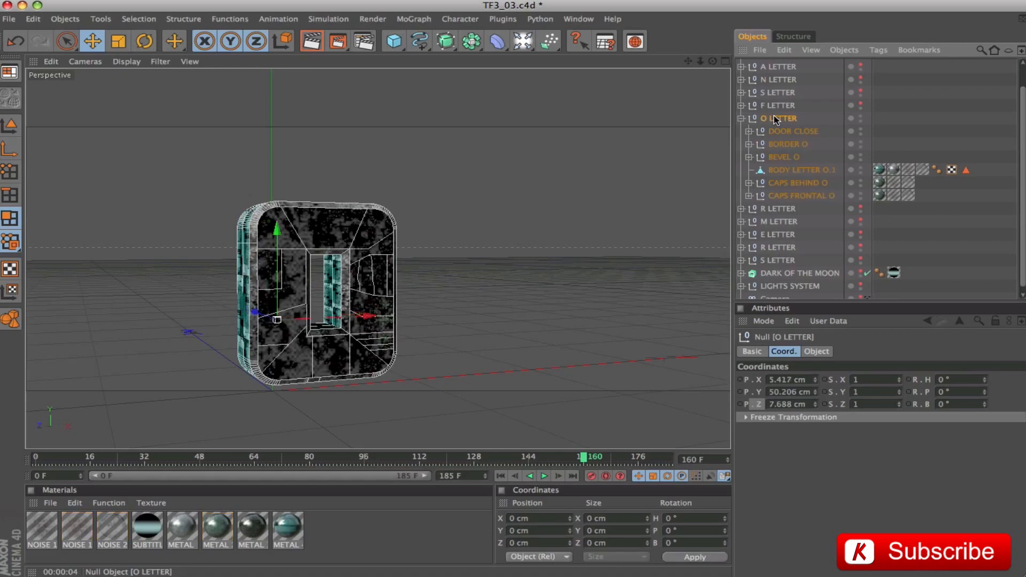
key("o")
mouse_move(568, 316)
left_mouse_down()
mouse_move(515, 309)
mouse_move(553, 308)
left_mouse_up()
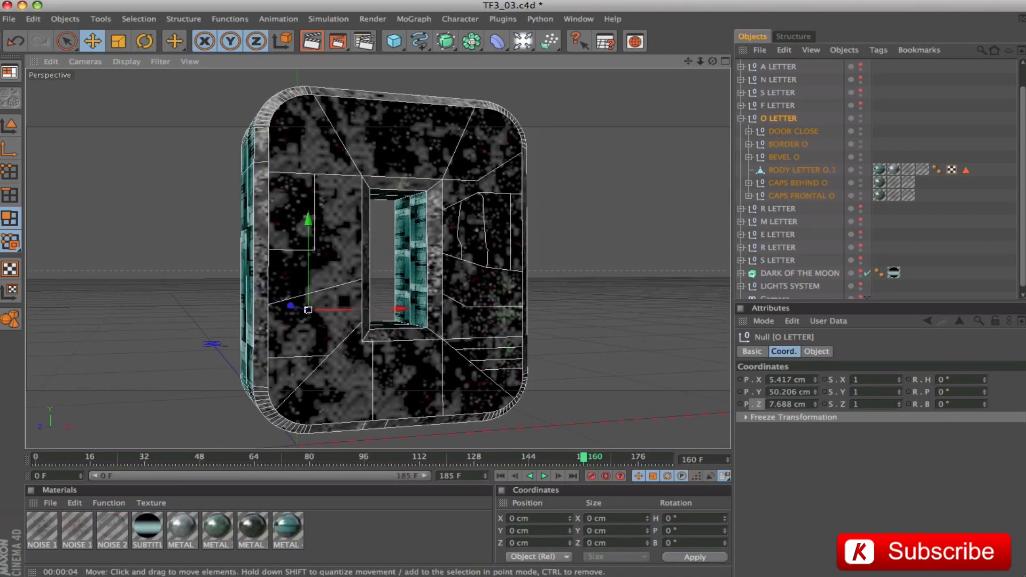
left_click_drag(545, 265, 507, 268)
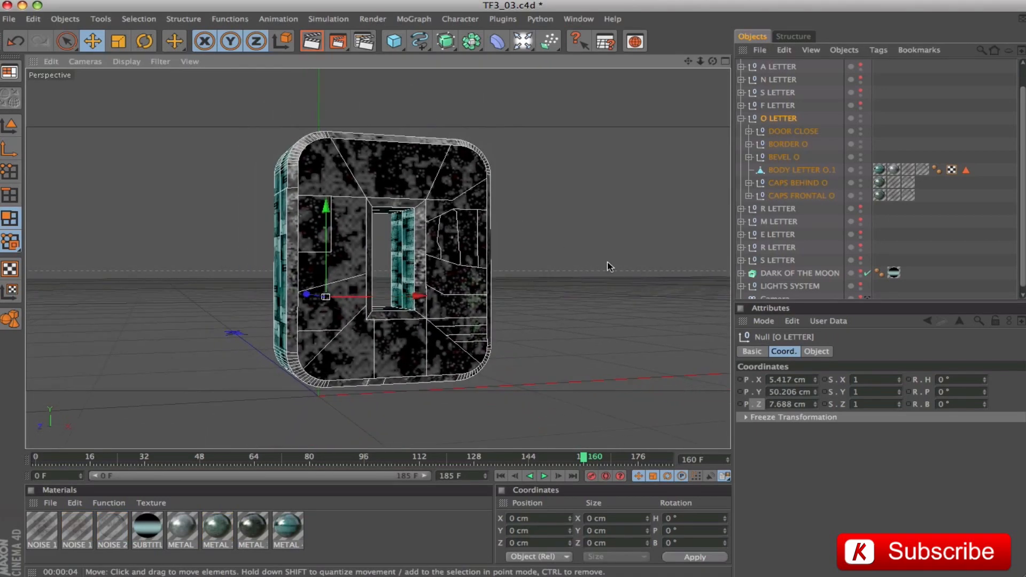
left_click_drag(608, 263, 620, 299)
left_click_drag(688, 62, 710, 125)
- Try raising DOOR CLOSE along Y to about 16.8 cm and undo the move
left_click(792, 131)
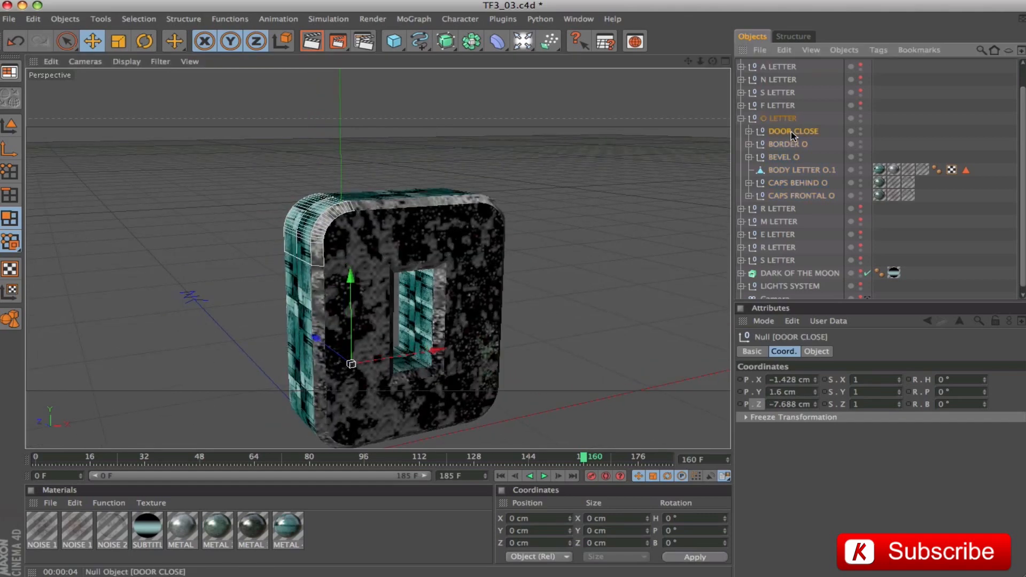
left_click_drag(350, 300, 350, 271)
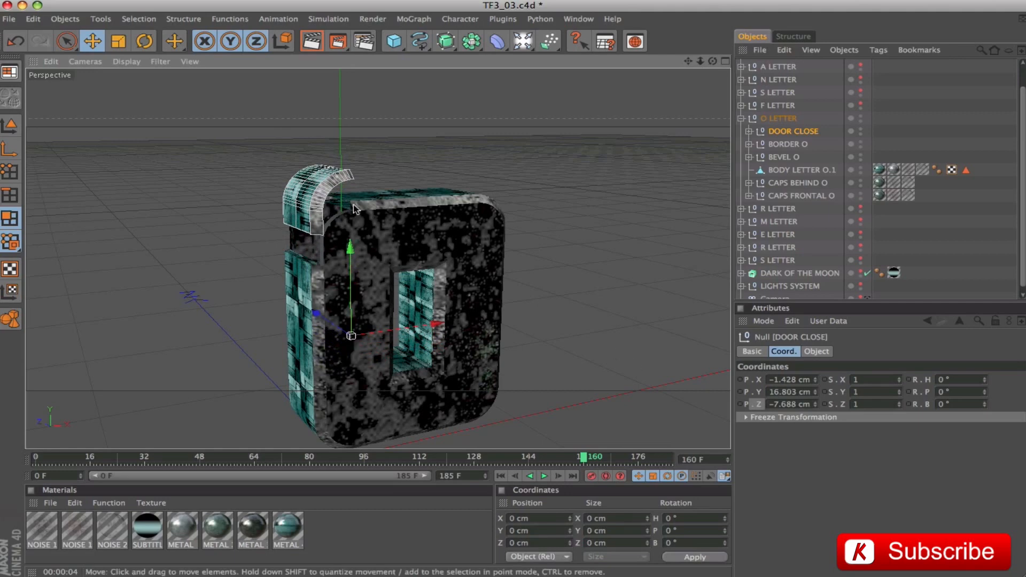
key("super+z")
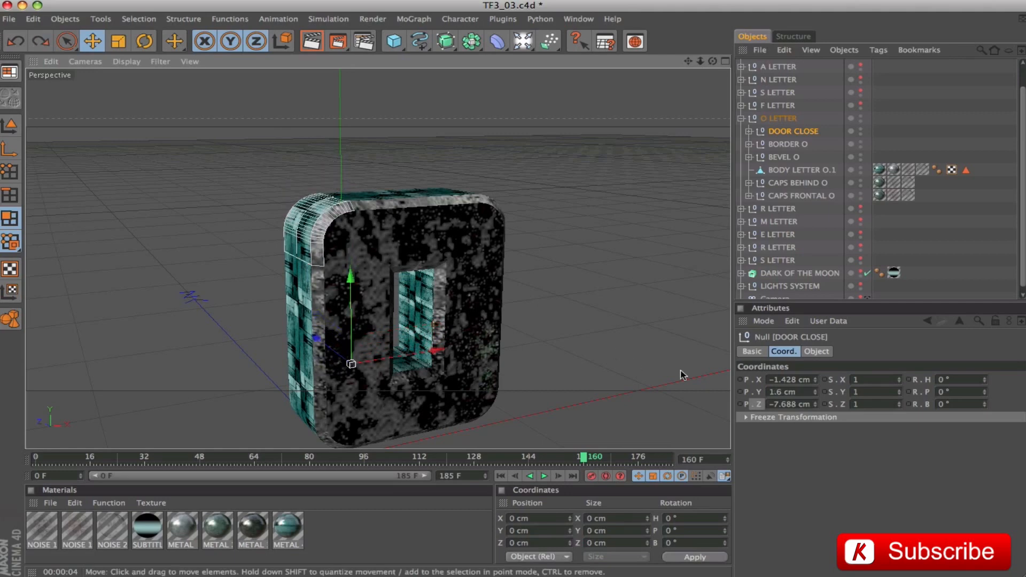
- At frame 0, set DOOR CLOSE's Z position to -33 cm
scroll(682, 375, "up", 3)
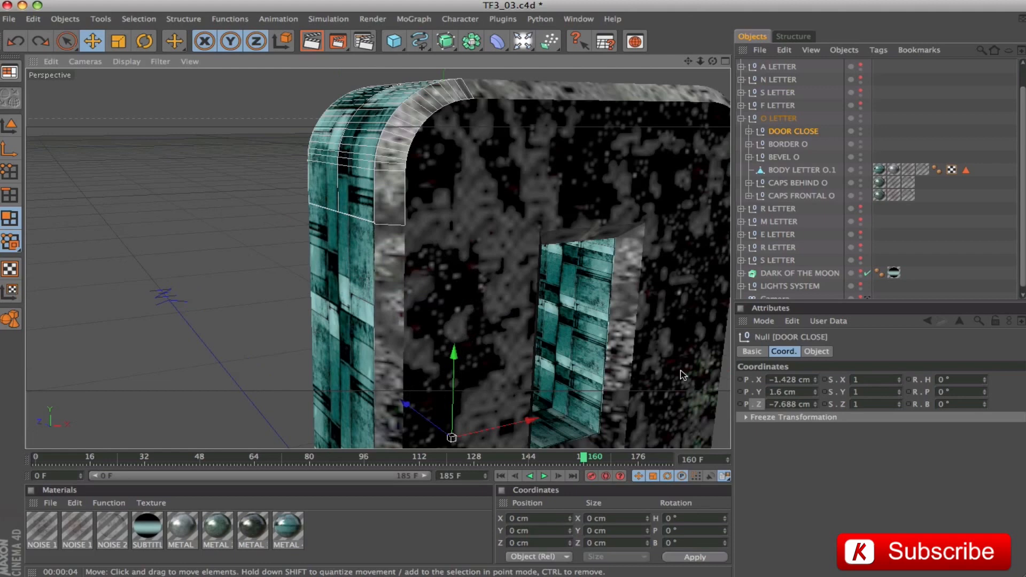
left_click_drag(688, 61, 674, 121)
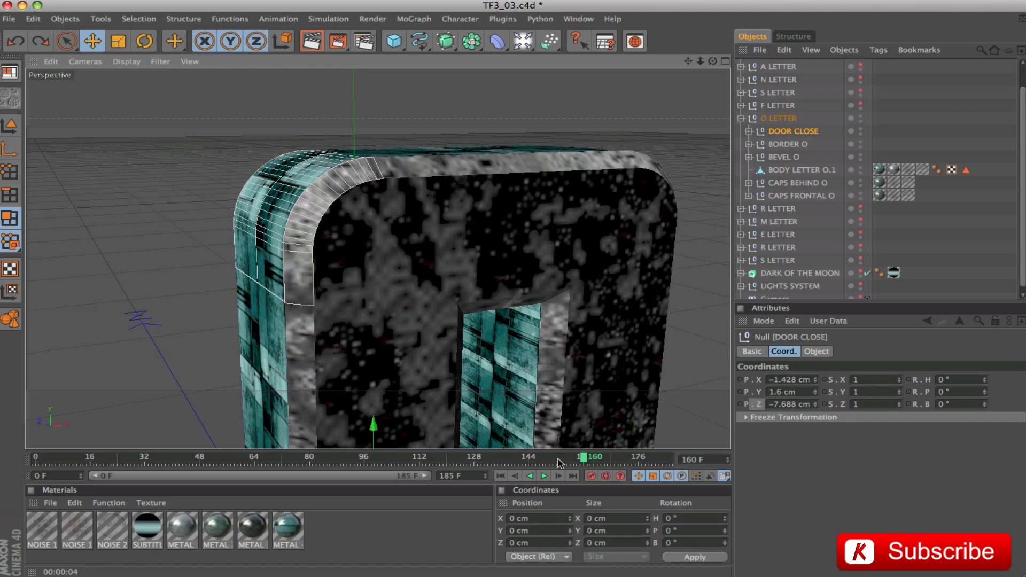
left_click_drag(584, 460, 33, 454)
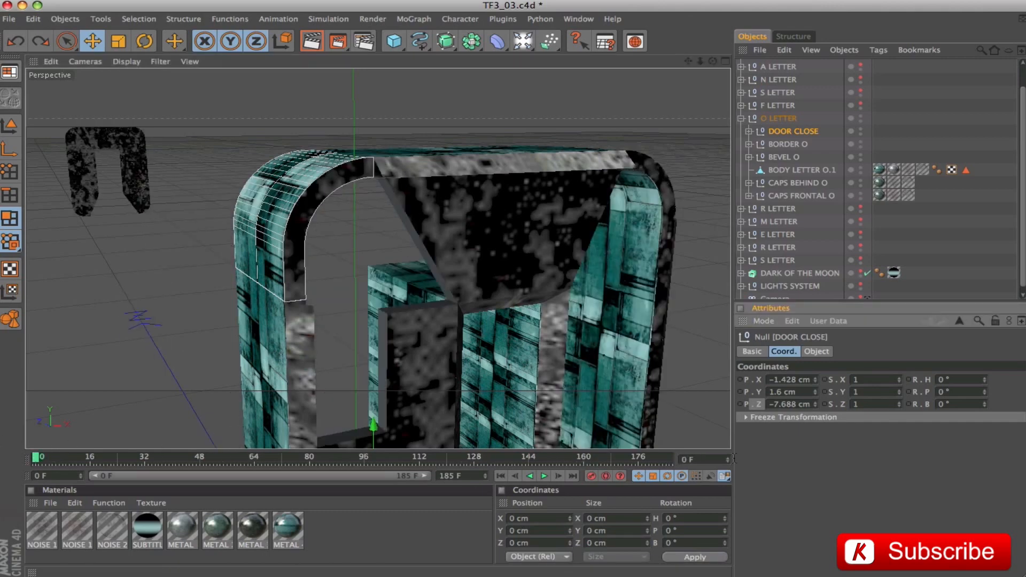
left_click(776, 405)
type("-13")
key("Return")
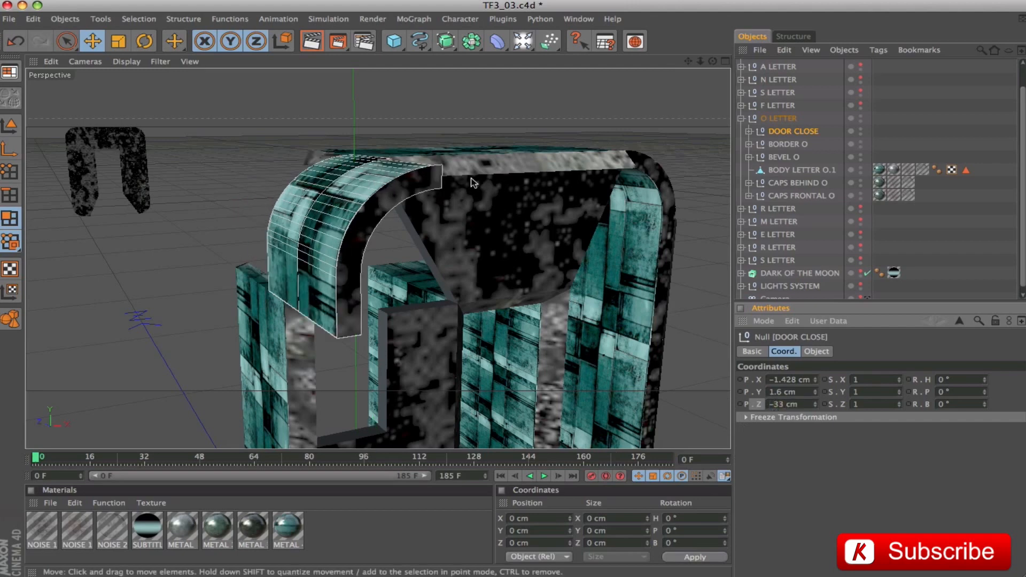
left_click(791, 133)
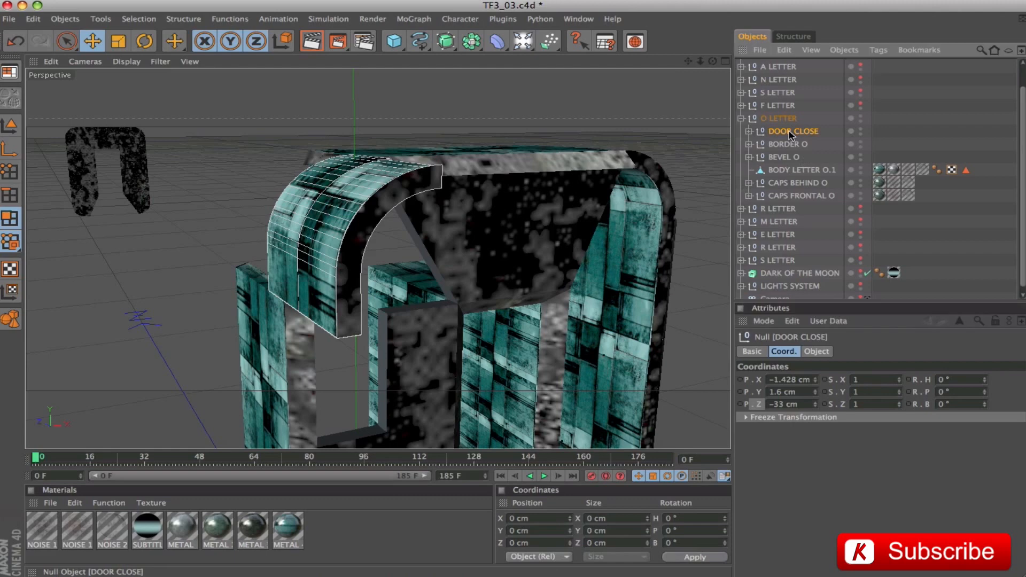
- Record Y position keyframes for DOOR CLOSE at frames 35 and 45
left_click_drag(35, 463, 161, 475)
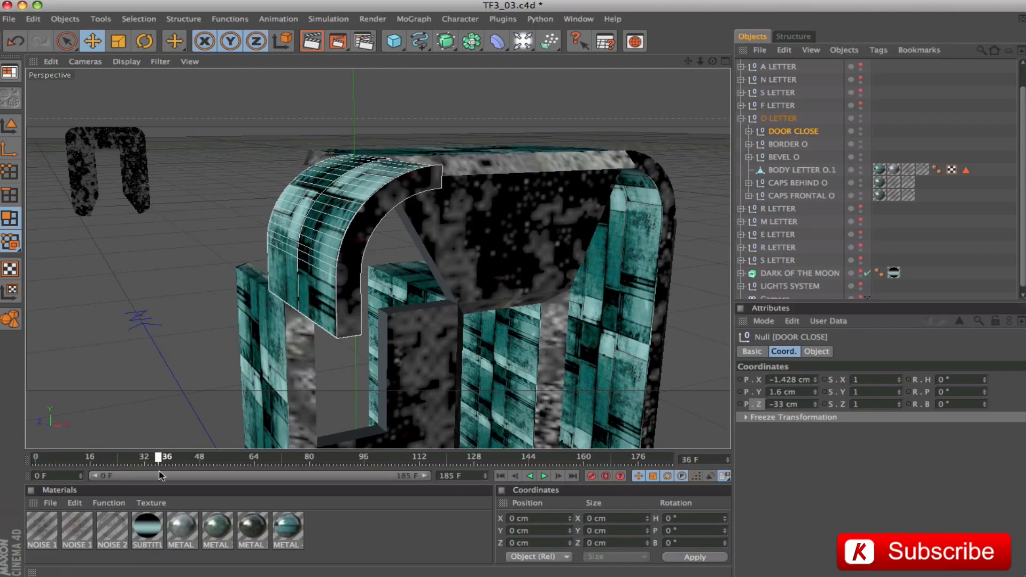
left_click(761, 393)
left_click_drag(158, 463, 189, 464)
left_click(741, 393)
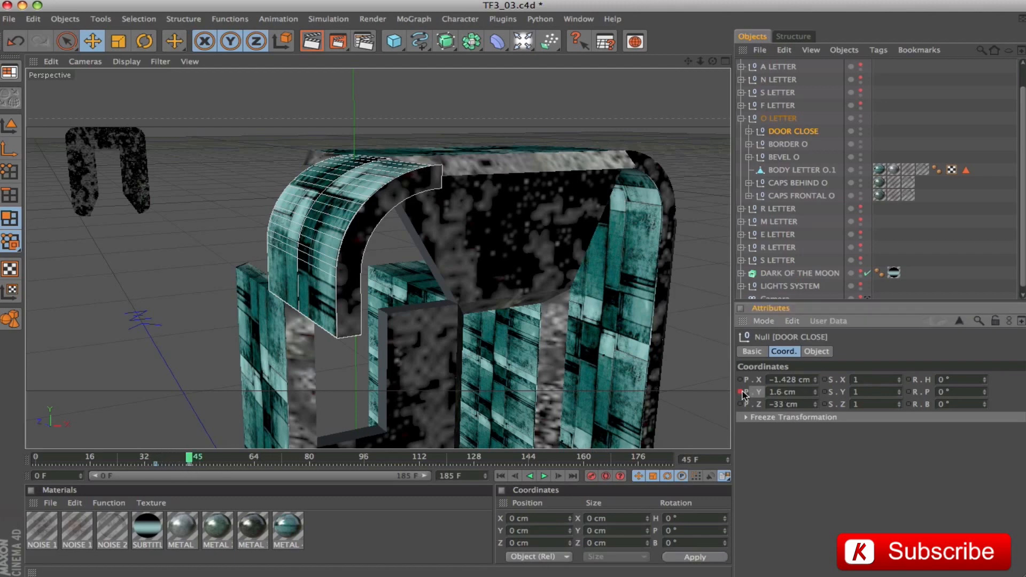
- At frame 35, set DOOR CLOSE's Y position to 16 cm and update its keyframe
left_click(158, 462)
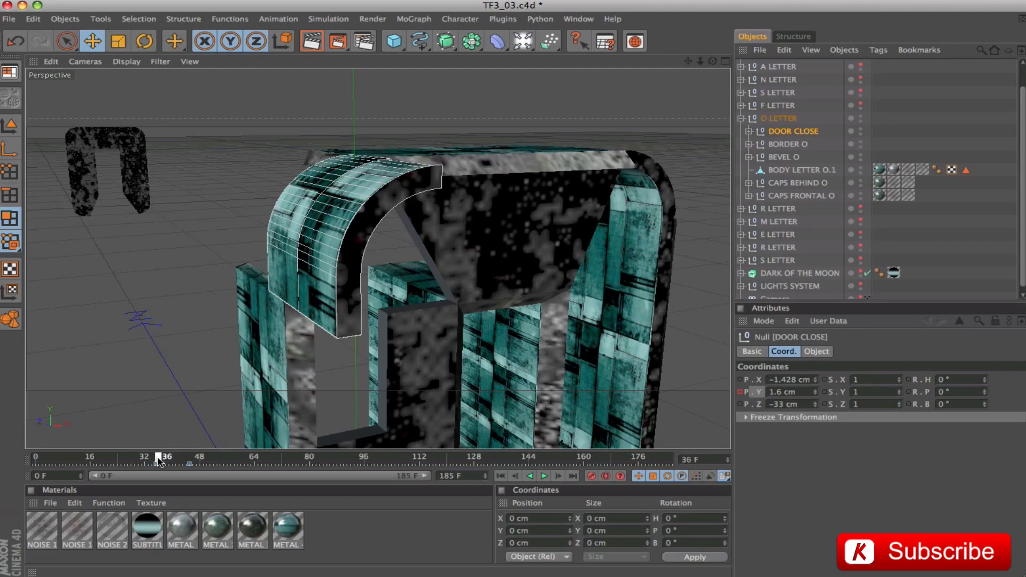
left_click(798, 392)
type("16")
key("Return")
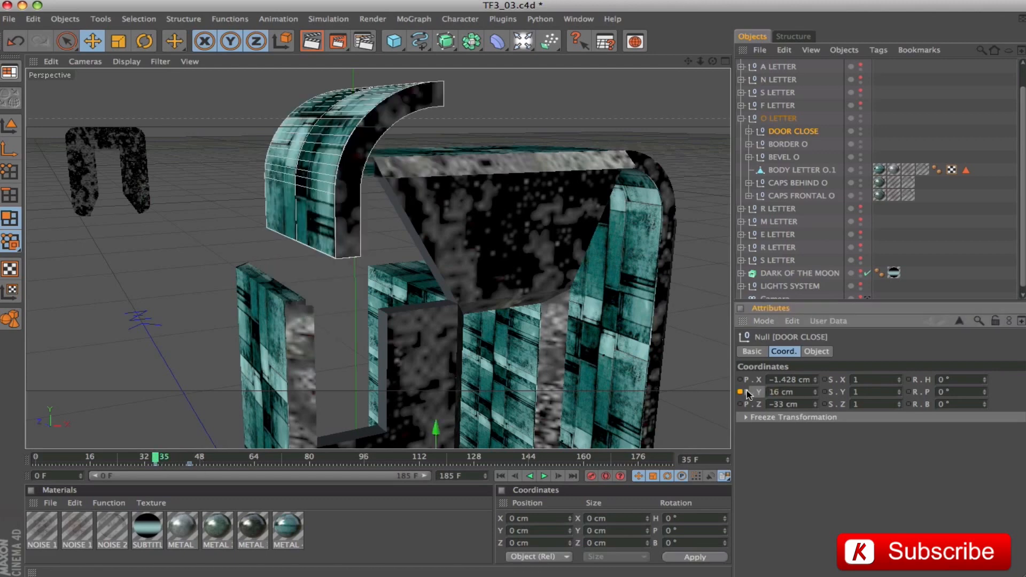
- Keyframe DOOR CLOSE's Z position at -33 cm on frame 45 and at -7.688 cm on frame 58
left_click_drag(160, 459, 188, 471)
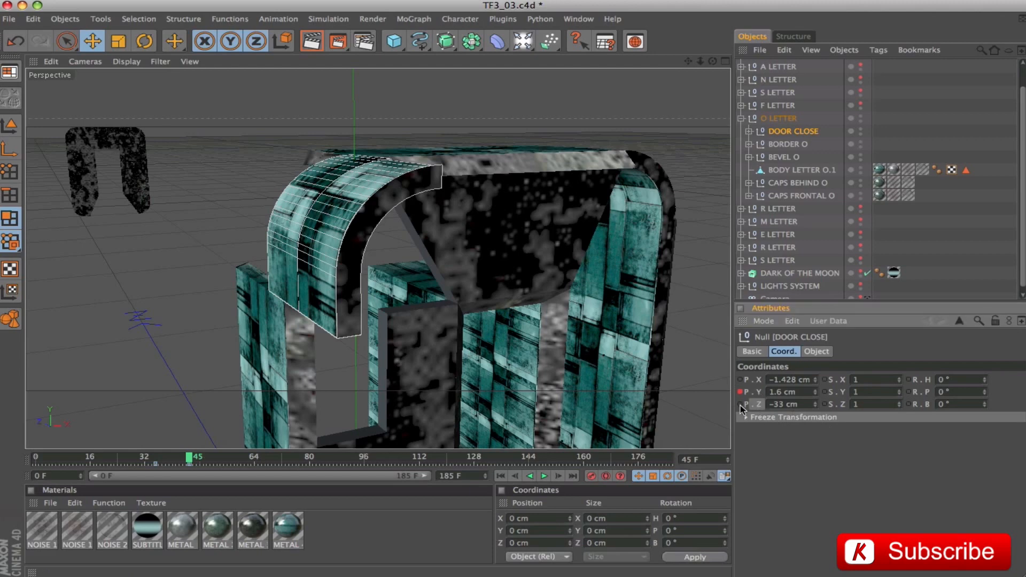
left_click_drag(190, 461, 233, 464)
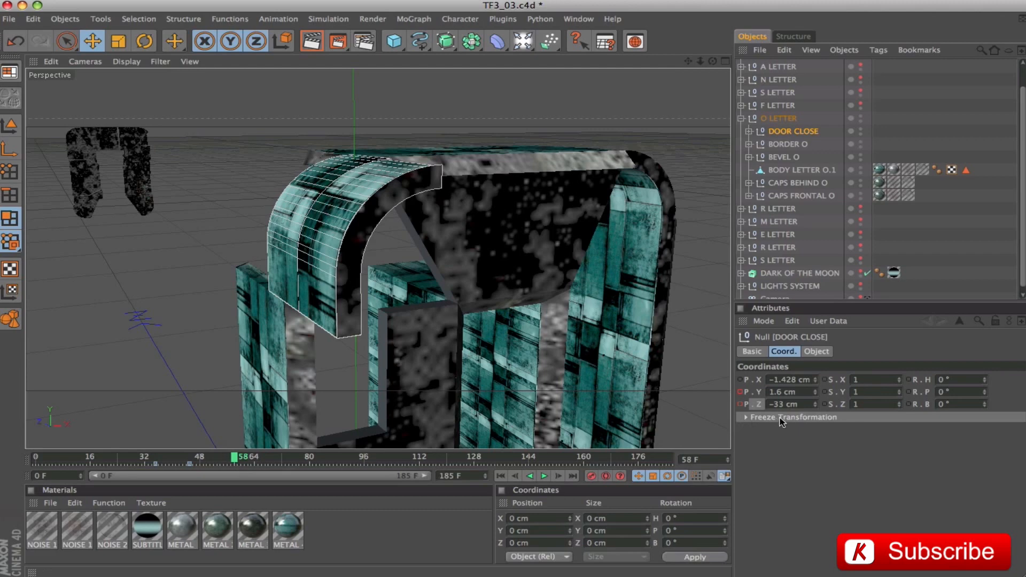
left_click(783, 404)
type("-")
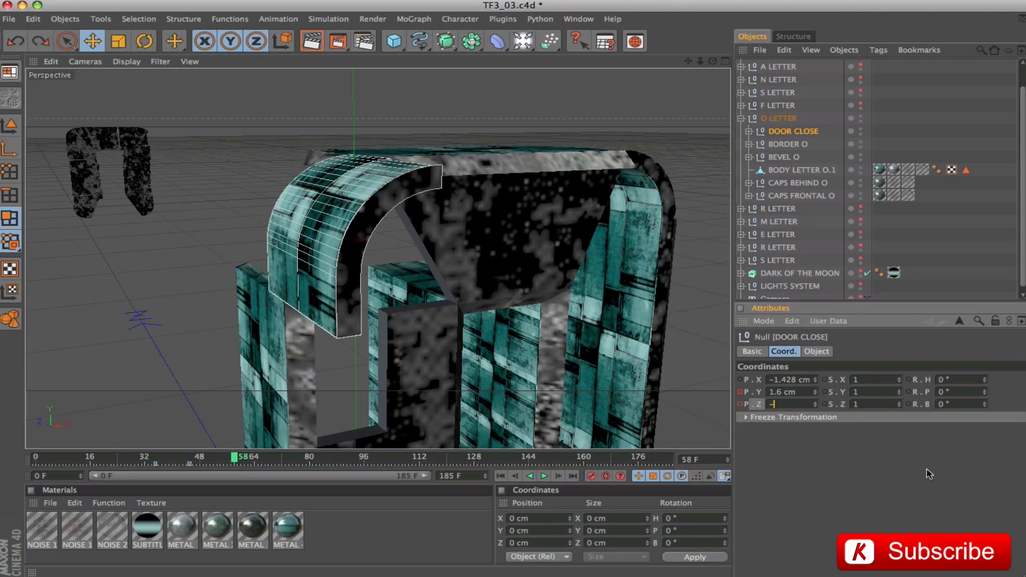
type("7.688")
key("Return")
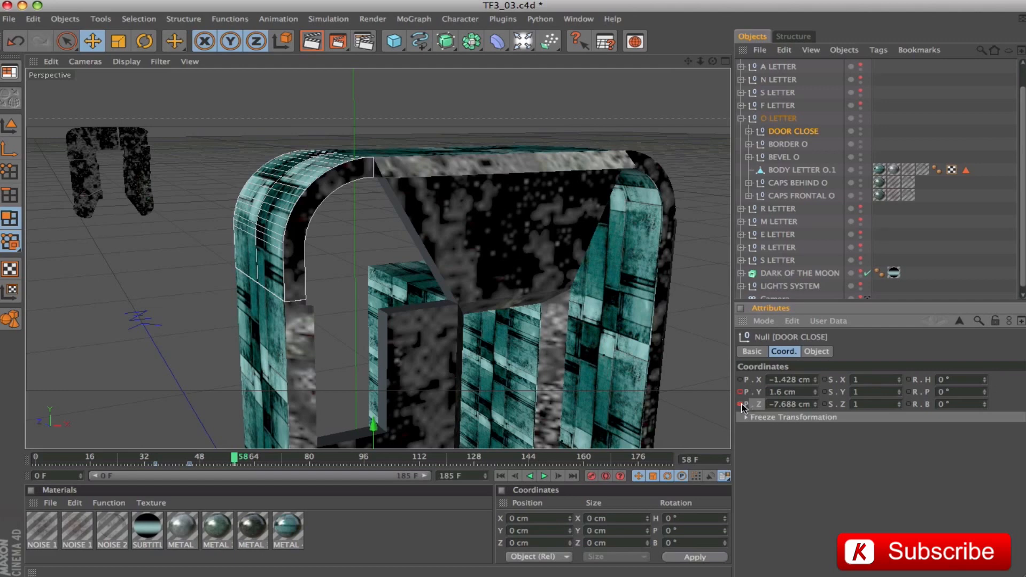
- Review DOOR CLOSE's motion between frames 35 and 59, and examine the complete O LETTER with all its pieces up to frame 162
left_click_drag(234, 458, 156, 462)
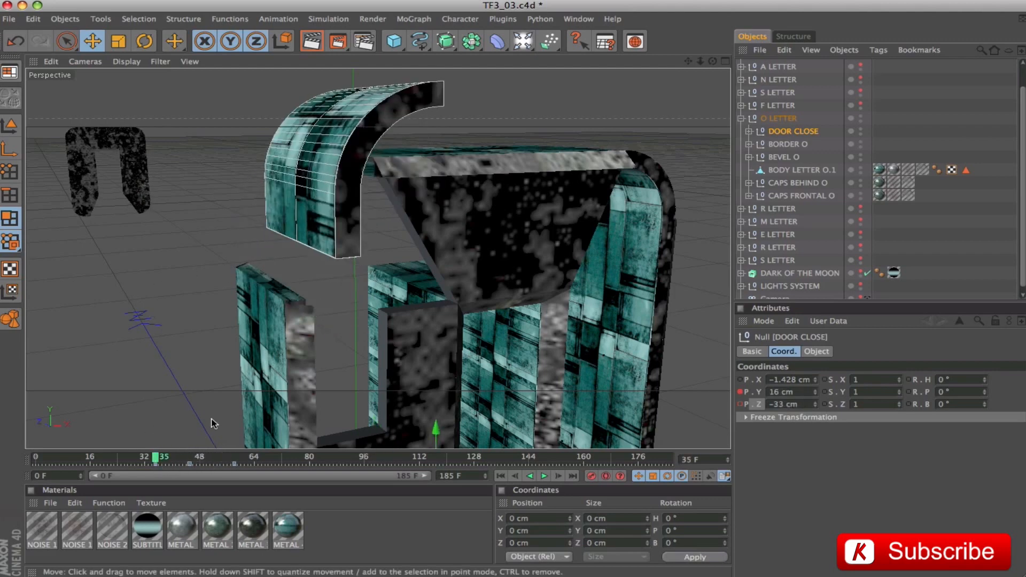
left_click_drag(156, 461, 236, 463)
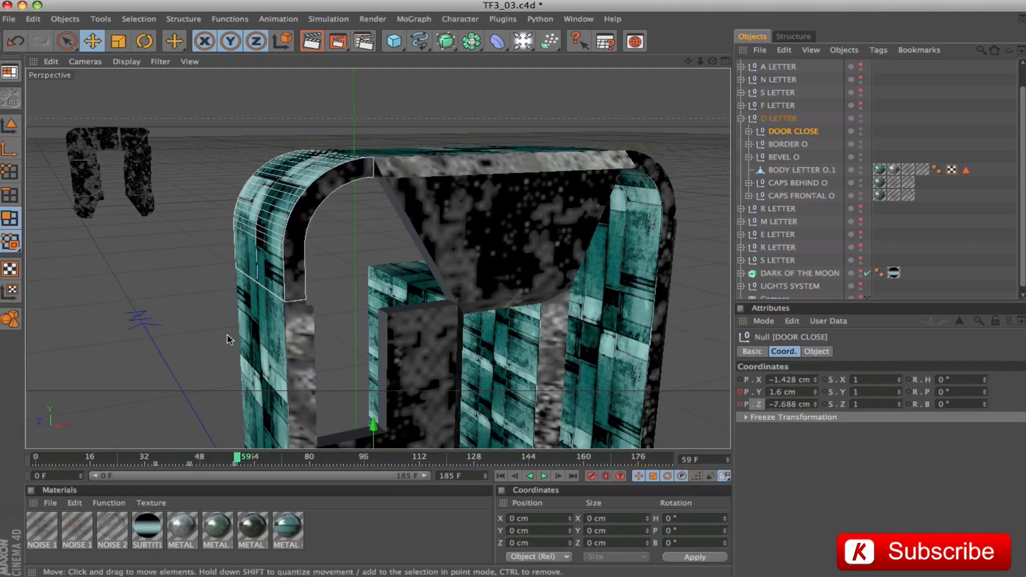
left_click(778, 119)
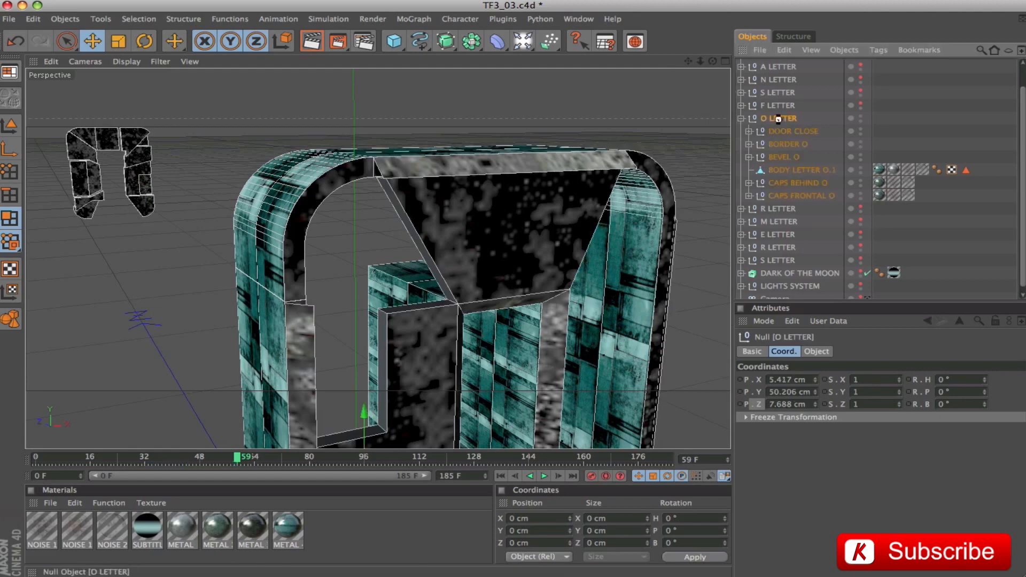
key("o")
left_click_drag(238, 459, 571, 463)
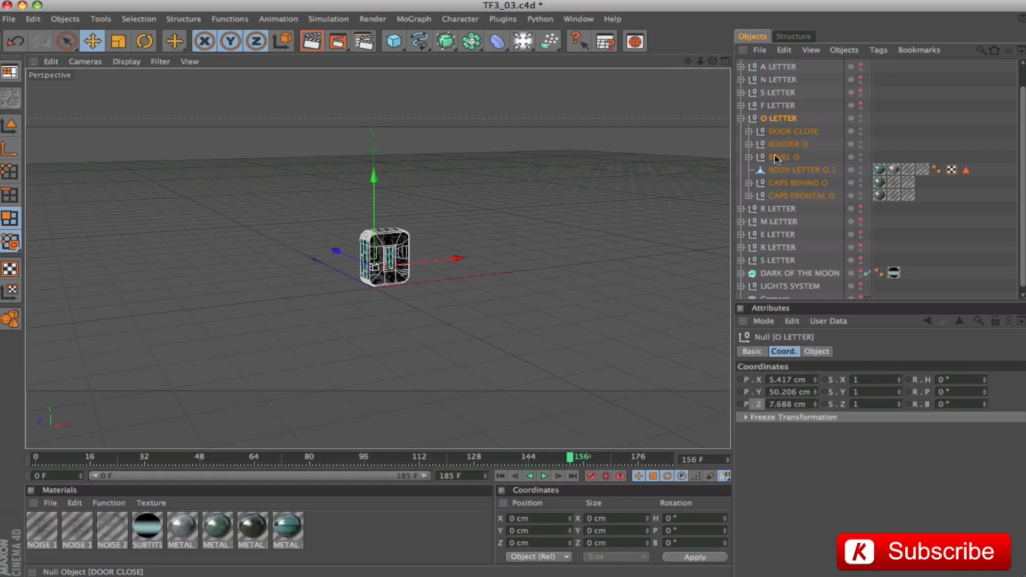
left_click(774, 197, "shift")
key("o")
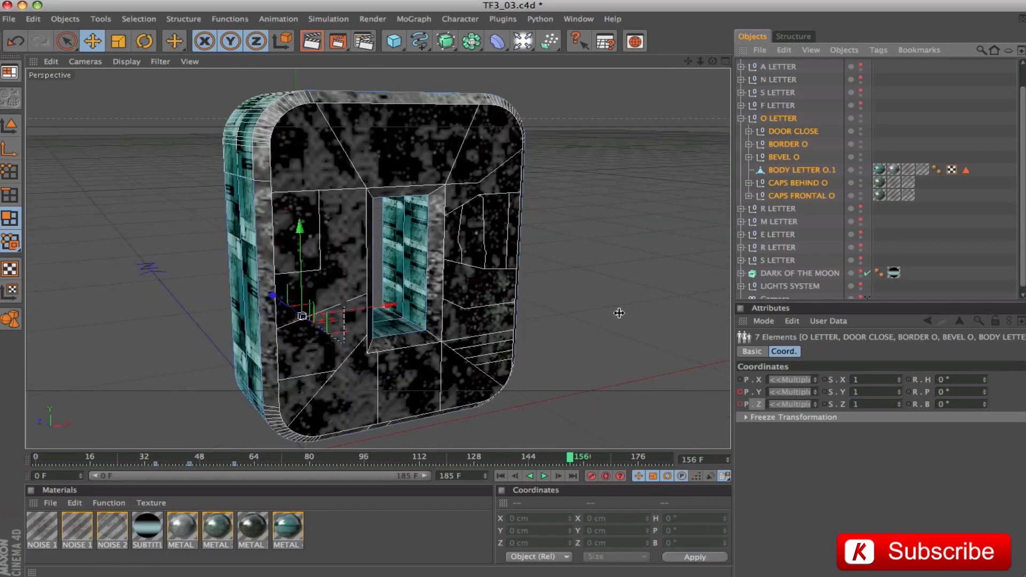
mouse_move(571, 462)
left_mouse_down()
mouse_move(160, 458)
mouse_move(590, 459)
left_mouse_up()
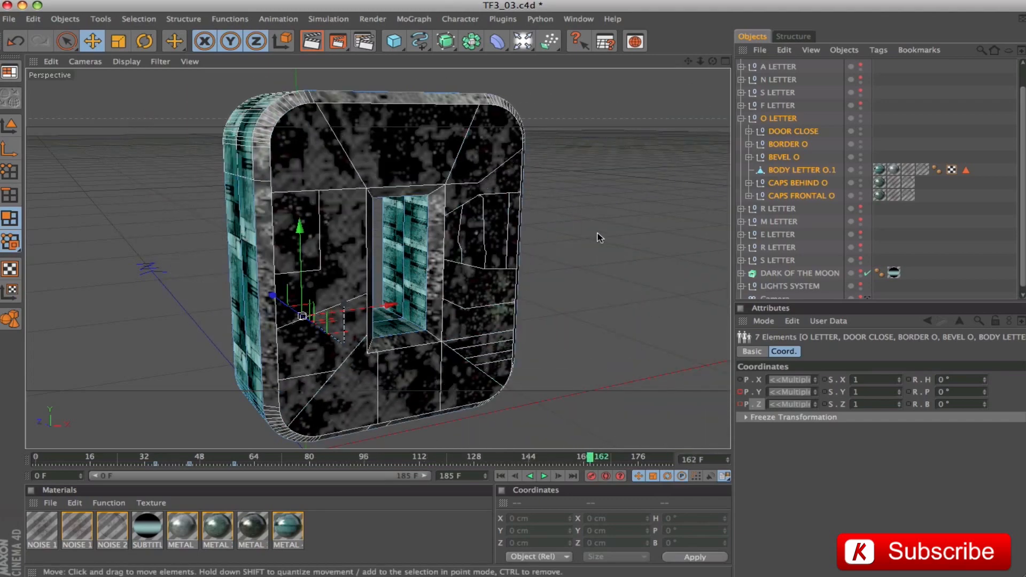
scroll(599, 237, "down", 4)
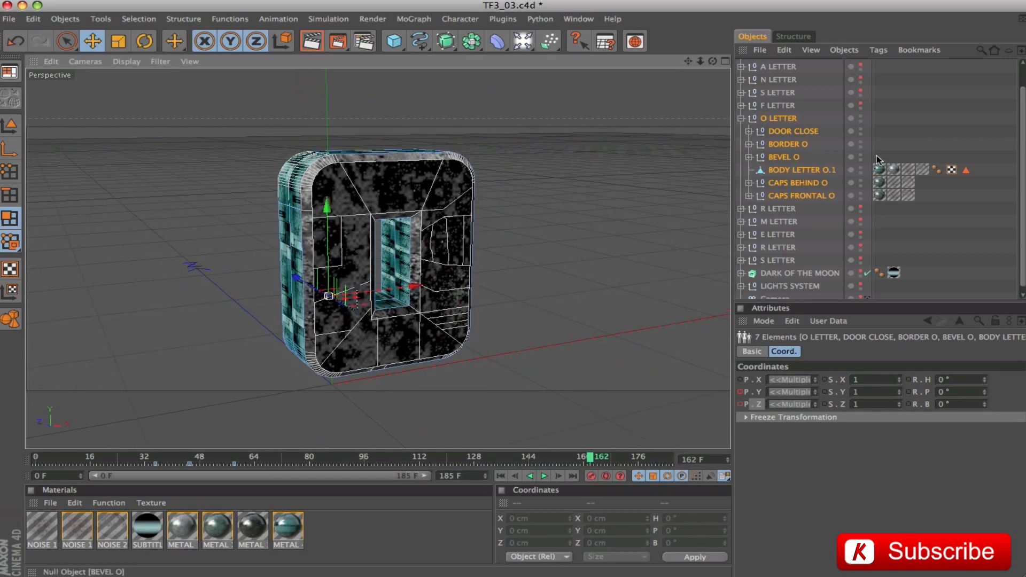
- Collapse O LETTER, go through the other letter groups one by one, and clear the selection
left_click(740, 118)
key("ctrl+shift+a")
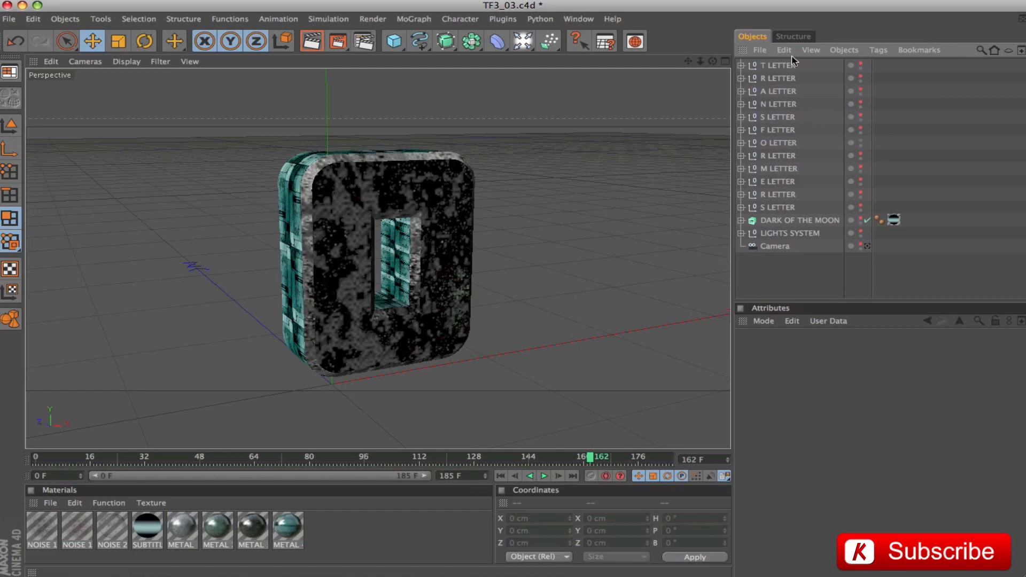
left_click(778, 118)
left_click(779, 79)
left_click(780, 67)
left_click(765, 156)
left_click(774, 172)
left_click(775, 182)
left_click(777, 207)
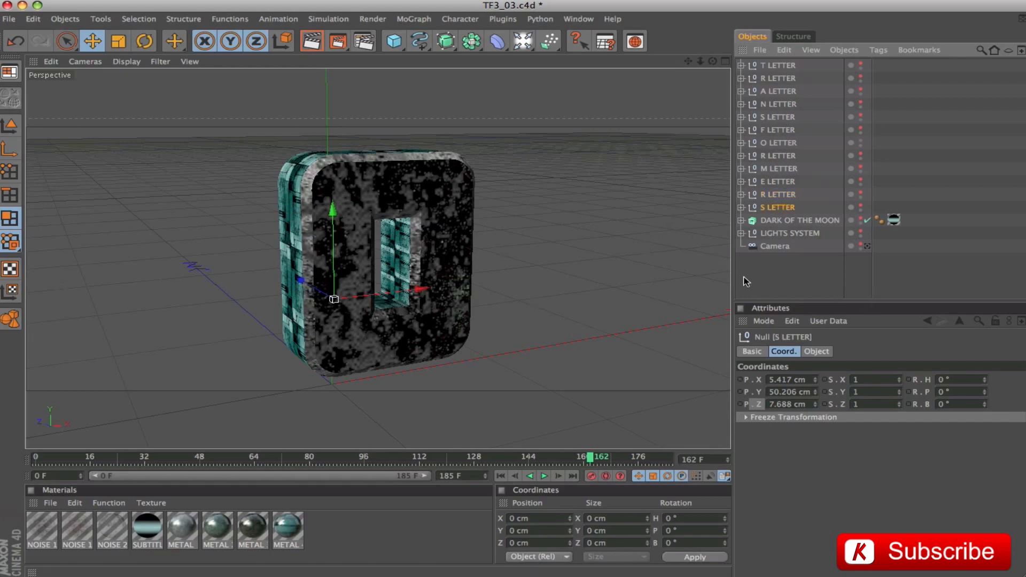
left_click(790, 274)
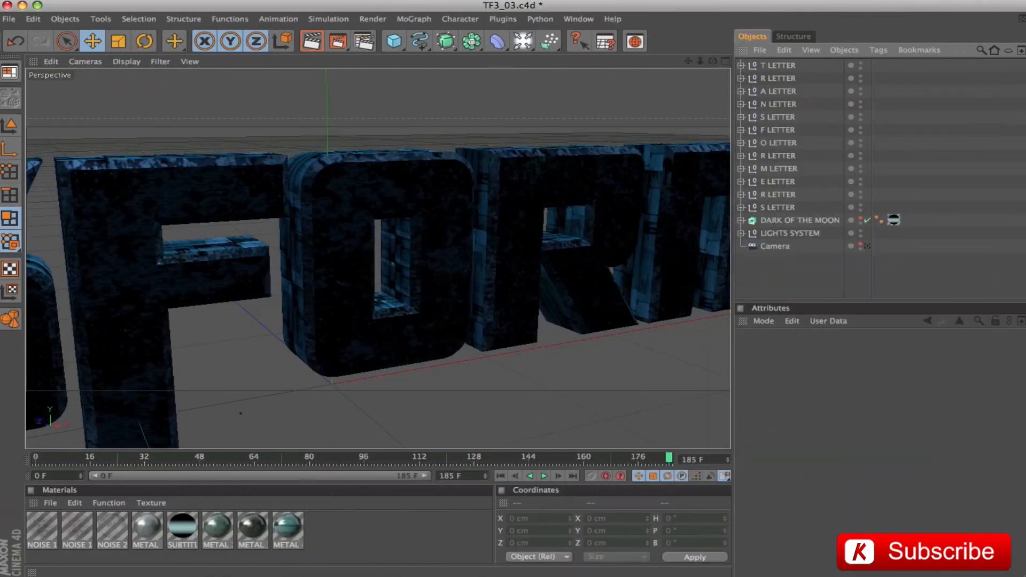
- Scrub from frame 185 back through the letters' assembly in close view and stop at frame 42
left_click_drag(668, 461, 209, 463)
left_click_drag(205, 461, 545, 460)
left_click(178, 460)
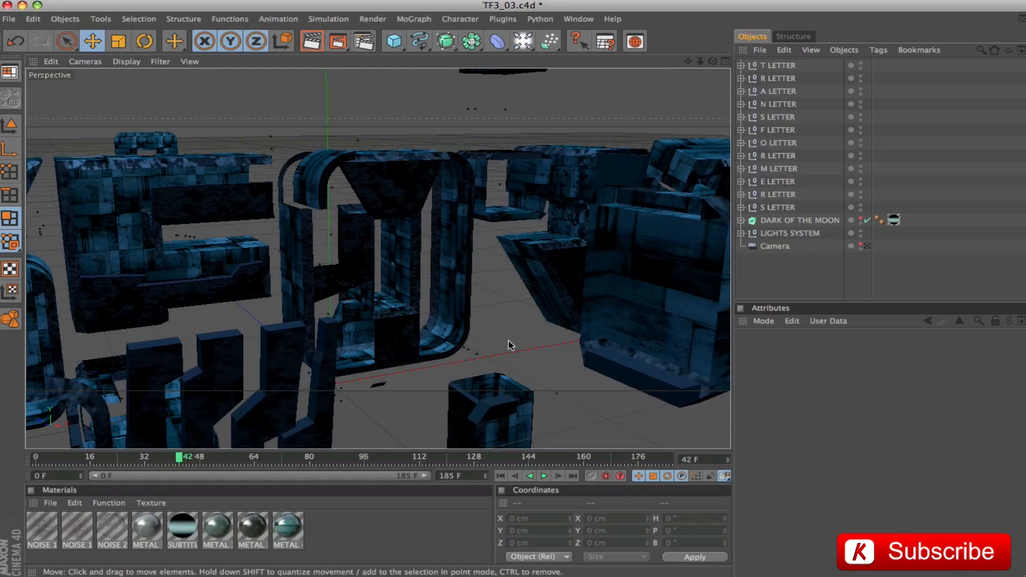
- Frame the whole TRANSFORMERS title from an elevated angle and review its assembly from frame 42 to frame 185
left_click_drag(495, 327, 547, 304)
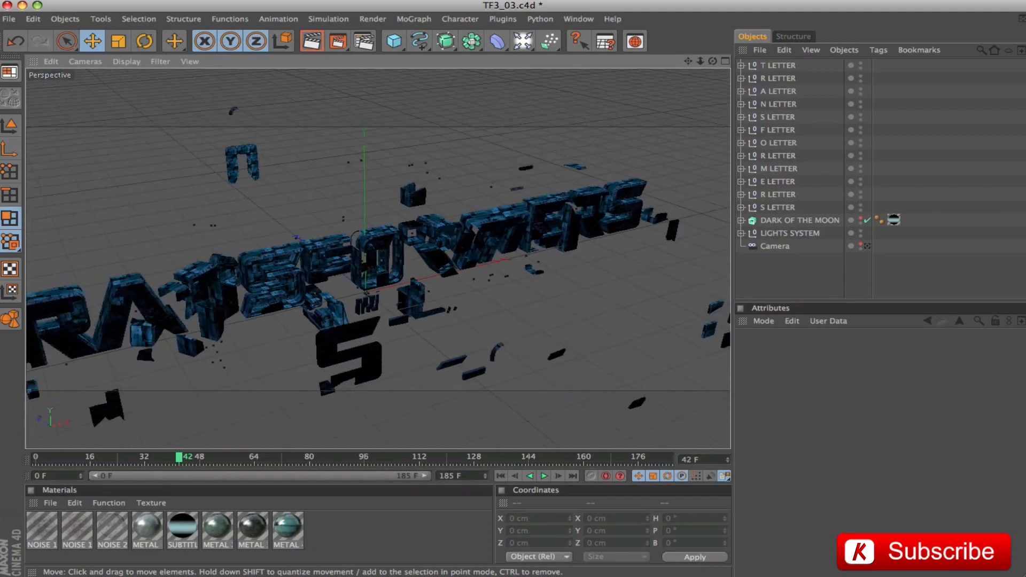
scroll(587, 292, "down", 5)
left_click_drag(688, 61, 723, 48)
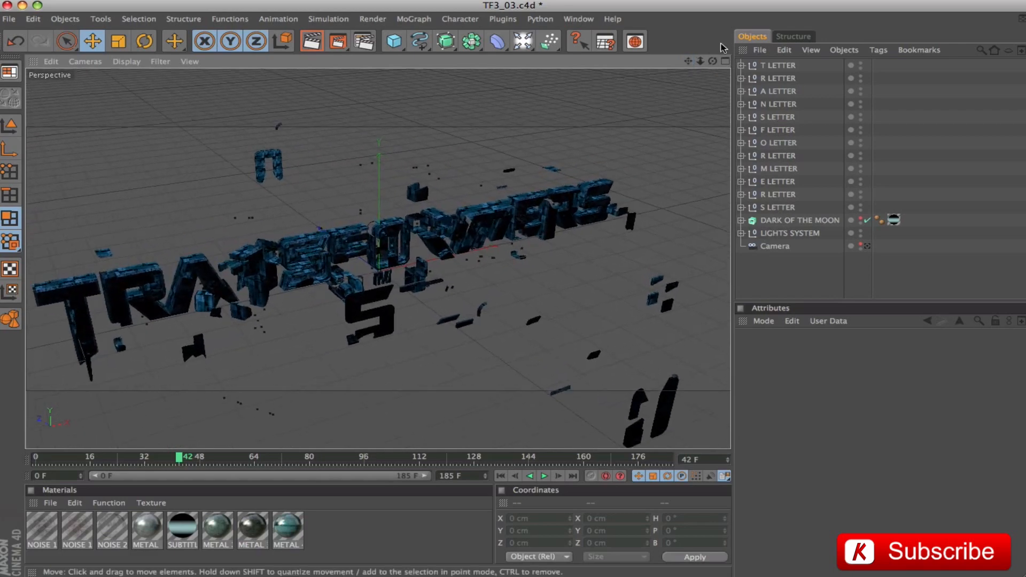
left_click_drag(523, 291, 554, 277)
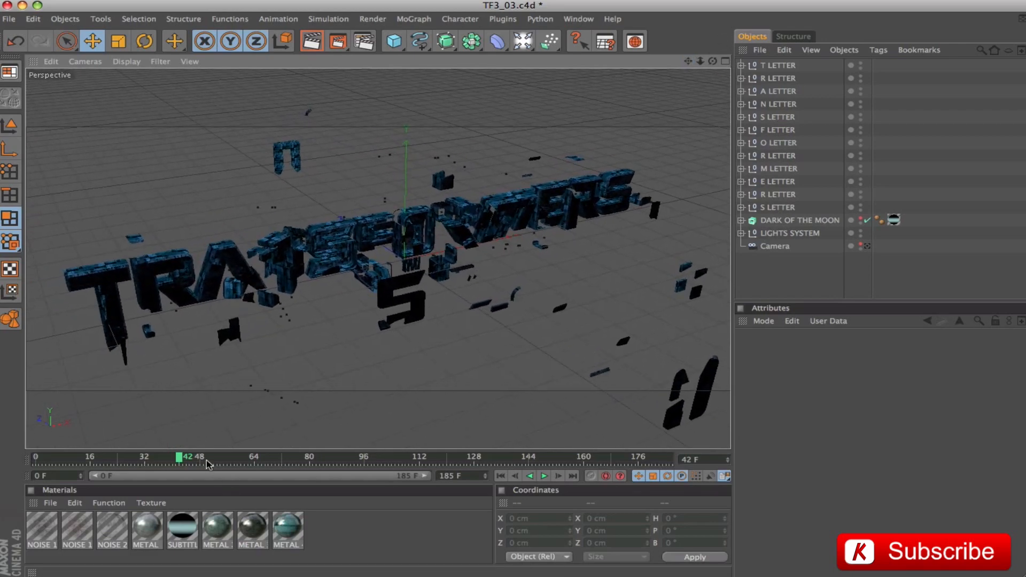
left_click_drag(179, 458, 580, 471)
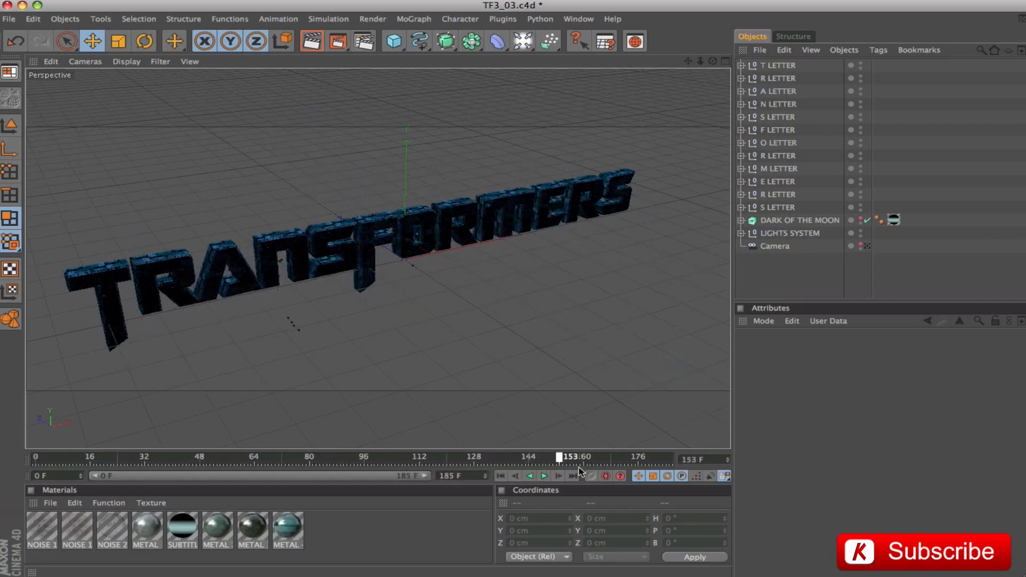
left_click_drag(667, 472, 670, 470)
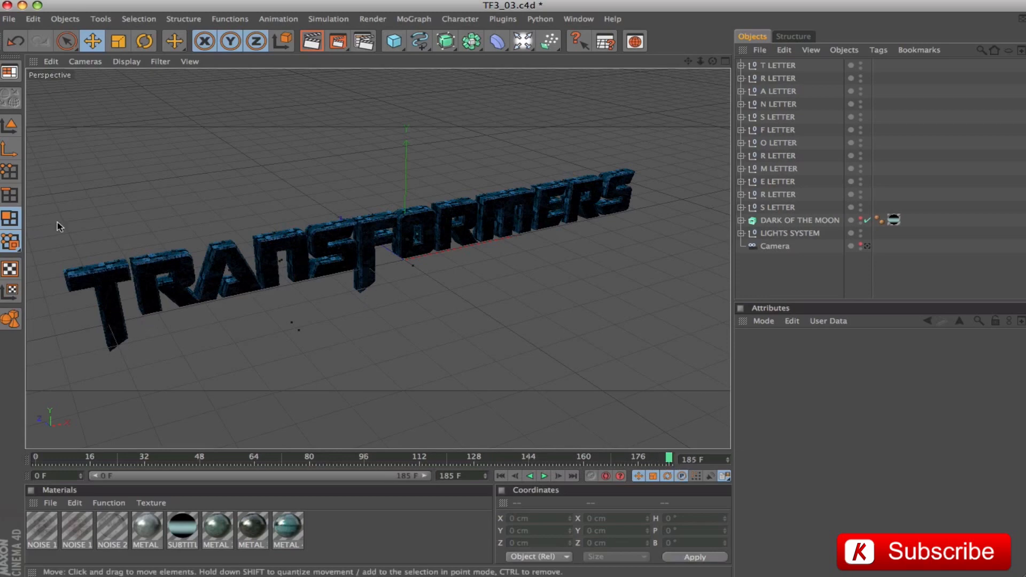
- Look through the scene camera to review the title animation and return to the free perspective view
left_click(867, 246)
left_click_drag(669, 458, 100, 459)
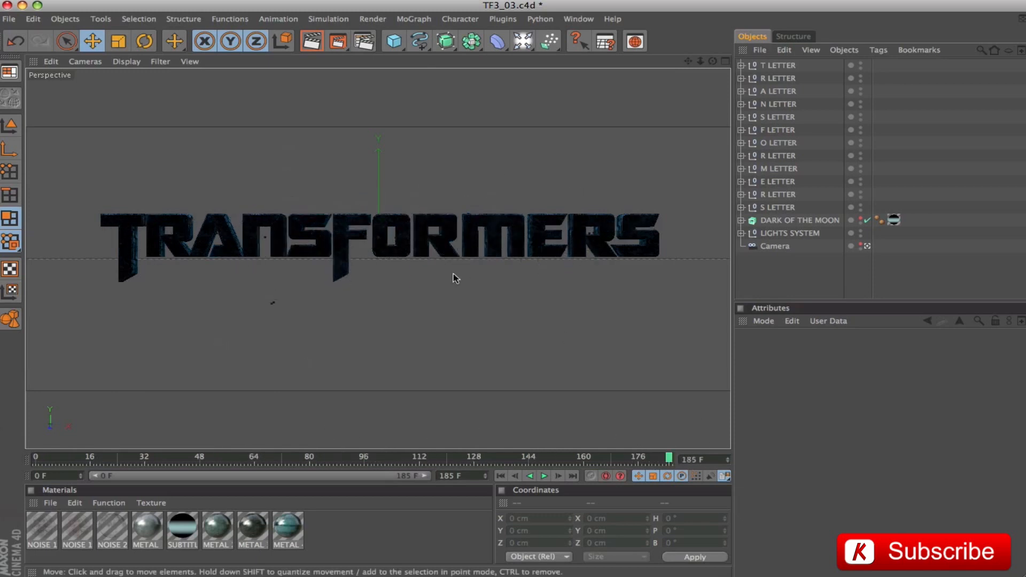
left_click(867, 246)
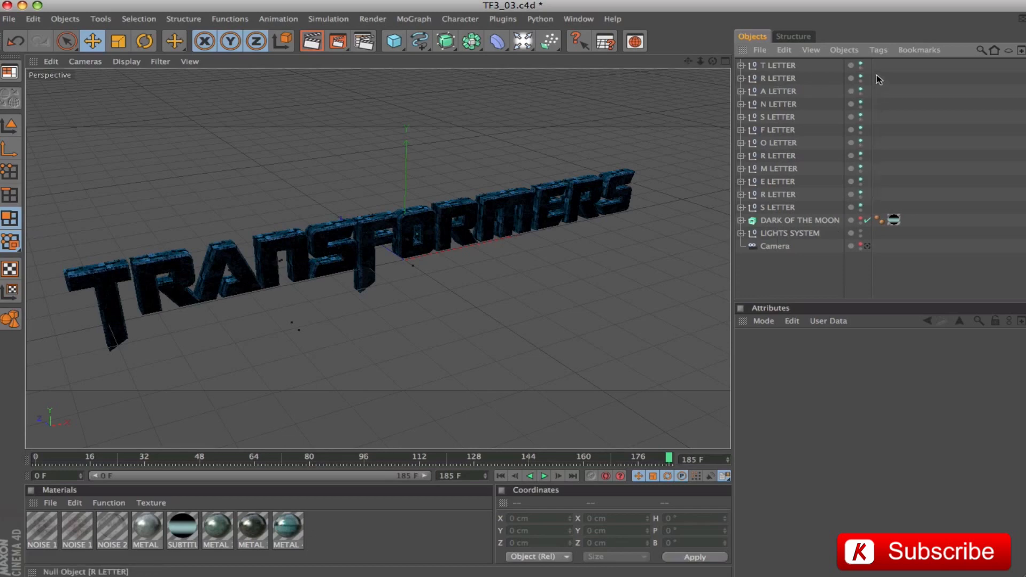
- Hide every letter group except F LETTER and frame the F closely at frame 173
left_click_drag(859, 196, 860, 208)
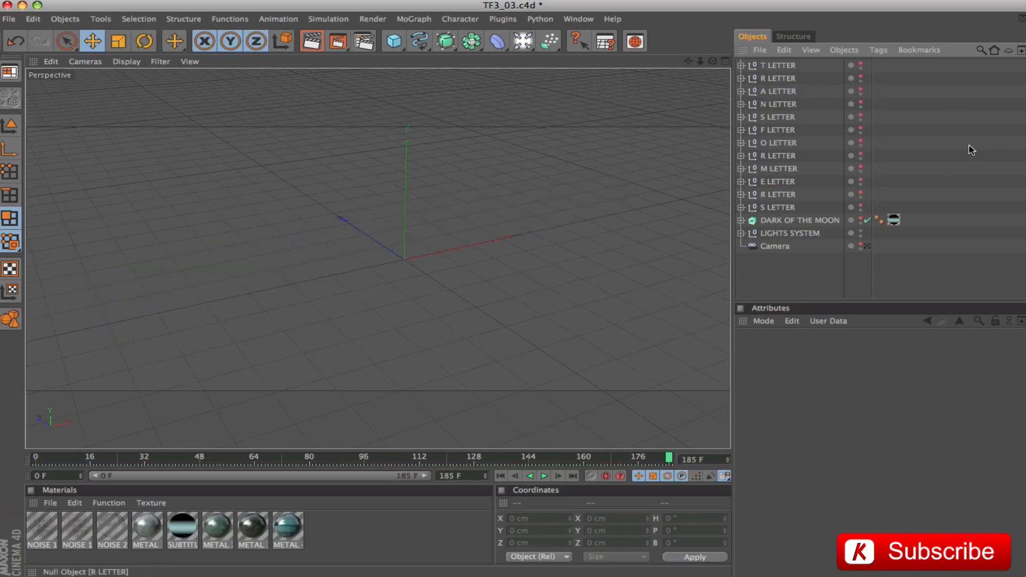
left_click(778, 132)
left_click(860, 130)
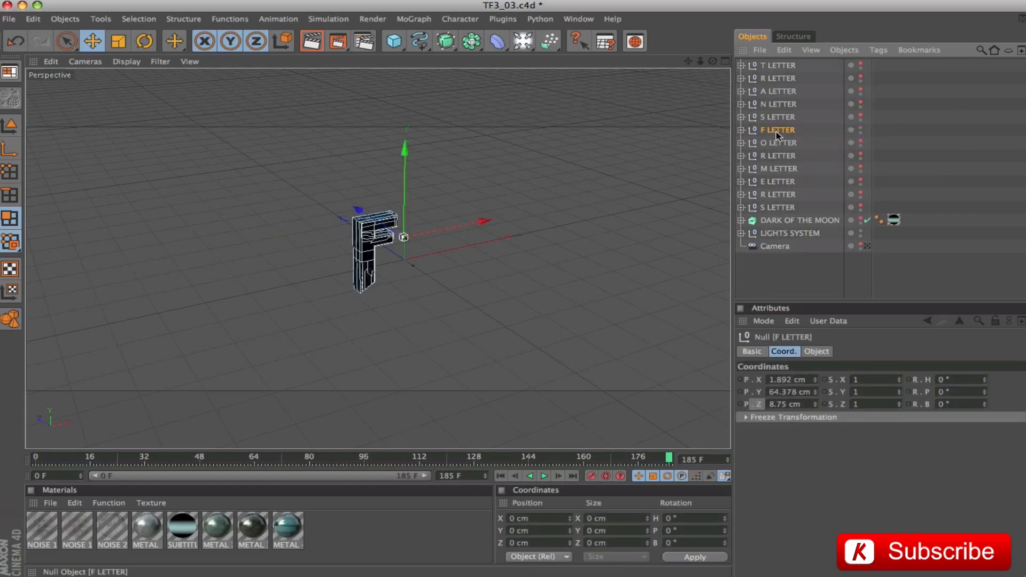
key("o")
left_click_drag(688, 61, 787, 118)
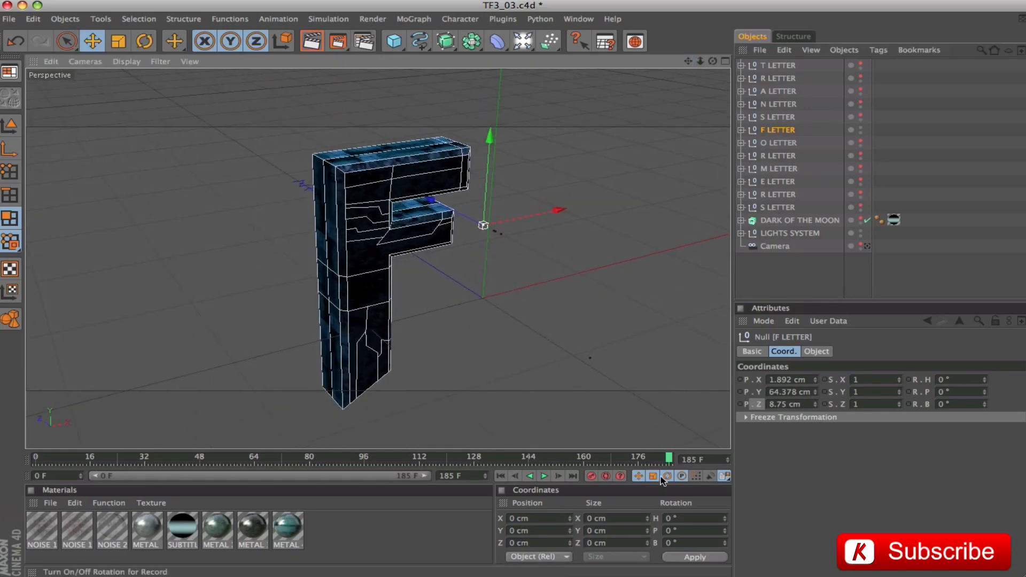
left_click_drag(669, 460, 628, 475)
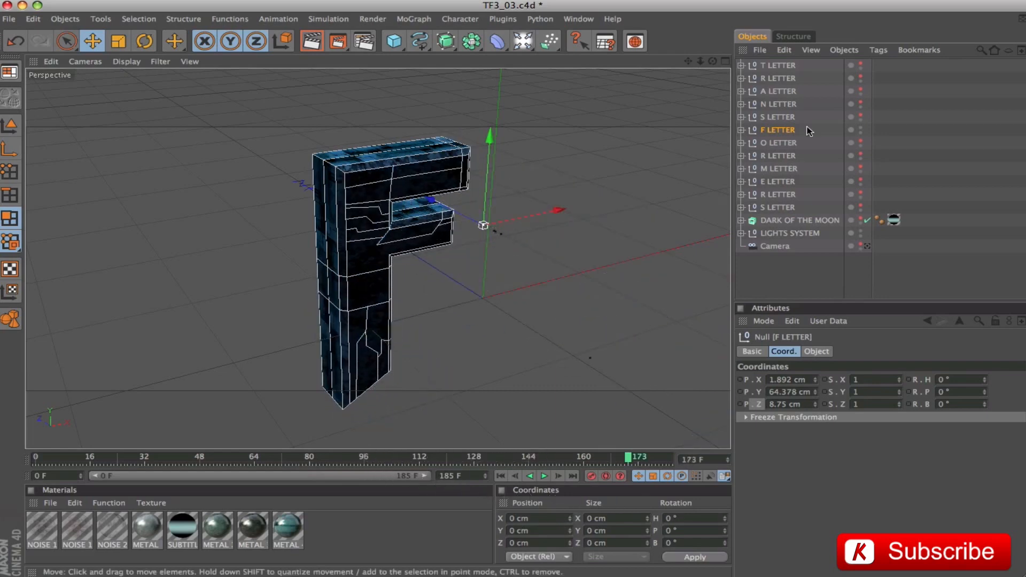
- Expand the F LETTER group, select PART 2 and undo a trial vertical move of it
left_click(741, 130)
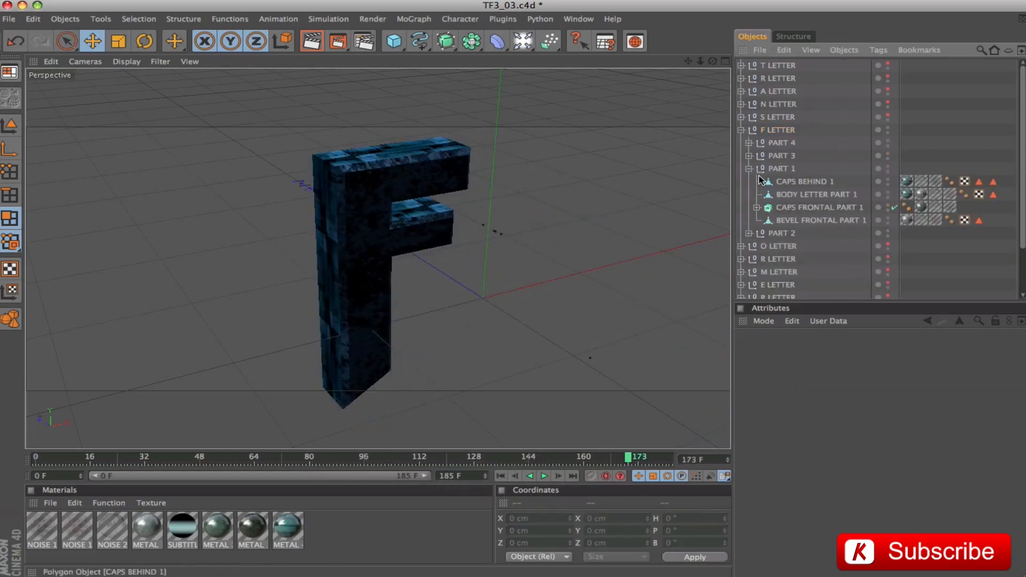
left_click(749, 169)
left_click(778, 182)
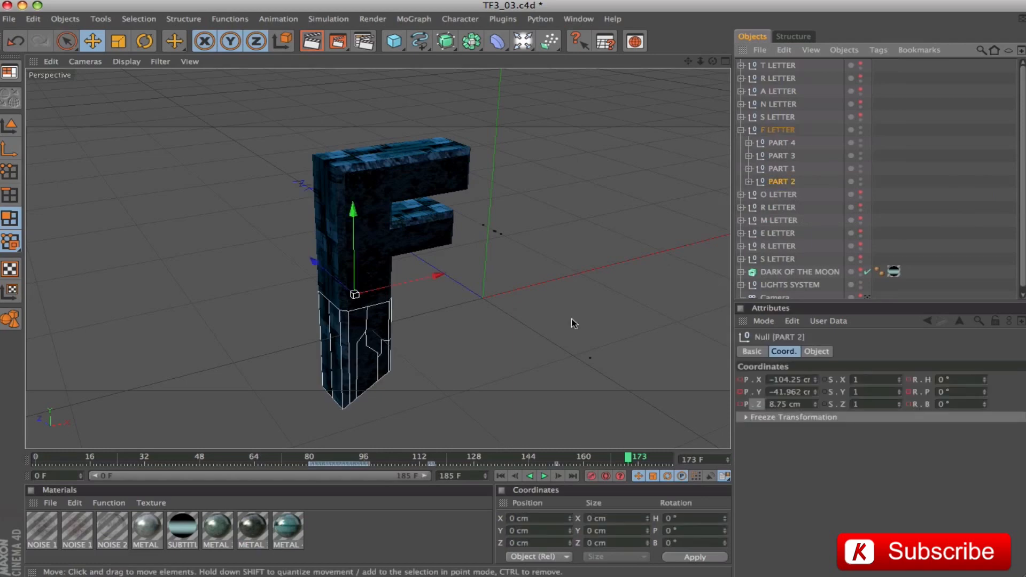
left_click_drag(354, 245, 355, 268)
key("ctrl+z")
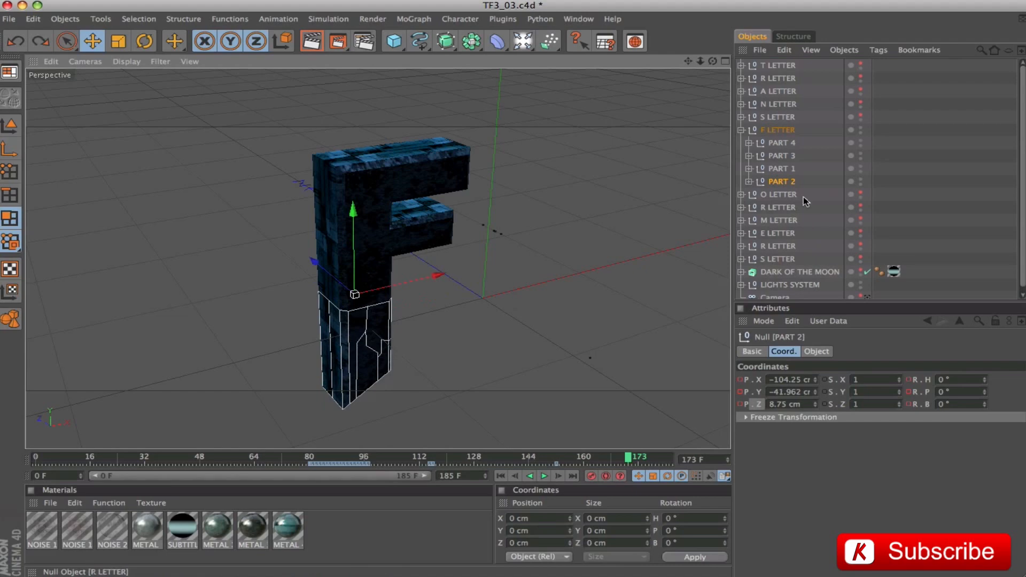
- Select PART 1, PART 3 and PART 4 of the F in turn and scrub its assembly to frame 179
left_click(781, 169)
left_click(777, 156)
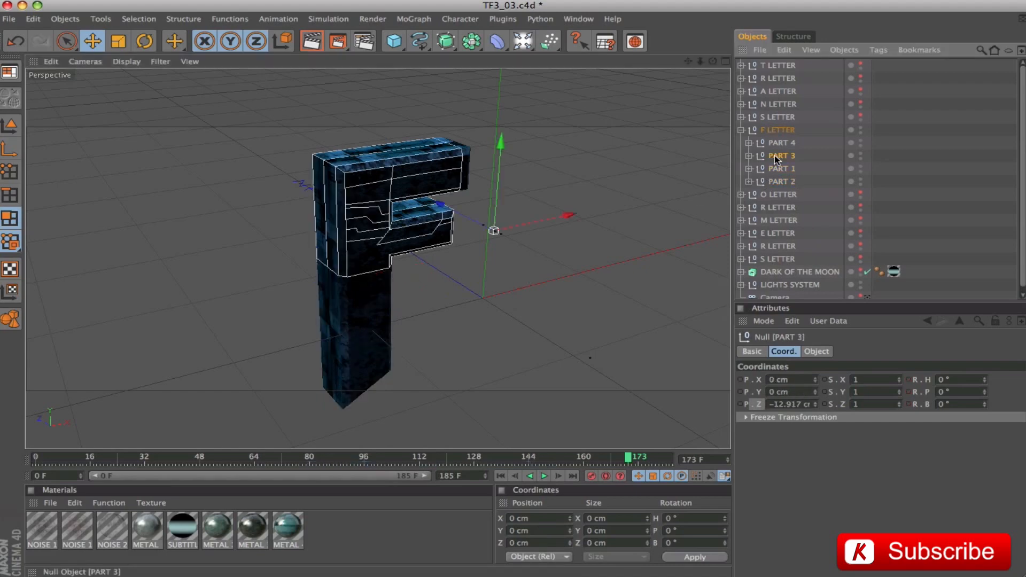
left_click(465, 179)
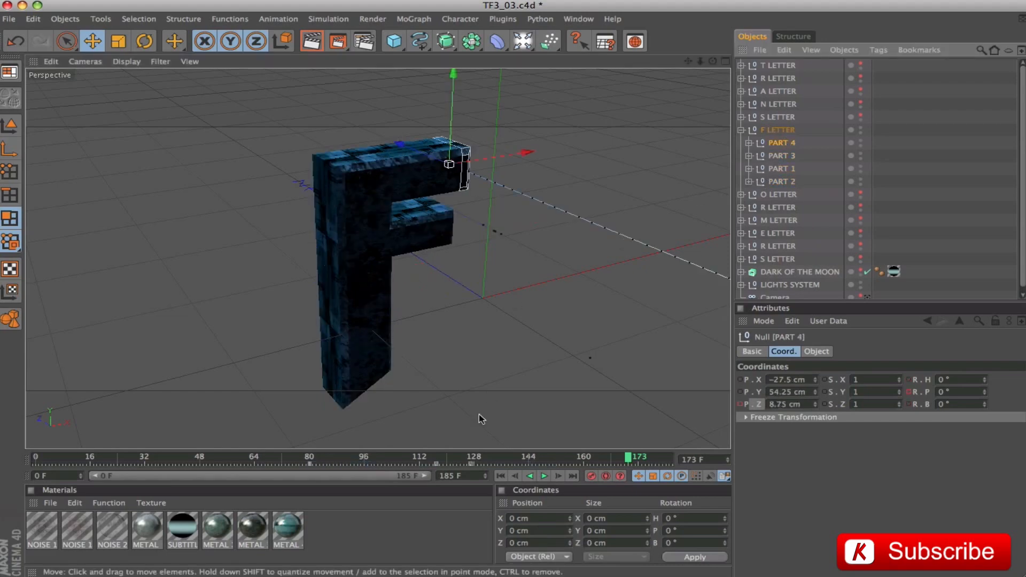
left_click(621, 459)
left_click_drag(549, 459, 648, 456)
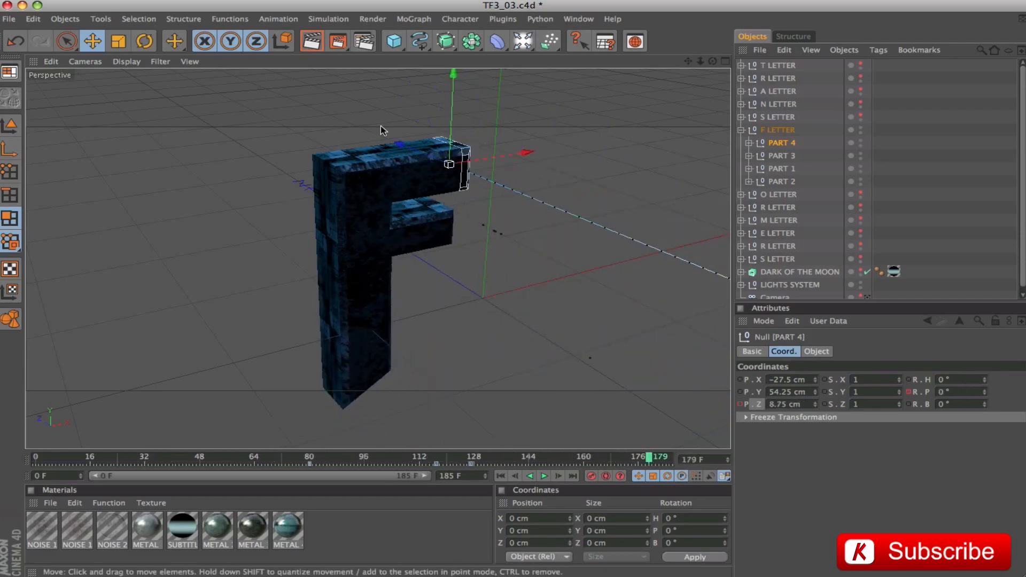
- Hide the F, show only the S LETTER before it, and review its assembly by scrubbing back and ending at frame 179
left_click(741, 130)
left_click(861, 127)
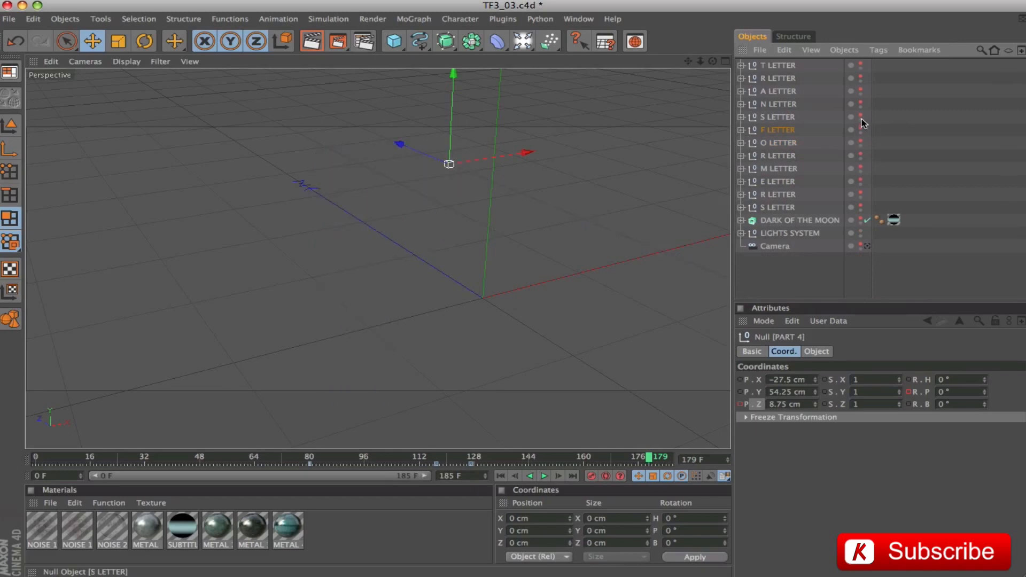
left_click(861, 117)
left_click(782, 117)
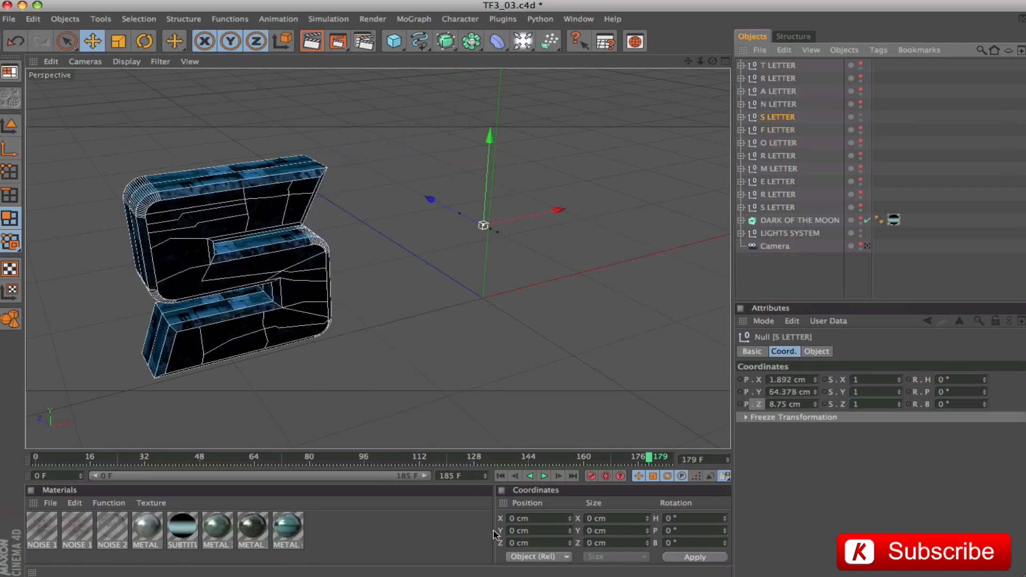
left_click_drag(654, 460, 223, 416)
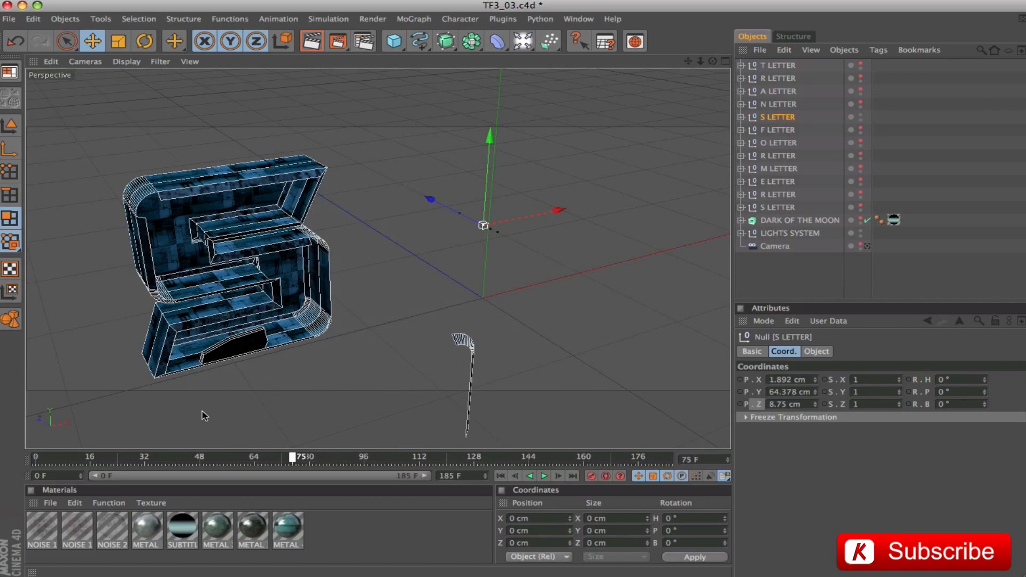
left_click_drag(328, 431, 649, 460)
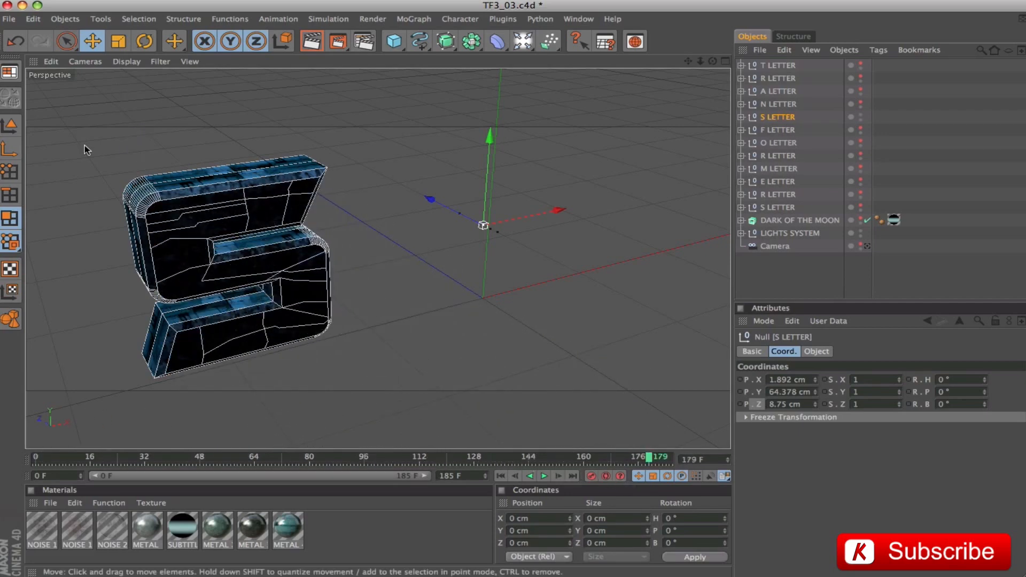
- Show only the R LETTER that follows the O and review its assembly, ending at frame 185
left_click(861, 117)
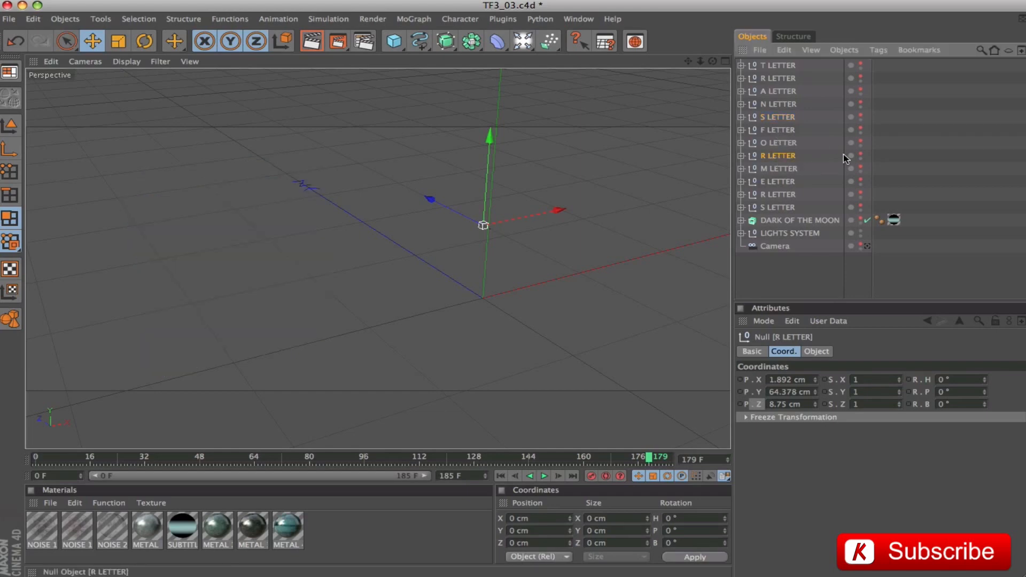
left_click(861, 156)
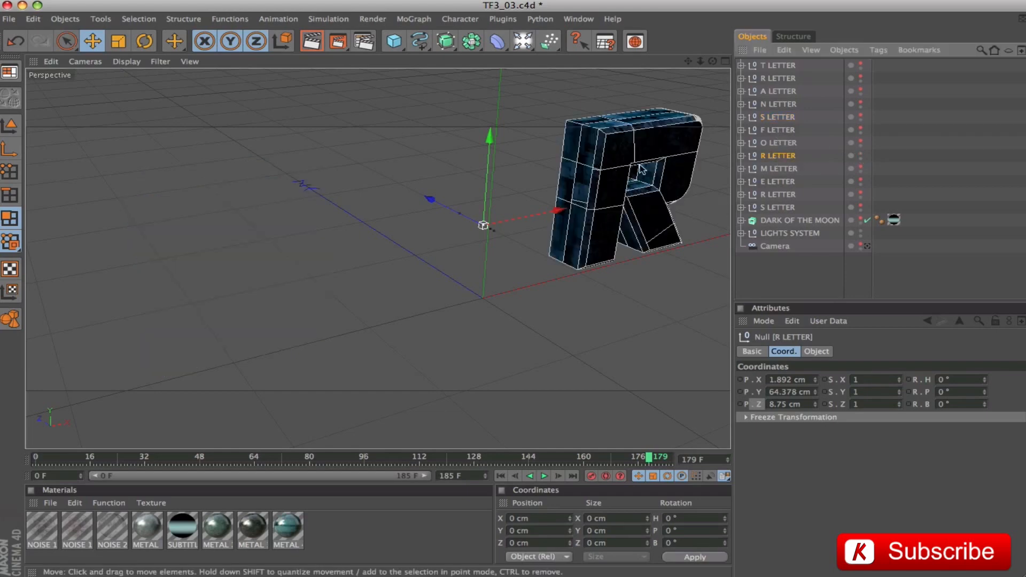
left_click_drag(498, 449, 272, 422)
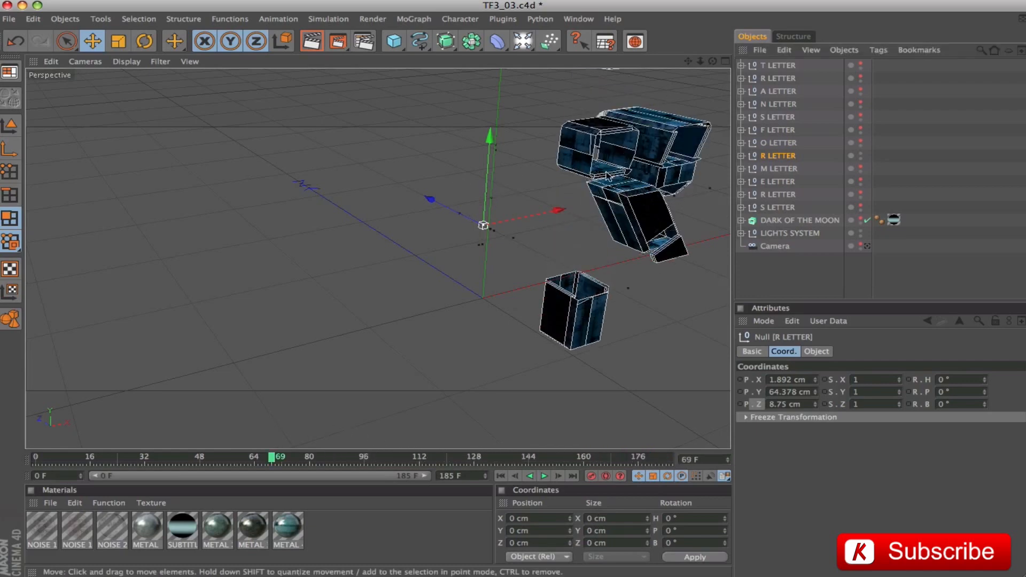
left_click_drag(276, 457, 676, 483)
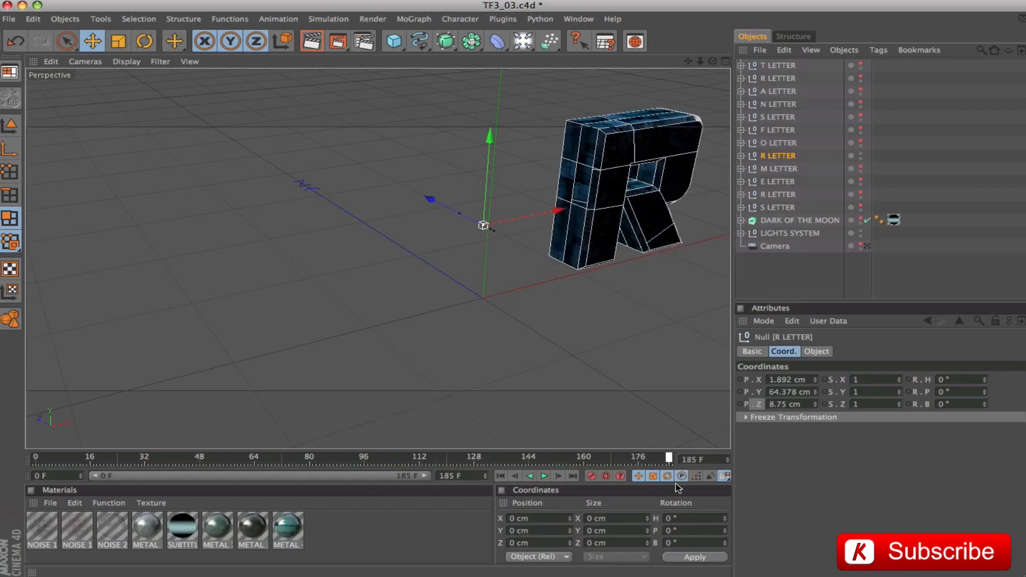
- Show only the M LETTER, frame it in the perspective view and review its assembly up to frame 185
left_click(861, 167)
left_click(860, 154)
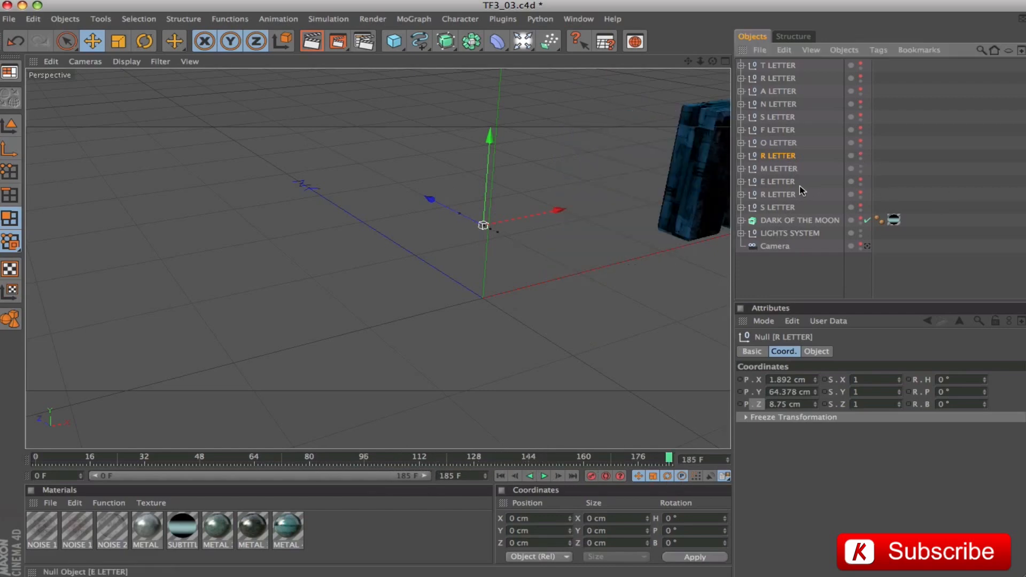
left_click(780, 169)
key("o")
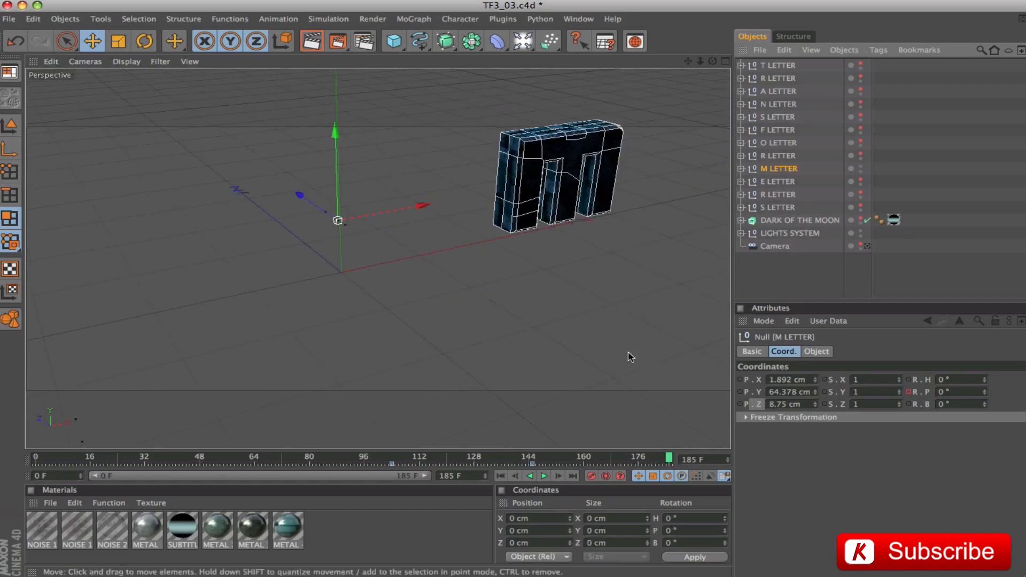
left_click_drag(687, 61, 533, 140)
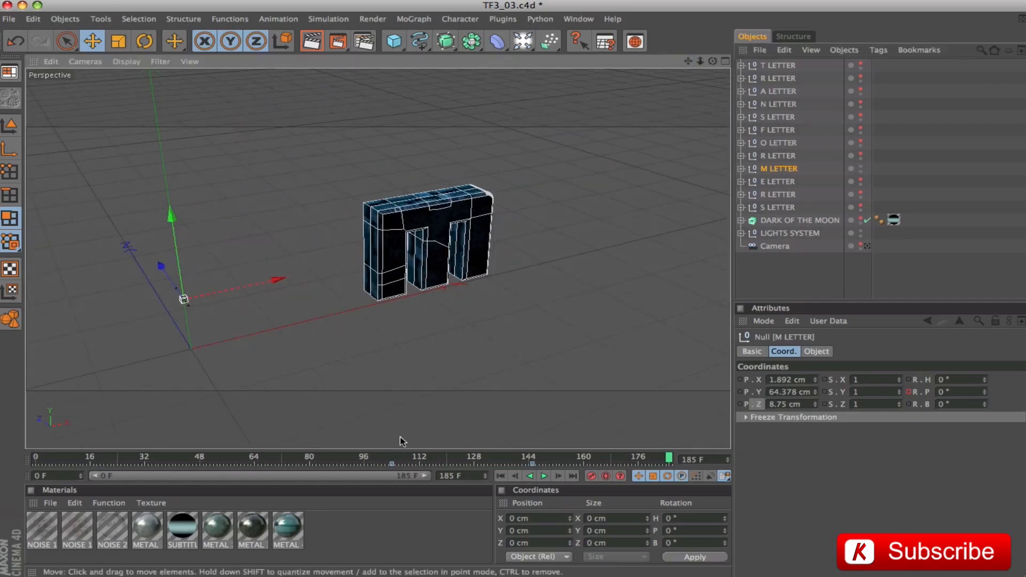
mouse_move(665, 459)
left_mouse_down()
mouse_move(320, 458)
mouse_move(556, 461)
mouse_move(715, 492)
left_mouse_up()
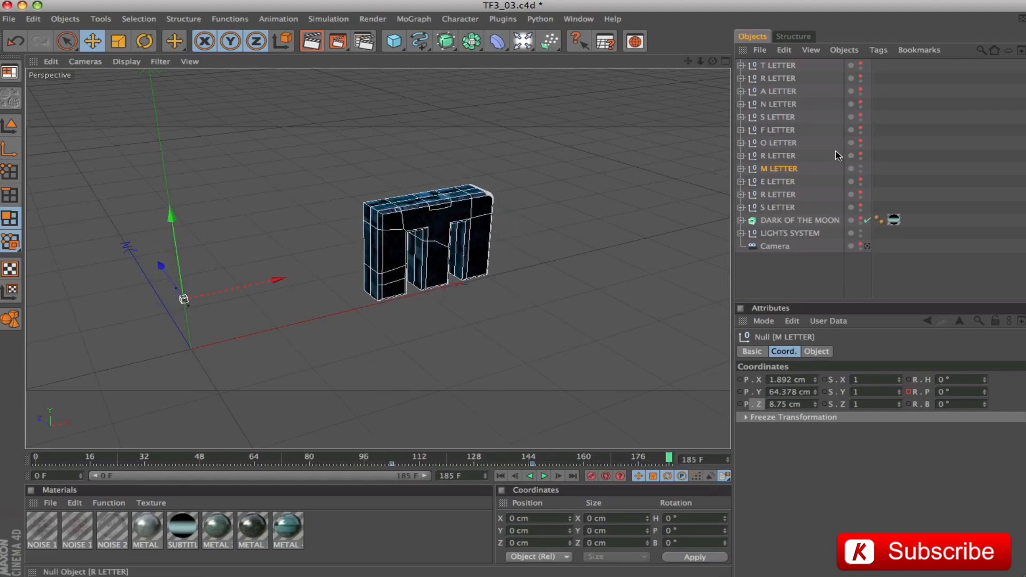
- Swap the visible M for the E LETTER and review the E's assembly through the end of the timeline
left_click(861, 166)
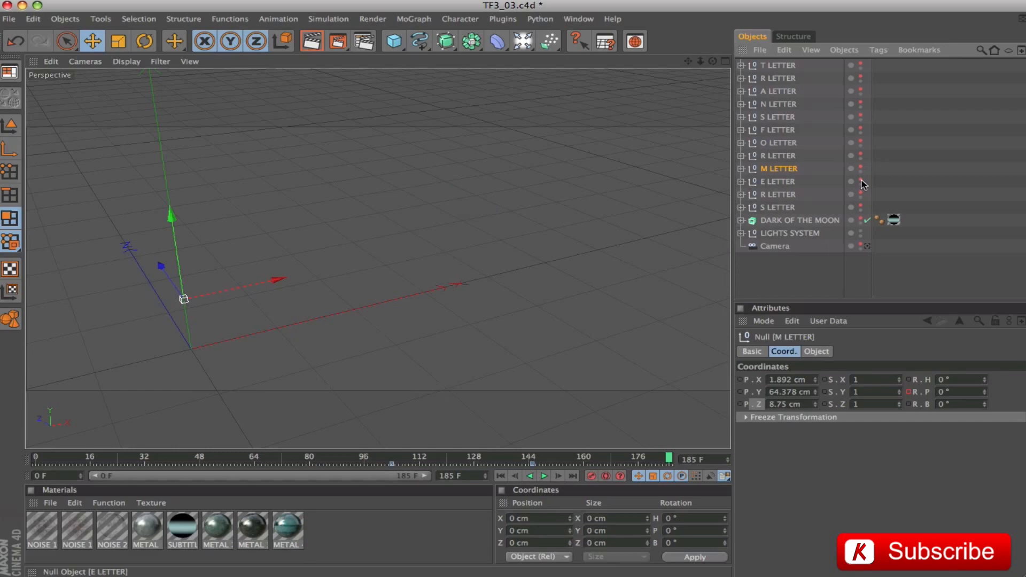
left_click(861, 180)
mouse_move(646, 458)
left_mouse_down()
mouse_move(444, 458)
mouse_move(668, 466)
left_mouse_up()
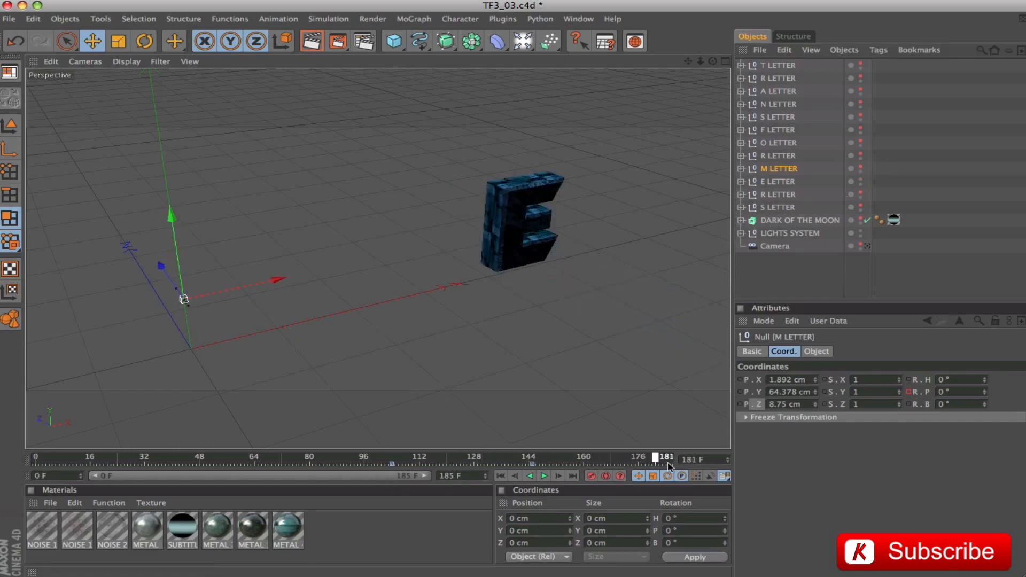
- Swap the visible E for the R LETTER after it and review that R's assembly up to frame 185
left_click(861, 181)
left_click(861, 195)
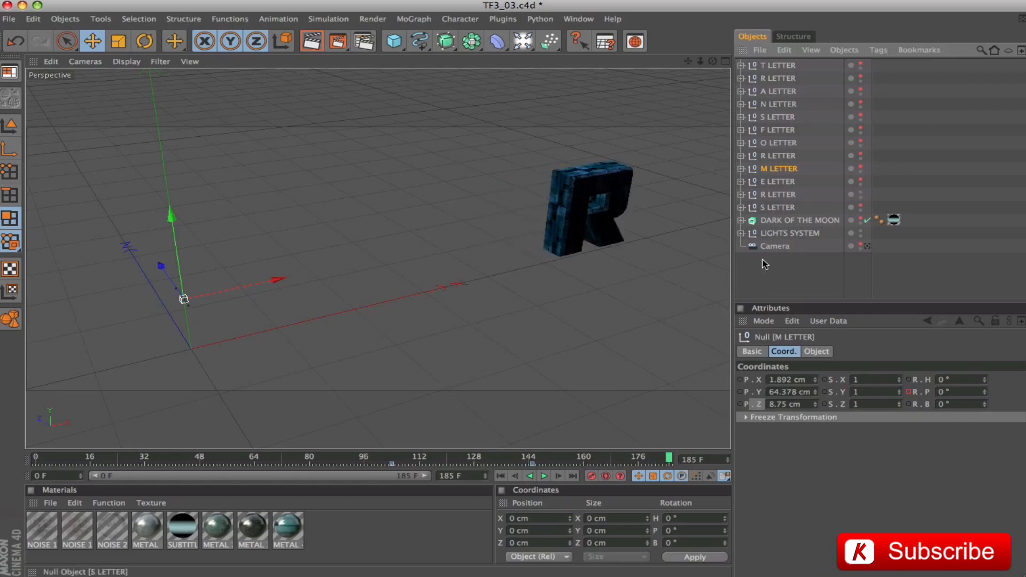
left_click_drag(559, 455, 669, 464)
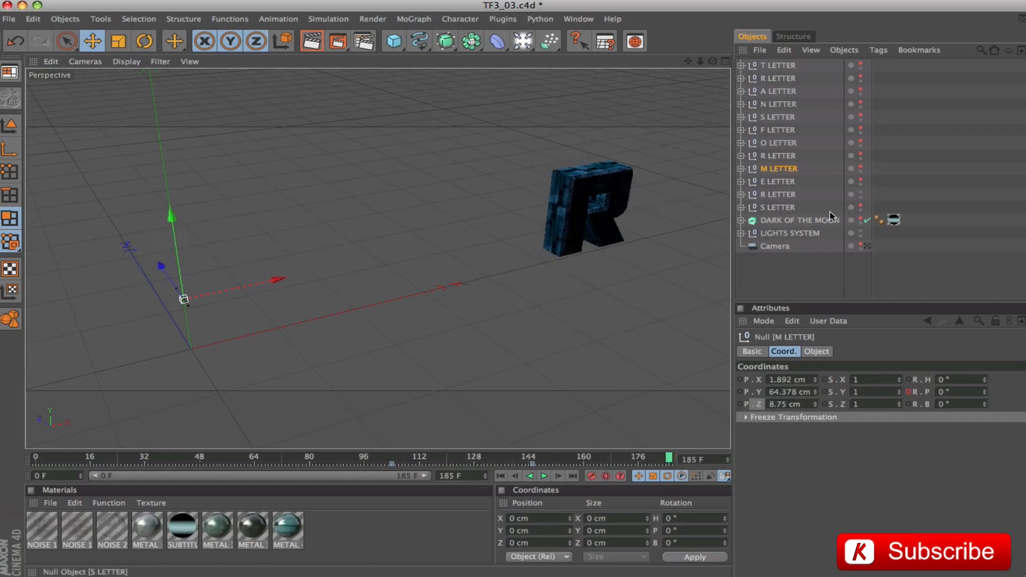
- Show only the final S LETTER, frame it more closely and review its assembly up to frame 185
left_click(860, 192)
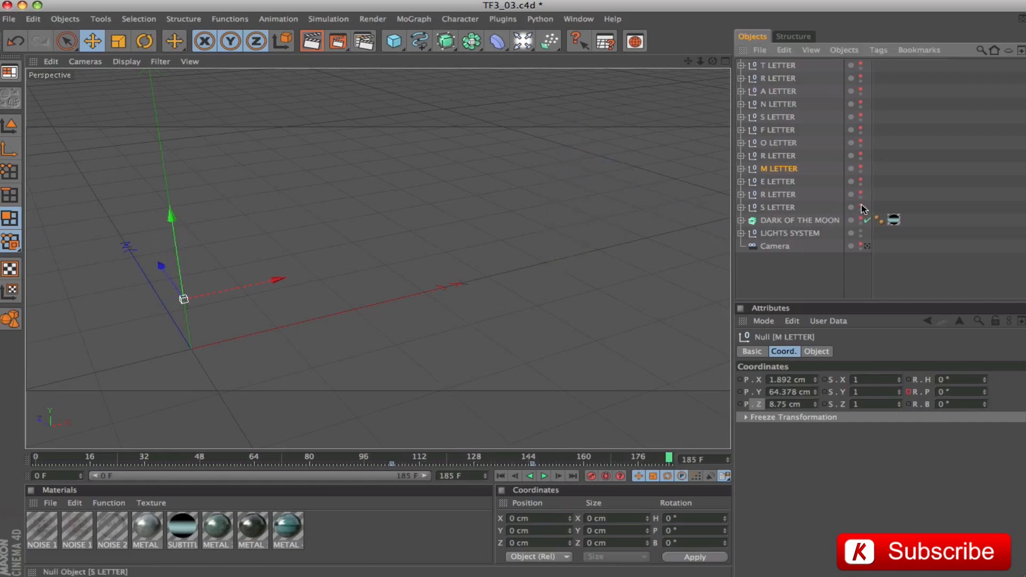
left_click(861, 207)
left_click_drag(688, 61, 389, 111)
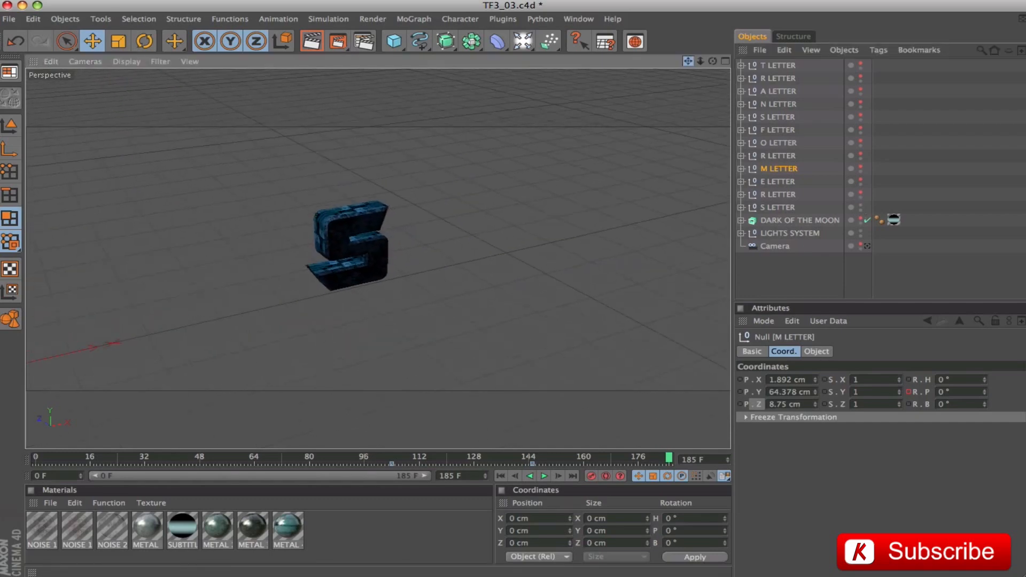
scroll(547, 223, "up", 5)
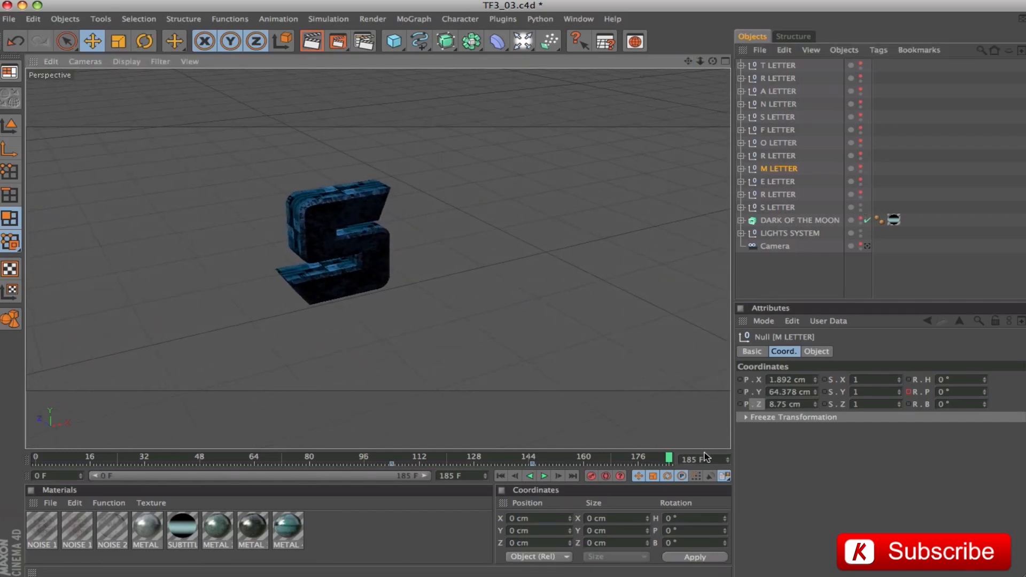
left_click_drag(668, 460, 678, 486)
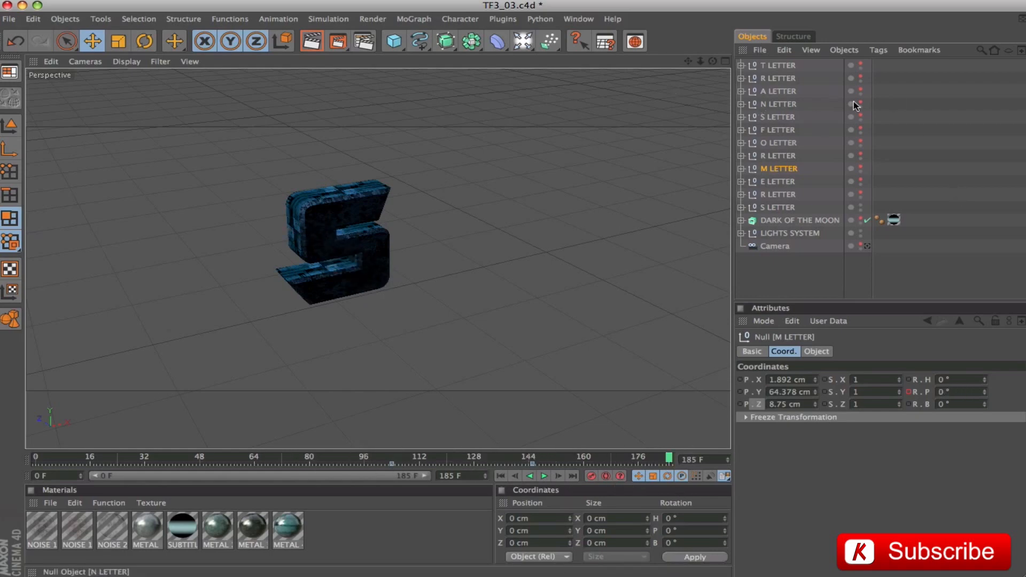
- Unhide the first R, A and N letter groups, frame them together and scrub their assembly back to frame 0
left_click(860, 78)
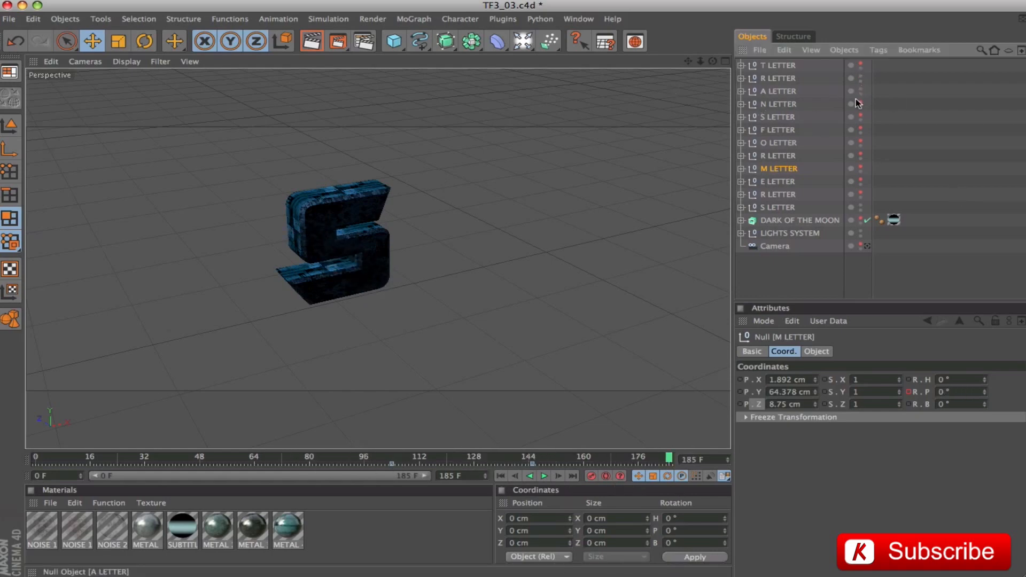
left_click(789, 107)
left_click(774, 78, "shift")
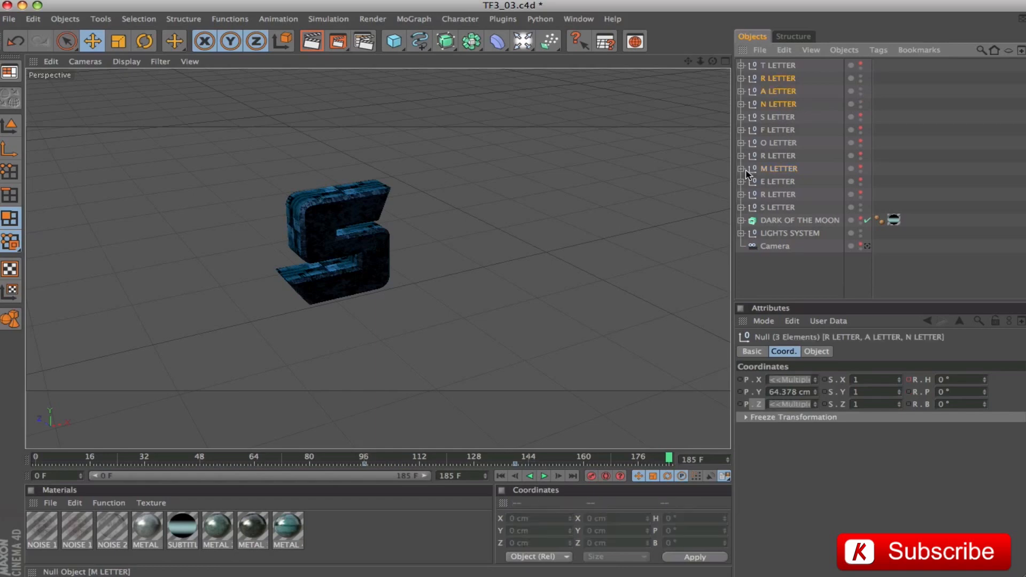
key("o")
left_click_drag(688, 62, 818, 46)
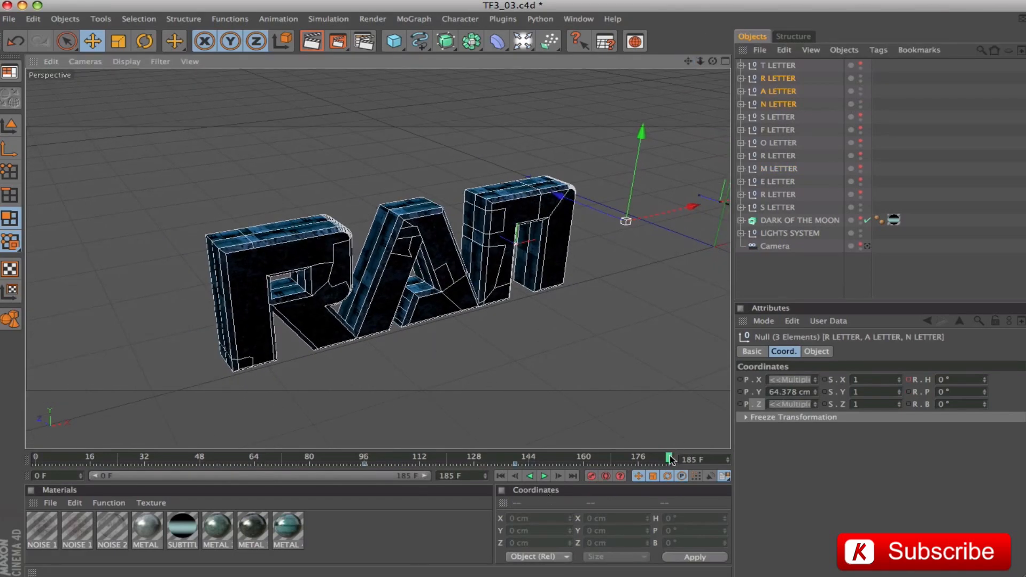
left_click_drag(671, 460, 347, 458)
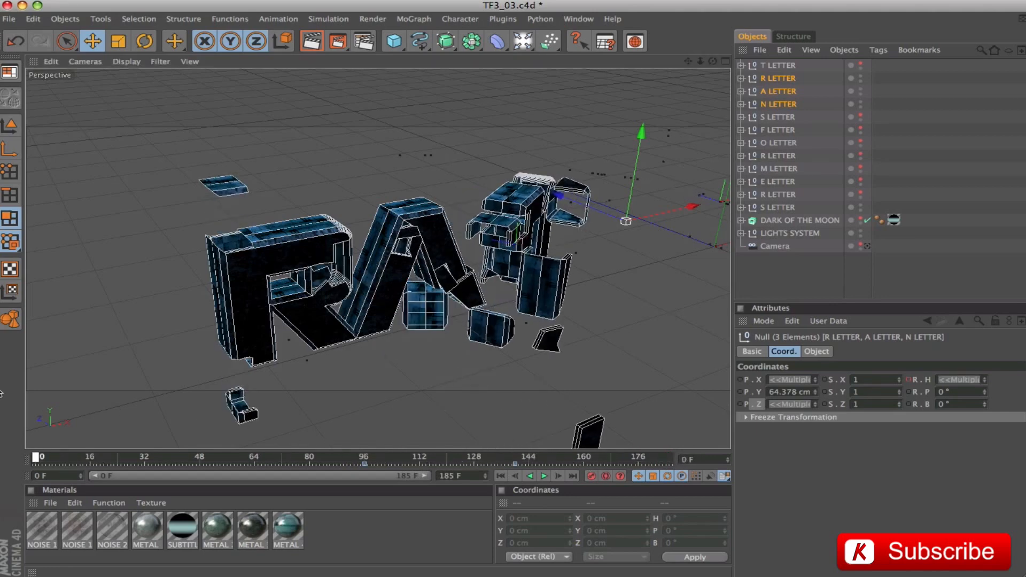
- Select the N, A and first R letters in turn and review each one's assembly, ending around frame 176
left_click(778, 104)
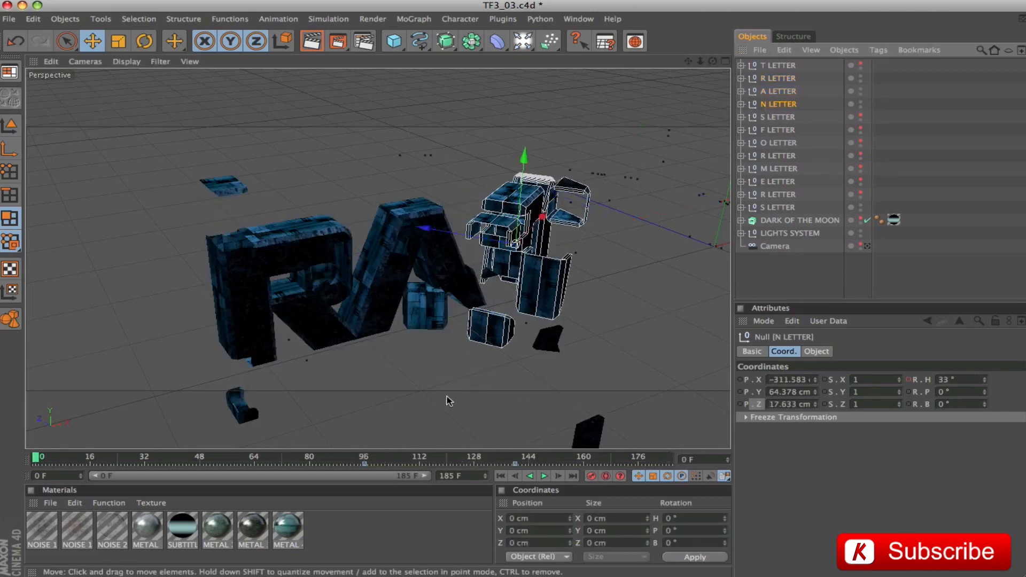
left_click_drag(34, 460, 601, 475)
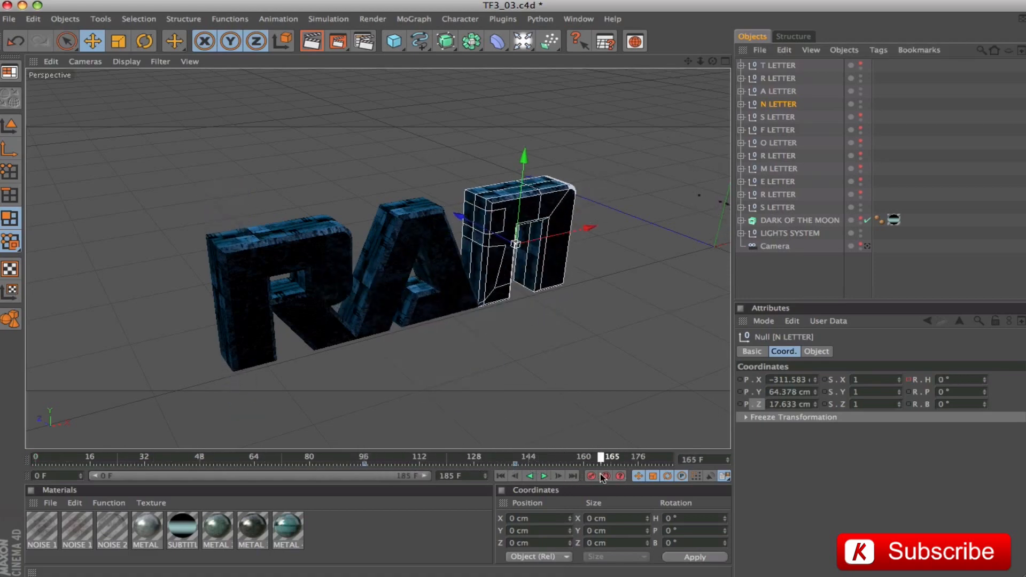
left_click(786, 92)
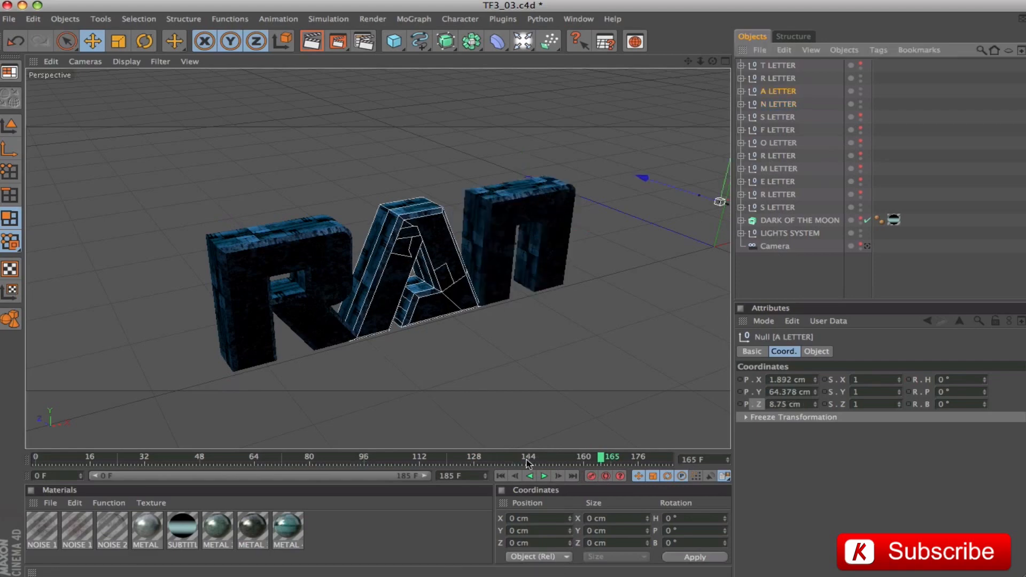
mouse_move(608, 459)
left_mouse_down()
mouse_move(388, 444)
mouse_move(621, 464)
left_mouse_up()
left_click(780, 79)
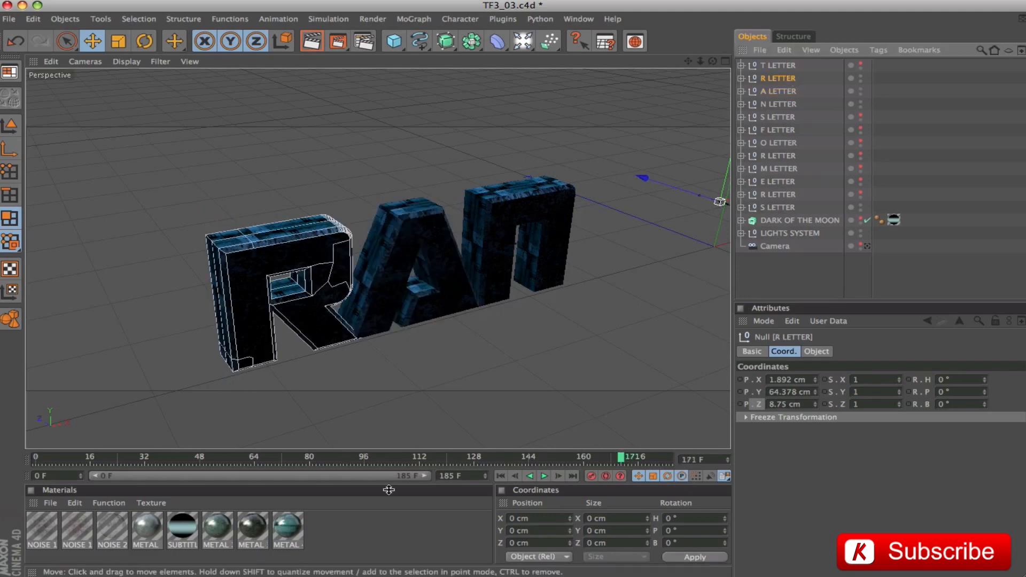
left_click_drag(621, 461, 652, 463)
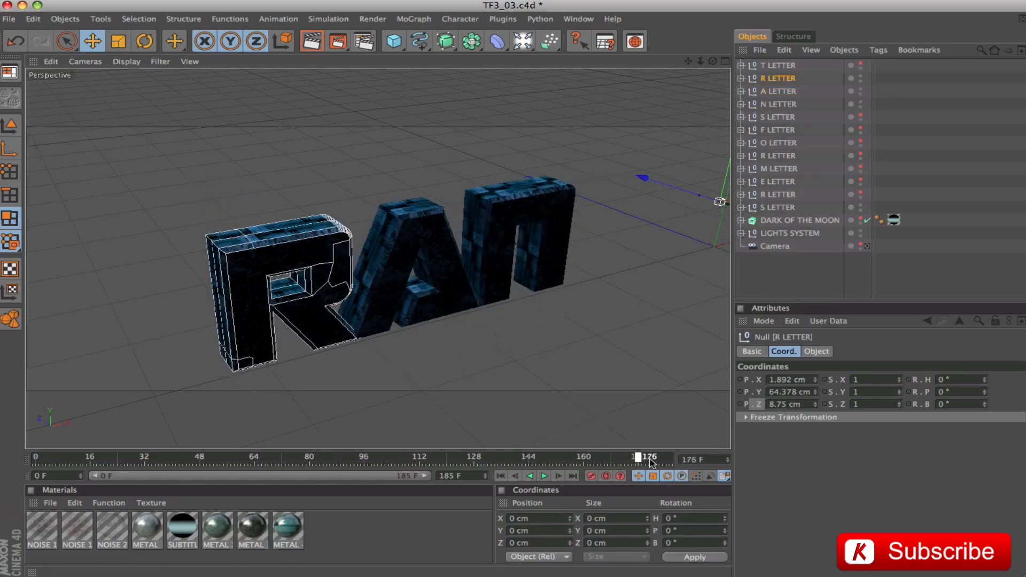
- Unhide all twelve letter groups from T LETTER to the final S LETTER, select them and frame the whole TRANSFORMERS title
left_click(861, 65)
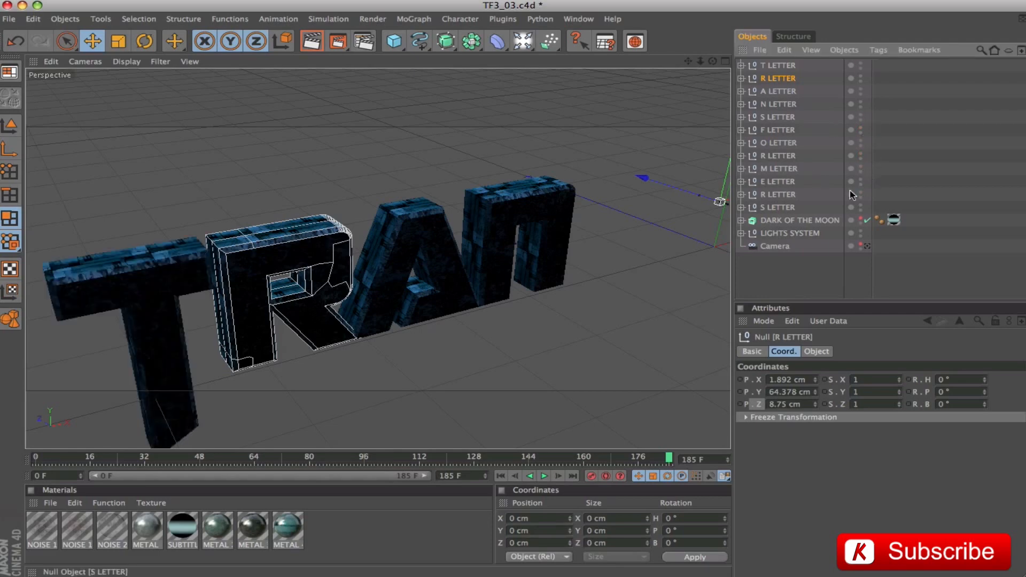
left_click_drag(861, 192, 861, 206)
left_click(778, 206)
left_click(791, 64, "shift")
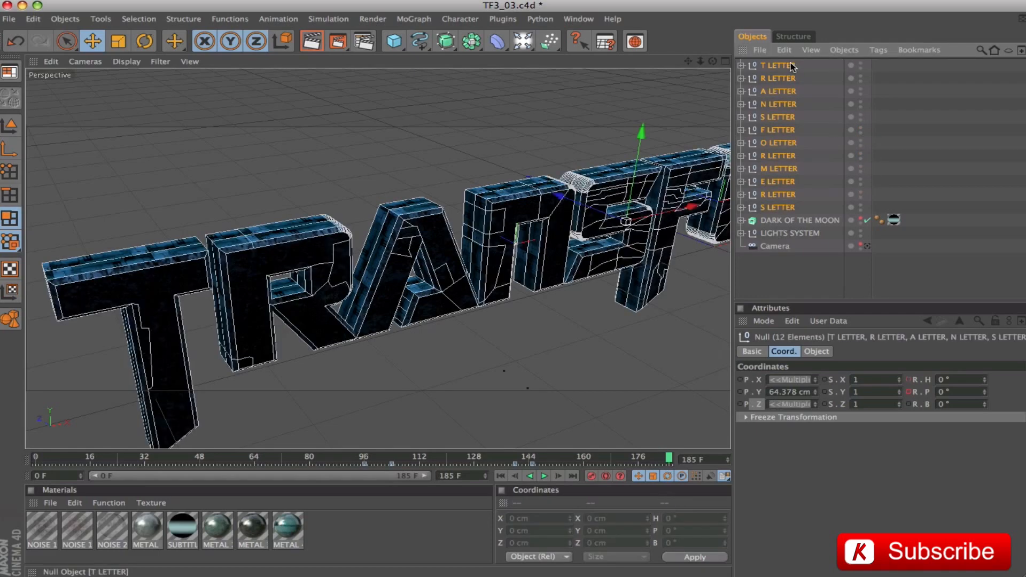
key("h")
left_click_drag(688, 62, 777, 71)
left_click_drag(591, 262, 567, 254)
left_click_drag(689, 61, 658, 63)
scroll(516, 312, "up", 2)
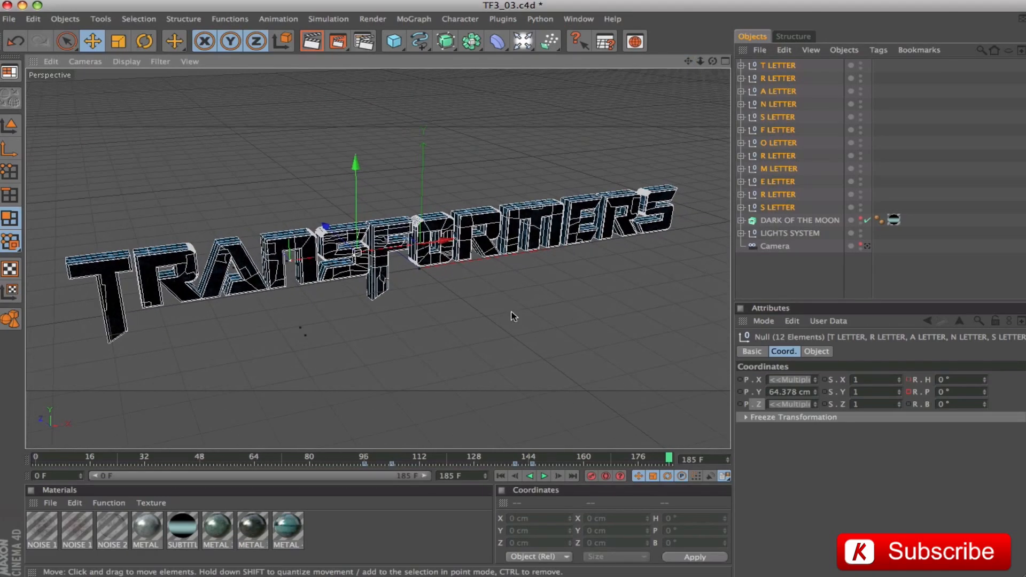
- Hide the LIGHTS SYSTEM group and clear the selection of the letter groups
double_click(861, 231)
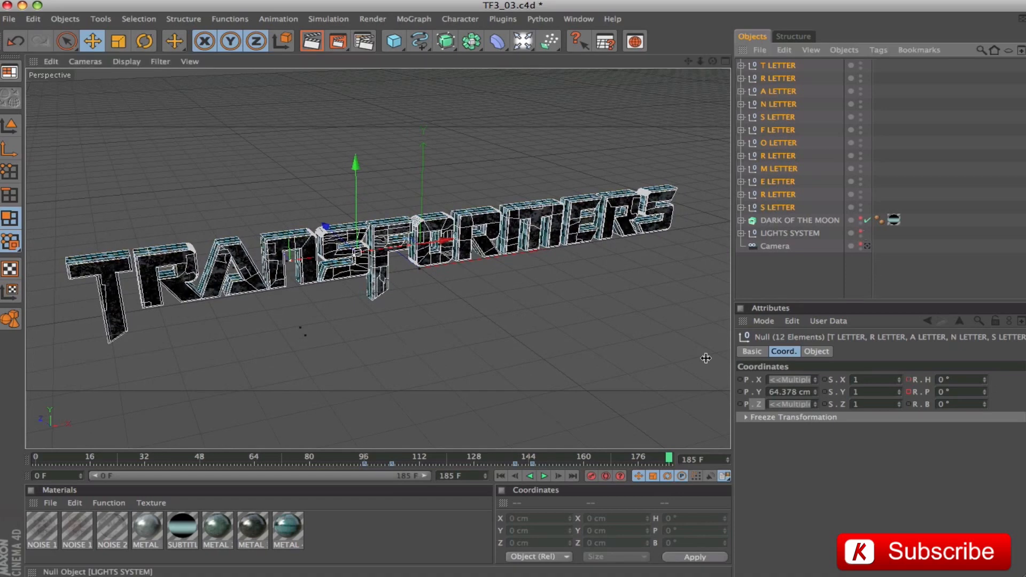
left_click(587, 294)
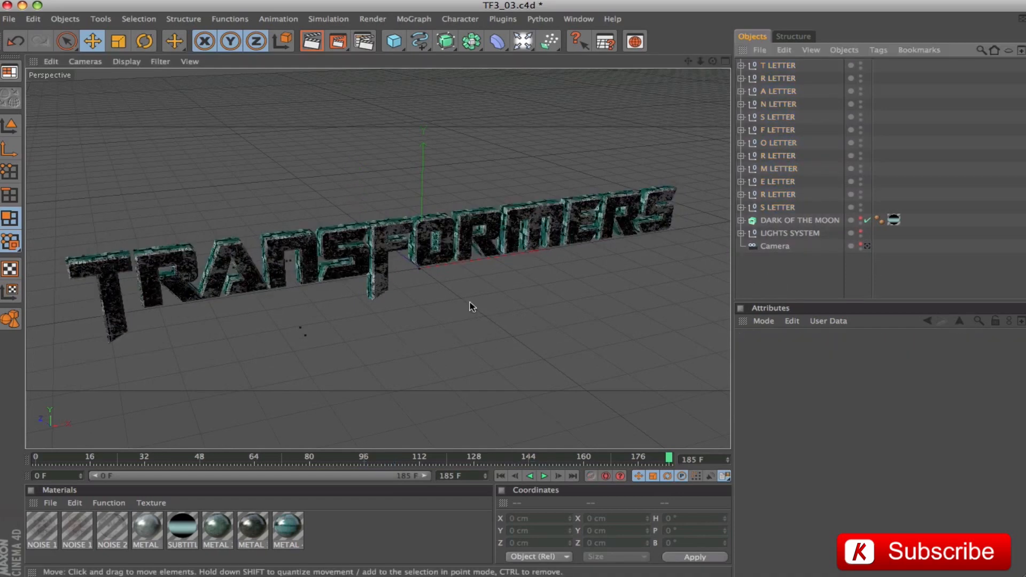
mouse_move(670, 458)
left_mouse_down()
mouse_move(417, 457)
mouse_move(320, 422)
mouse_move(150, 458)
mouse_move(53, 459)
mouse_move(671, 458)
left_mouse_up()
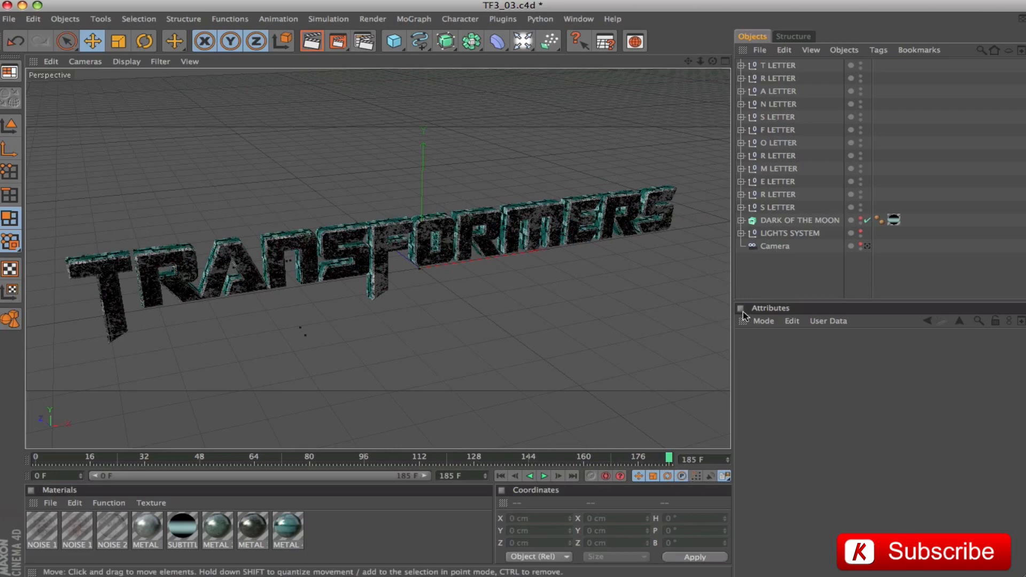
- Switch the perspective view to look through the Camera object, then deselect it
left_click(774, 247)
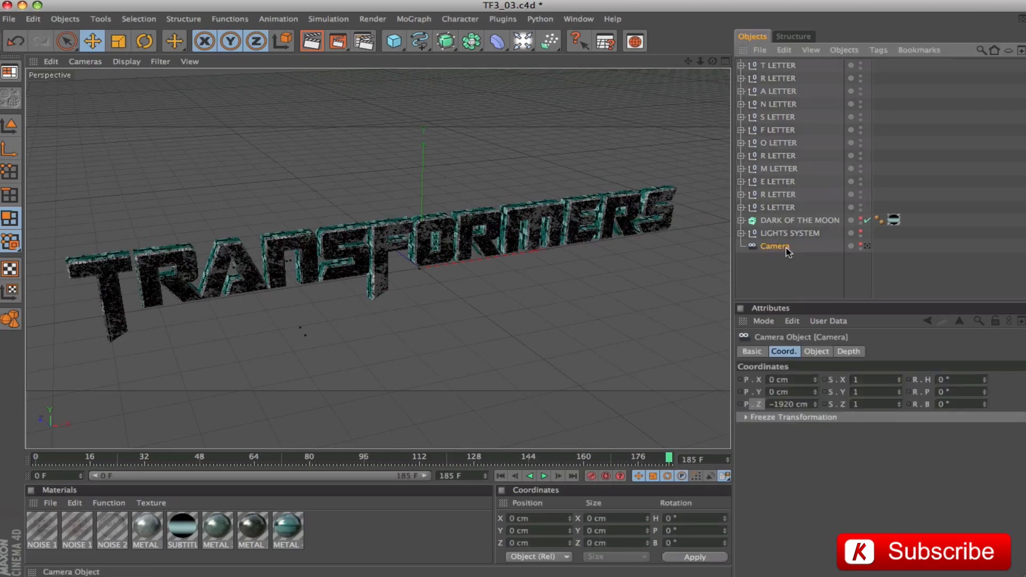
left_click(867, 246)
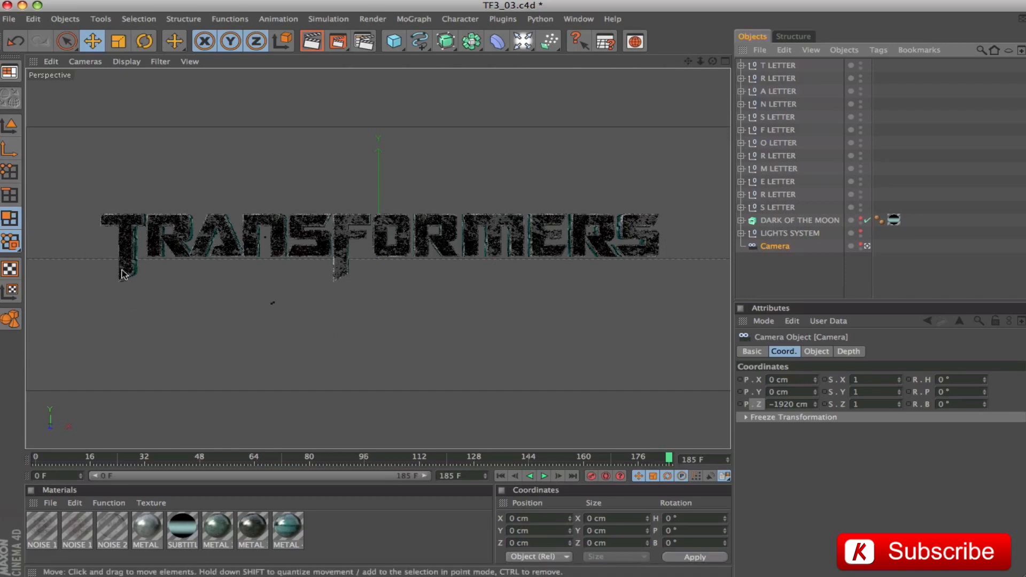
left_click(789, 277)
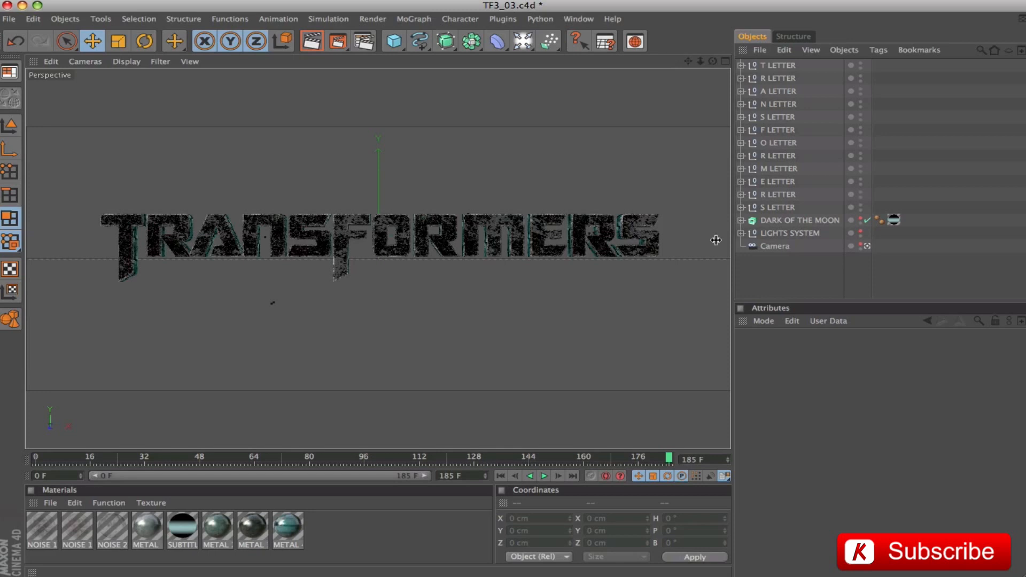
- Hide every letter group except the O LETTER
left_click_drag(861, 65, 863, 208)
left_click_drag(863, 63, 866, 207)
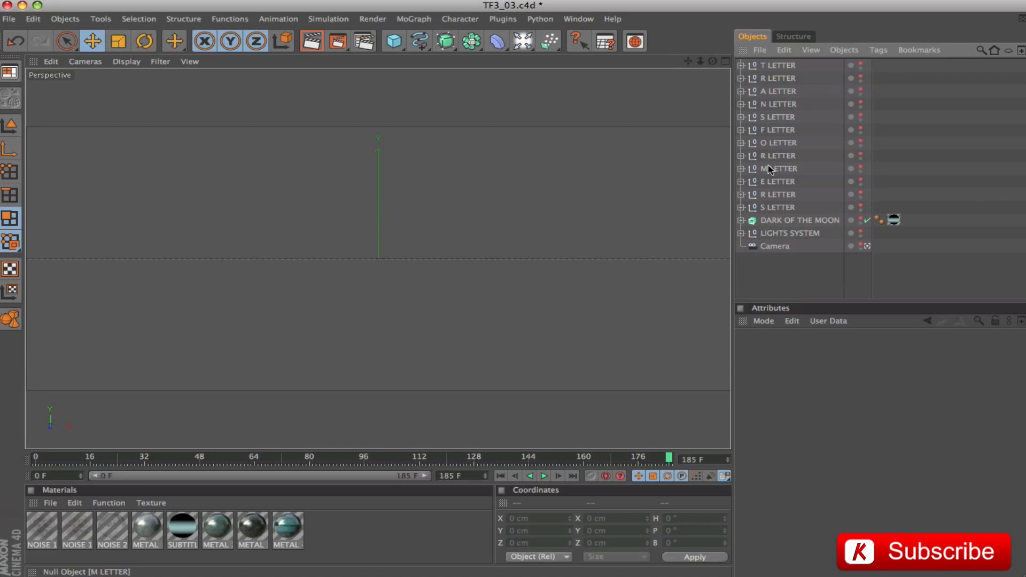
left_click(861, 143)
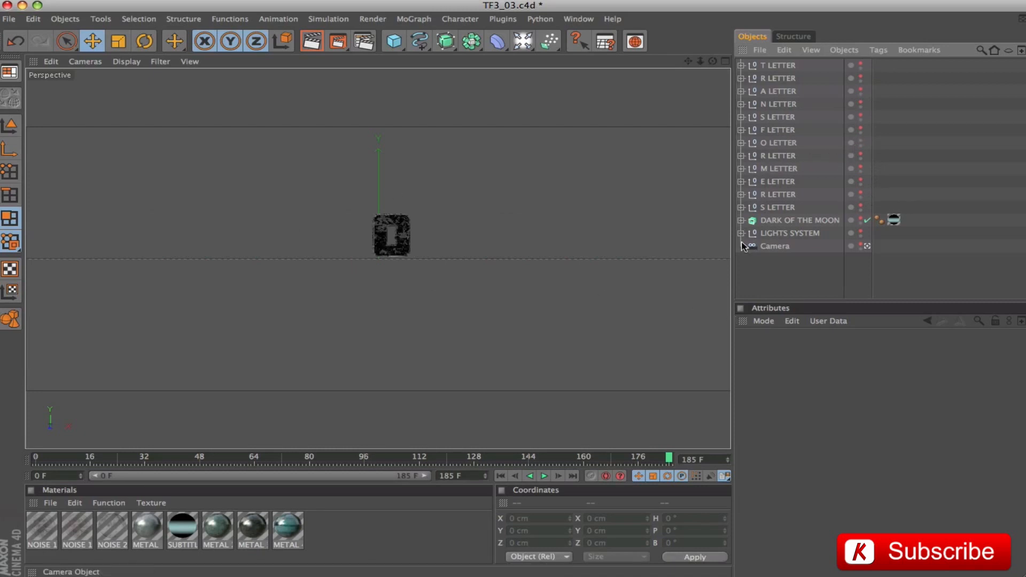
- Keyframe the Camera's current Z position at frame 185 and a Z position of -1853 cm at frame 166
left_click(774, 246)
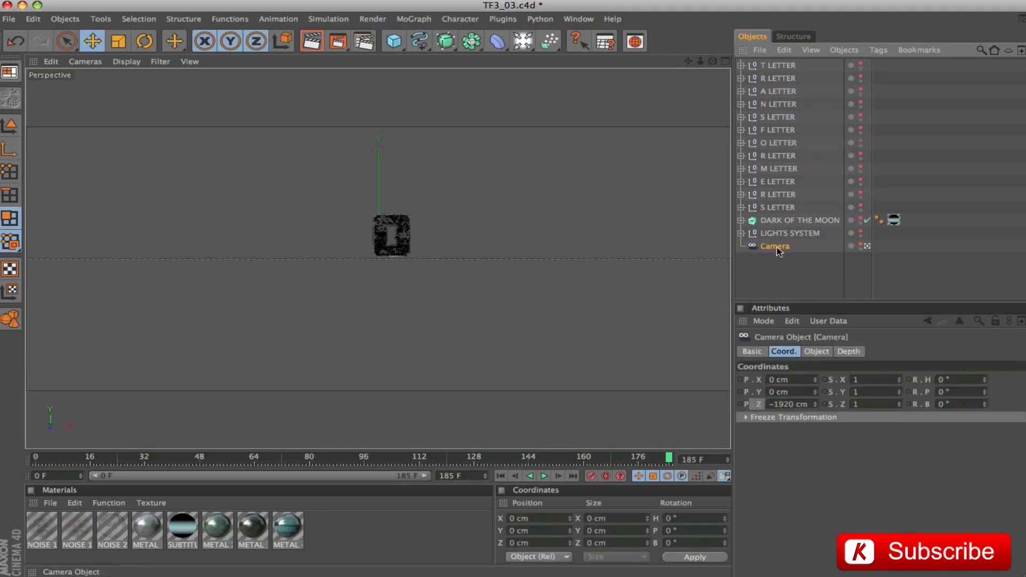
left_click(761, 406)
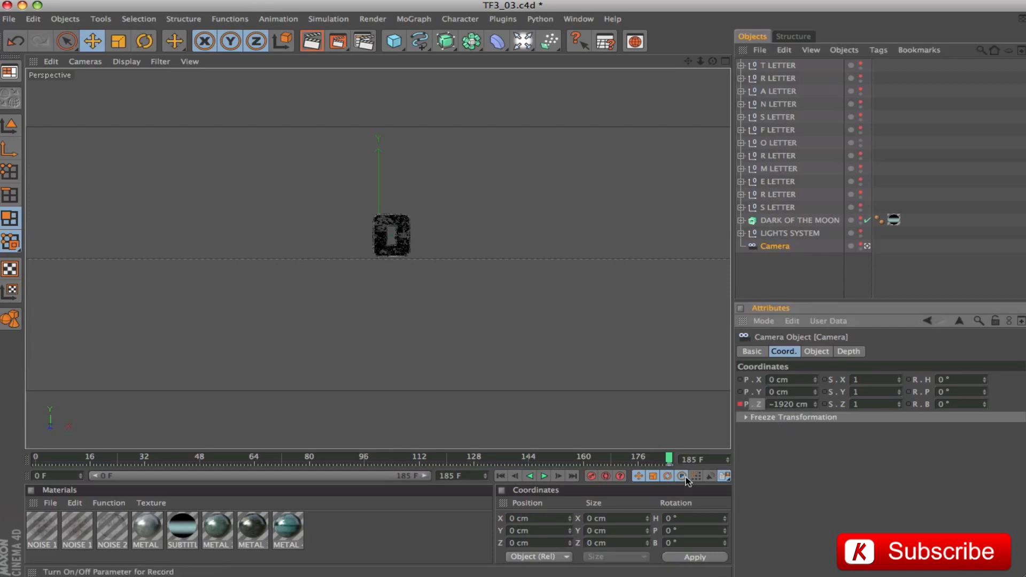
left_click_drag(668, 460, 606, 468)
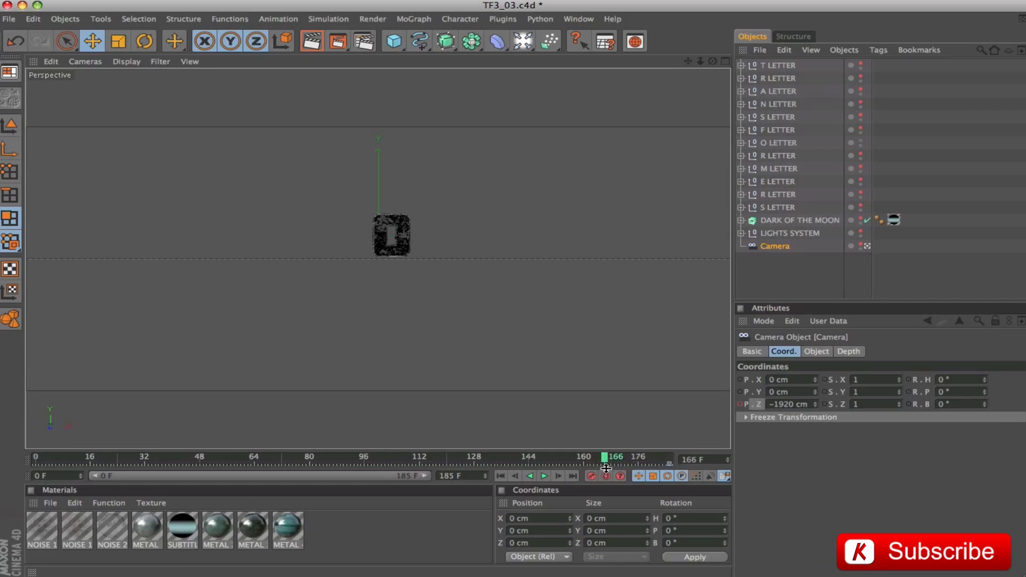
left_click(793, 404)
type("-1")
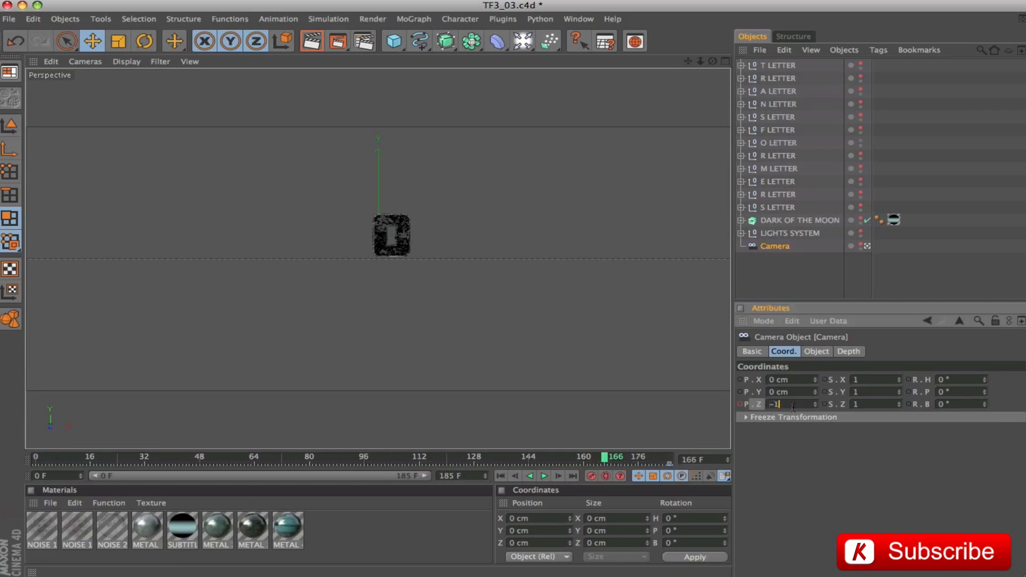
type("853")
key("Return")
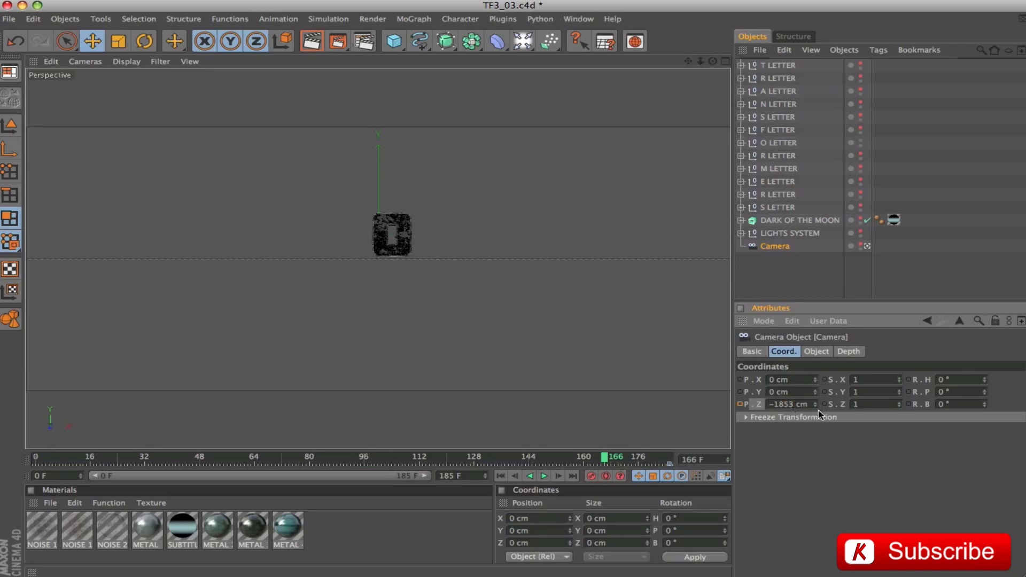
left_click(602, 460)
left_click_drag(601, 466, 605, 465)
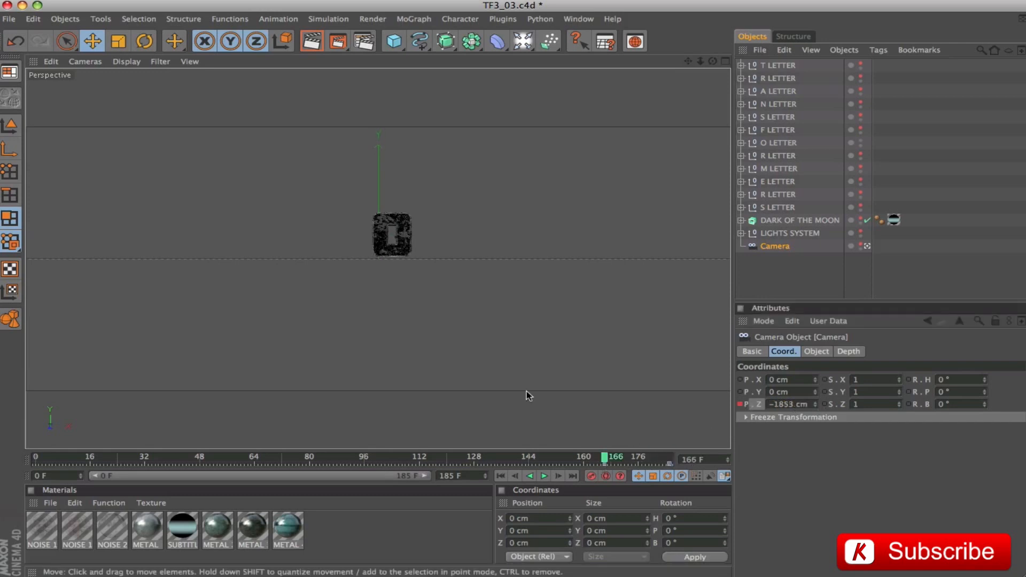
- Keyframe the Camera's X position at -11 cm on frame 145
left_click_drag(604, 461, 532, 470)
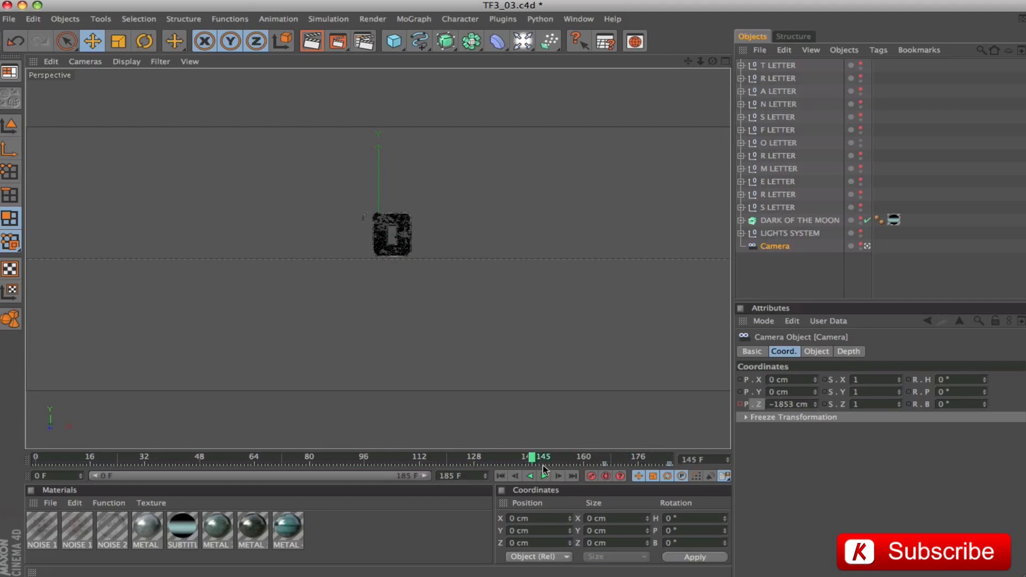
double_click(792, 380)
type("-")
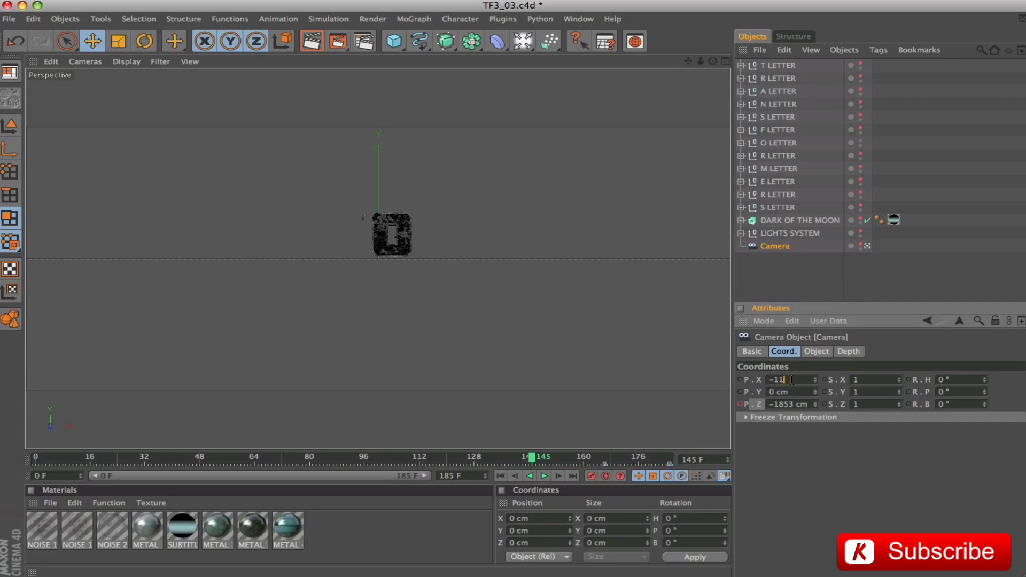
type("11")
key("Tab")
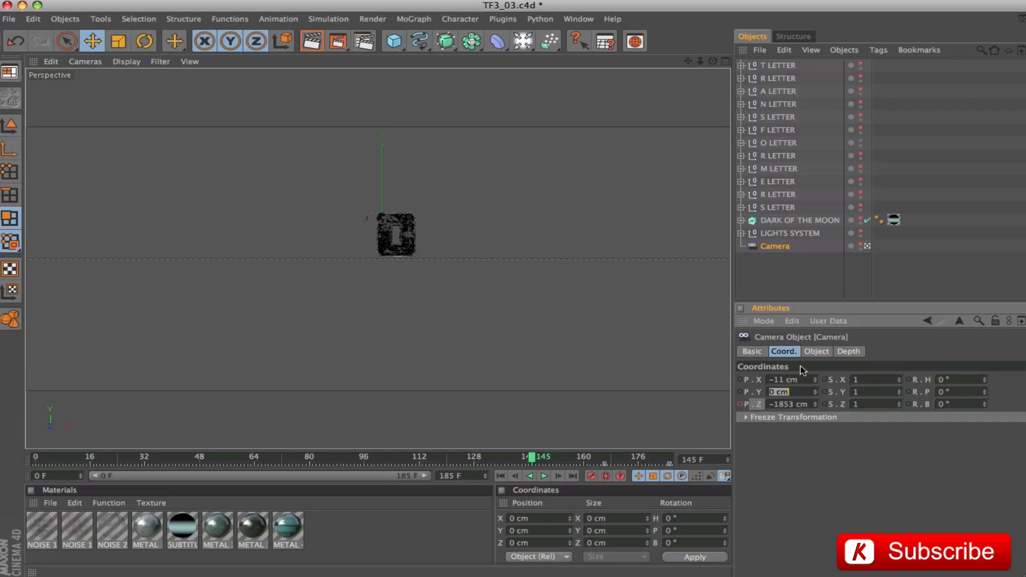
left_click(759, 380)
left_click(740, 379, "ctrl")
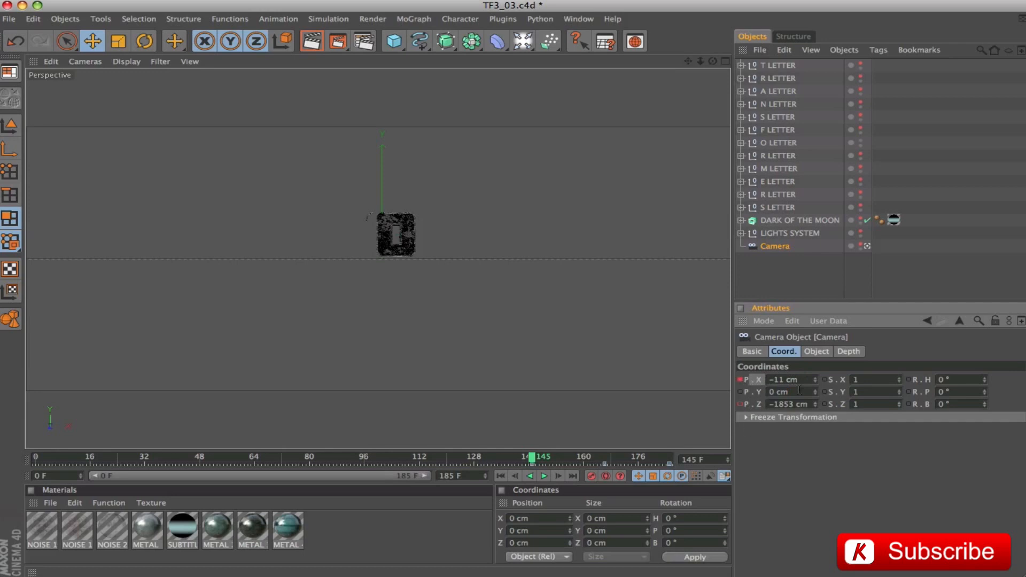
- Keyframe the Camera's X position at 0 cm on frame 166
left_click_drag(526, 469, 604, 461)
double_click(775, 379)
type("0")
key("Return")
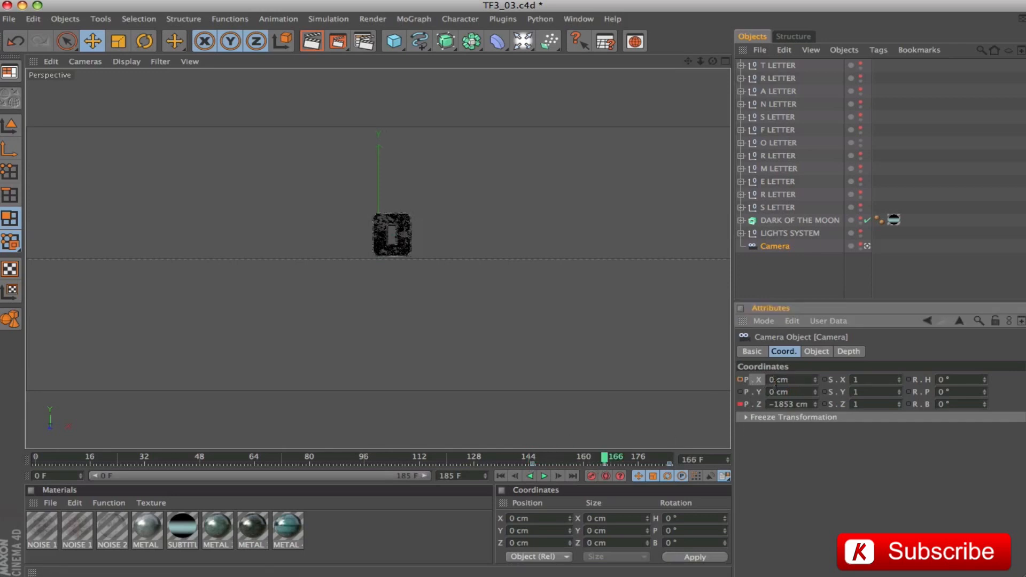
left_click(741, 380, "ctrl")
left_click_drag(602, 457, 627, 471)
- Keyframe the Camera's Z position at -1038 cm on frame 145
left_click(531, 458)
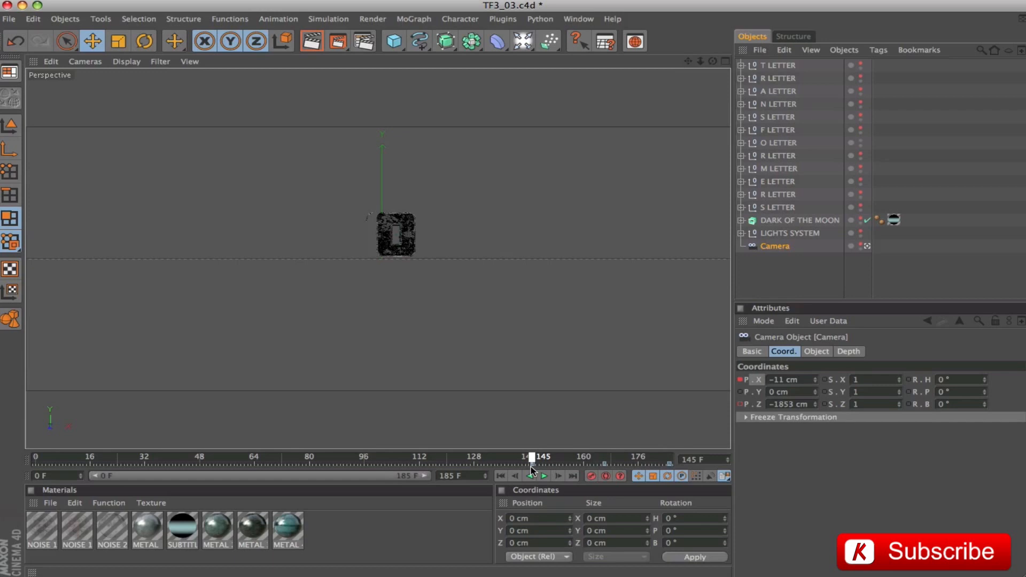
double_click(776, 405)
type("-1038")
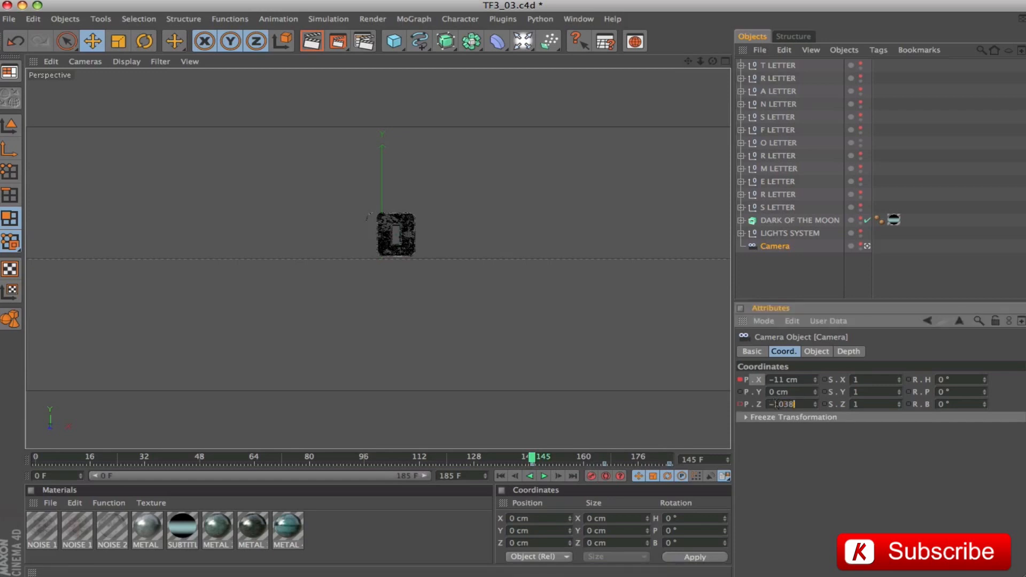
left_click(740, 405, "ctrl")
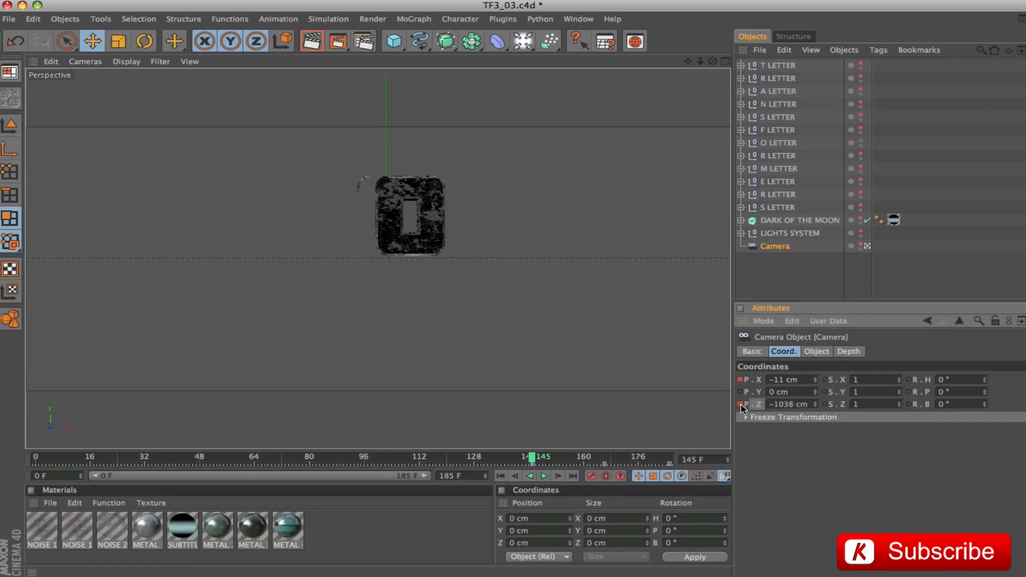
- Keyframe the Camera's Z position at frame 167 and replace its frame 145 key with a Z position of -1627 cm
left_click_drag(532, 459, 608, 479)
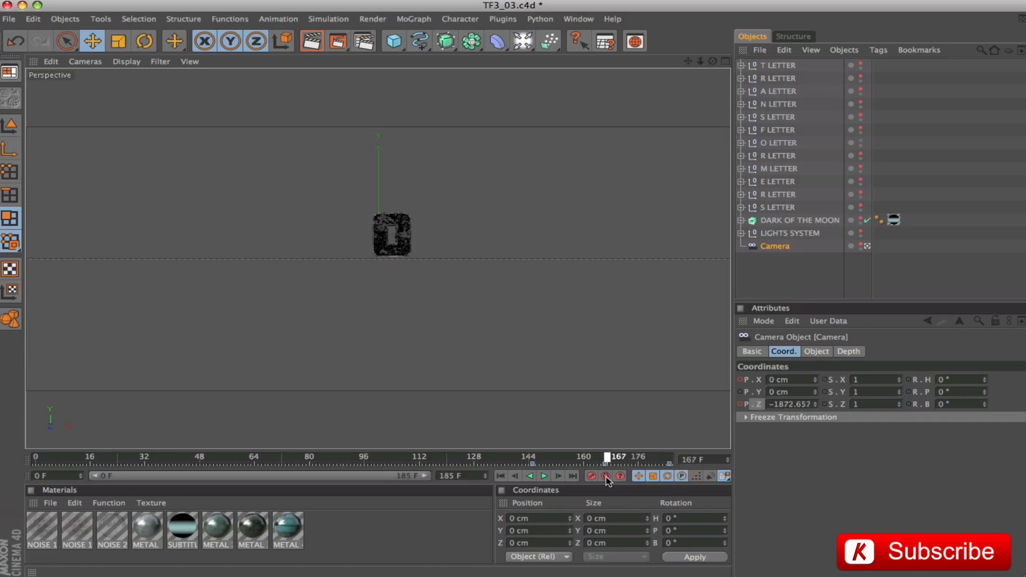
left_click(740, 404)
left_click_drag(613, 461, 532, 463)
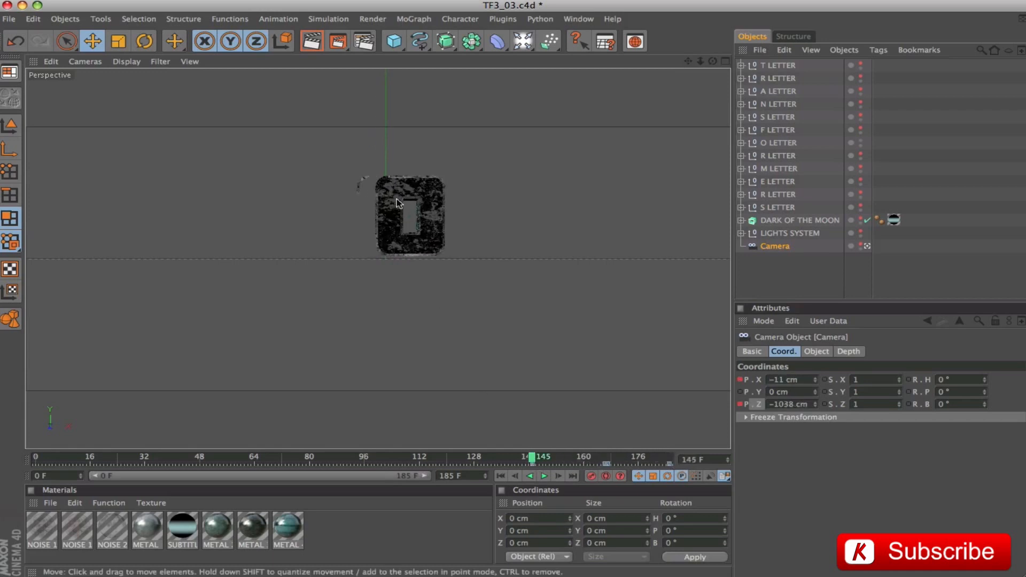
left_click(773, 406)
type("-1627")
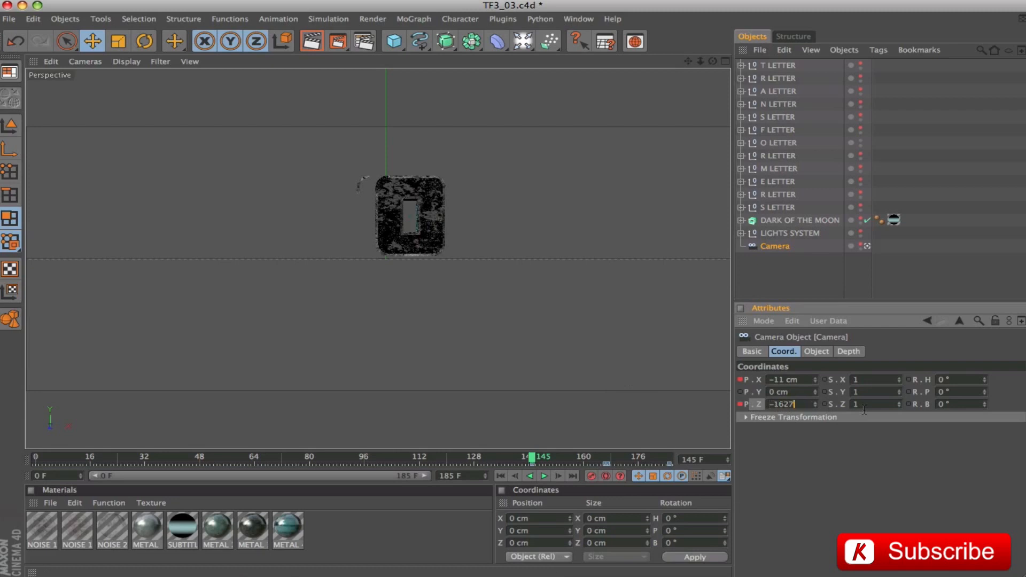
key("Return")
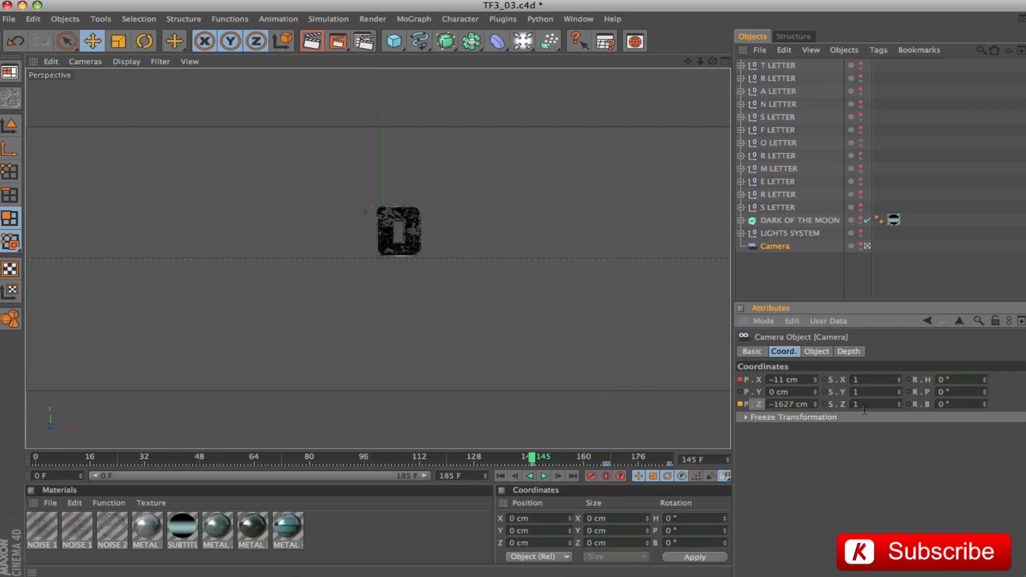
left_click(740, 404, "ctrl")
mouse_move(536, 461)
left_mouse_down()
mouse_move(668, 474)
mouse_move(532, 466)
left_mouse_up()
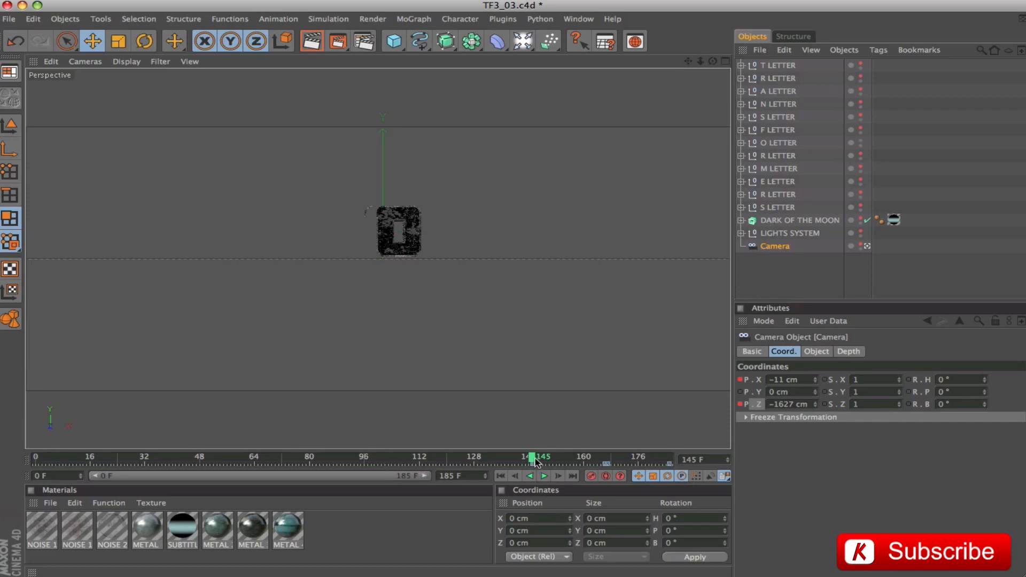
- Keyframe the Camera's position at frame 125 with X -37 cm, Y 21 cm and Z -1038 cm
left_click_drag(533, 459, 465, 461)
double_click(801, 384)
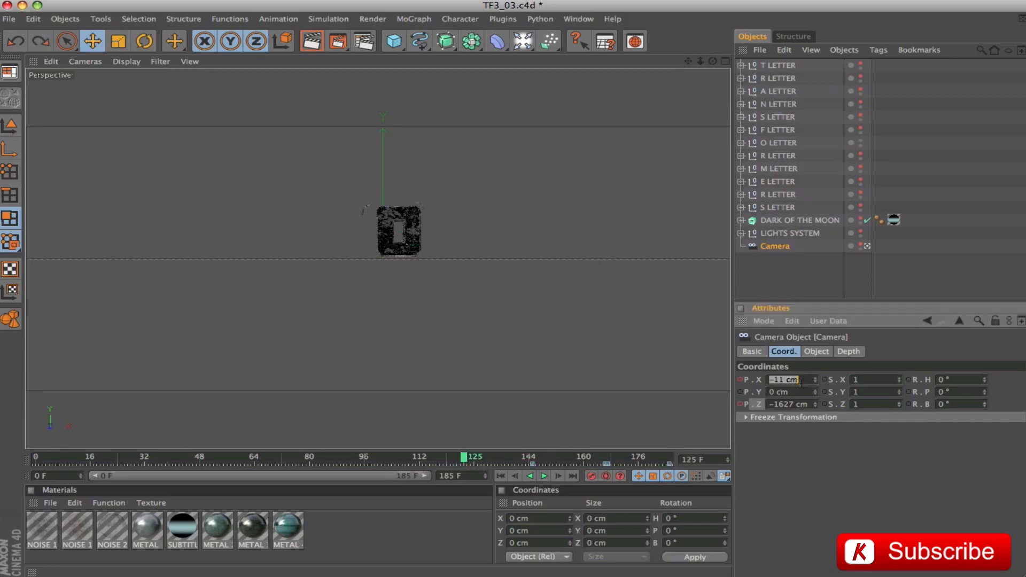
type("-37")
key("Tab")
type("21")
key("Tab")
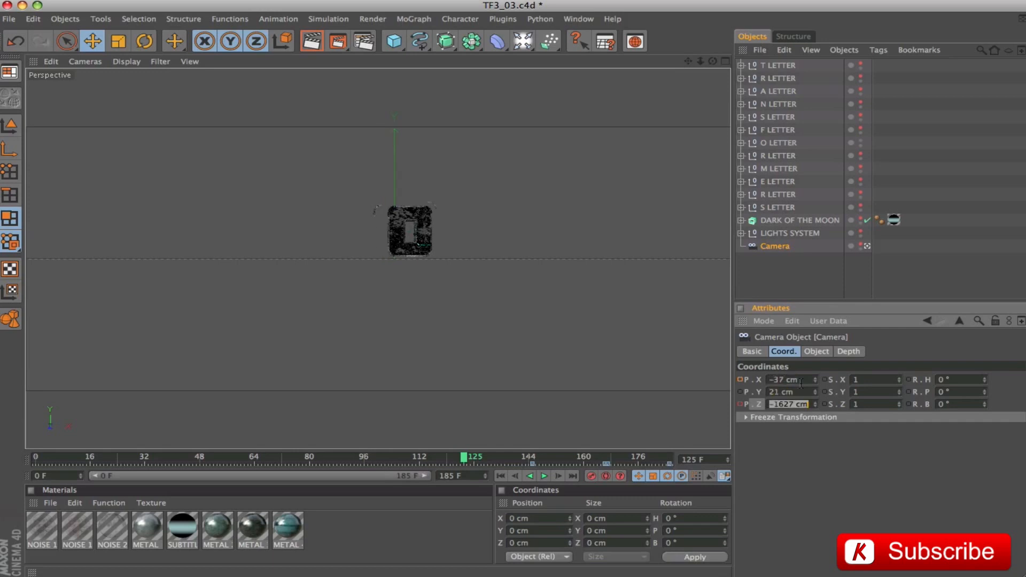
type("-1038")
key("Tab")
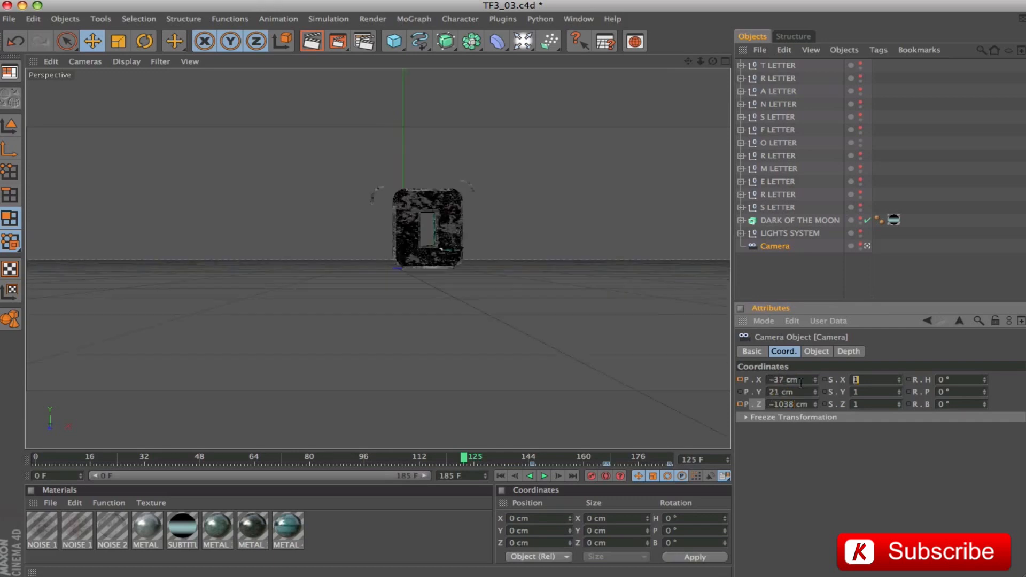
left_click(741, 405, "ctrl")
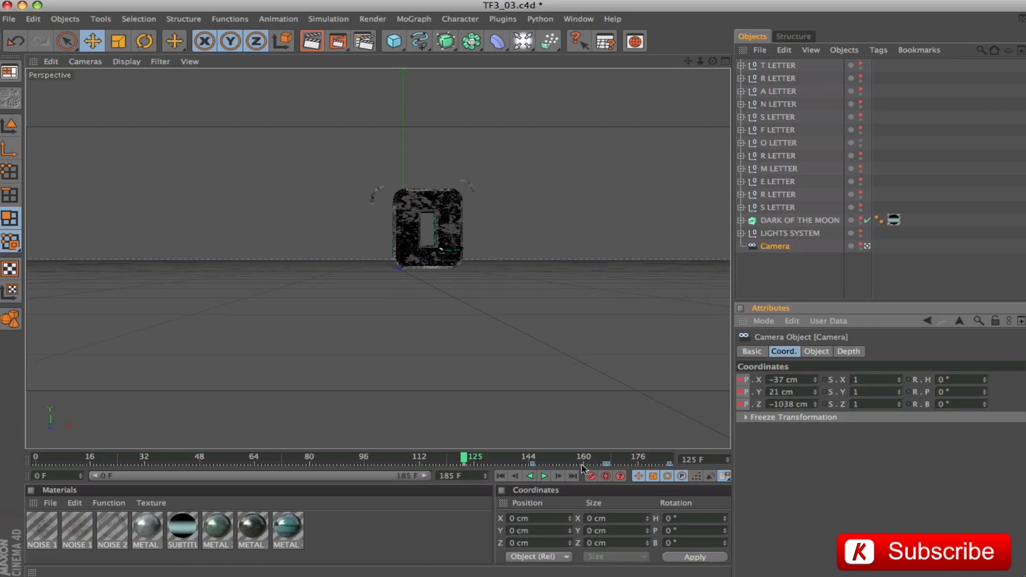
- Keyframe the Camera's Y position at 0 cm on frame 166
left_click_drag(464, 458, 603, 463)
left_click(792, 392)
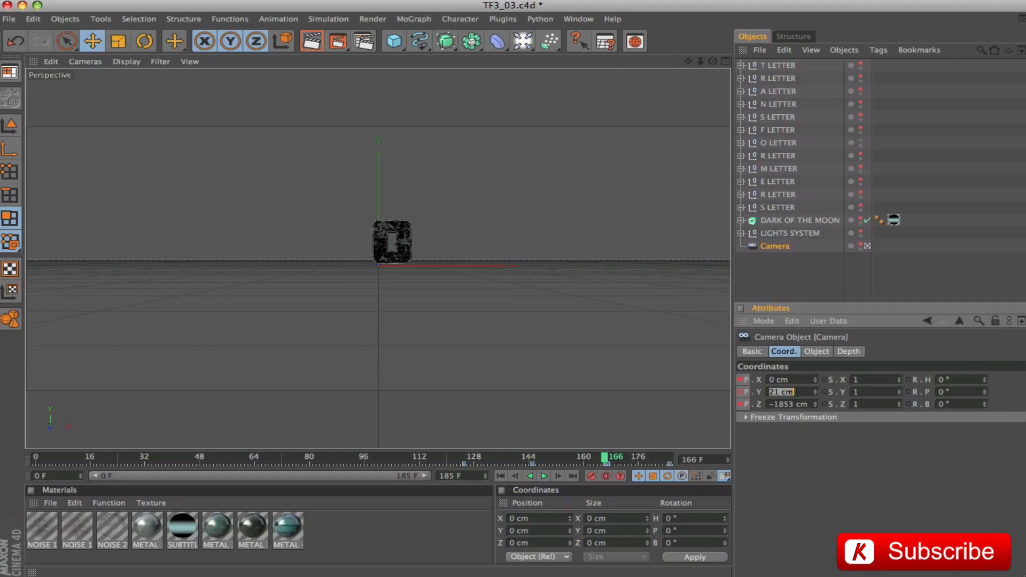
type("0")
key("Return")
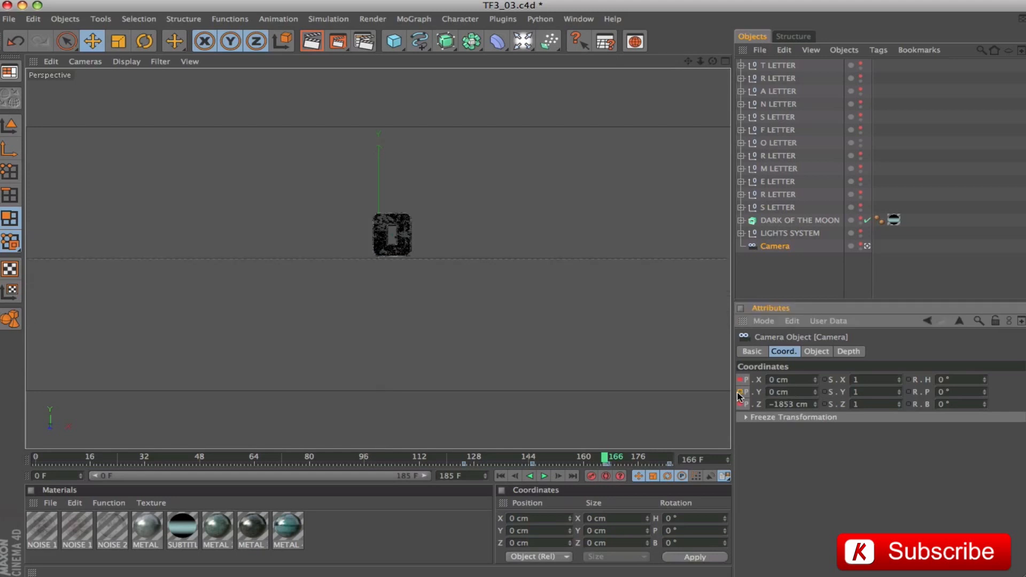
- Keyframe the Camera's heading at -2° on frame 103, trying a position of X -58 cm and Y 58 cm
left_click_drag(603, 460, 388, 471)
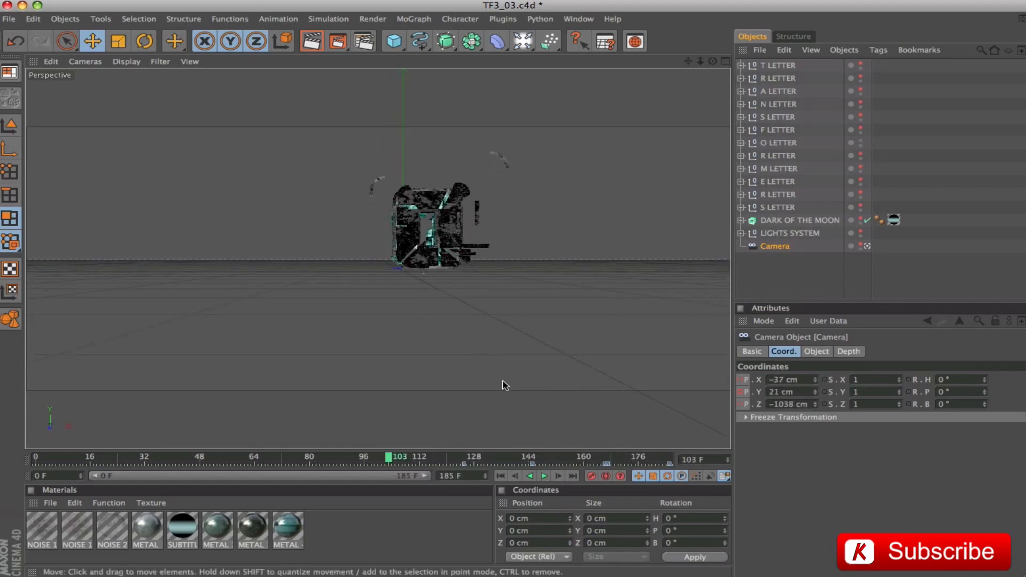
left_click(803, 382)
type("-58")
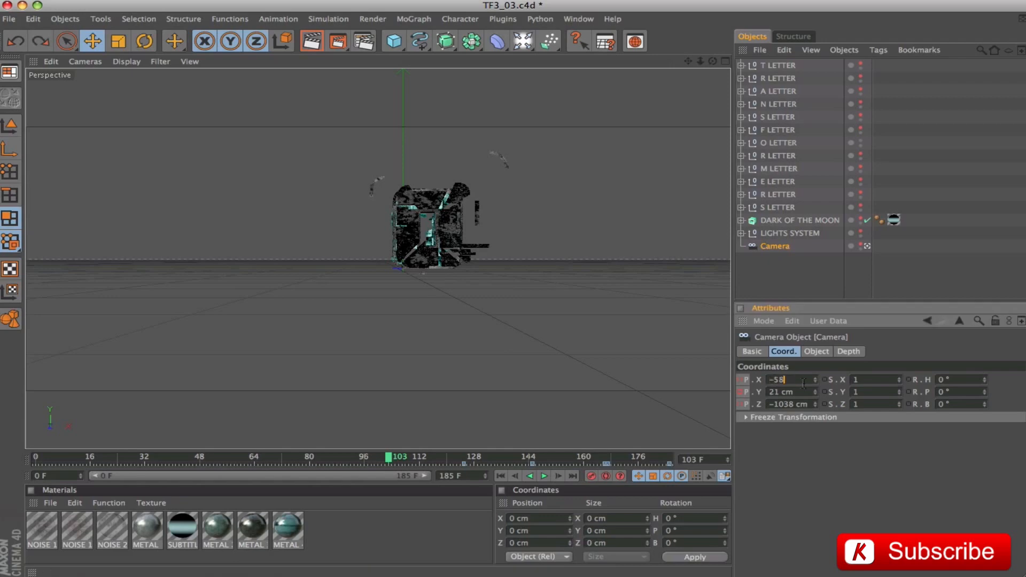
key("Tab")
type("58")
key("Tab")
key("Tab")
type("-2")
key("Return")
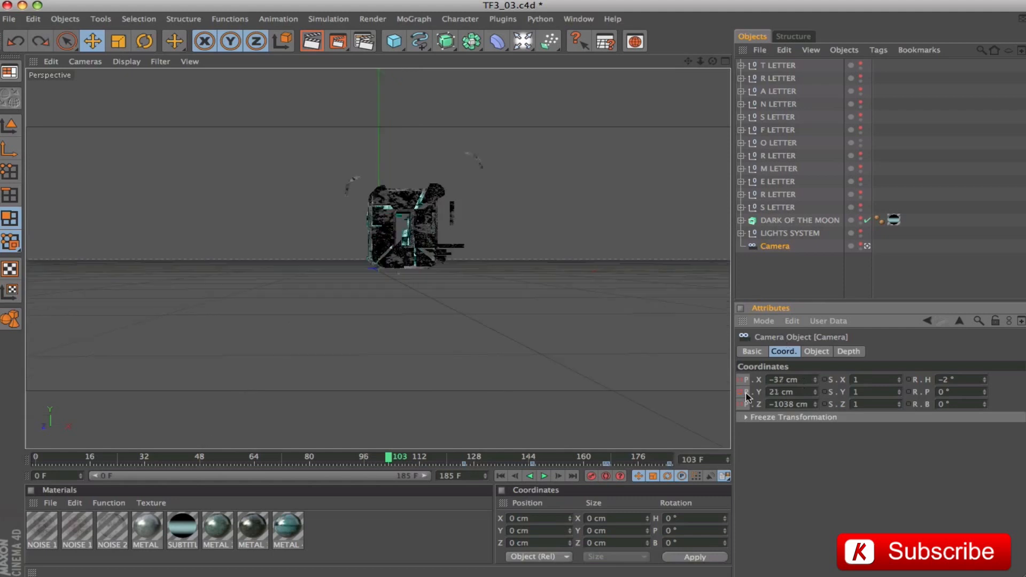
left_click(909, 380)
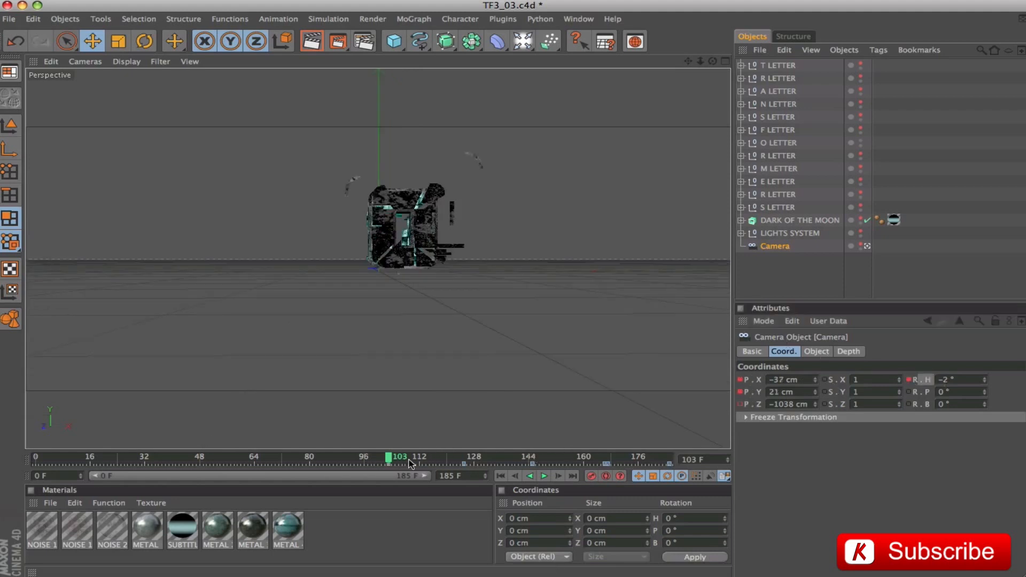
- Keyframe the Camera's heading at 0° on frame 125
left_click_drag(393, 460, 462, 473)
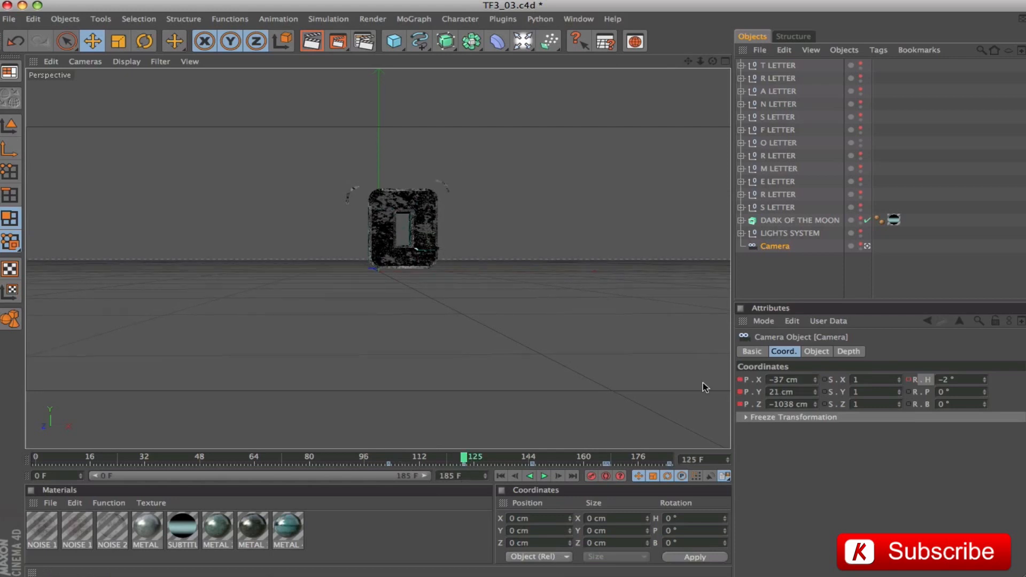
left_click(966, 380)
type("0")
key("Return")
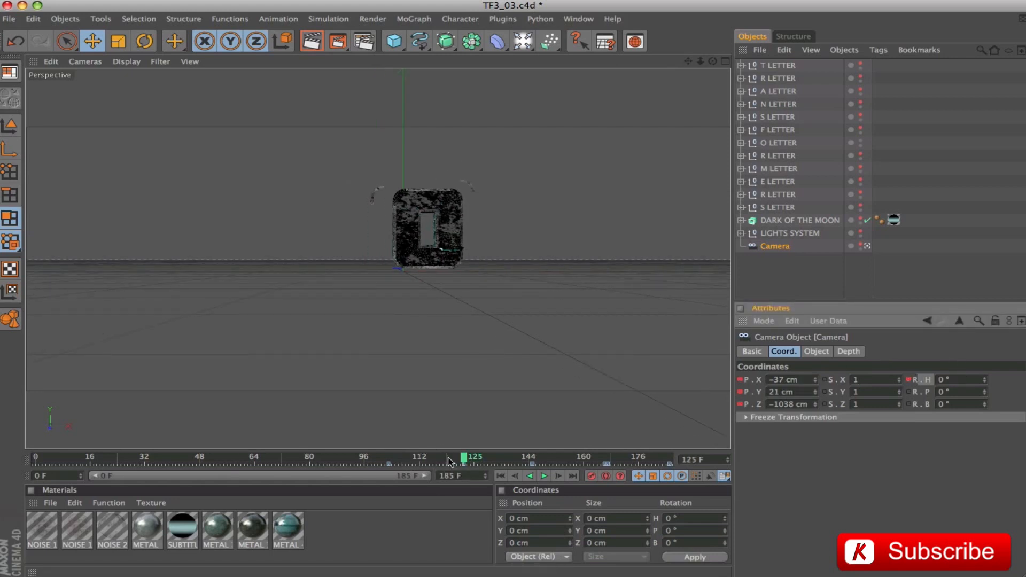
- On frame 80, set the Camera's position to X -103 cm, Y 85 cm and Z -218 cm
left_click_drag(464, 459, 391, 461)
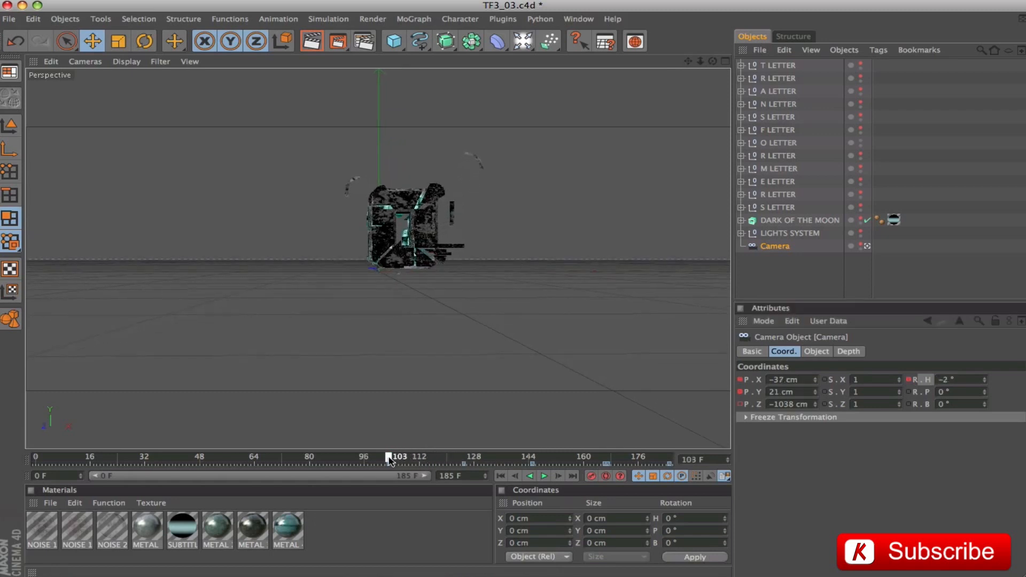
left_click_drag(390, 458, 308, 458)
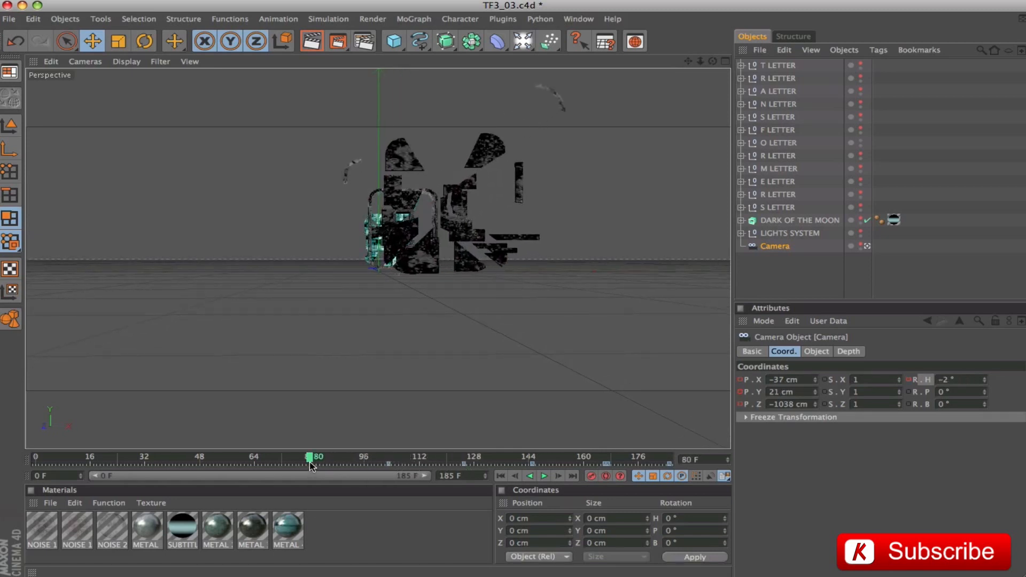
left_click(786, 380)
type("-10")
key("Tab")
type("85")
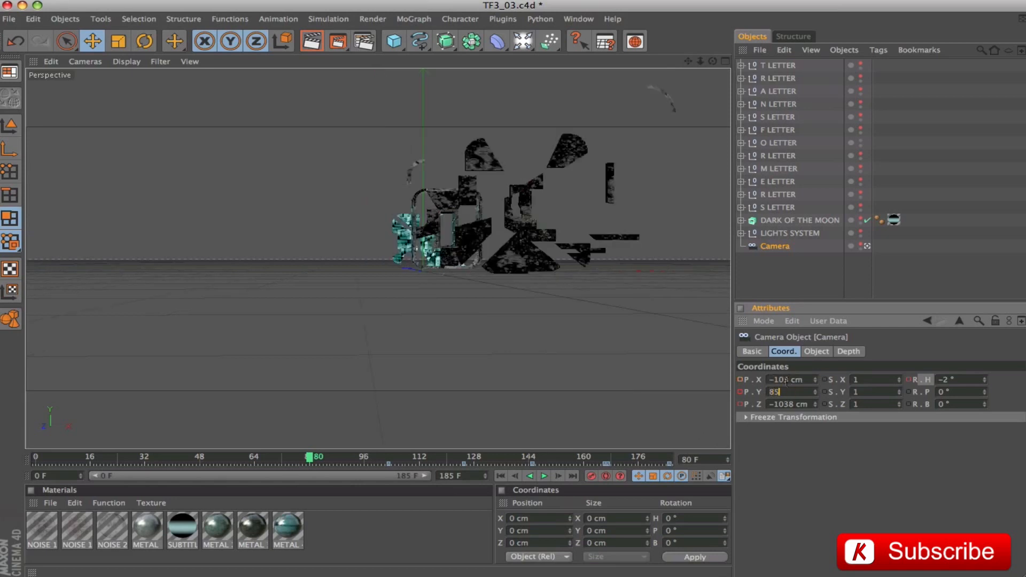
key("Tab")
type("-218")
key("Tab")
- Set the Camera's heading to -24° and keyframe its position and heading on frame 80
key("Tab")
key("Tab")
key("Tab")
type("-")
key("Return")
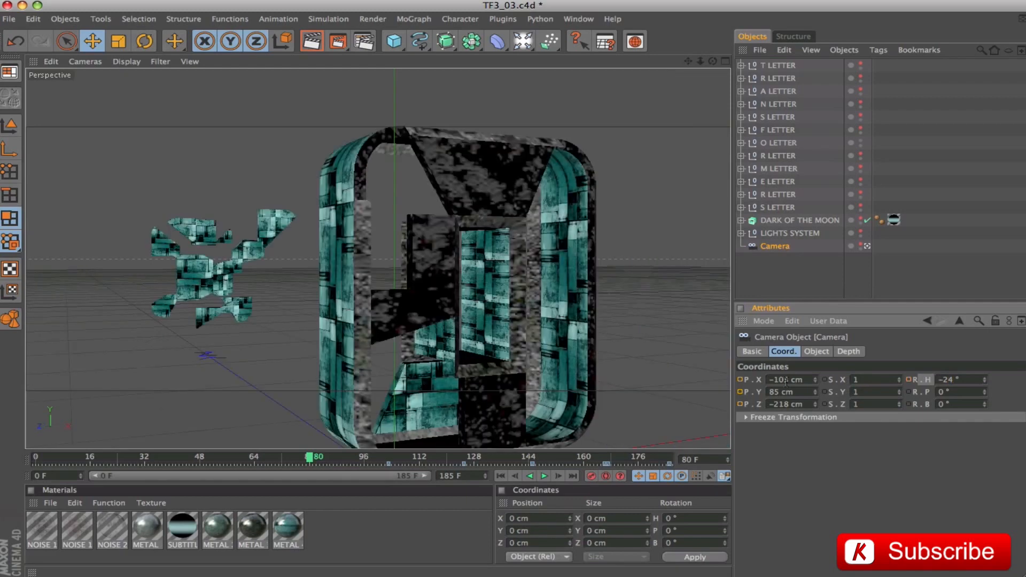
left_click(742, 405, "ctrl")
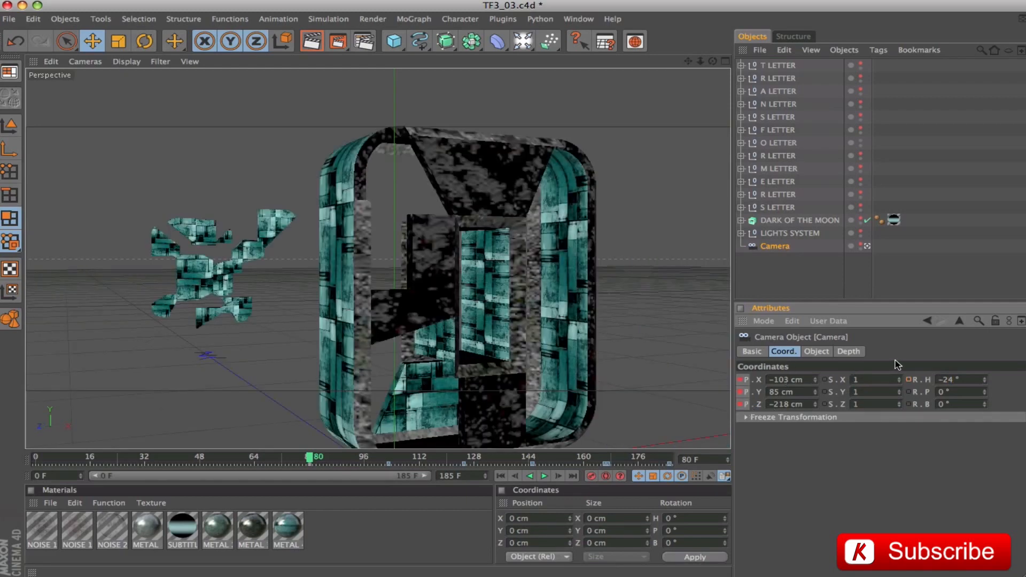
left_click(911, 381)
left_click(909, 379, "ctrl")
- On frame 50, set the Camera's position to X -38.5 cm, Y 105 cm and Z -31.5 cm
left_click_drag(311, 460, 539, 463)
left_click_drag(458, 468, 311, 473)
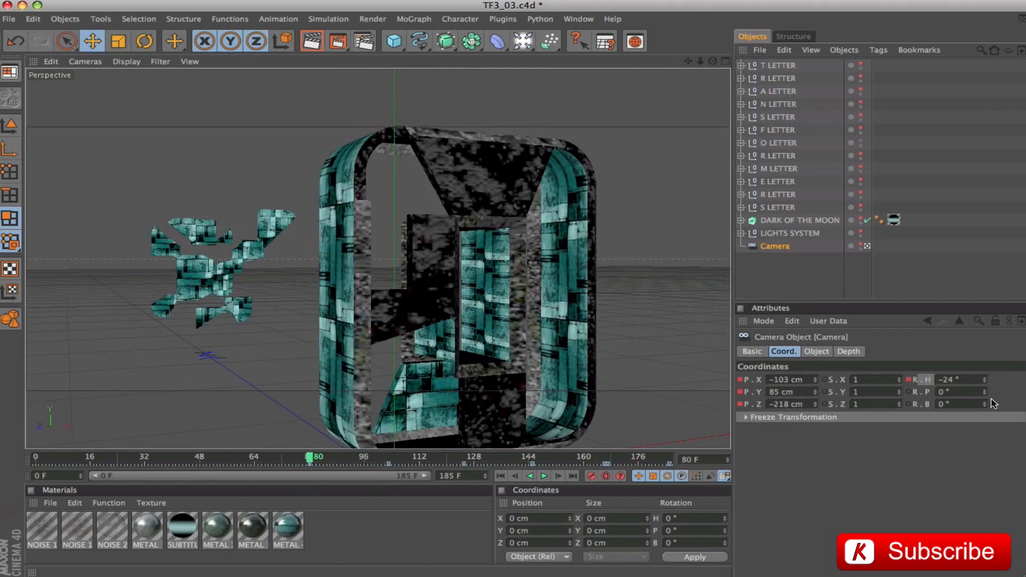
left_click_drag(315, 462, 206, 465)
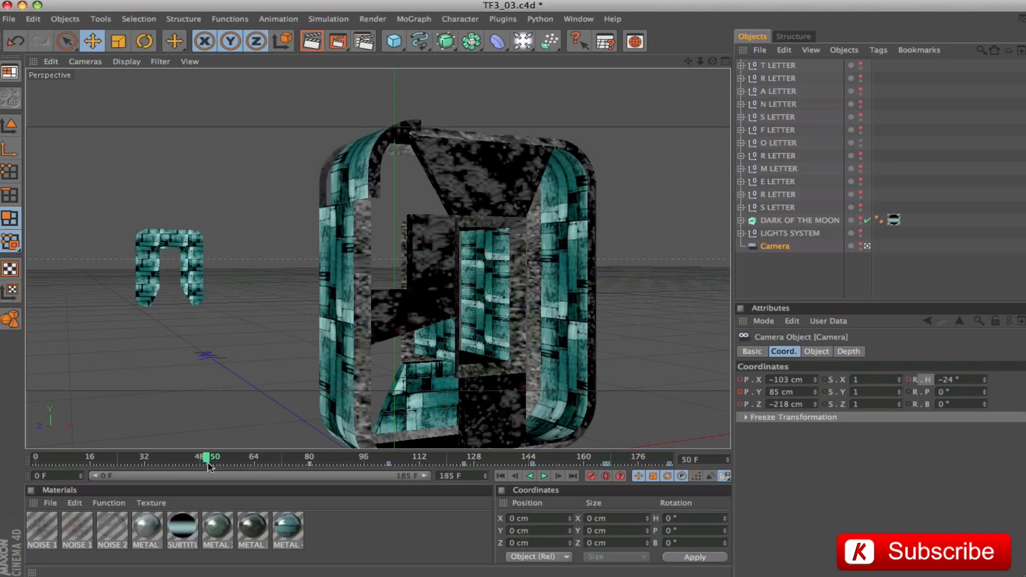
left_click(774, 380)
type("-38,5")
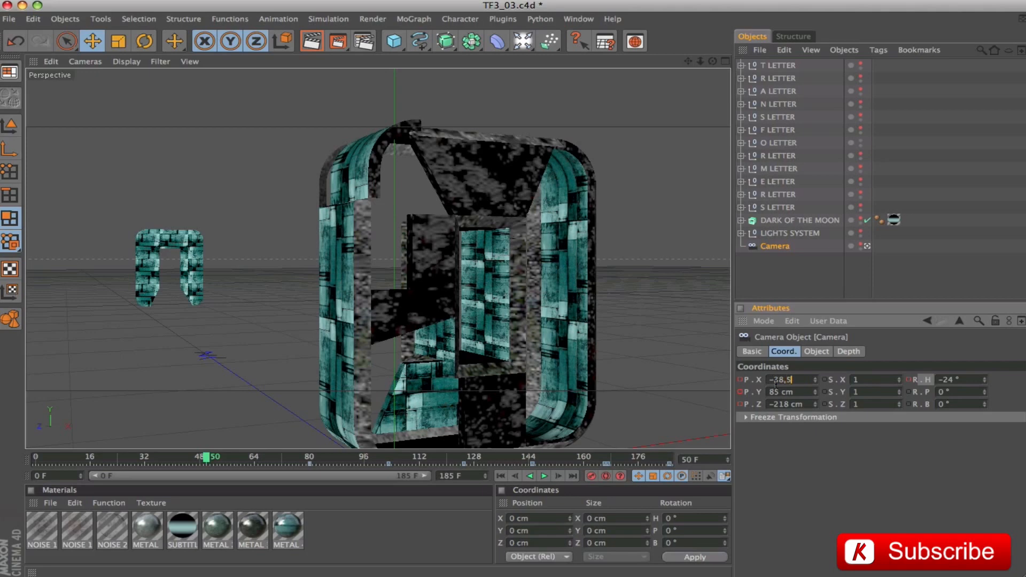
key("Tab")
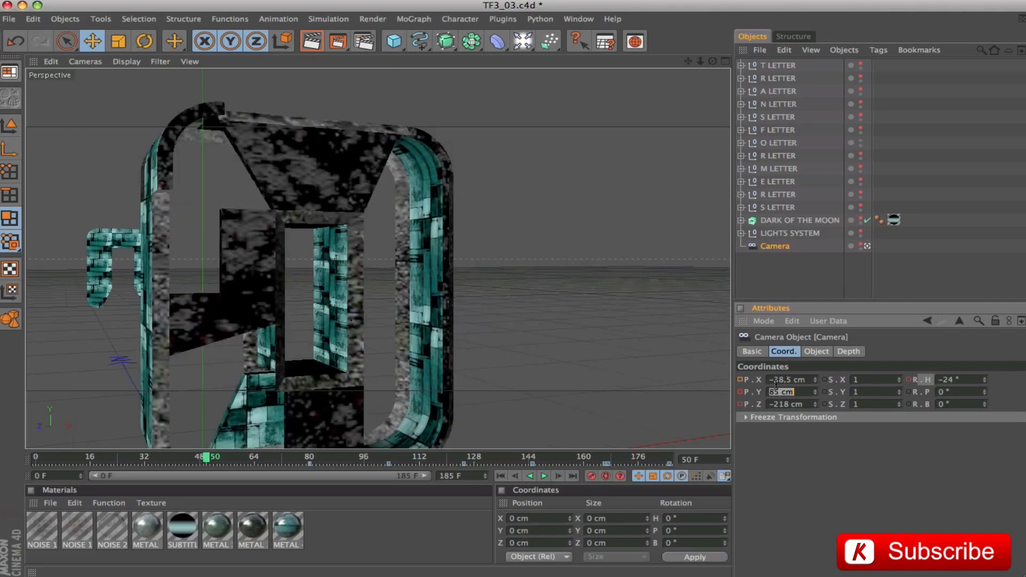
type("105")
key("Tab")
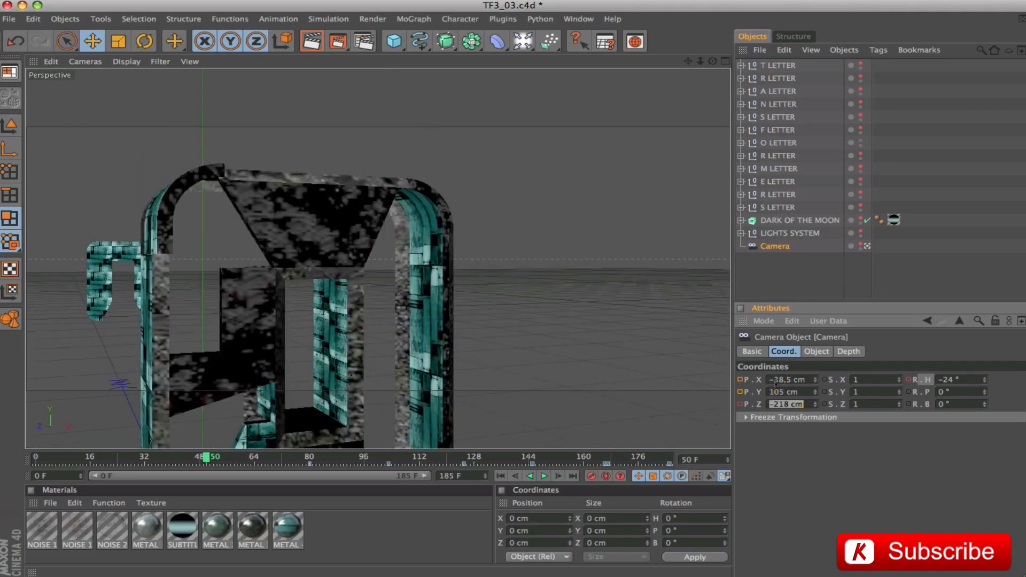
type("-31,5")
key("Tab")
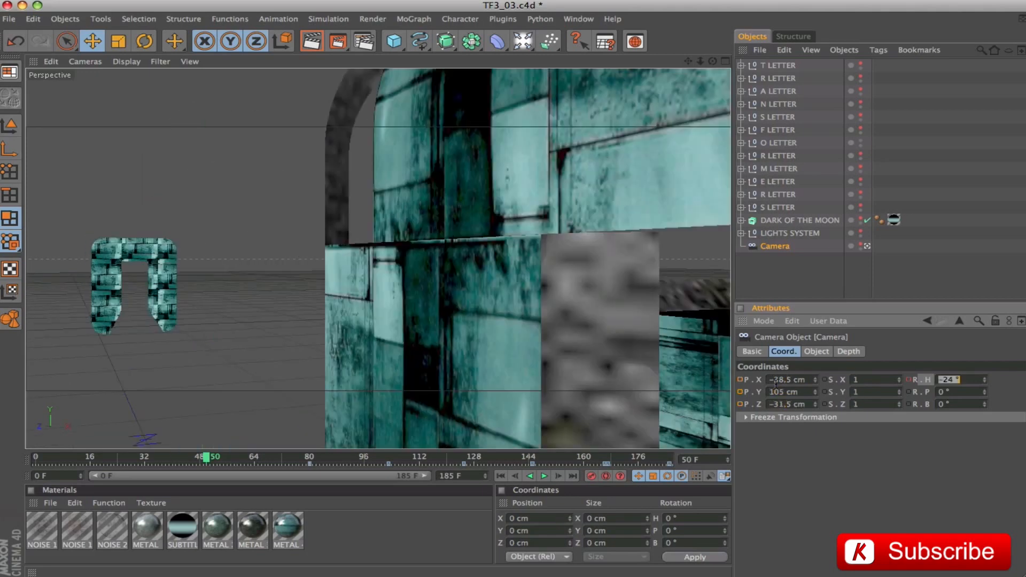
- Set the Camera's heading to -40° and bank to 17°, and keyframe its position, heading and bank on frame 50
type("-40")
key("Tab")
key("Tab")
type("17")
key("Return")
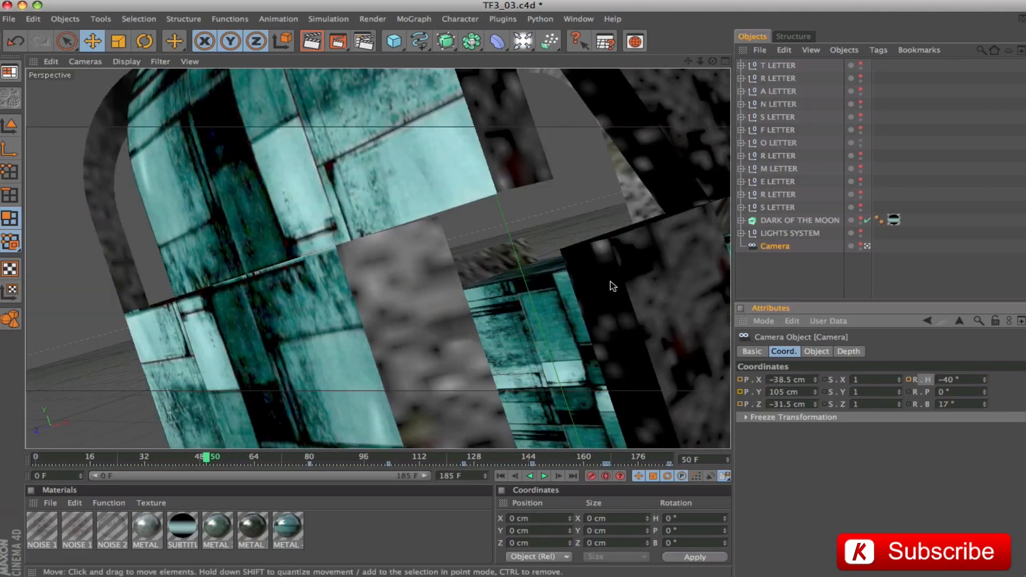
left_click(753, 405, "ctrl")
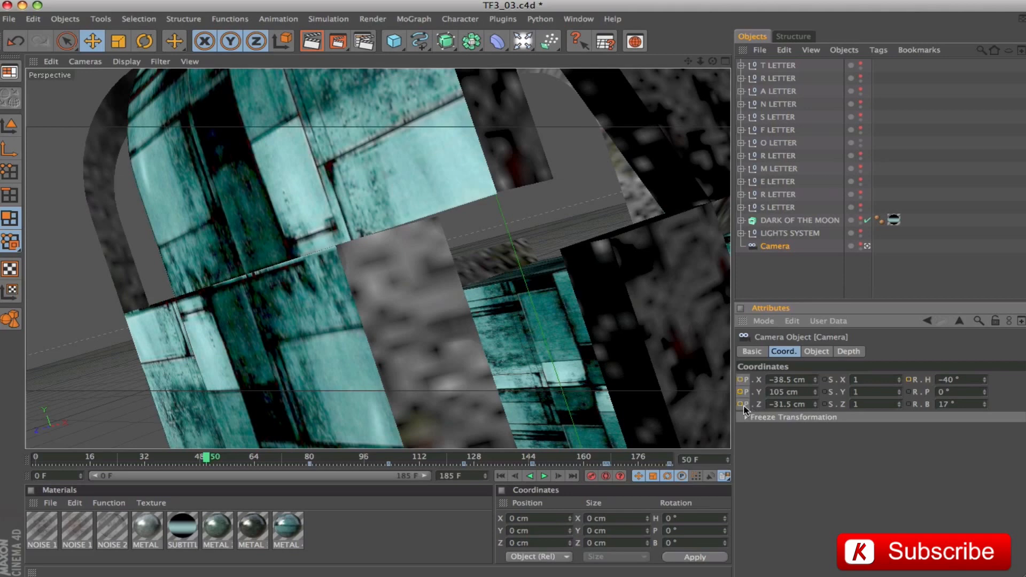
left_click(915, 381)
left_click(925, 381)
left_click(909, 381, "ctrl")
left_click(922, 405)
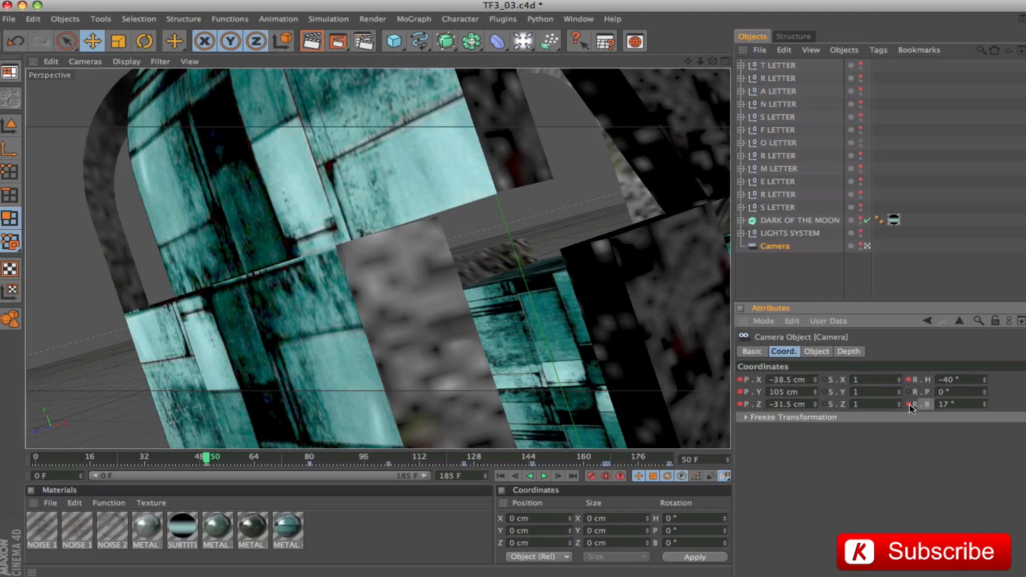
- Keyframe the Camera's bank at 0° on frame 80
left_click_drag(208, 458, 310, 478)
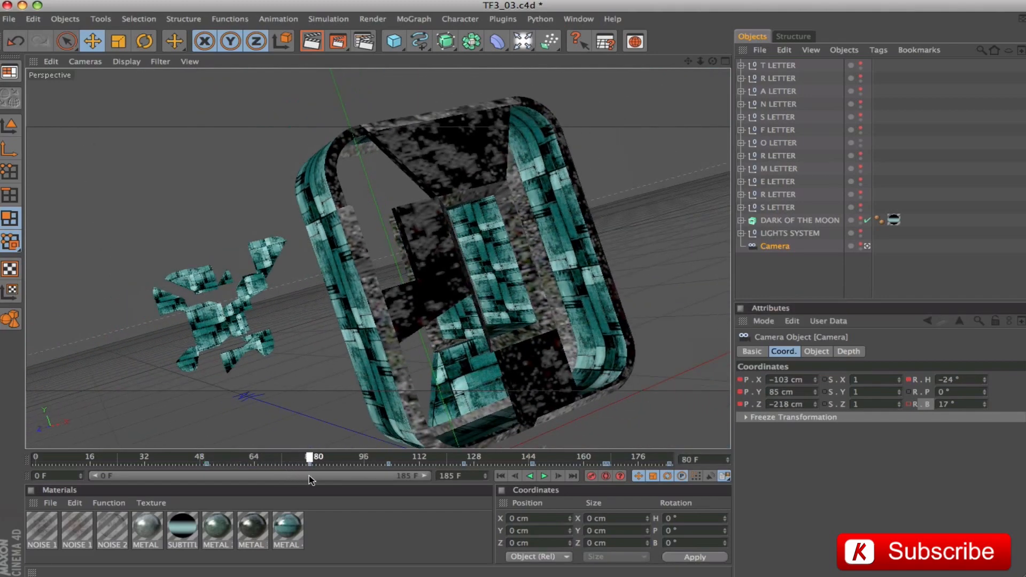
double_click(951, 404)
type("0")
key("Return")
left_click(911, 405)
- On frame 0, set the Camera's position to X 74 cm, Y 116.1 cm and Z 18.4 cm
left_click_drag(310, 457, 35, 457)
double_click(789, 380)
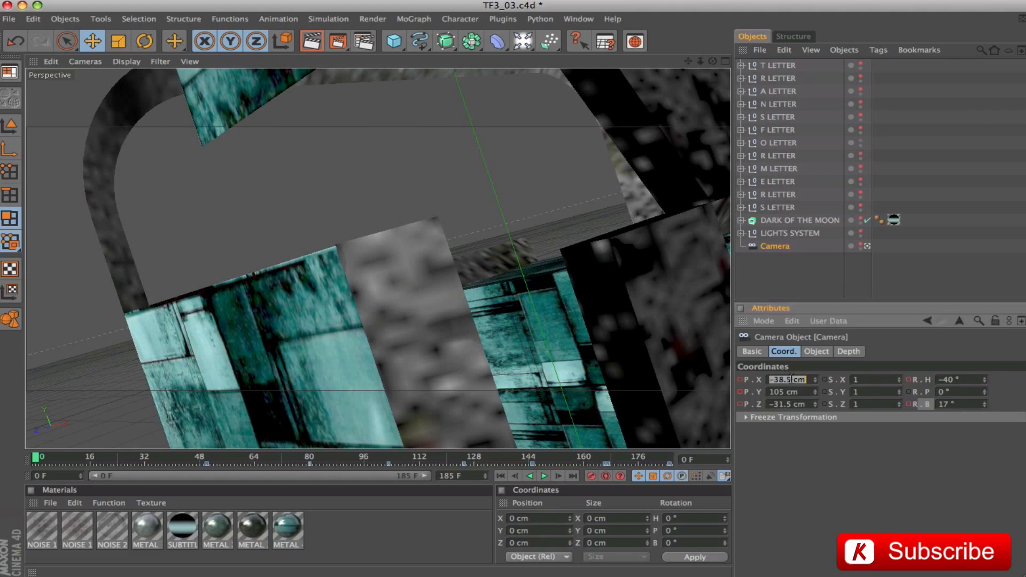
type("74")
key("Tab")
type("116.1")
key("Tab")
type("18,4")
key("Tab")
- Set the Camera's heading to -90° and bank to 90°, and keyframe its position, heading and bank on frame 0
key("Tab")
key("Tab")
key("Tab")
type("-90")
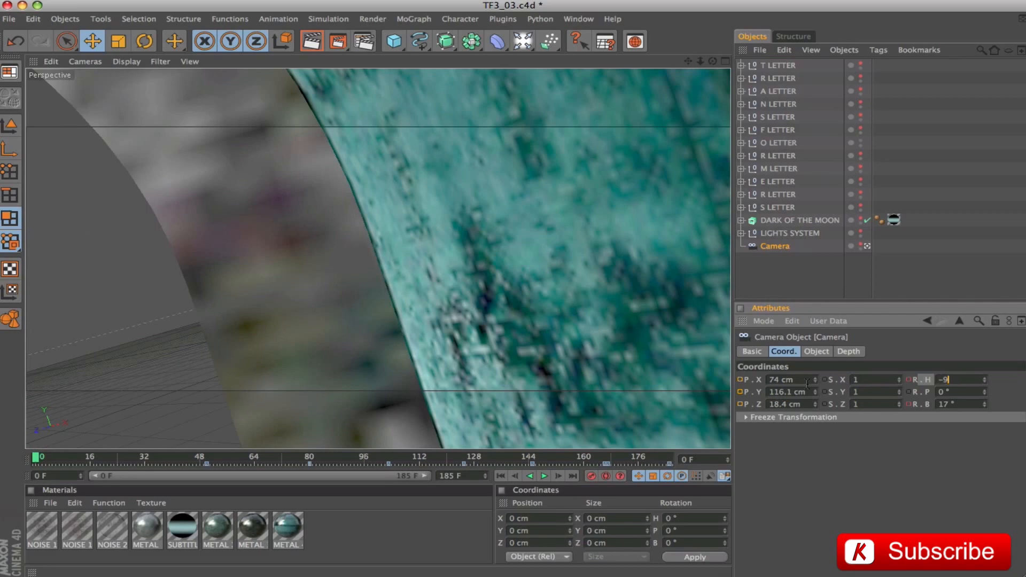
key("Tab")
key("Tab")
type("90")
key("Return")
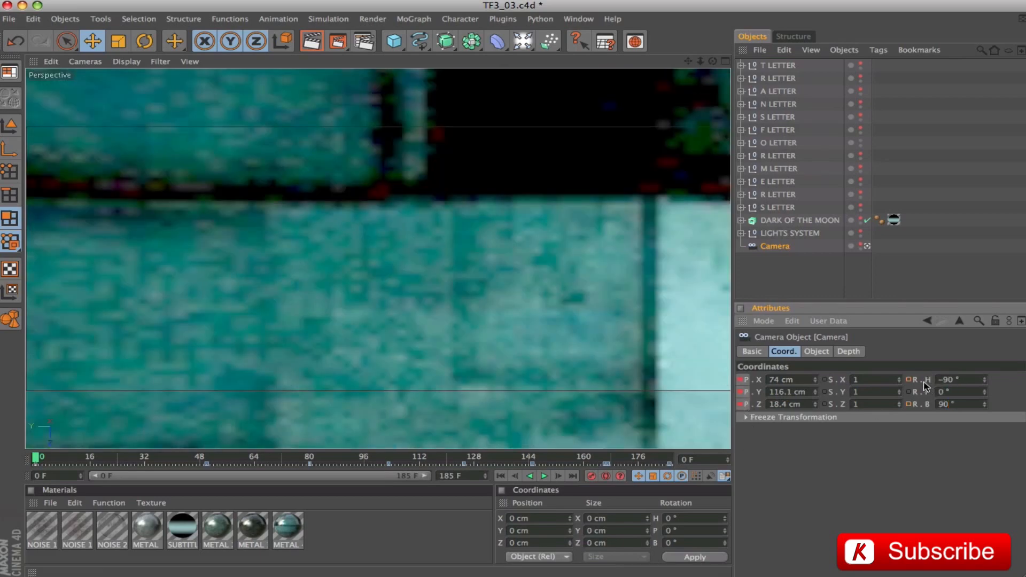
left_click(909, 405)
- Keyframe the Camera's Z position at 20.1 cm on frame 23
left_click_drag(49, 454, 116, 466)
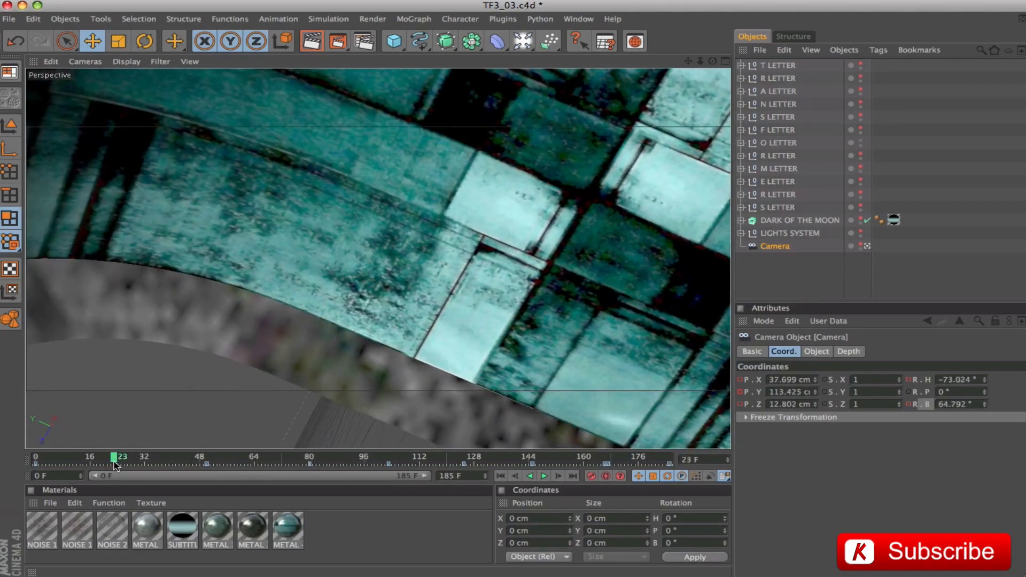
left_click(798, 404)
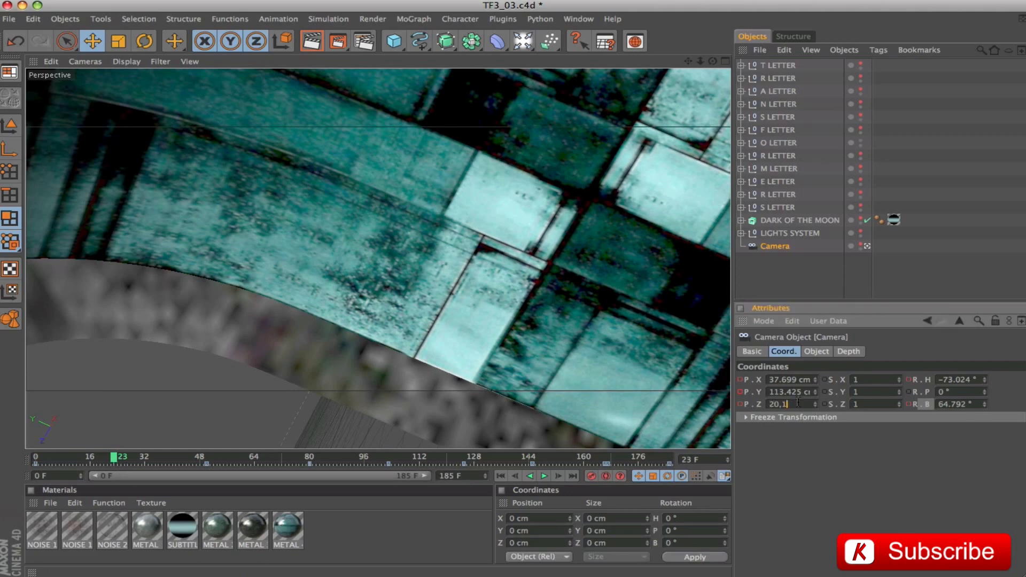
key("Return")
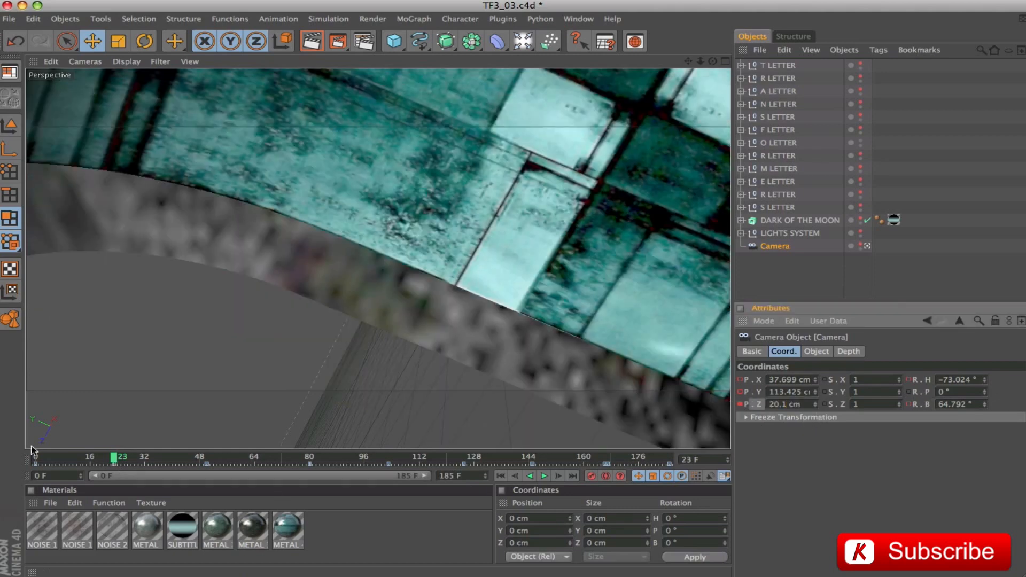
- Replace the Camera's position keys on frame 103 with X -58 cm and Y 58 cm, and return to frame 0
left_click_drag(116, 459, 388, 469)
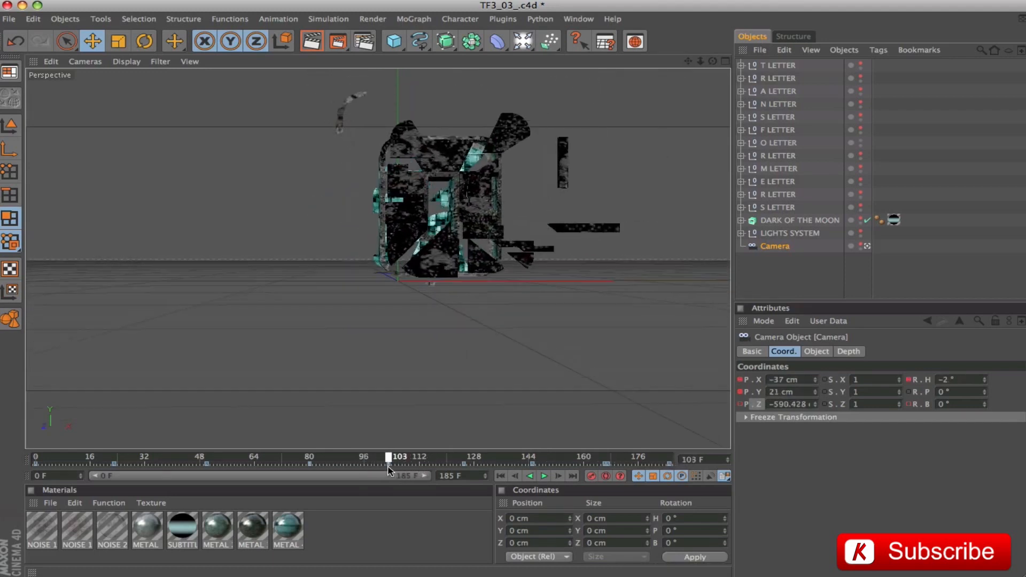
left_click(787, 380)
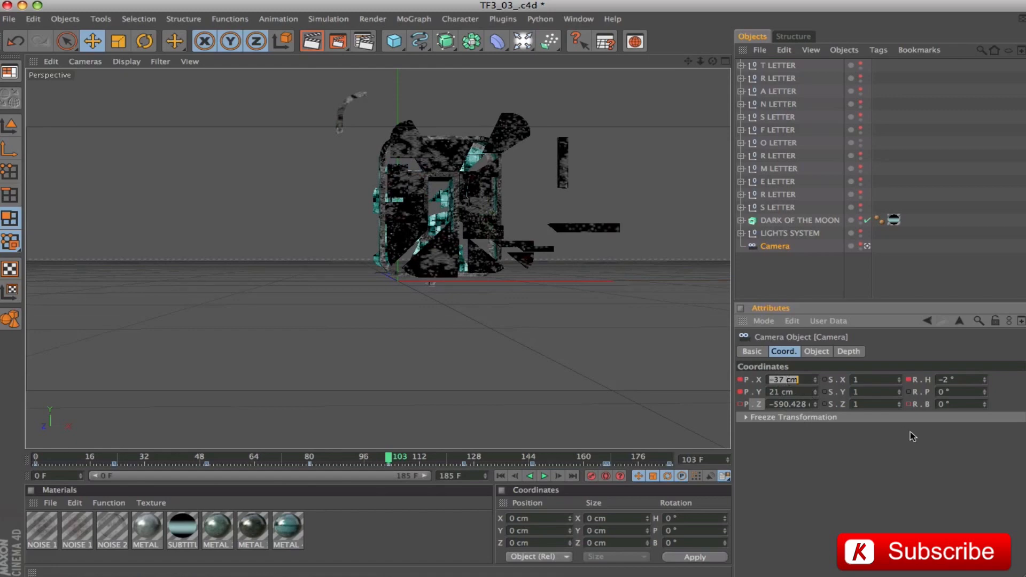
type("-58")
key("Tab")
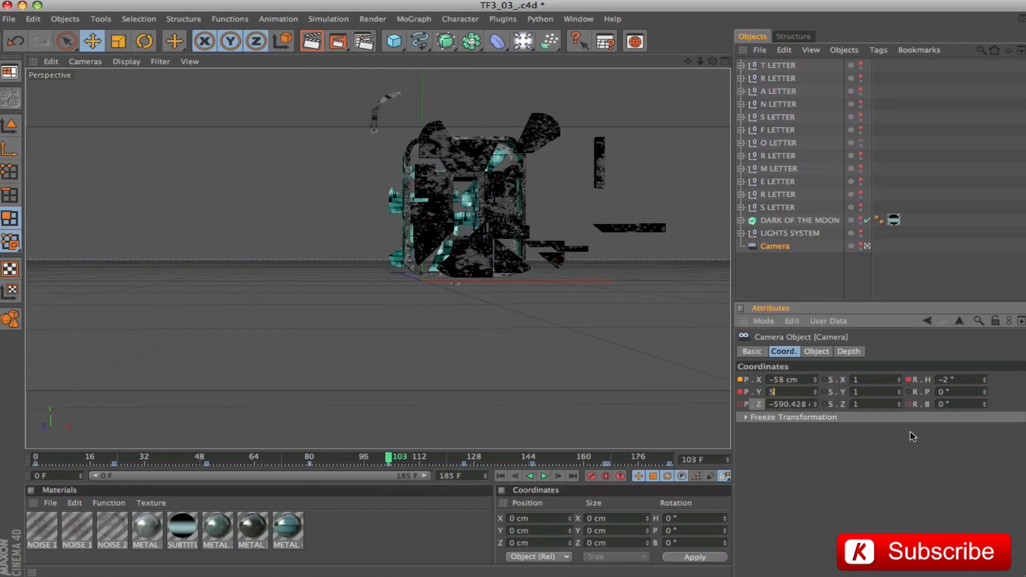
type("58")
key("Tab")
key("Tab")
key("Tab")
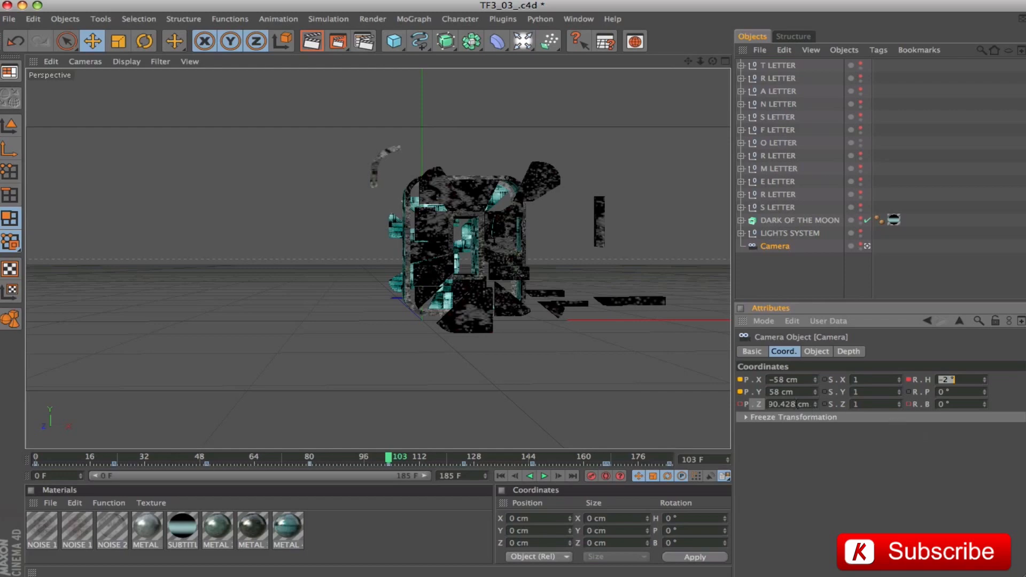
left_click(741, 392, "ctrl")
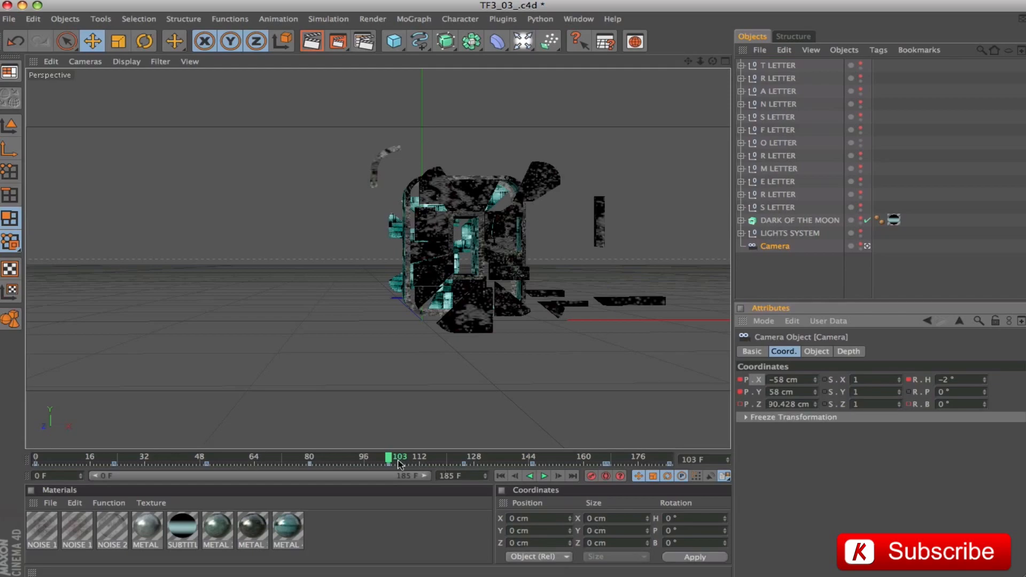
left_click(312, 456)
left_click_drag(314, 456, 6, 453)
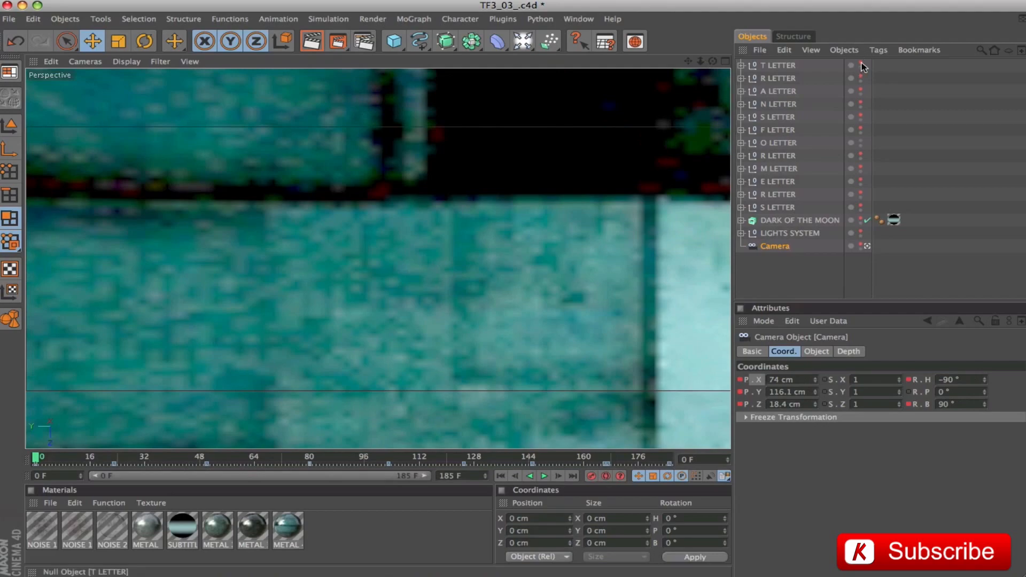
- Make all the letter groups visible in the view and play the animation through the Camera
left_click_drag(862, 63, 864, 179)
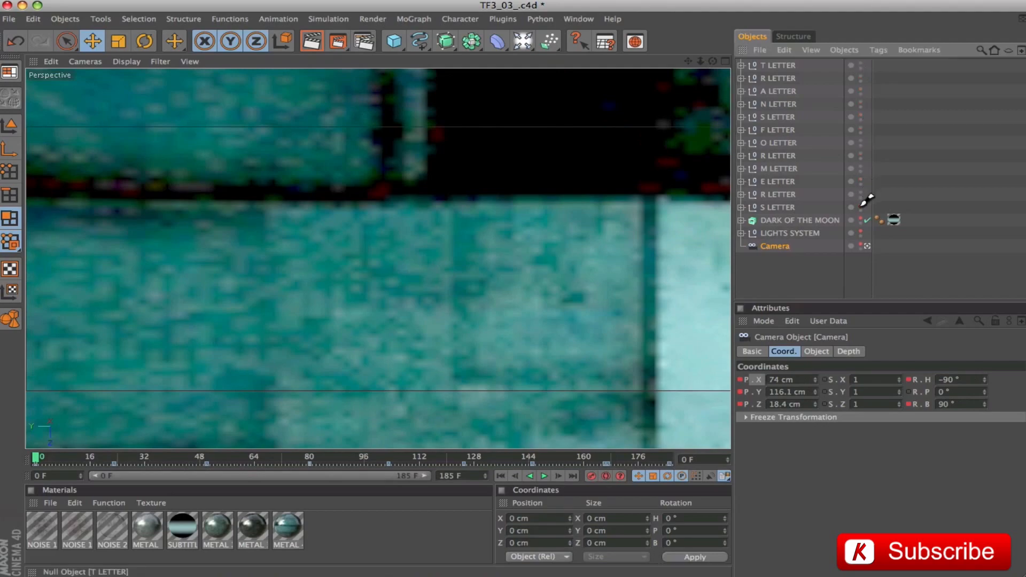
left_click(543, 476)
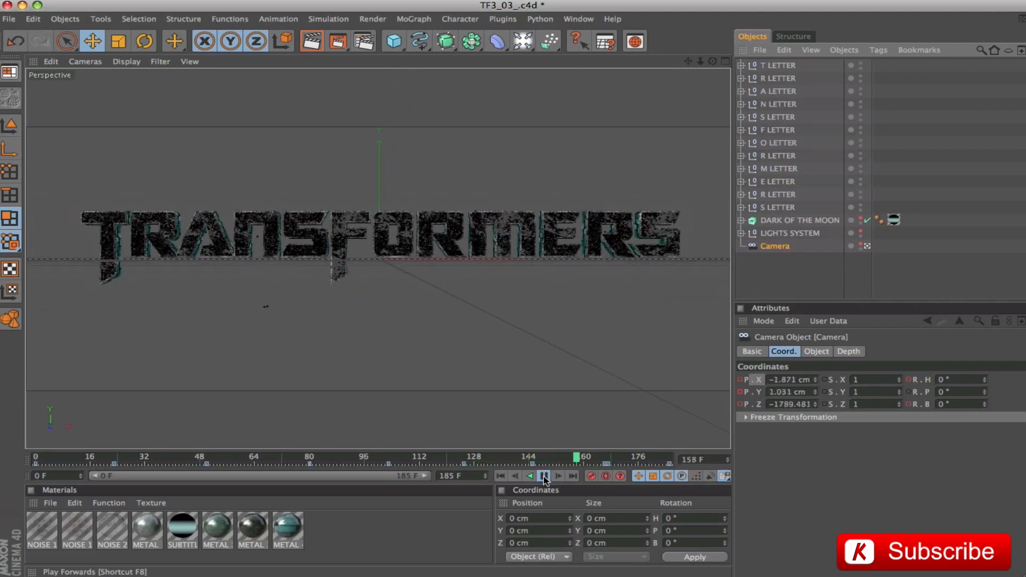
left_click(544, 476)
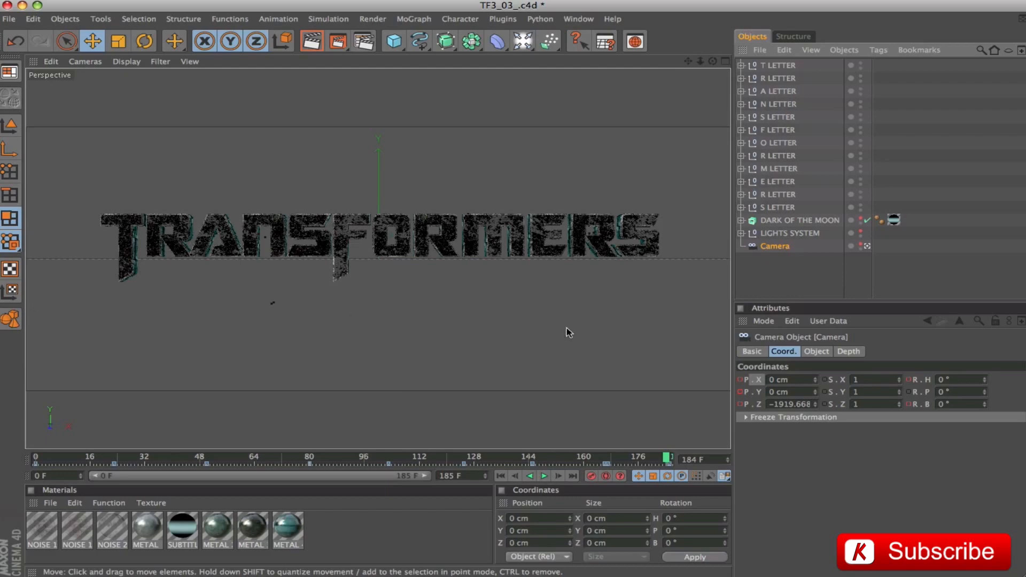
- Make the Camera visible, examine its motion path in the enlarged Top view, and go to frame 185
left_click(860, 244)
left_click(725, 62)
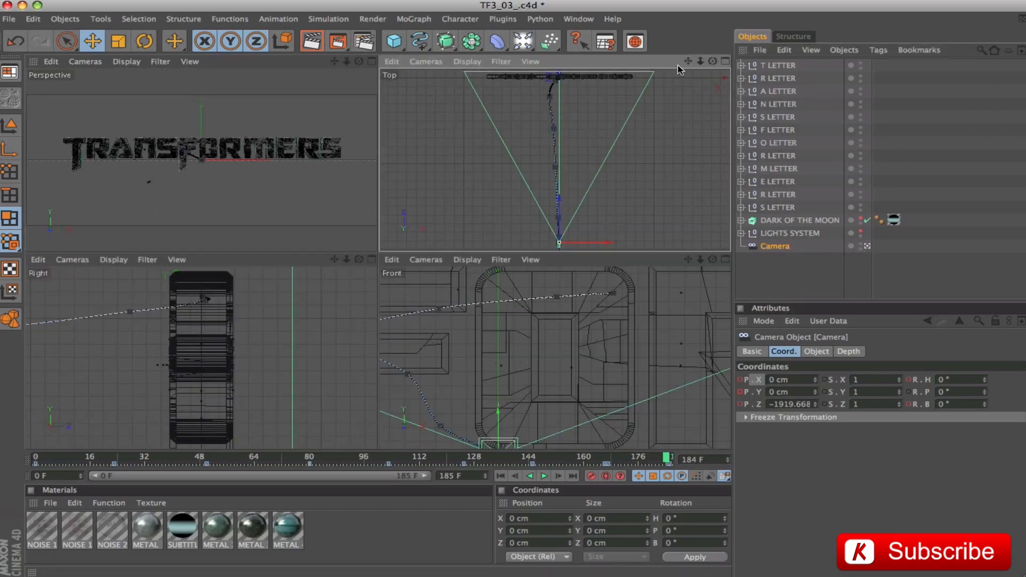
left_click(725, 62)
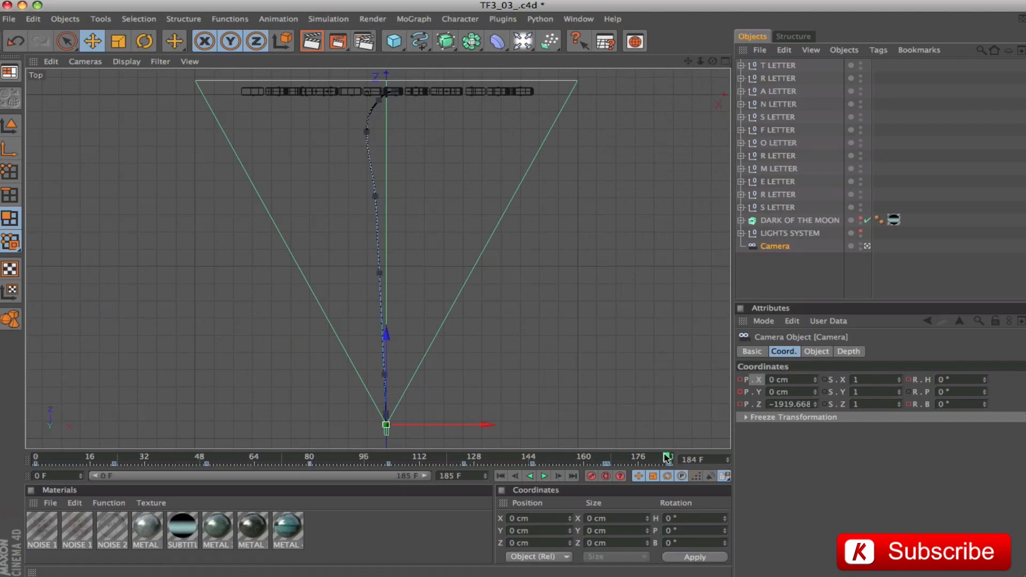
mouse_move(667, 458)
left_mouse_down()
mouse_move(184, 458)
mouse_move(671, 460)
left_mouse_up()
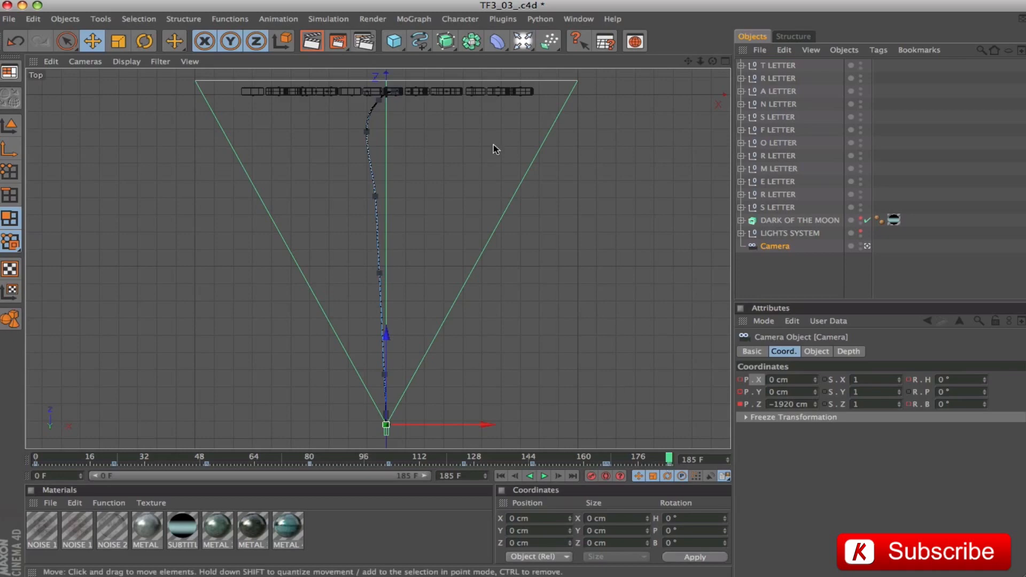
- Return to the full-size Perspective view and play the complete letter and camera animation
left_click(725, 62)
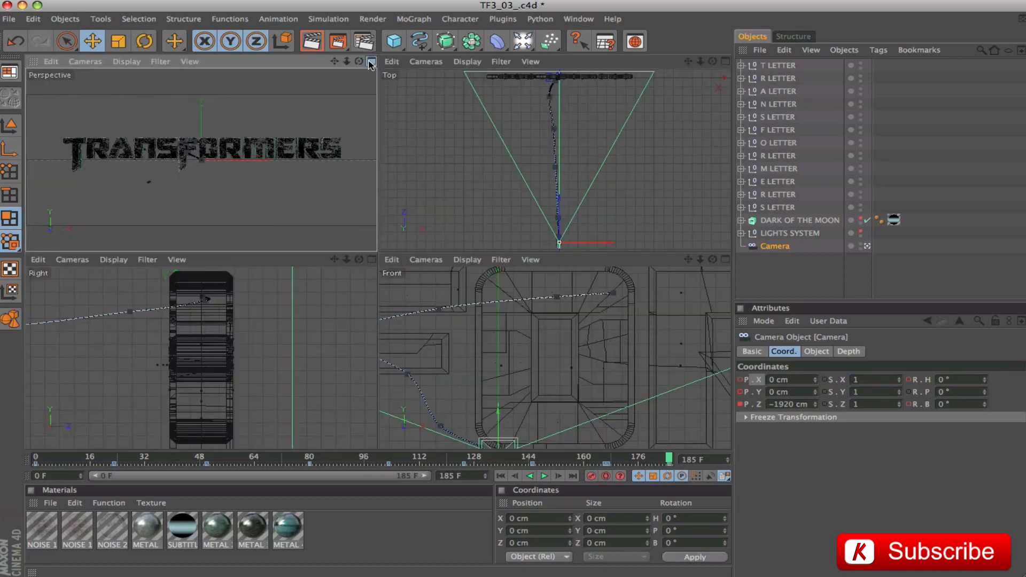
left_click(373, 62)
left_click(544, 476)
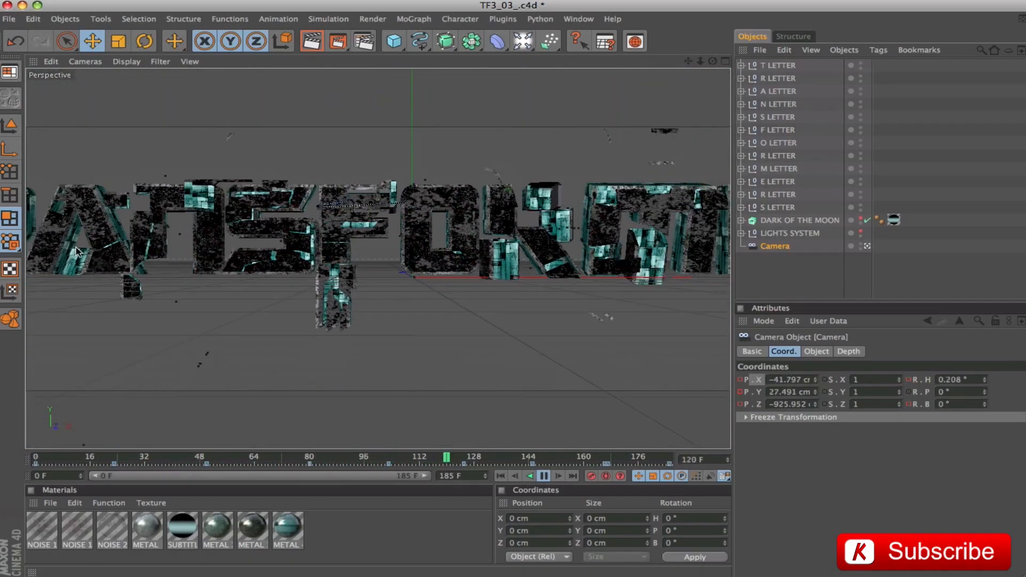
left_click(545, 476)
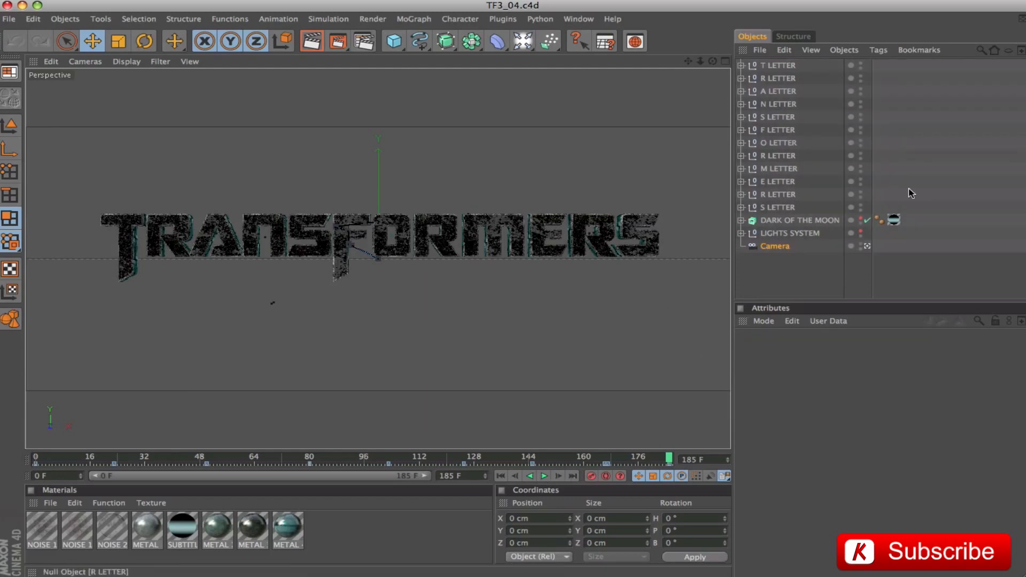
- Show the DARK OF THE MOON subtitle, give it a Display tag with Visibility enabled, and keyframe 100 % visibility on frame 170
left_click(861, 219)
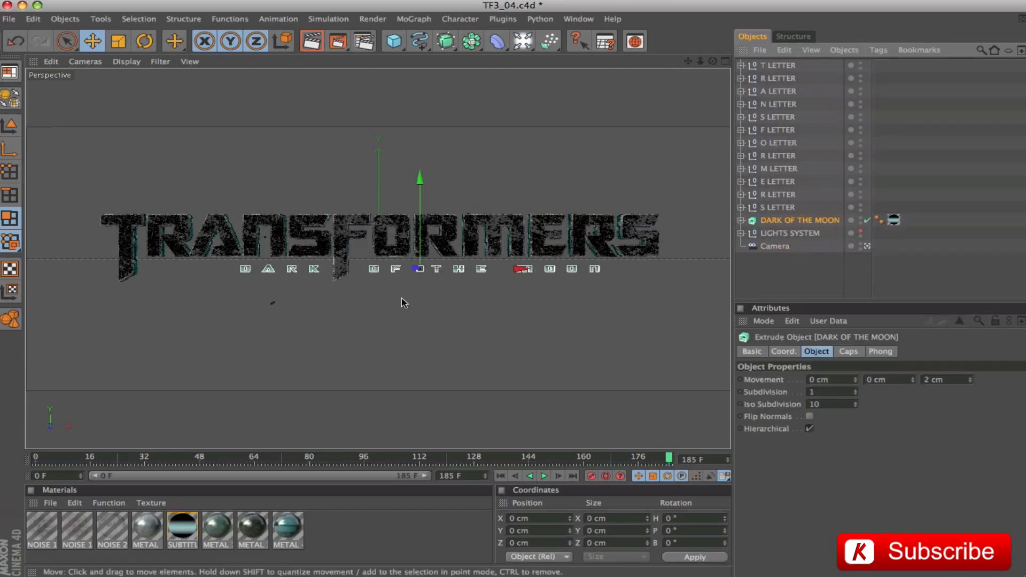
right_click(802, 220)
mouse_move(867, 138)
left_click(610, 230)
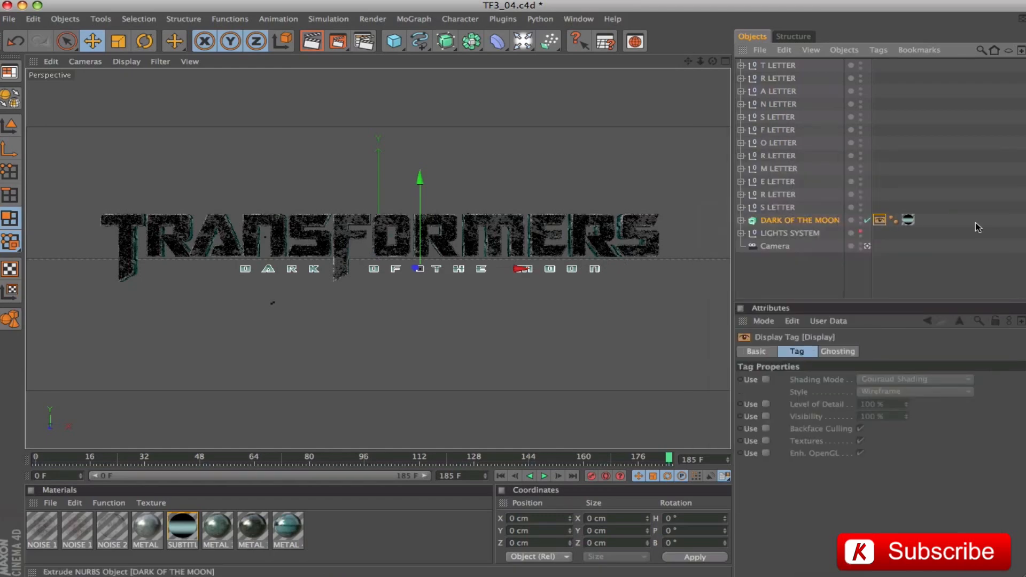
left_click(766, 416)
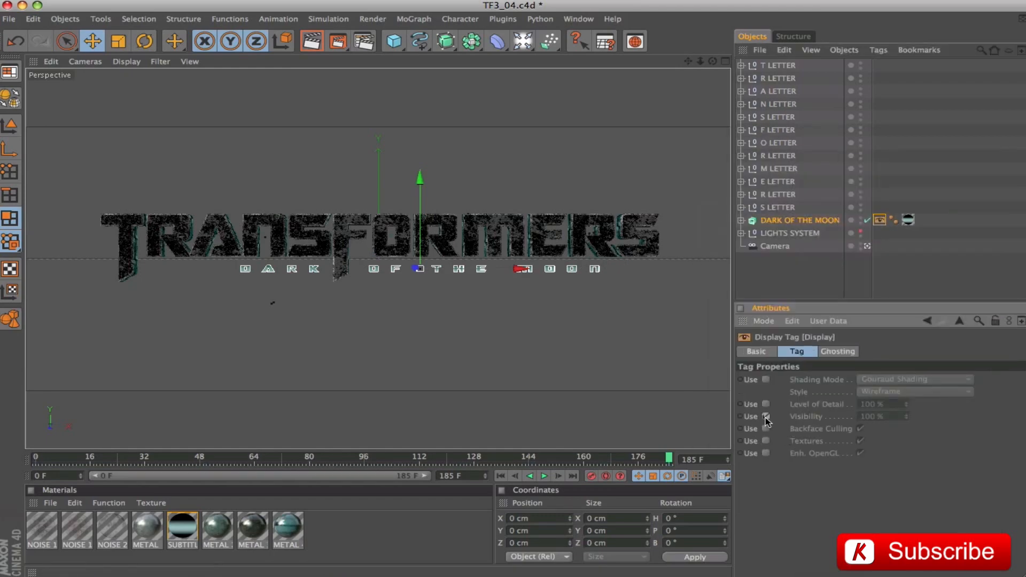
left_click_drag(669, 461, 618, 468)
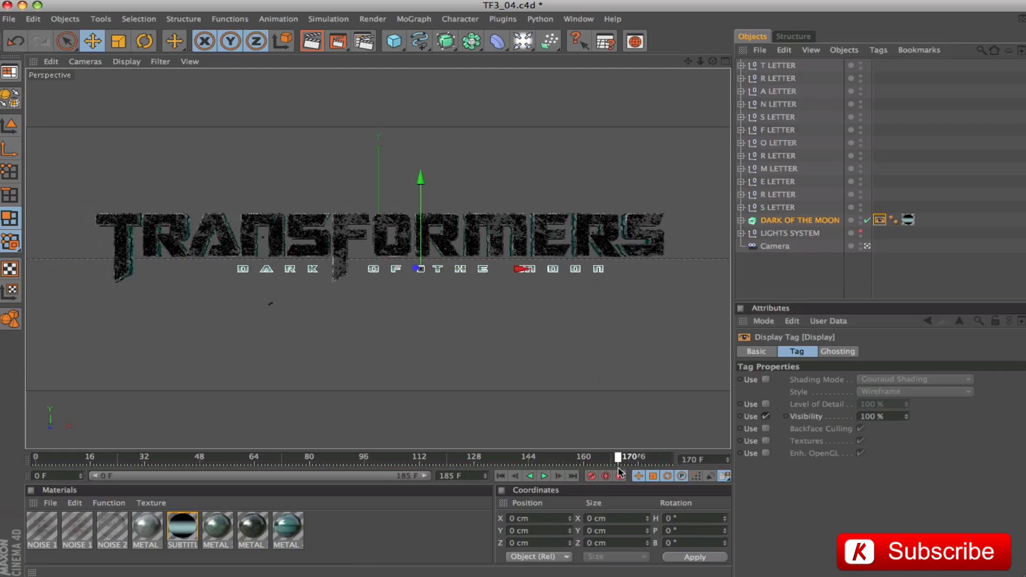
left_click(786, 416)
- Keyframe the subtitle's Display tag visibility at 0 % on frame 143
left_click_drag(618, 461, 528, 473)
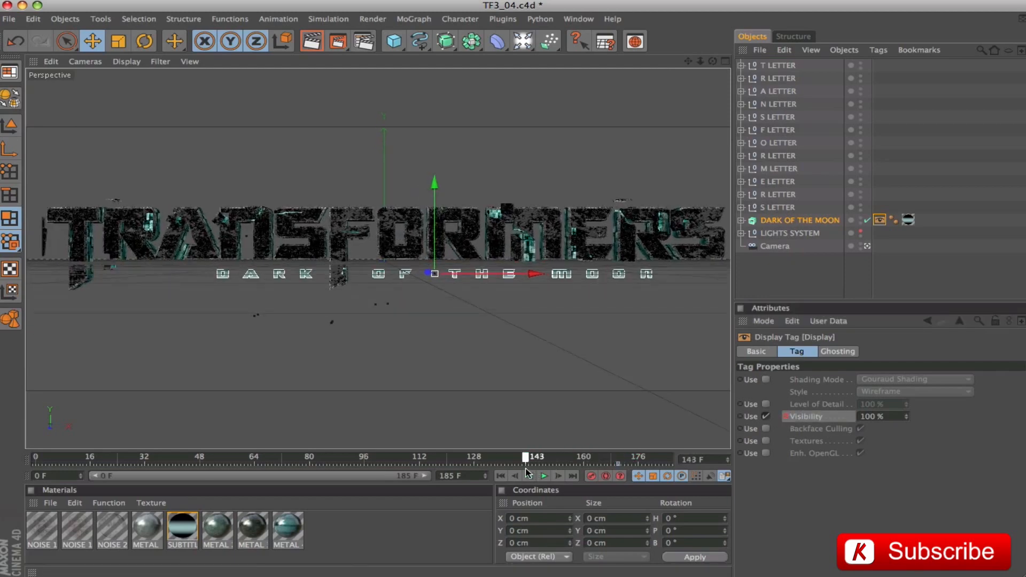
left_click(890, 417)
type("0")
key("Return")
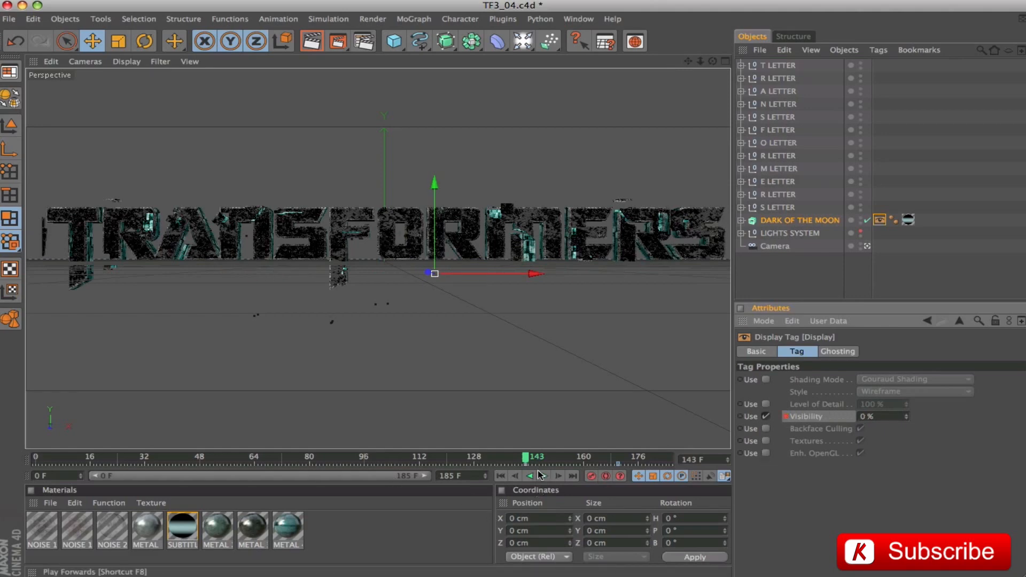
- Check the subtitle's fade-in by rendering the view on frames 158, 151 and 185
left_click_drag(526, 460, 578, 463)
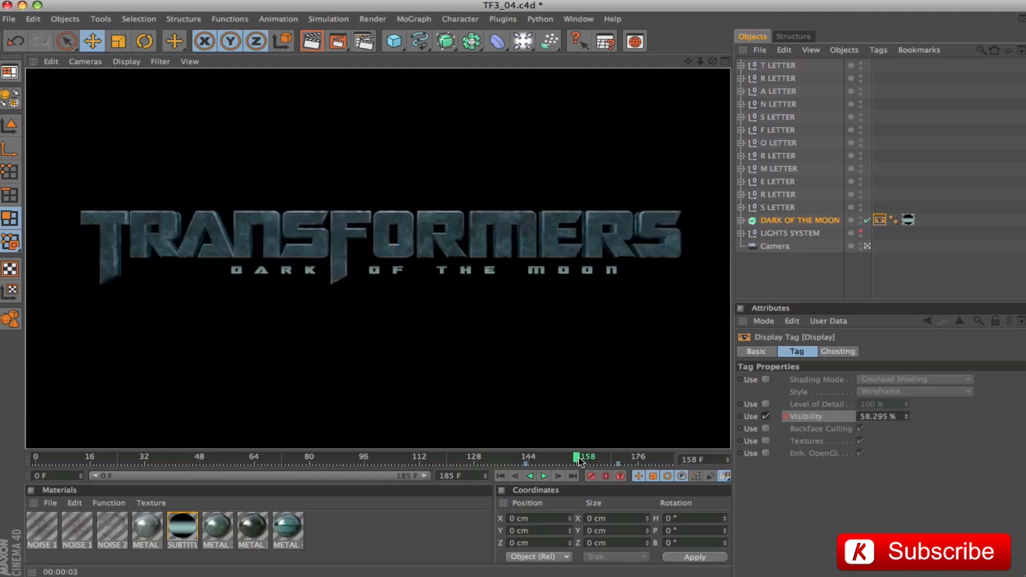
left_click_drag(579, 459, 552, 458)
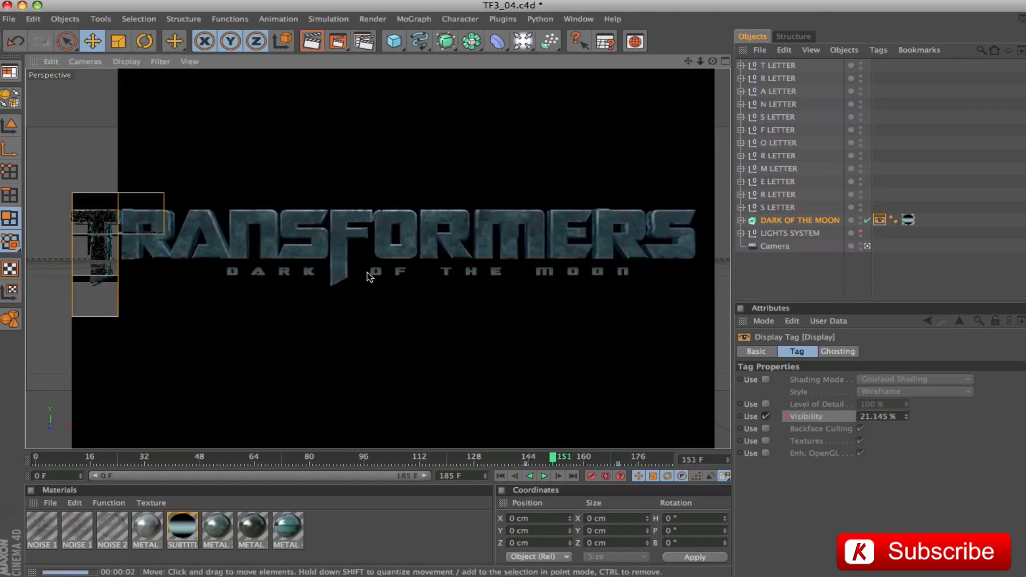
left_click_drag(554, 457, 668, 458)
key("ctrl+r")
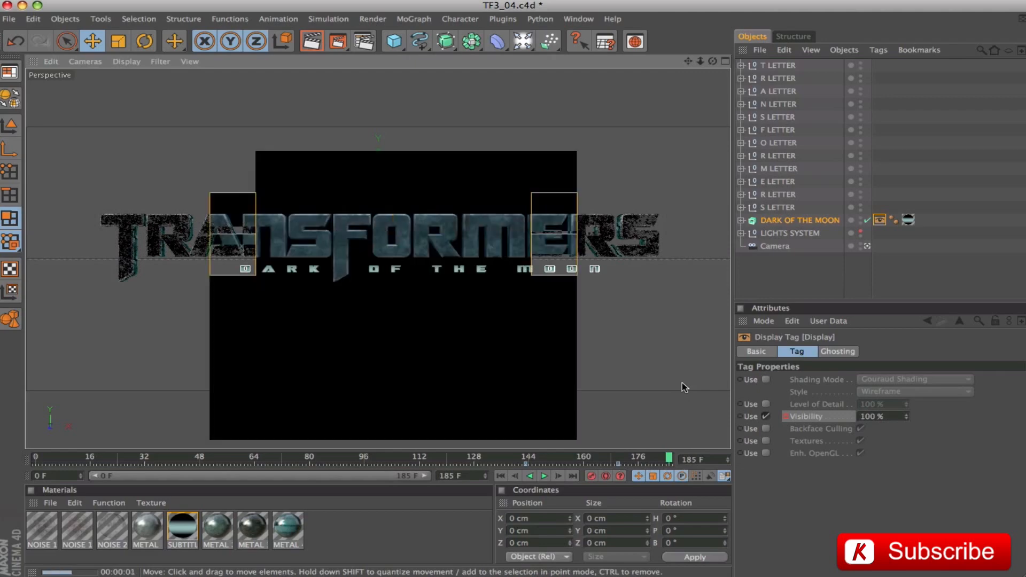
left_click(789, 273)
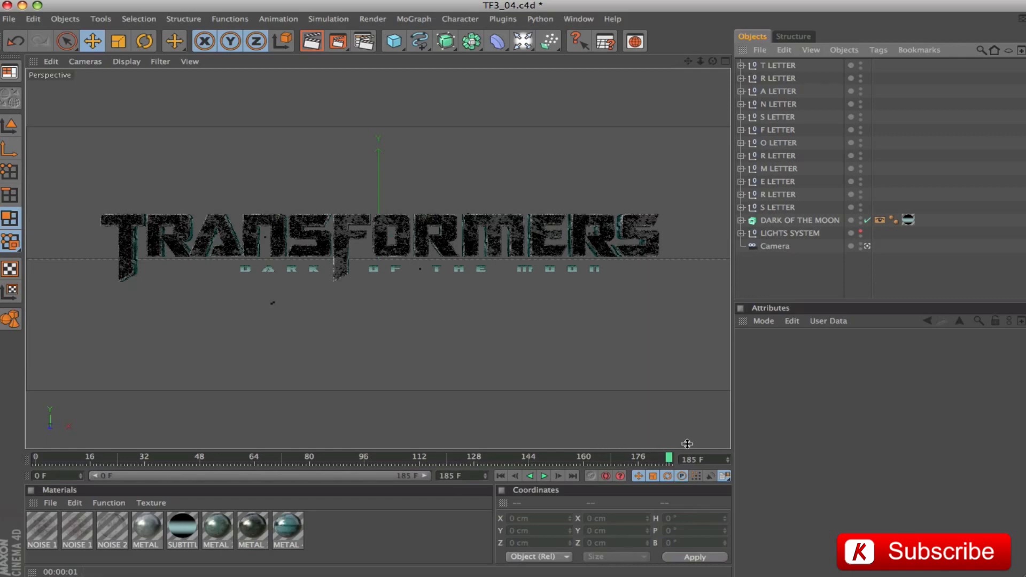
- Leave the Camera's view, hide every letter group except the O, and go to frame 0
left_click(867, 245)
left_click_drag(669, 460, 183, 406)
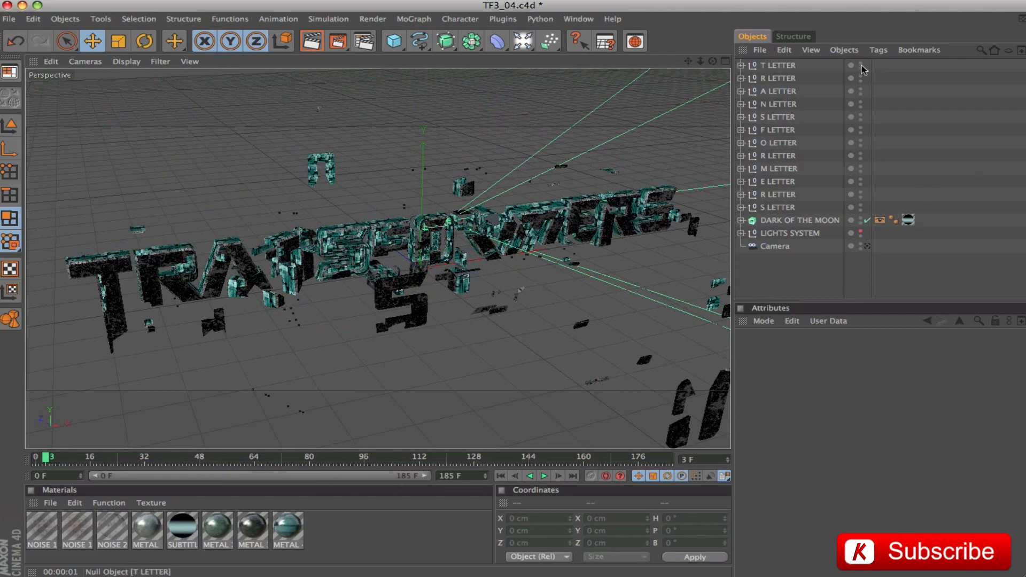
left_click_drag(860, 64, 872, 126)
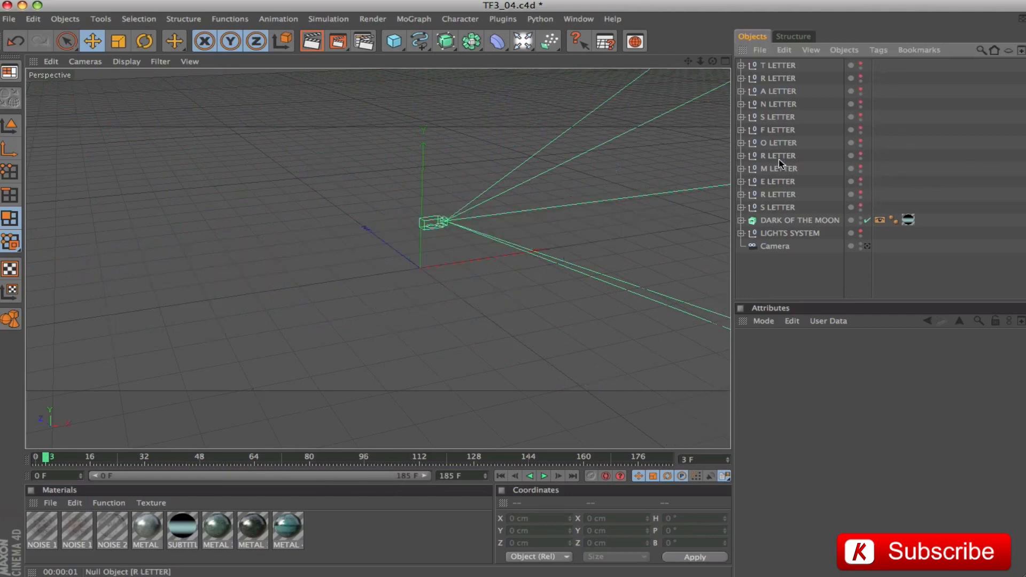
left_click(861, 143)
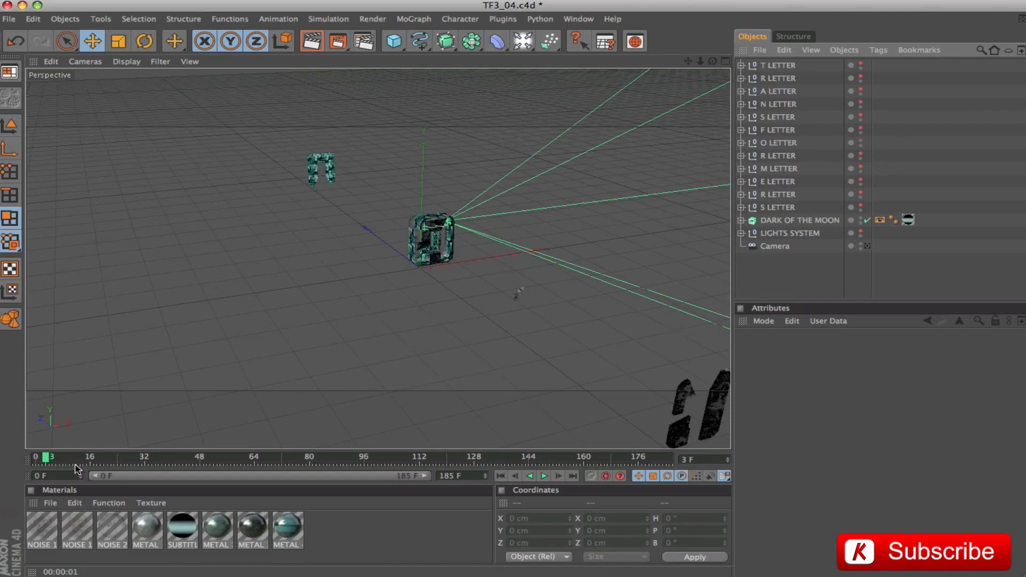
left_click_drag(42, 459, 35, 460)
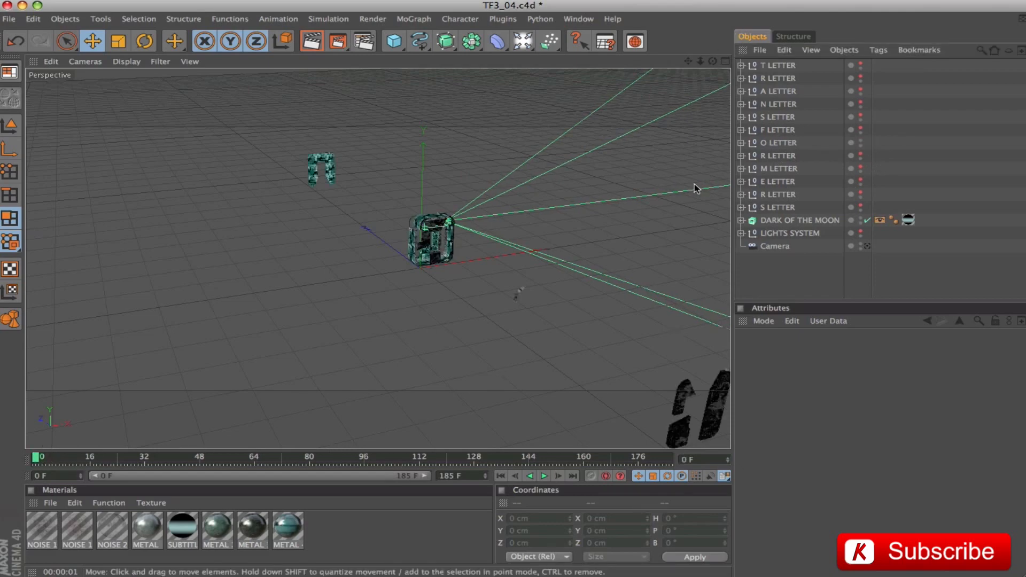
- On frame 185, hide the DARK OF THE MOON subtitle and frame the O LETTER group in the Perspective view
left_click(780, 143)
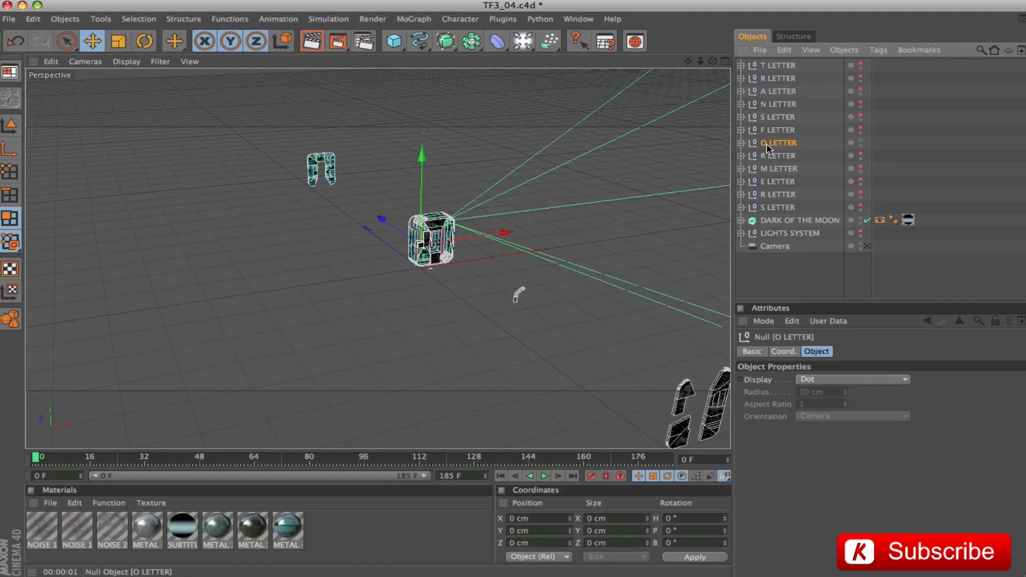
left_click(742, 143)
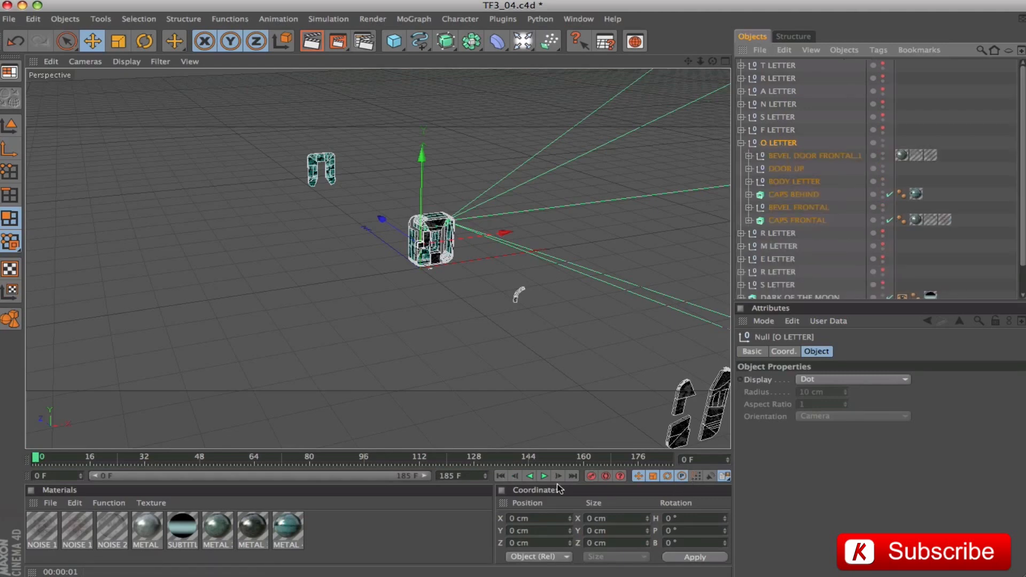
left_click(572, 475)
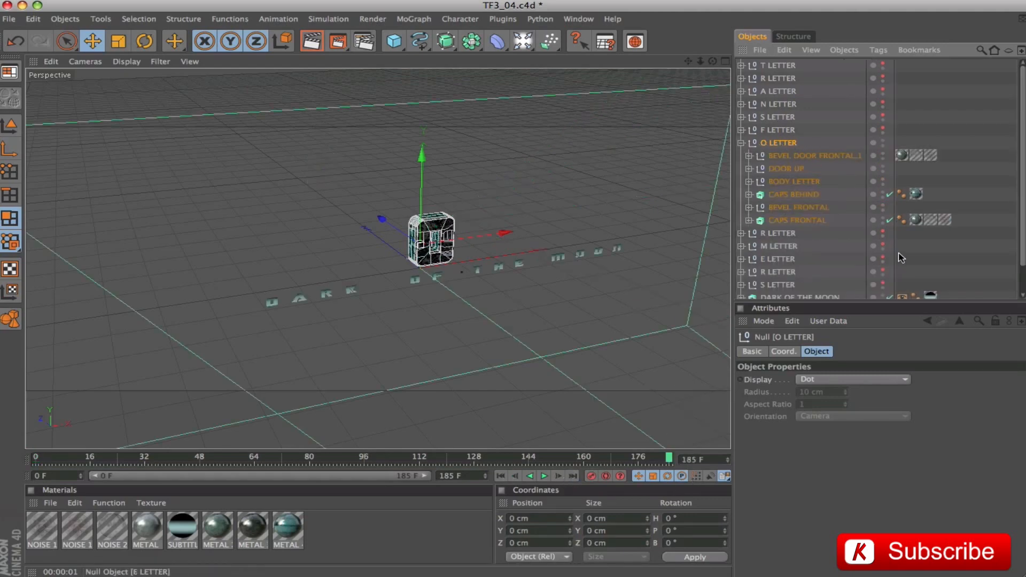
scroll(887, 264, "down", 2)
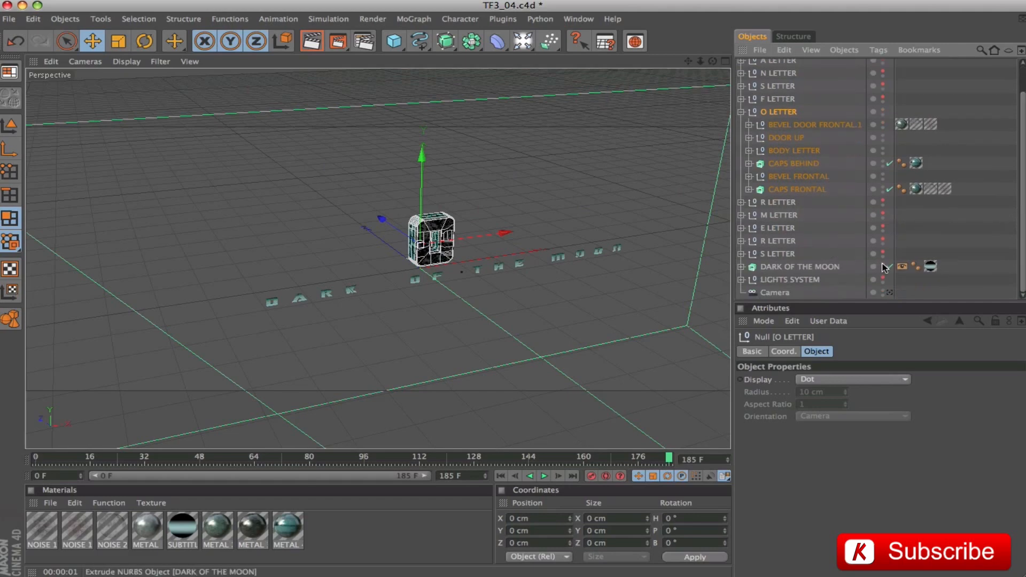
key("o")
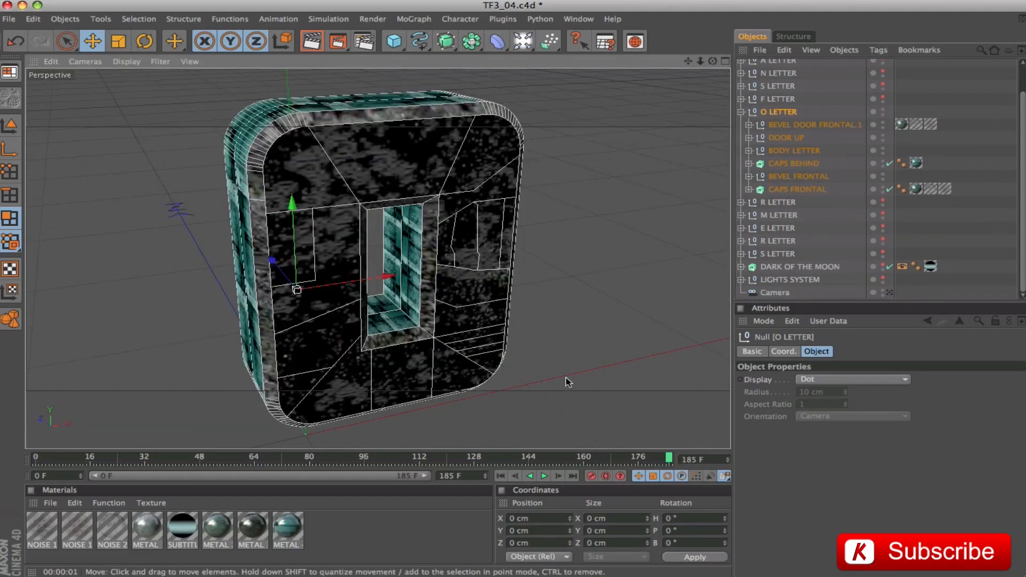
key("F5")
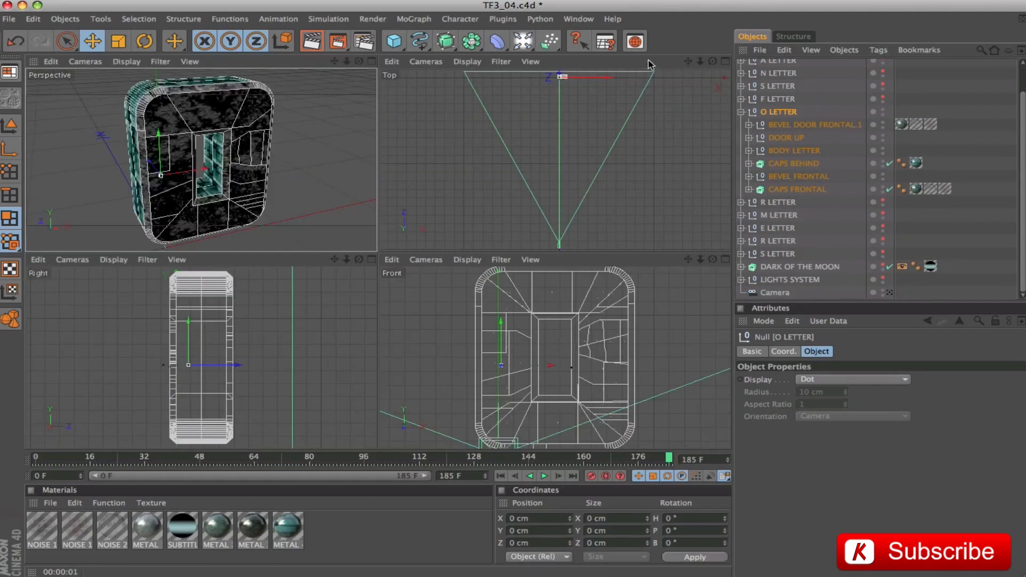
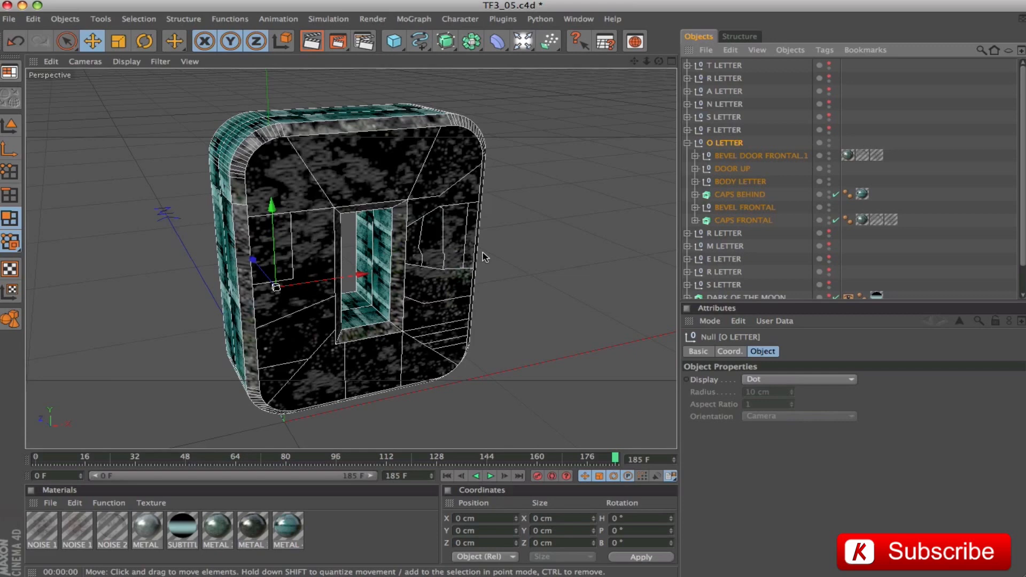
key("super+shift+s")
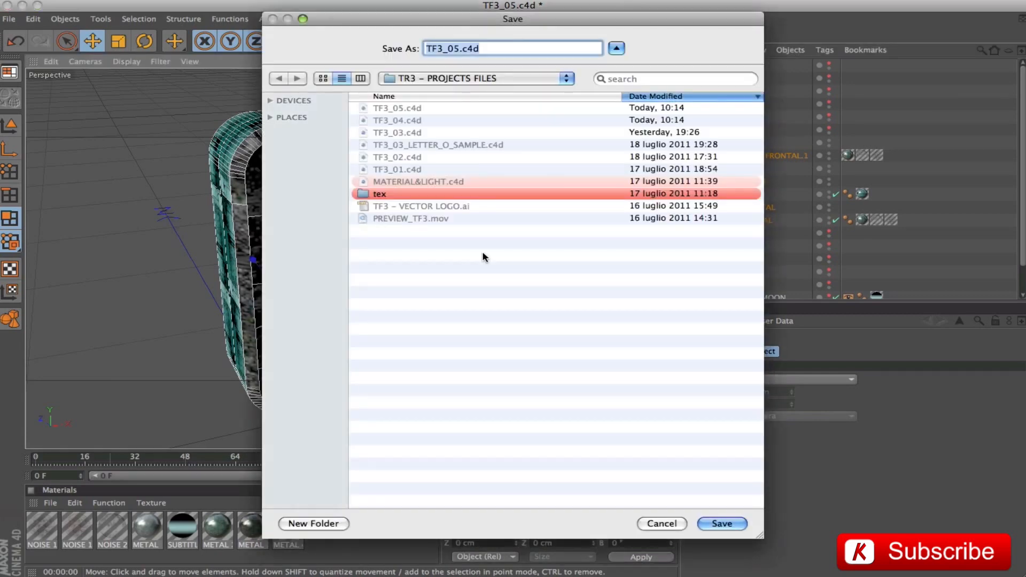
left_click(451, 48)
triple_click(492, 47)
left_click(661, 523)
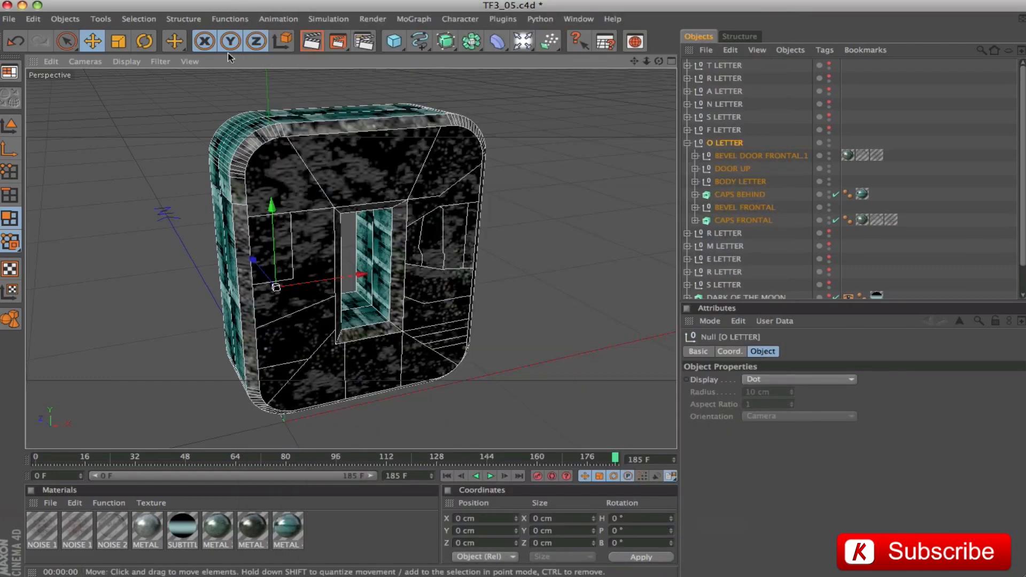
- Collapse the O LETTER group, widen the viewport and add a cube primitive to the scene
left_click(687, 143)
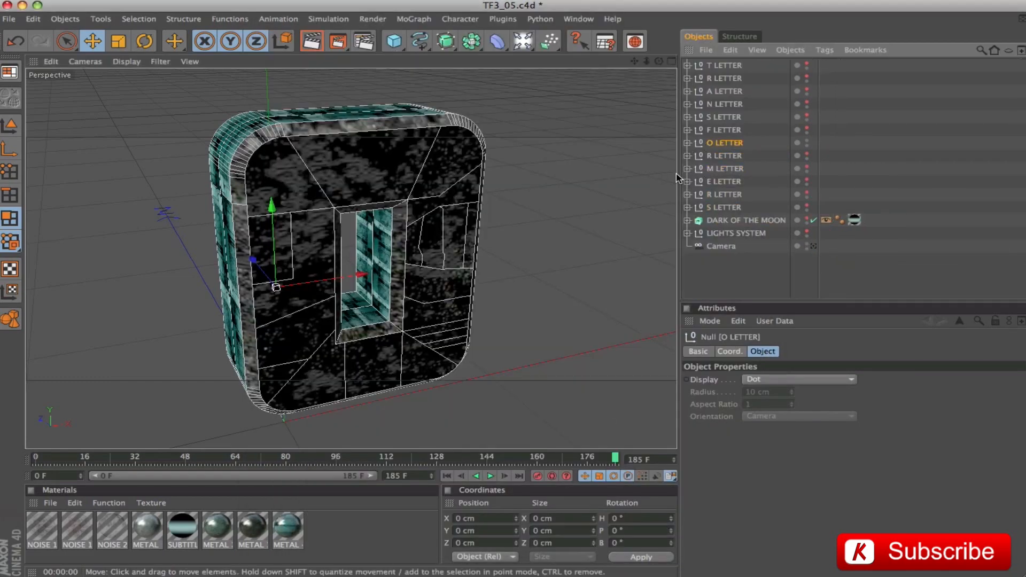
left_click_drag(677, 173, 728, 175)
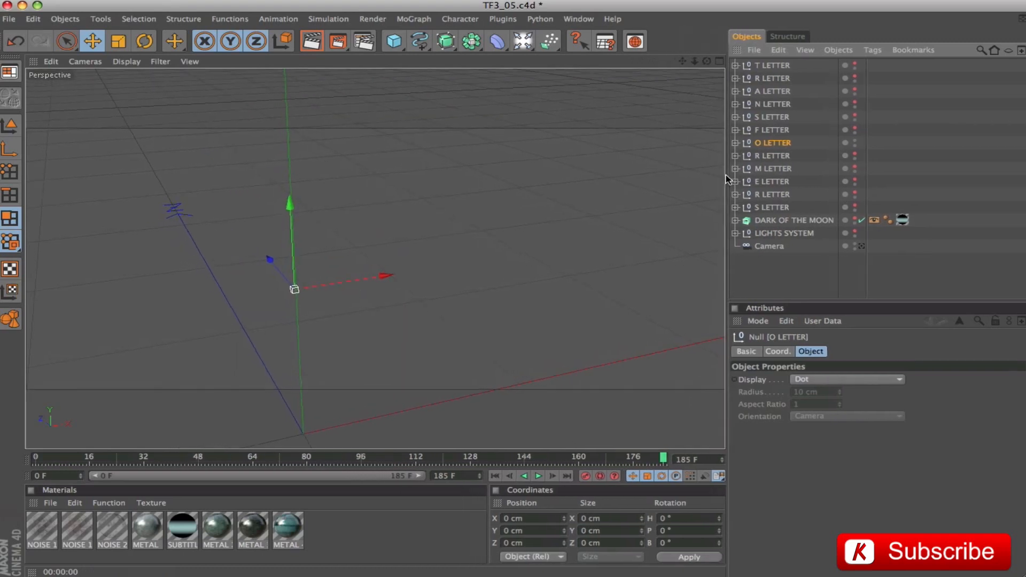
left_click(394, 42)
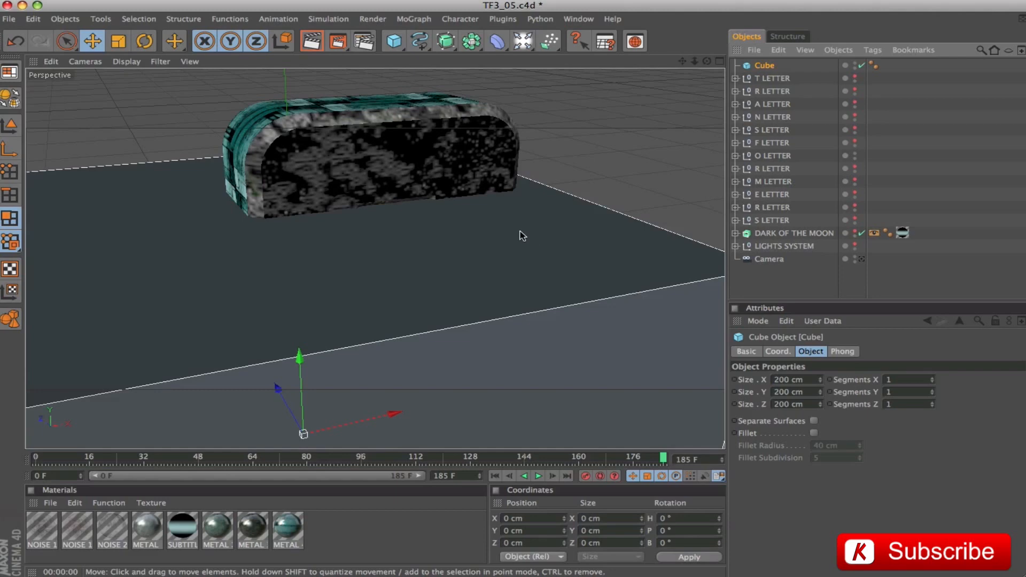
- Size the new cube to 163 cm in X, 24.5 cm in Y and 41.5 cm in Z
scroll(515, 292, "down", 5)
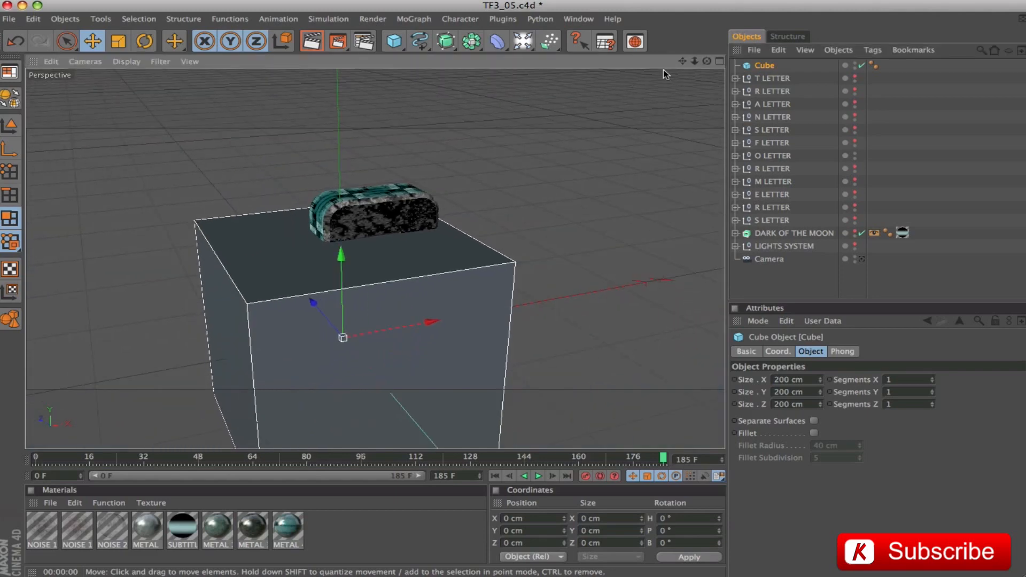
left_click_drag(682, 61, 669, 2)
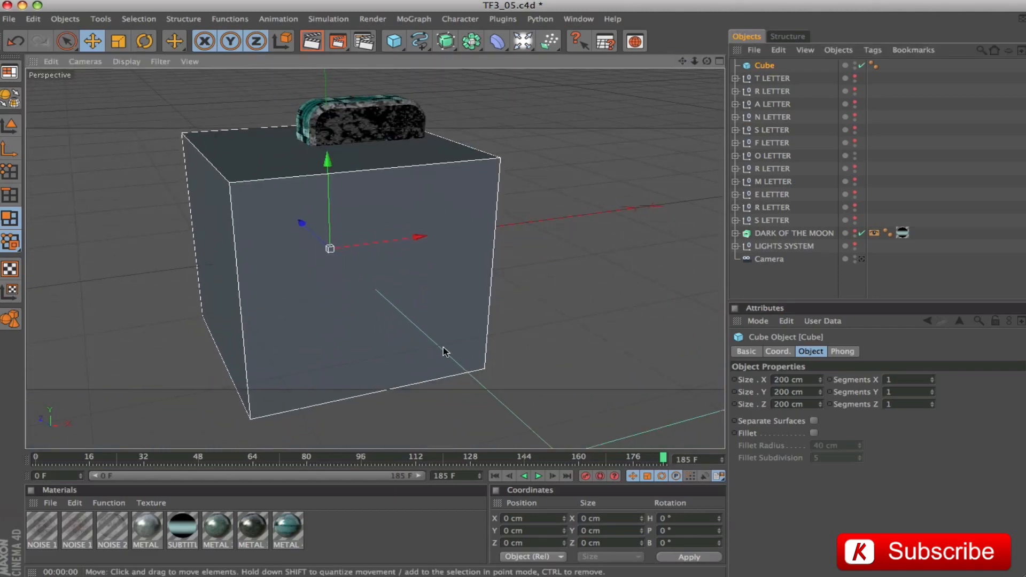
left_click(809, 384)
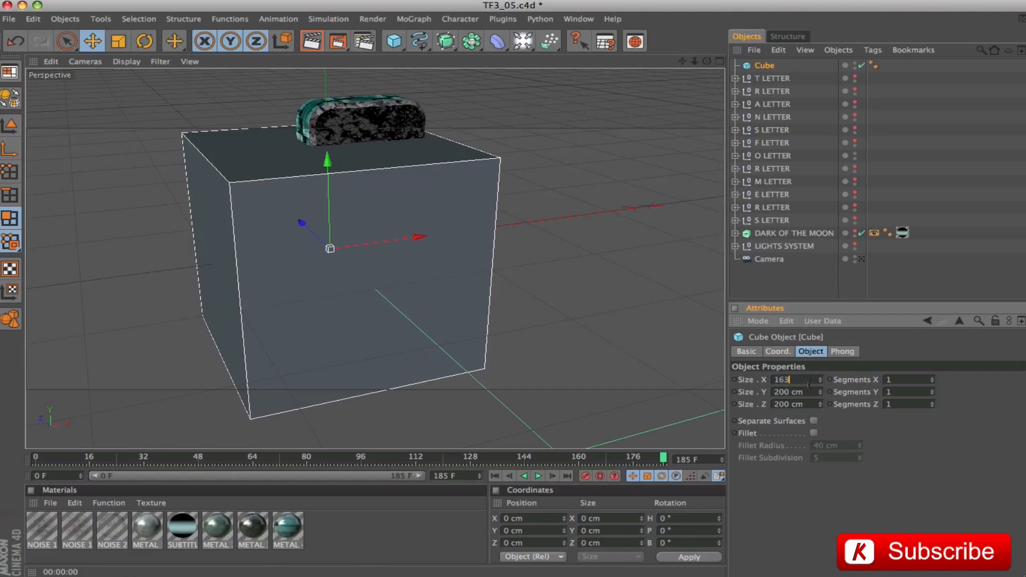
type("24.5")
key("Tab")
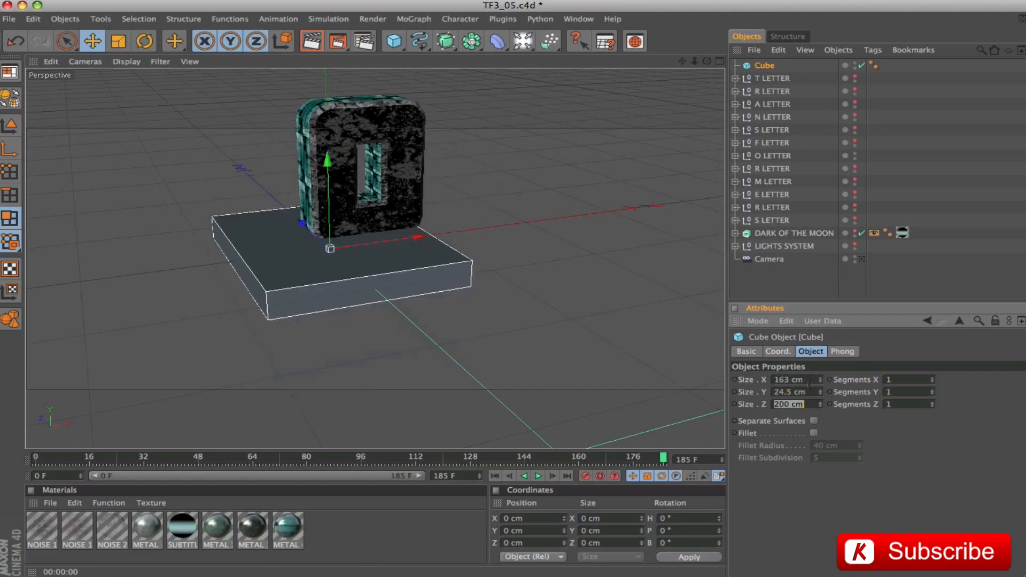
type("41.5")
key("Return")
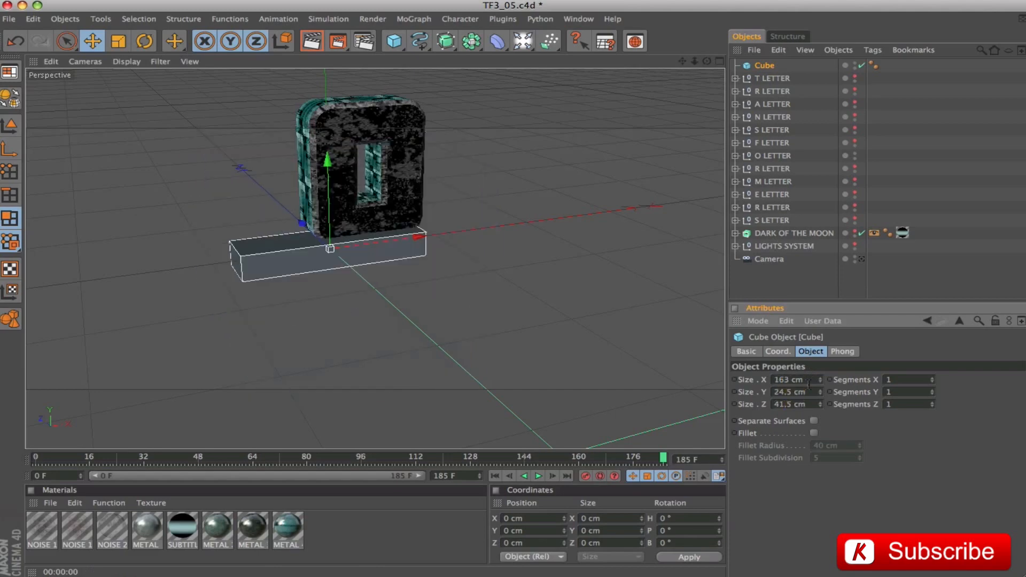
- Position the cube at X 68.9 cm, Y 119 cm and Z -10 cm
left_click(777, 352)
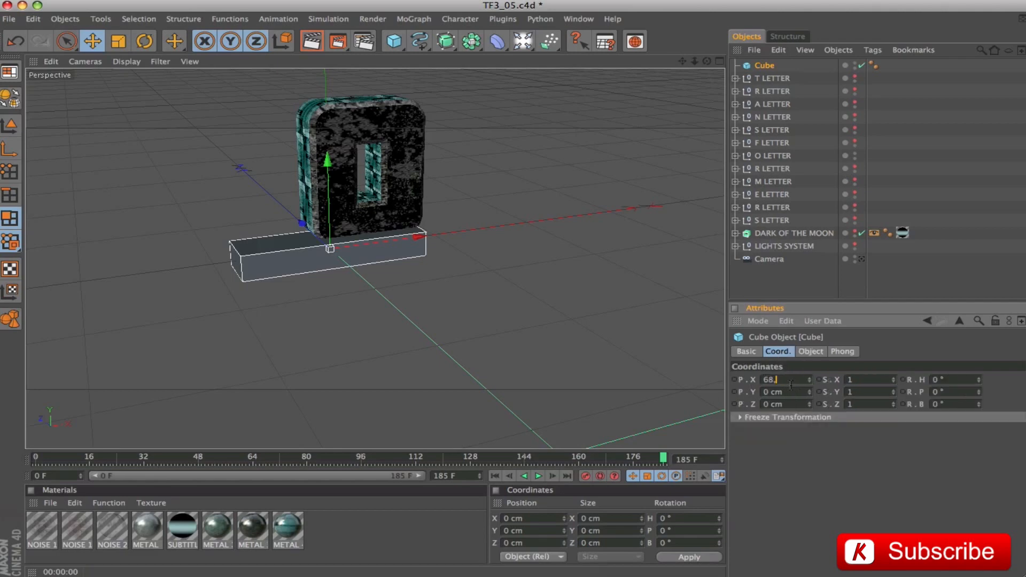
left_click(791, 385)
type("68,9")
key("Tab")
type("119")
key("Tab")
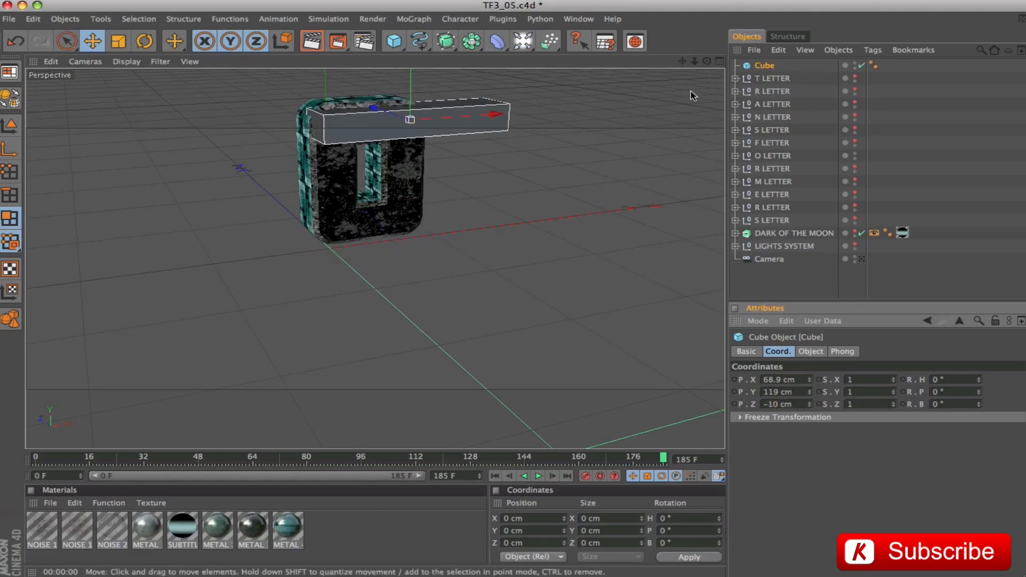
- Try the cube at Z 0 cm, then farther along Z at about 15 cm to align it with the O letter
left_click_drag(587, 222, 454, 175)
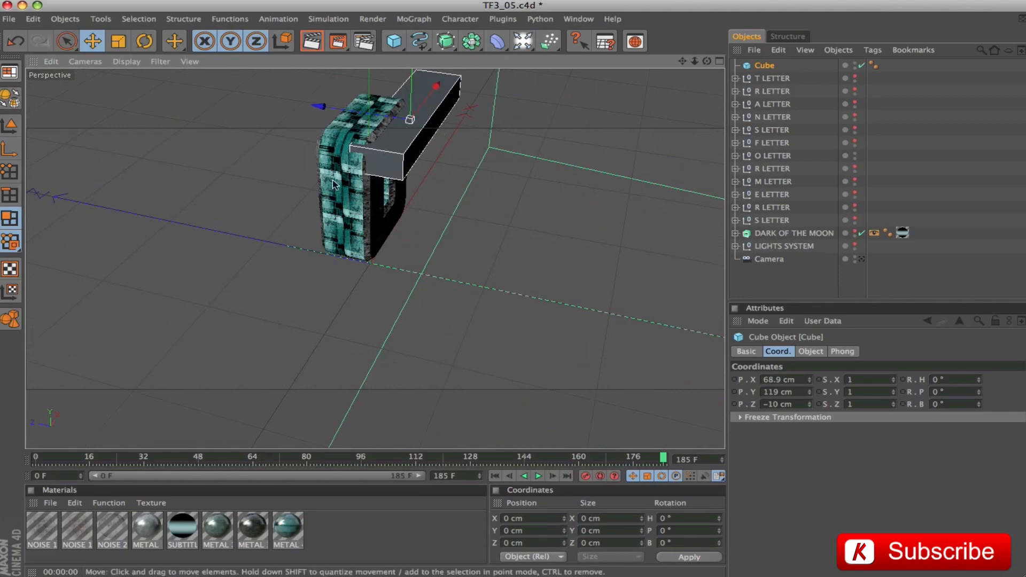
left_click_drag(799, 405, 705, 403)
type("0")
key("Return")
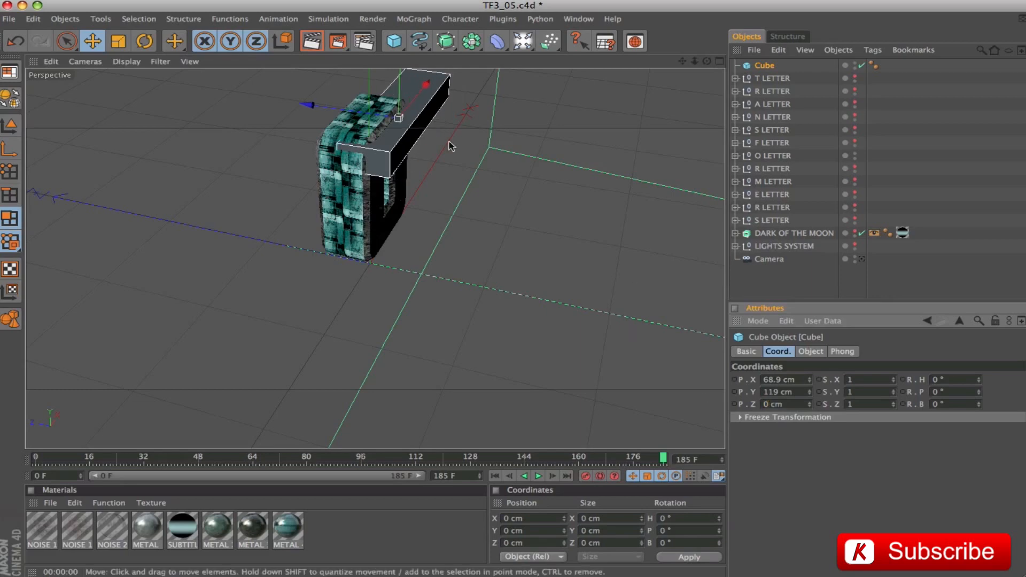
mouse_move(389, 122)
left_mouse_down()
mouse_move(370, 119)
mouse_move(381, 118)
left_mouse_up()
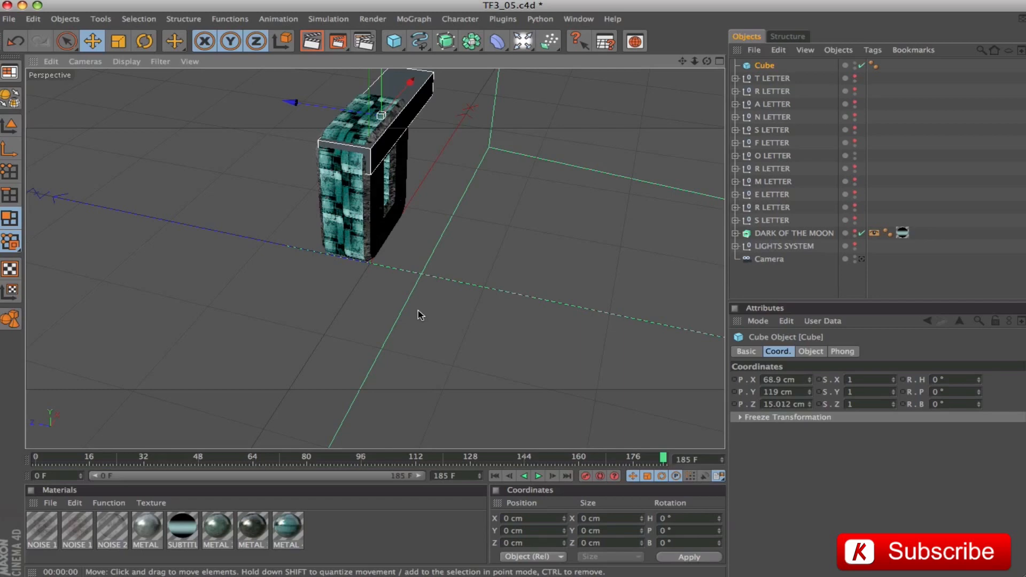
- Go to frame 0 and set the cube's Z position to -10 cm
left_click_drag(664, 461, 47, 425)
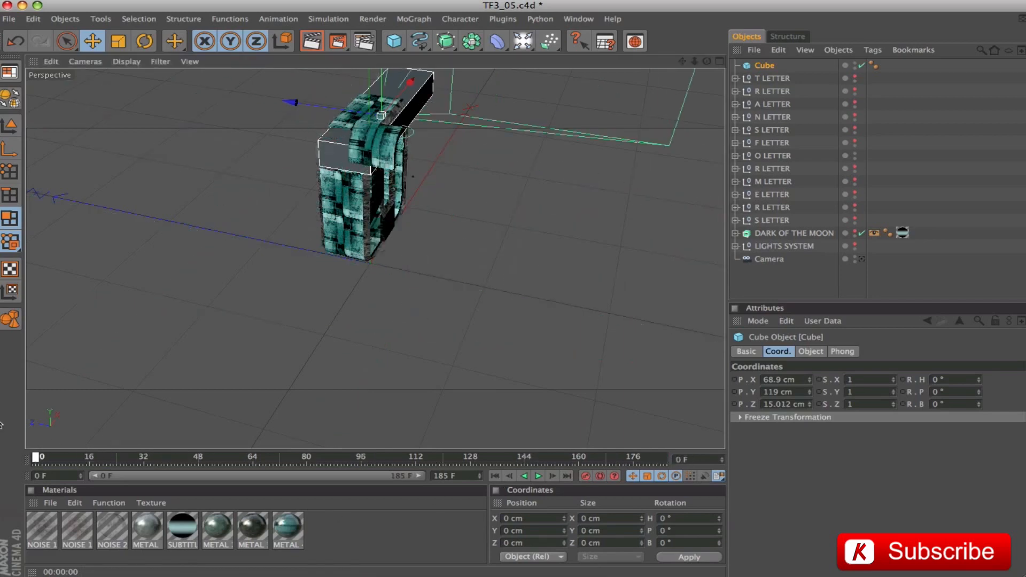
double_click(785, 407)
type("-10")
key("Return")
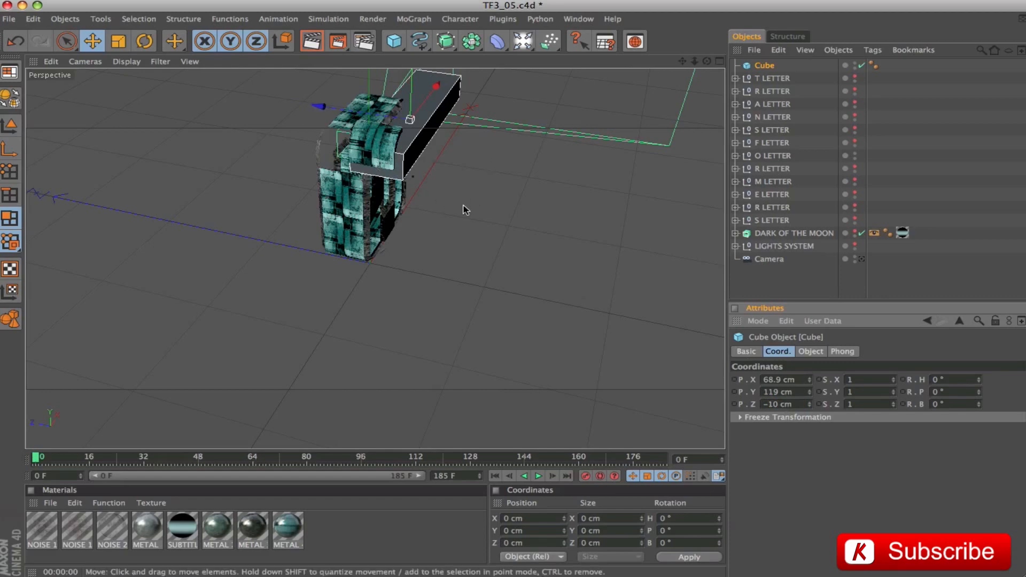
- Show all four views and keyframe the cube's Z position of -10 cm at frame 45
left_click_drag(682, 62, 667, 155)
left_click_drag(564, 245, 514, 197)
left_click_drag(508, 255, 539, 257)
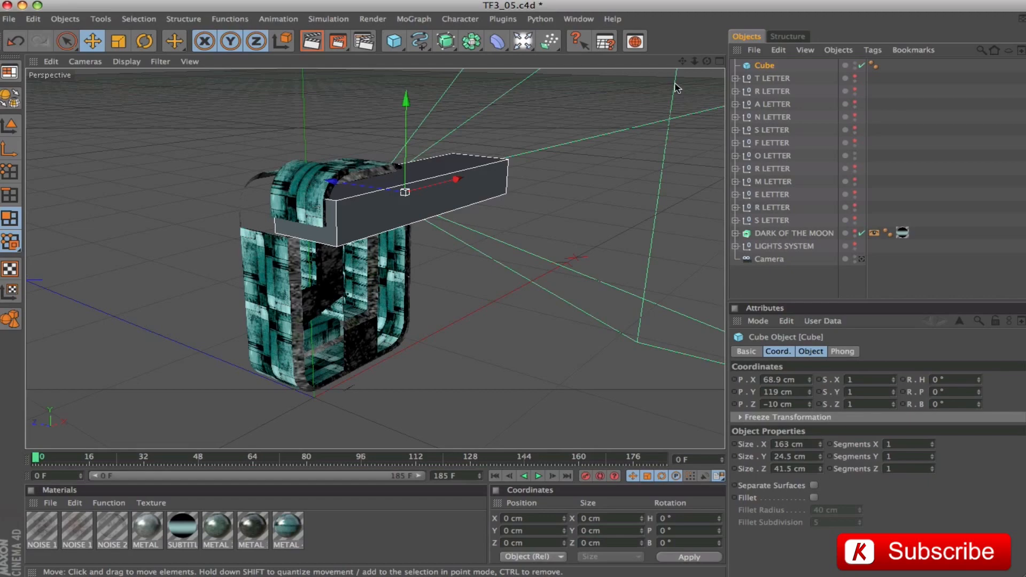
left_click(719, 61)
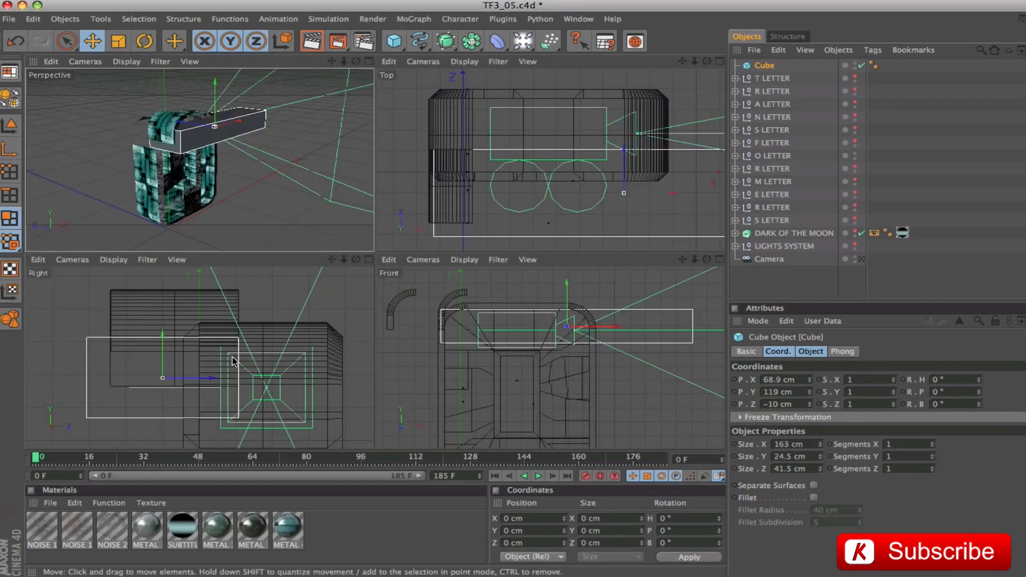
left_click_drag(37, 458, 174, 463)
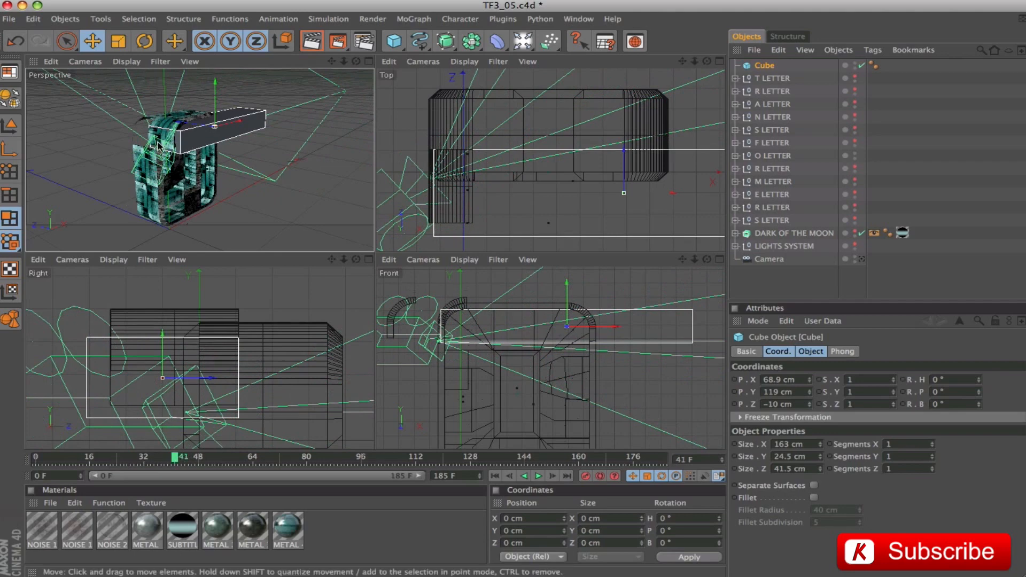
left_click_drag(178, 459, 190, 459)
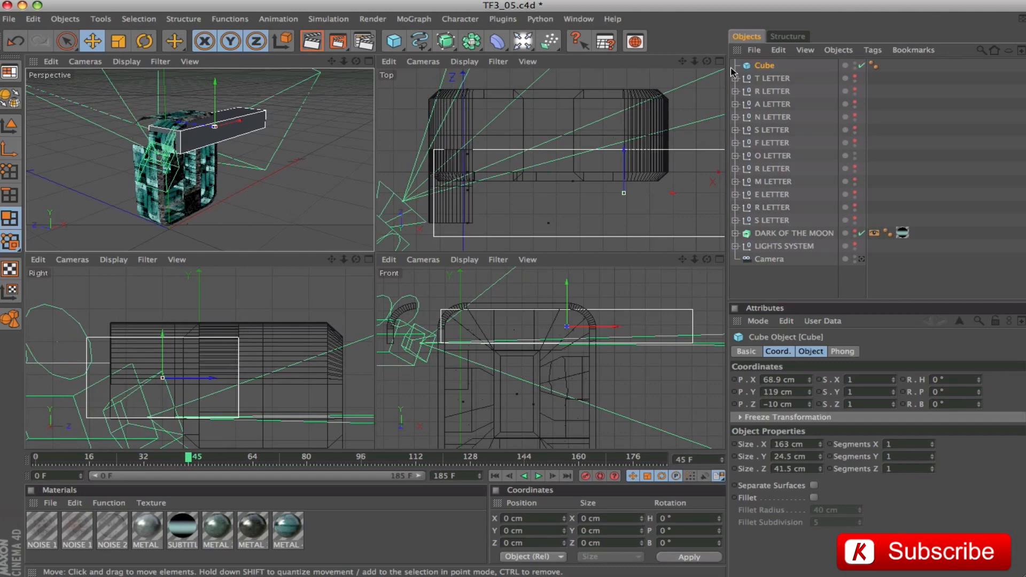
left_click(781, 351)
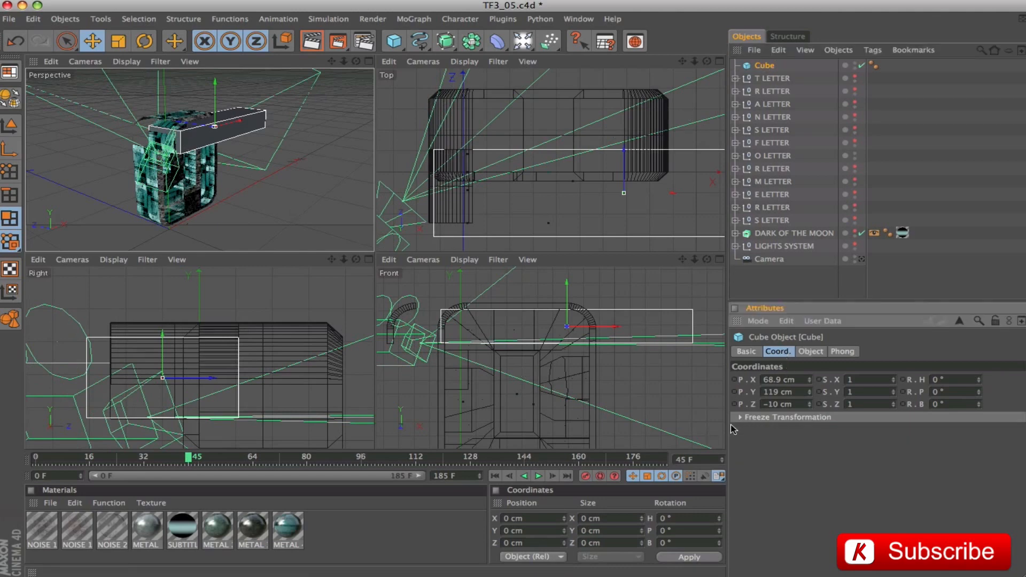
left_click(735, 404, "ctrl")
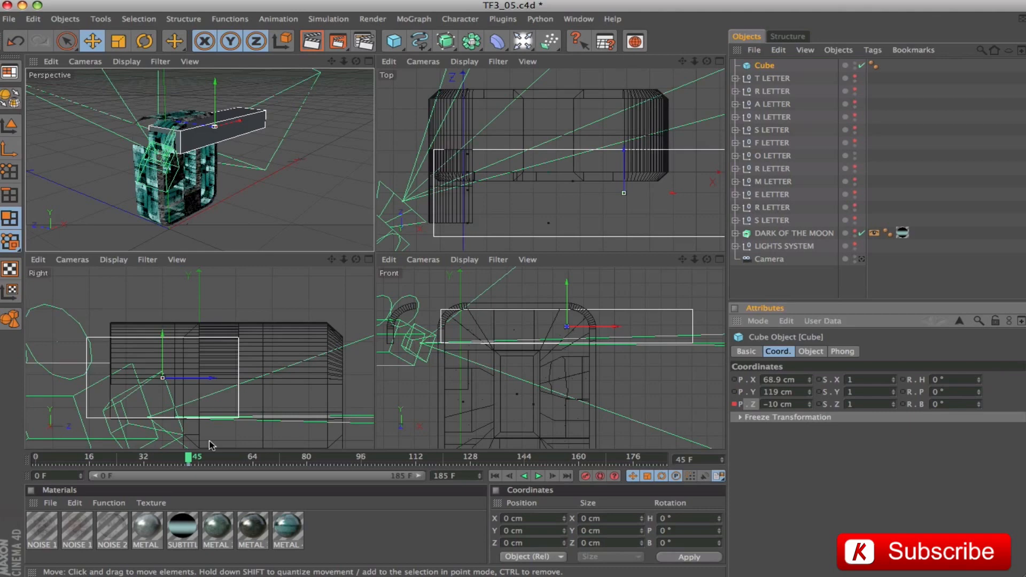
- At frame 41, move the cube along Z to about 14.3 cm, over the letter, and keyframe its Z position
left_click(175, 459)
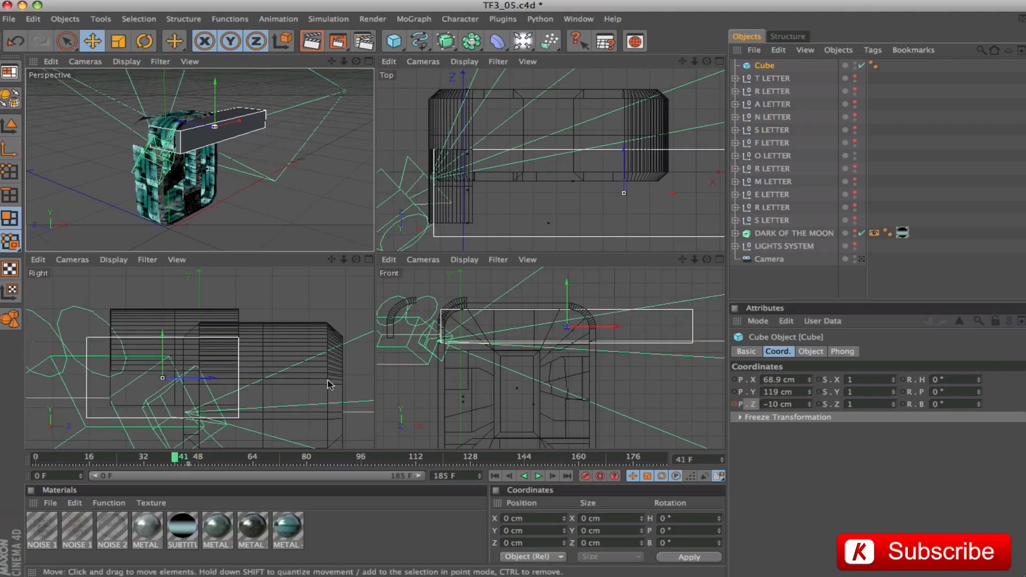
left_click_drag(214, 378, 303, 378)
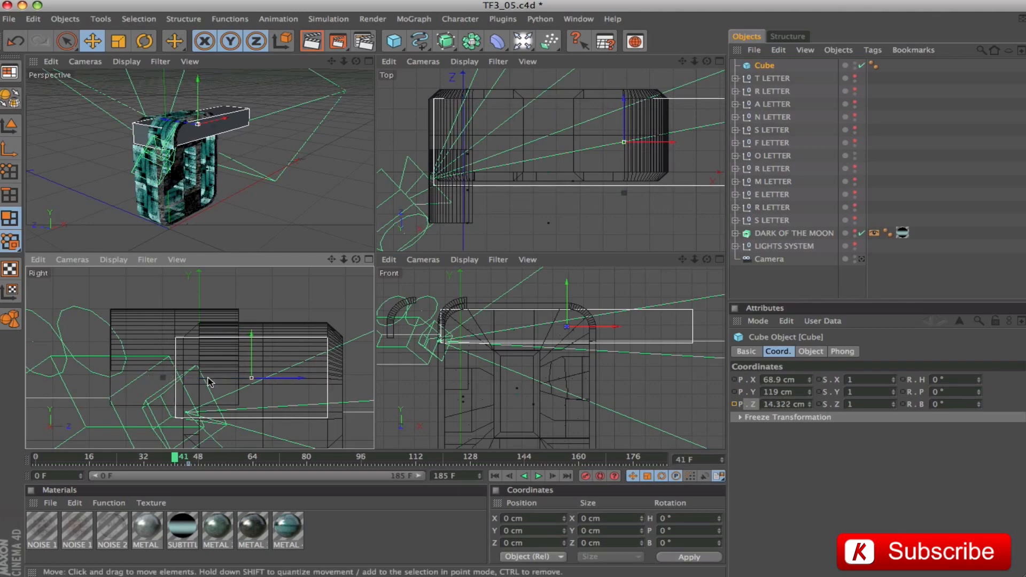
left_click(736, 405)
mouse_move(175, 459)
left_mouse_down()
mouse_move(202, 463)
mouse_move(175, 463)
left_mouse_up()
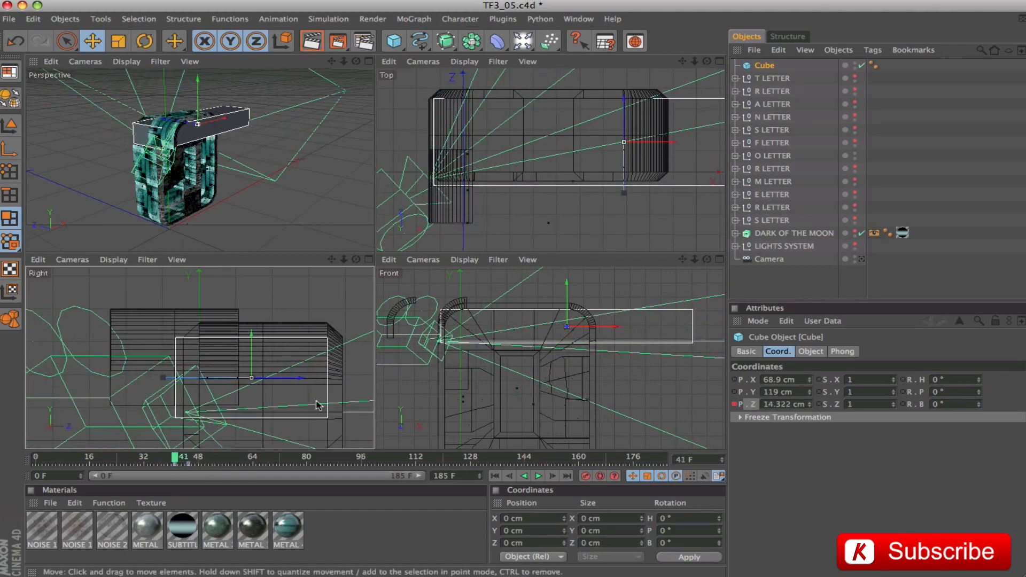
- Look through the Camera in the maximized Perspective view, scrub back to frame 0 and hide the O LETTER group
left_click(861, 259)
left_click(369, 61)
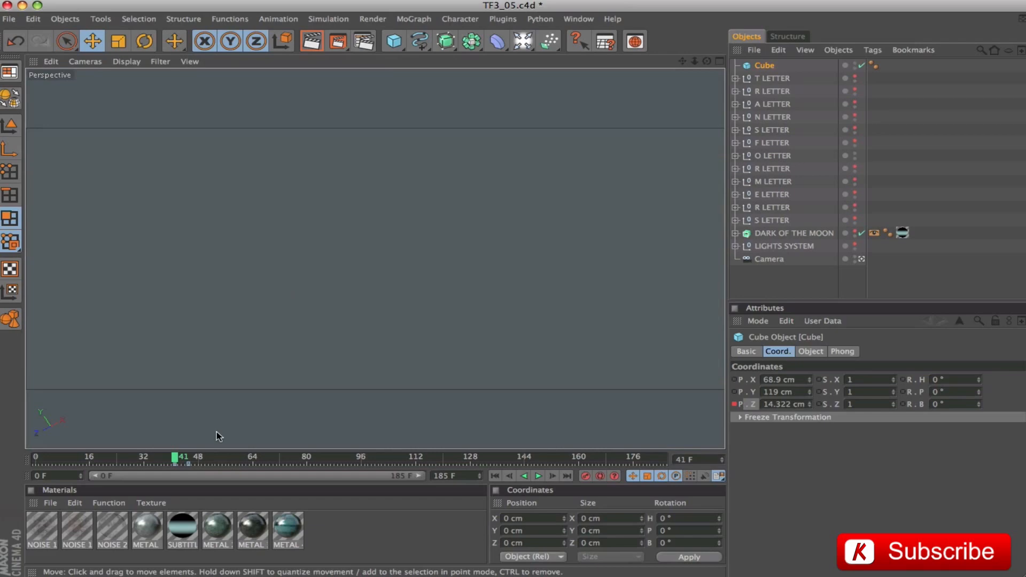
left_click_drag(175, 459, 17, 410)
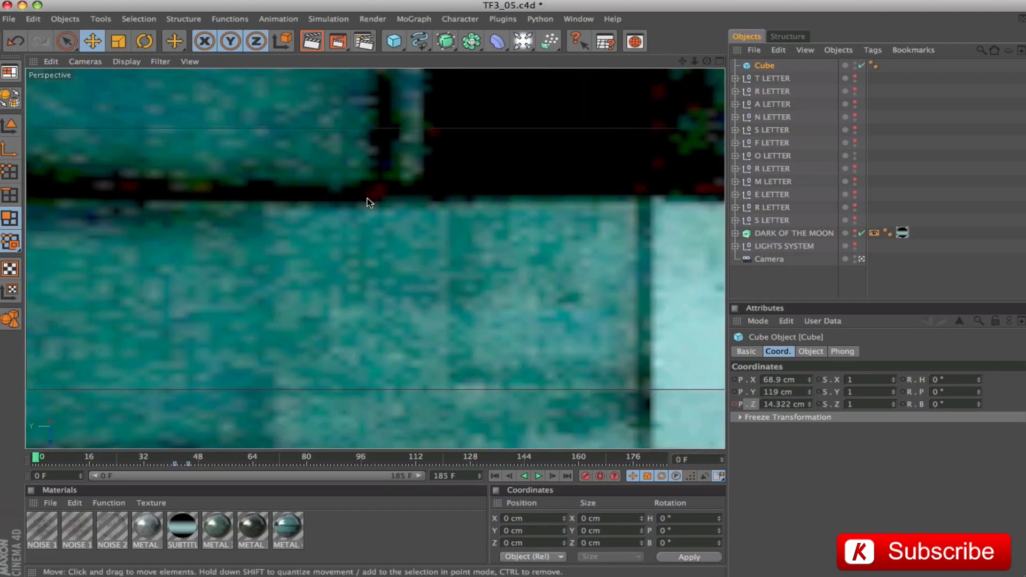
left_click(773, 155)
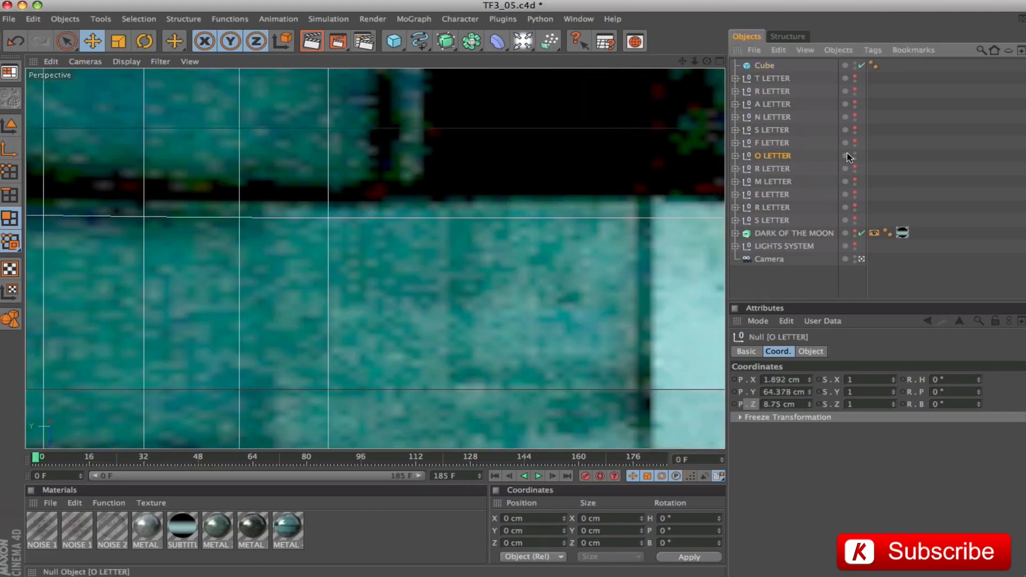
double_click(855, 153)
mouse_move(37, 459)
left_mouse_down()
mouse_move(190, 460)
mouse_move(36, 459)
left_mouse_up()
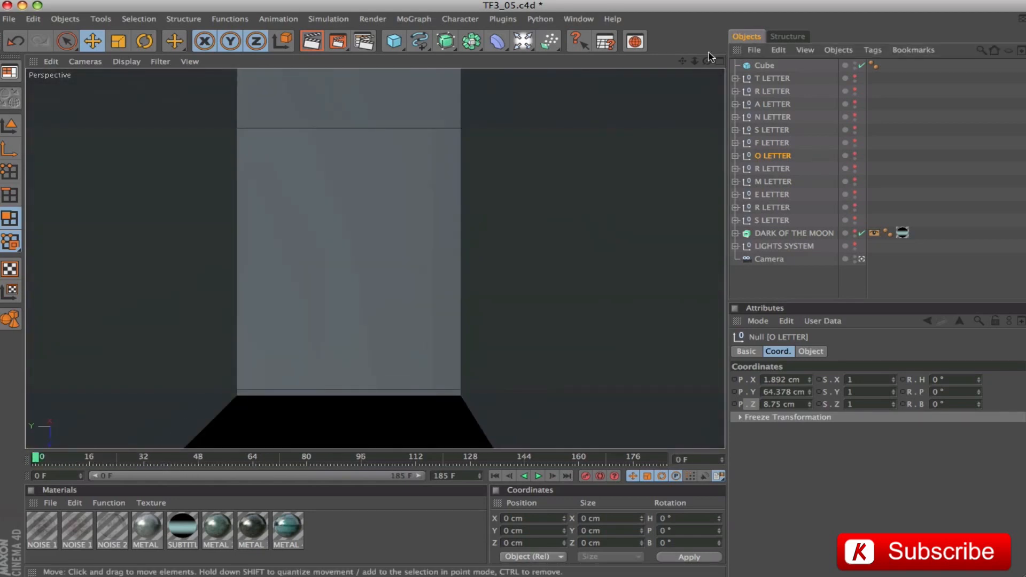
- Leave the Camera's view and return to the maximized Perspective view
left_click(720, 62)
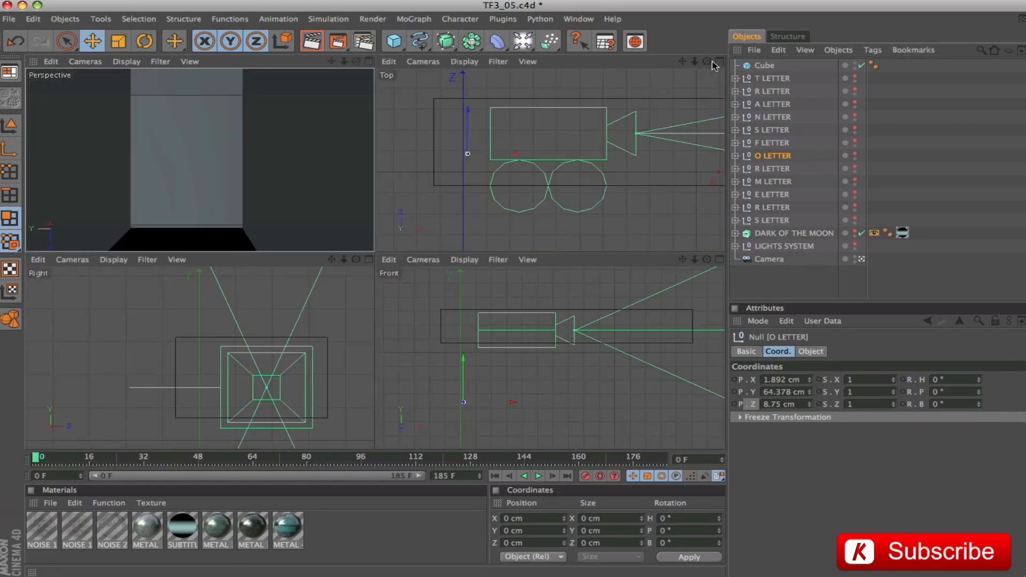
left_click(861, 258)
left_click(370, 61)
- Apply the METAL 3 material to the cube with Cubic projection and a U and V length of 20%
left_click(764, 66)
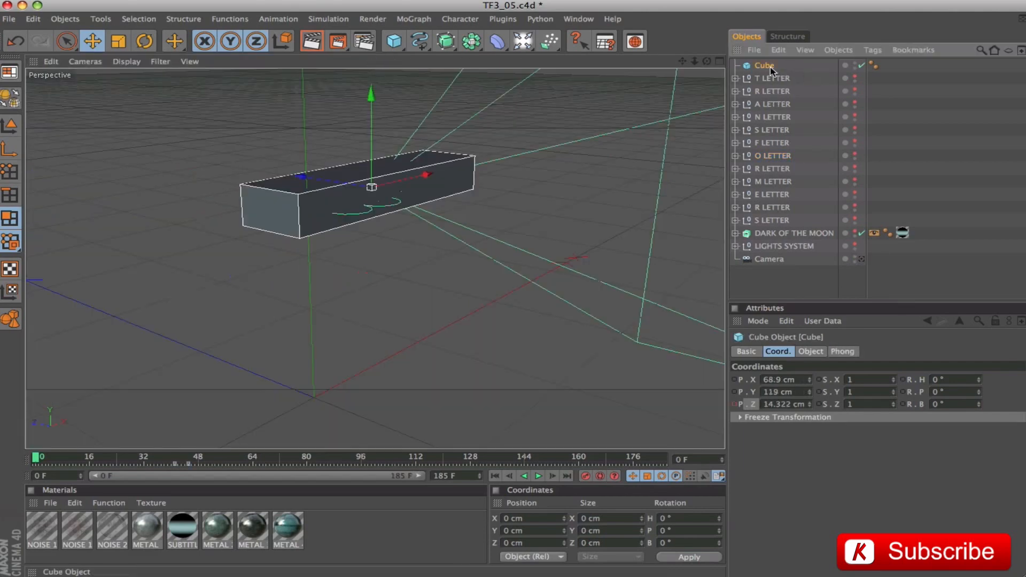
left_click_drag(252, 528, 770, 70)
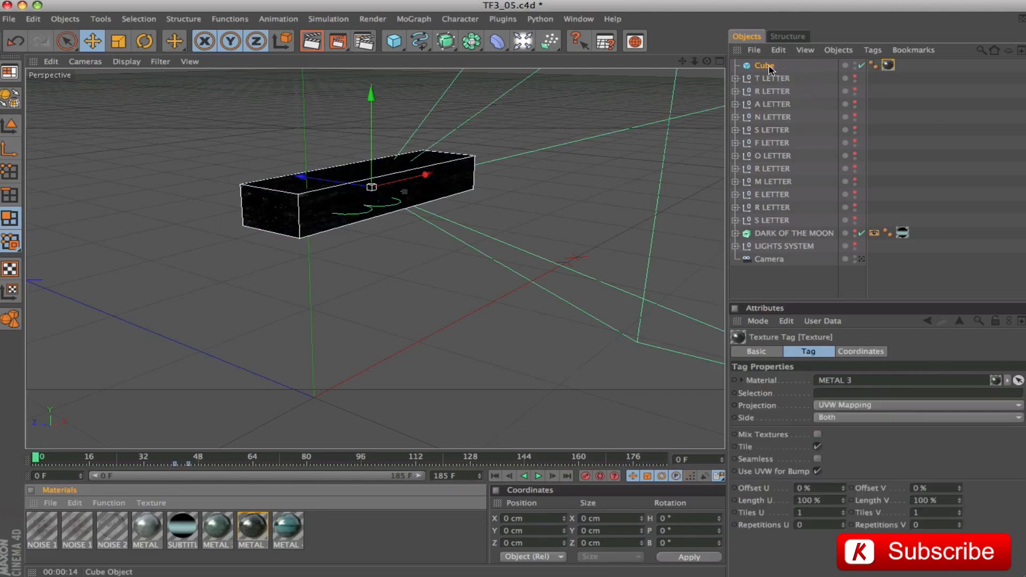
left_click(758, 66)
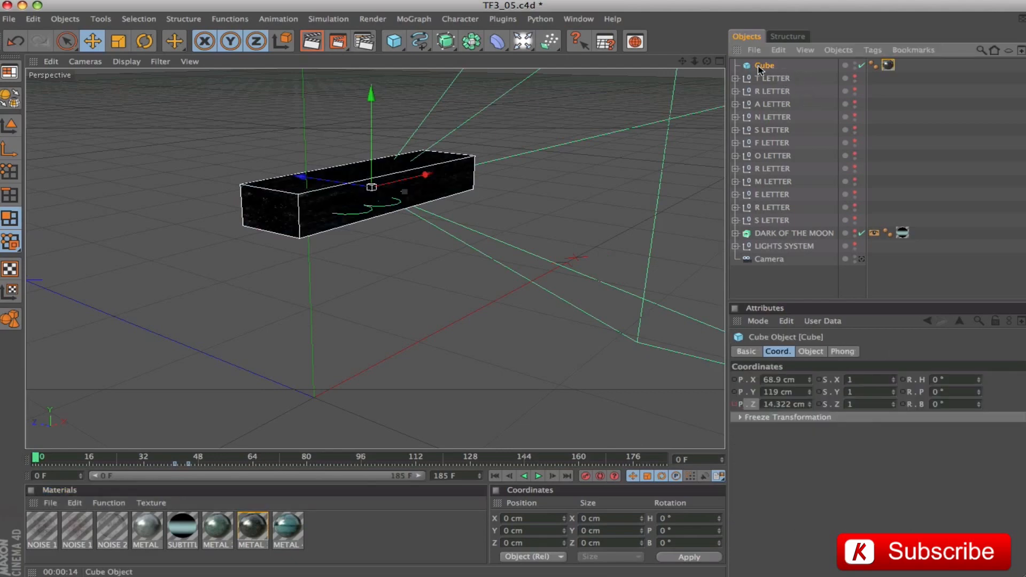
left_click(889, 66)
left_click(842, 407)
left_click(775, 453)
left_click(820, 500)
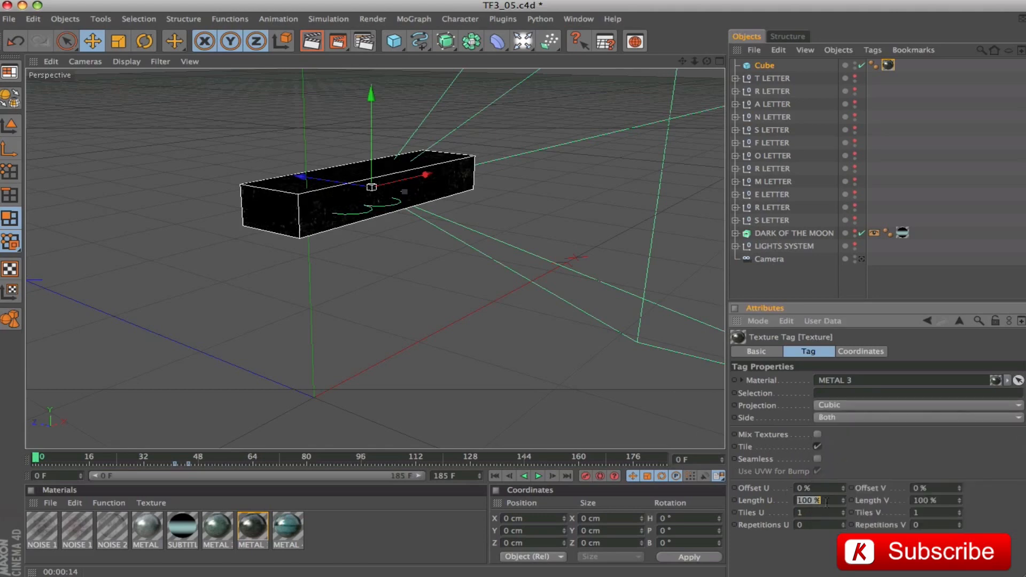
type("20")
key("Tab")
type("2")
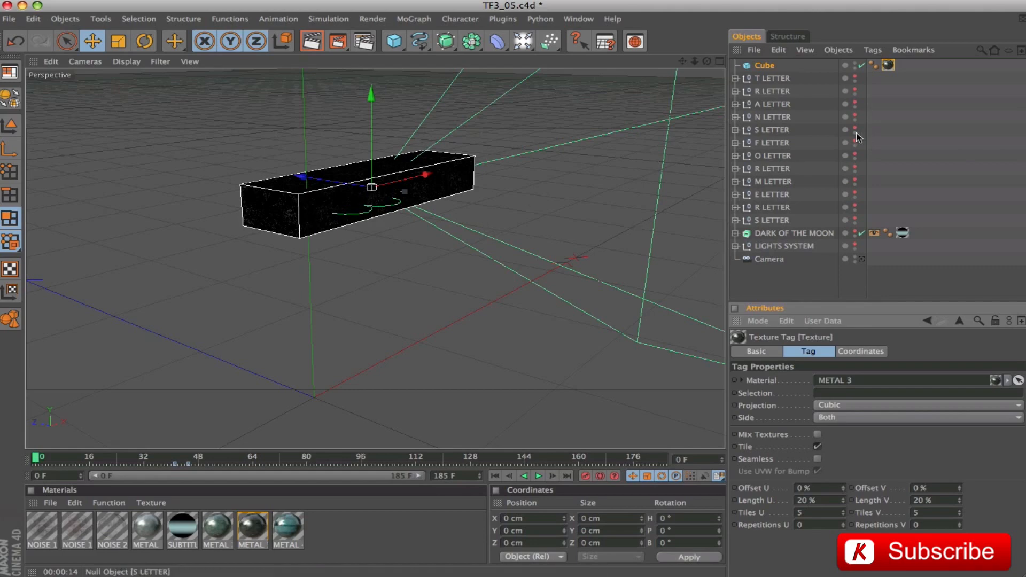
- Convert the cube to an editable polygon object and rename it DARK ROOM
left_click(765, 67)
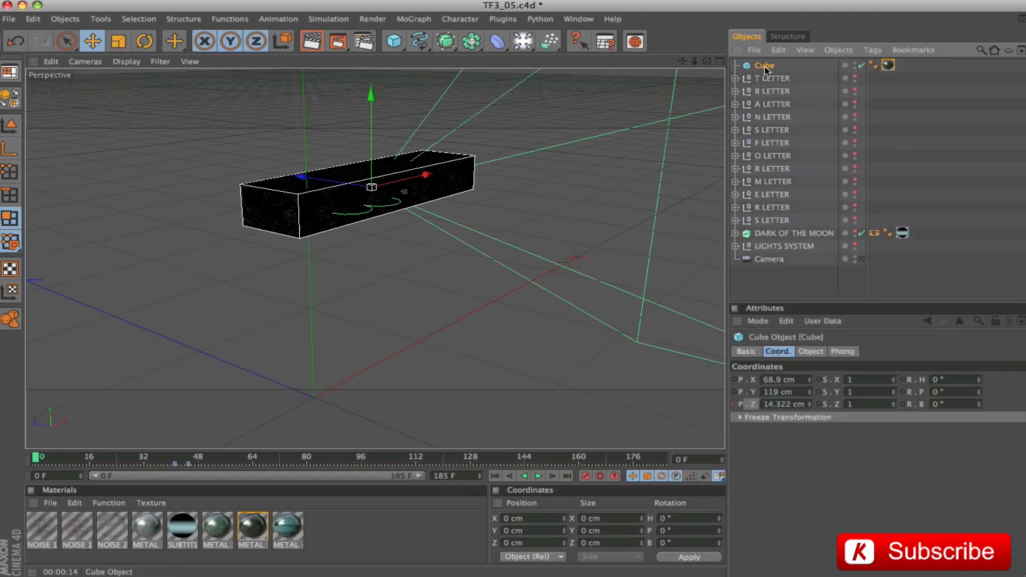
key("c")
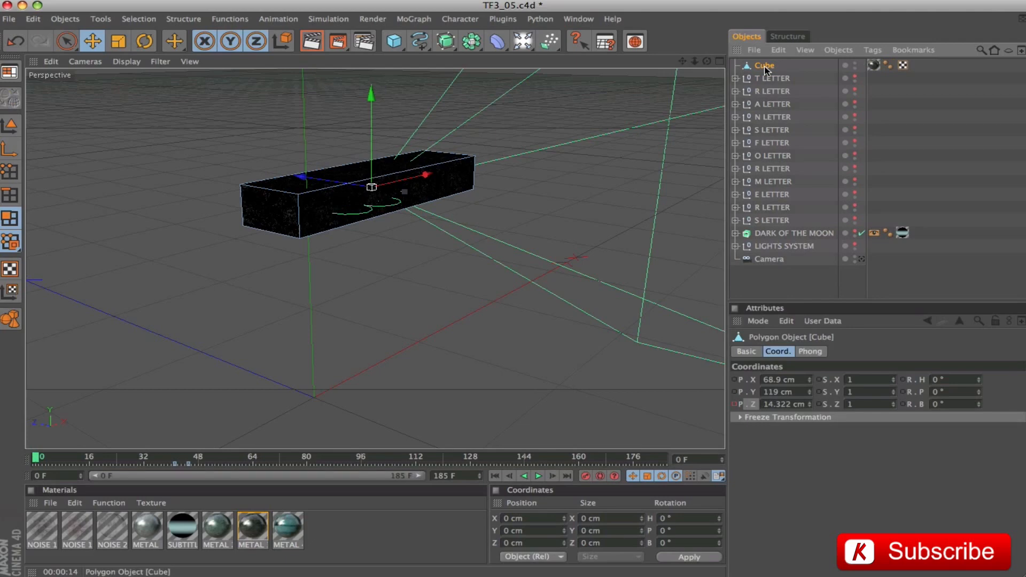
double_click(765, 65)
type("DaRK ROOM")
key("Return")
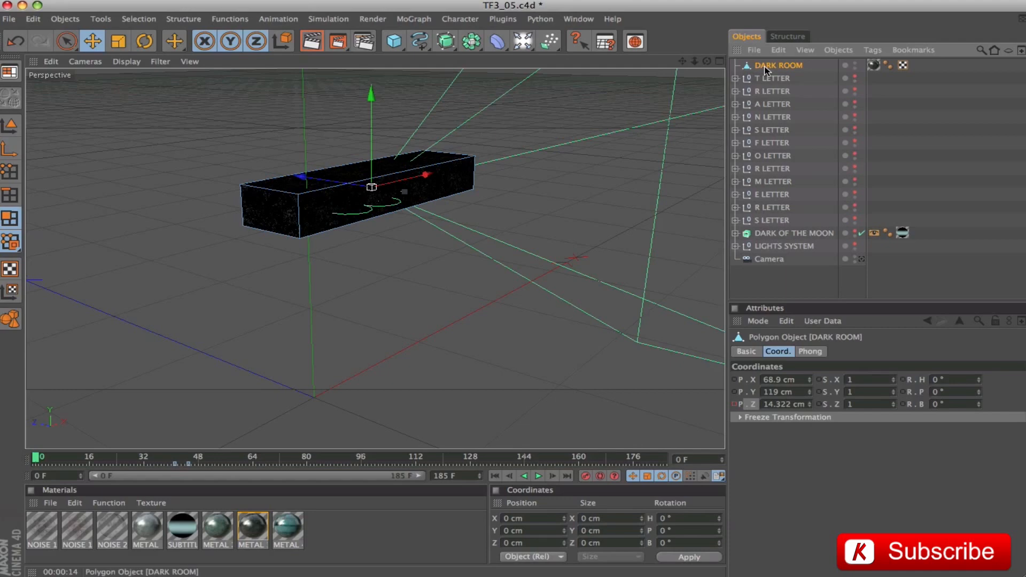
- Delete the end face of the DARK ROOM box so that it is open on that side
left_click(6, 219)
left_click(67, 41)
left_click(271, 210)
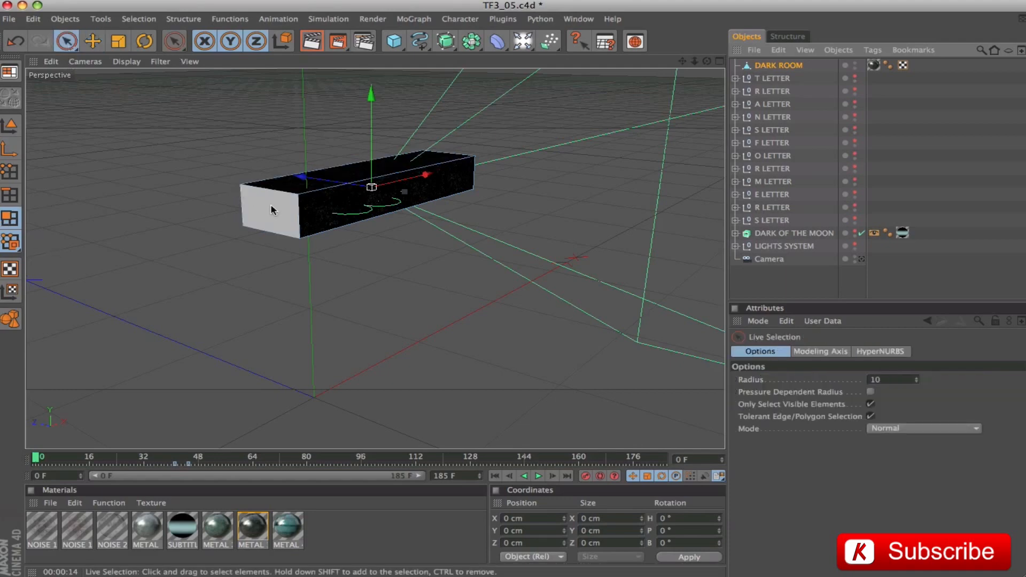
left_click(178, 230)
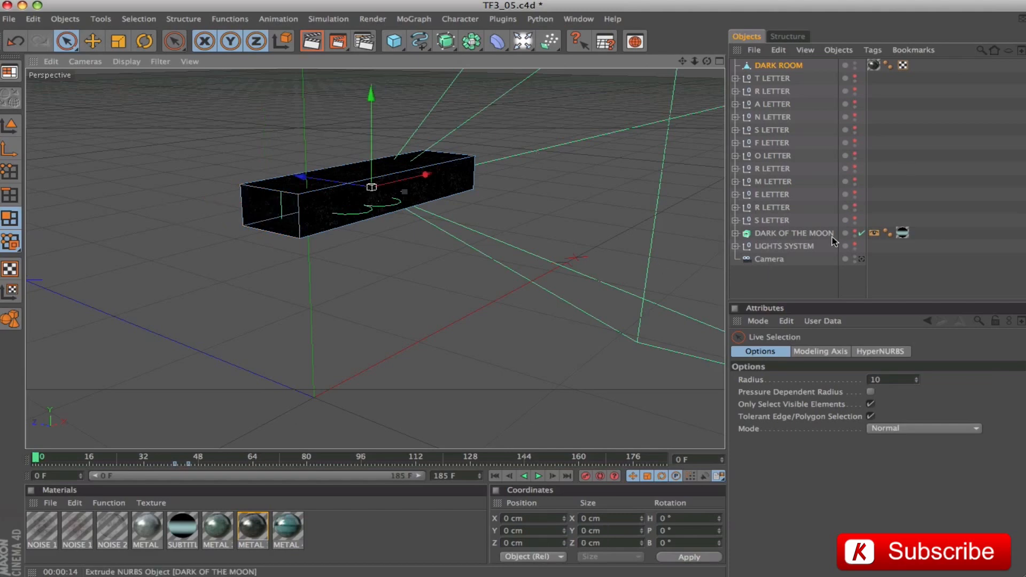
- Check the DARK ROOM's open end through the Camera by scrubbing the early frames, return to frame 0 and leave the Camera's view
left_click(861, 259)
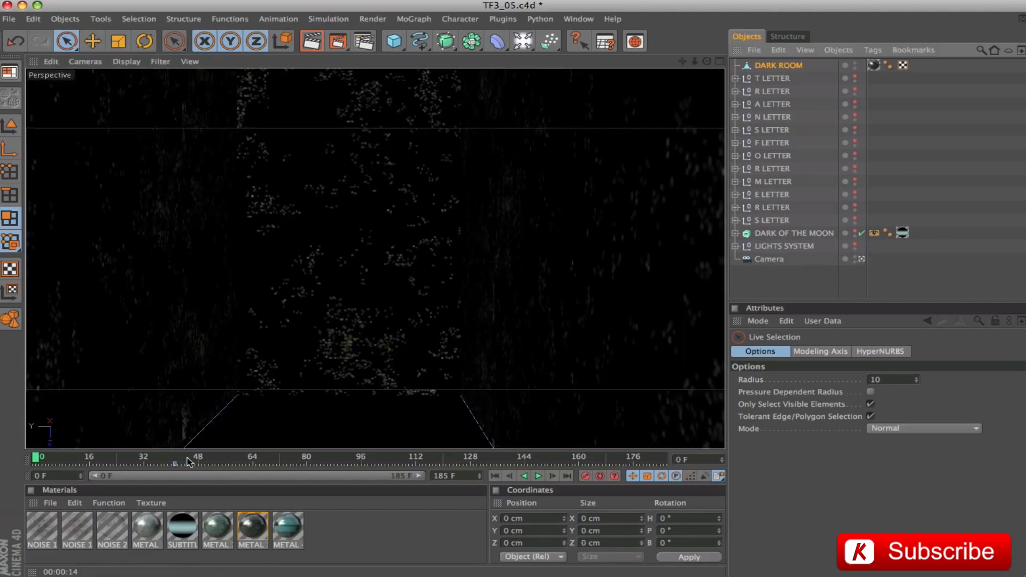
mouse_move(33, 455)
left_mouse_down()
mouse_move(201, 456)
mouse_move(36, 456)
left_mouse_up()
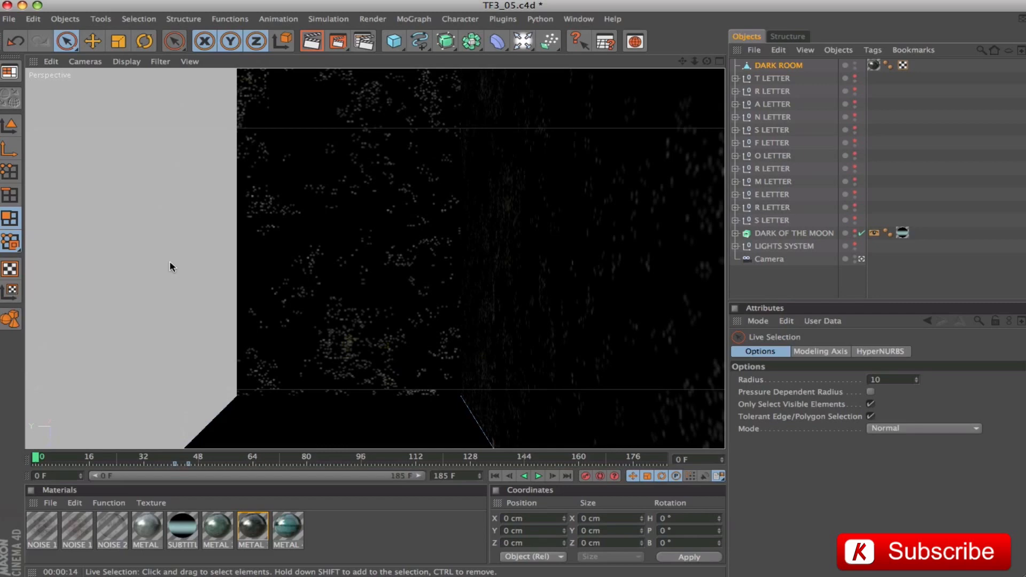
left_click(10, 125)
left_click(124, 457)
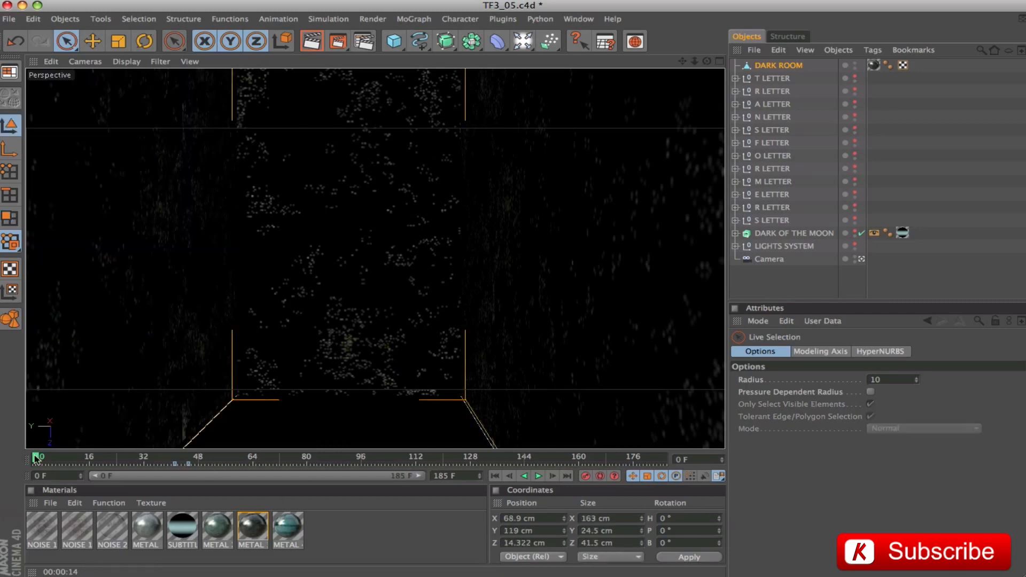
left_click_drag(147, 459, 26, 440)
left_click(861, 259)
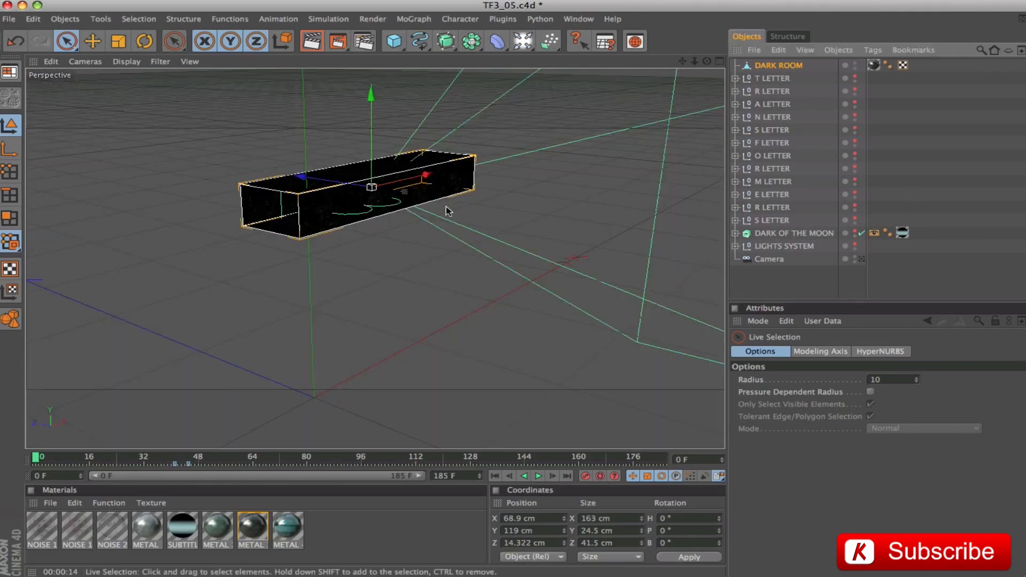
- Hide the DARK ROOM box and the Camera in the editor view and clear the selection
left_click(855, 64)
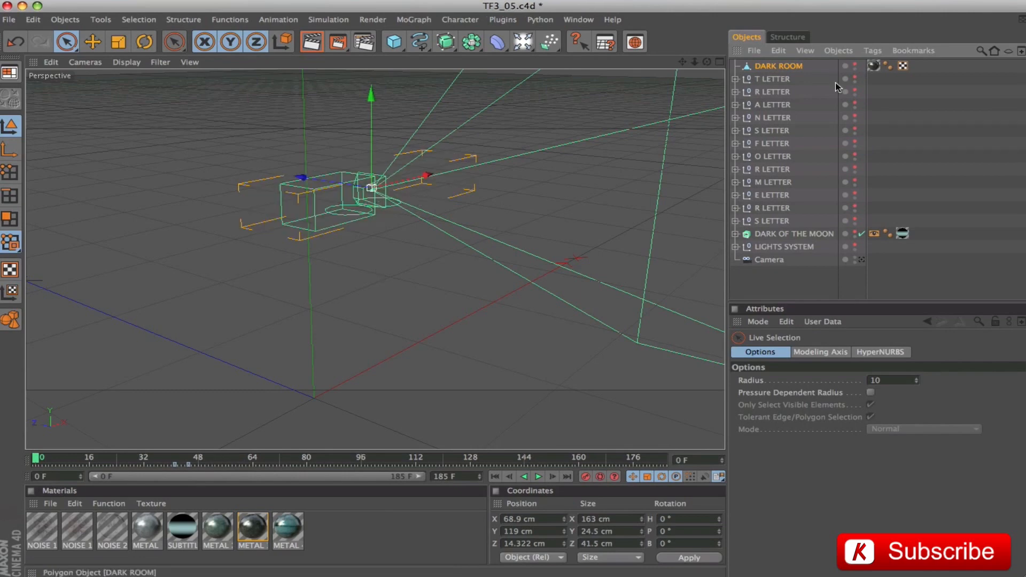
left_click(855, 258)
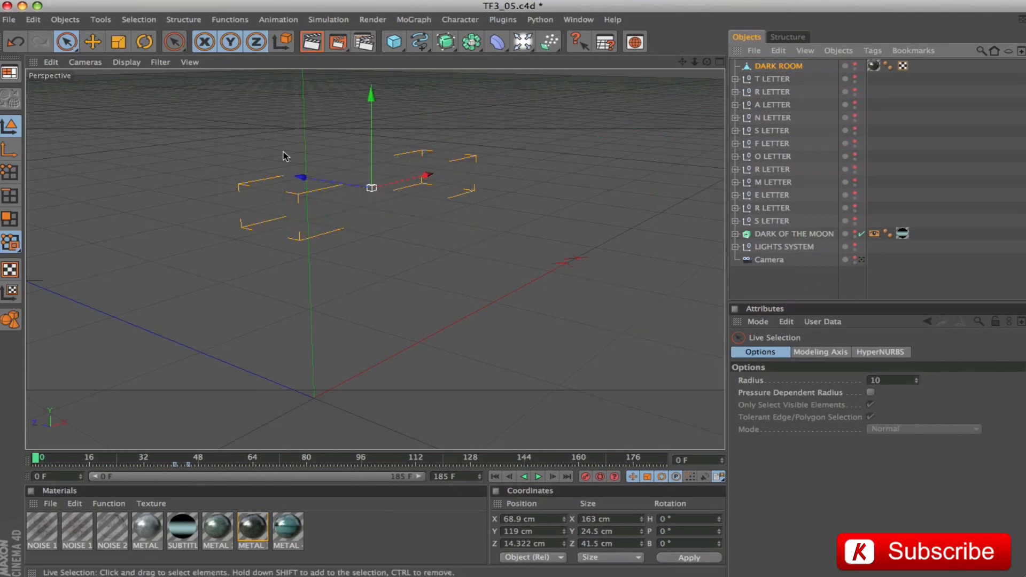
left_click(591, 258)
- Add a cube primitive at the origin and set its X size to 0.76 cm
left_click(394, 42)
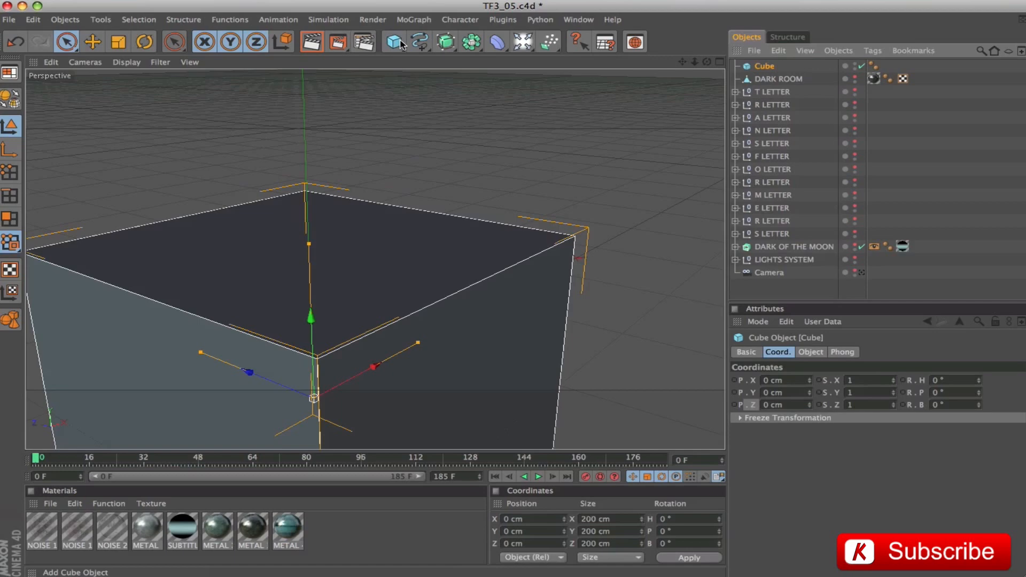
key("o")
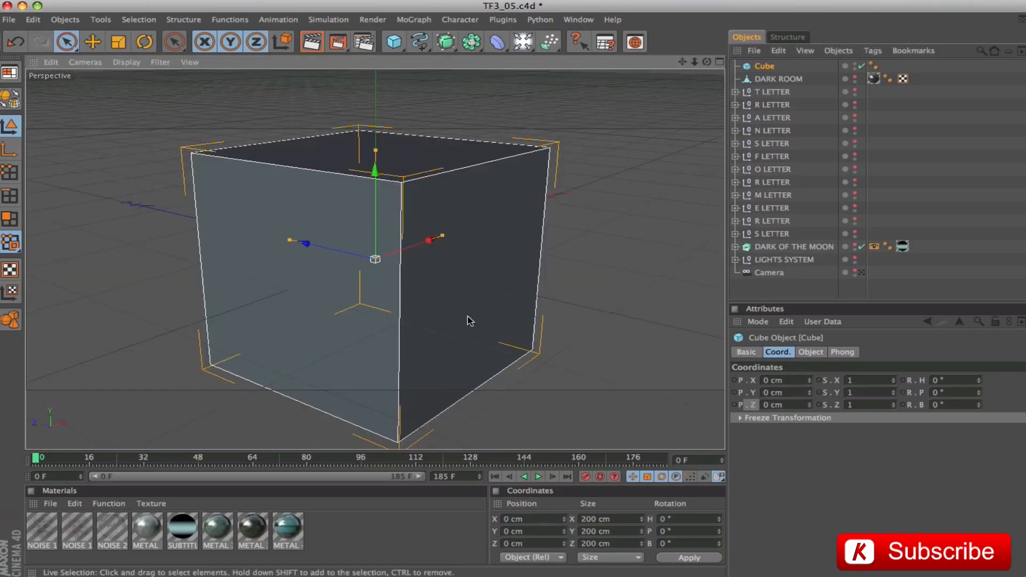
left_click(811, 352)
left_click(789, 380)
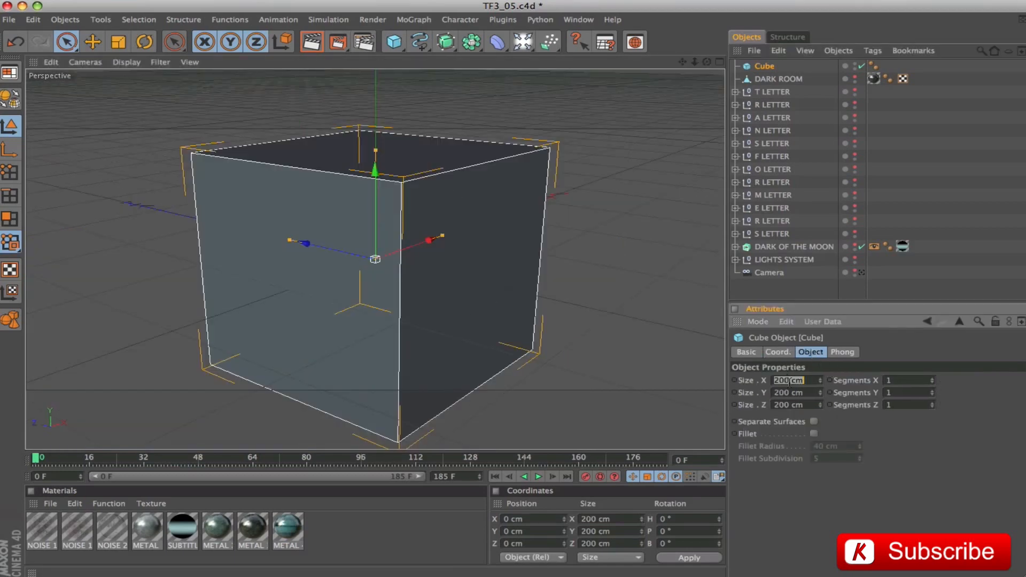
type("0.76")
key("Return")
- Copy the cube's X size to its Y and Z sizes to make it 0.76 cm in every direction
left_click(789, 381)
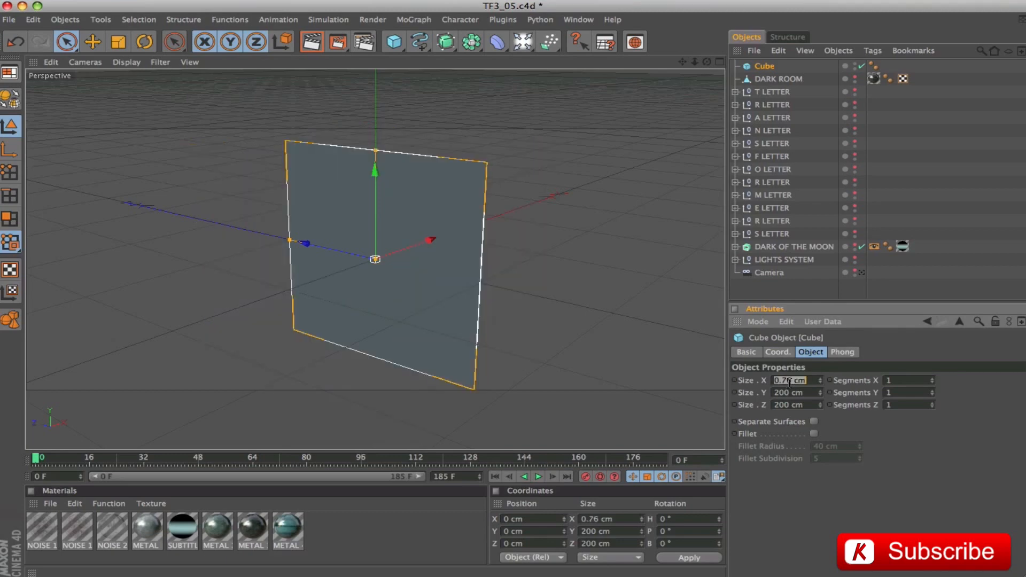
key("ctrl+c")
key("Tab")
key("ctrl+v")
key("Tab")
key("ctrl+v")
key("Return")
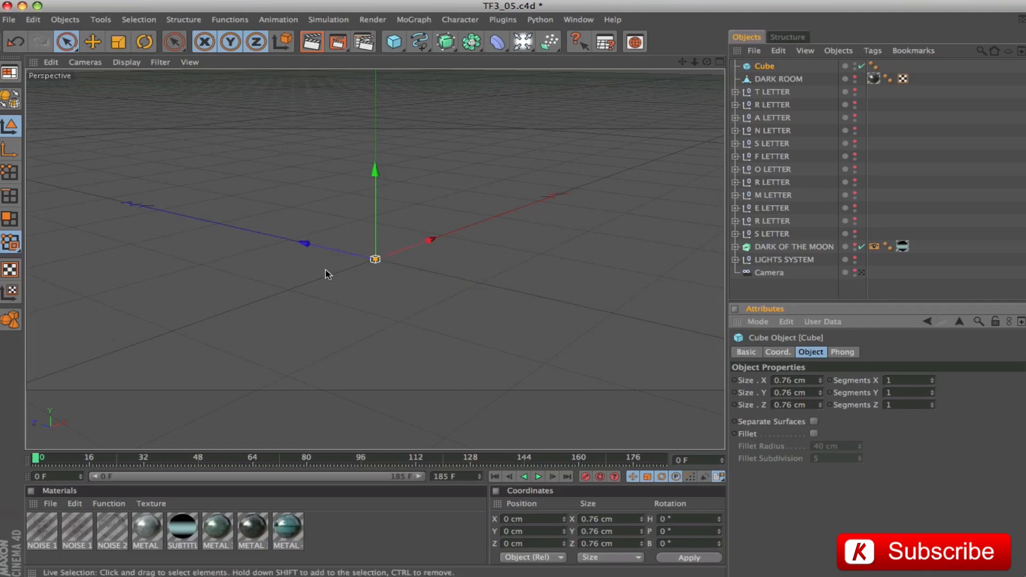
key("o")
mouse_move(636, 245)
left_mouse_down()
mouse_move(599, 252)
mouse_move(626, 252)
left_mouse_up()
left_click_drag(588, 185, 535, 264)
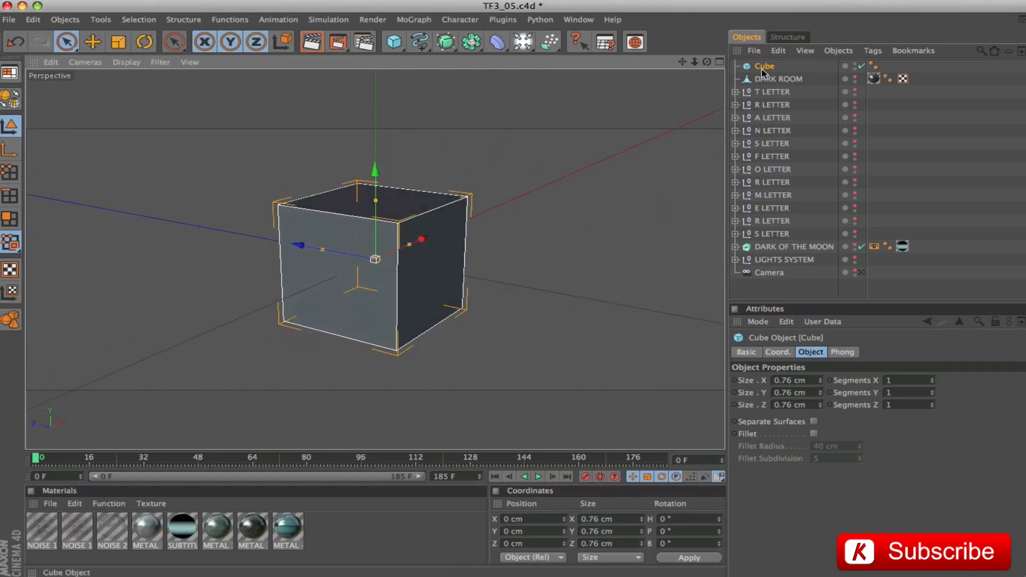
- Apply the METAL 4 material to the cube and set its texture Length U to 137% and Length V to 50%
left_click_drag(283, 531, 769, 66)
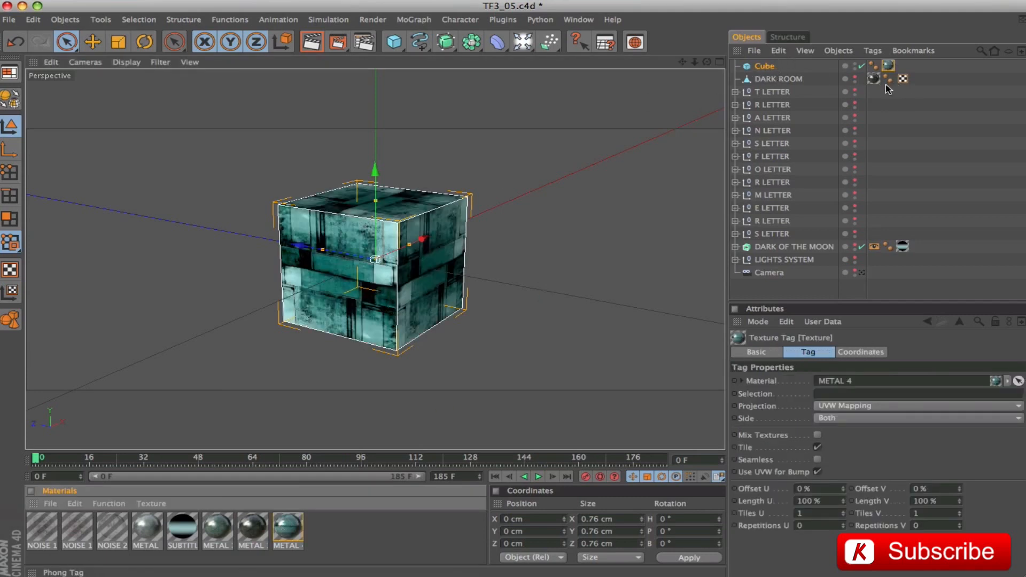
left_click(888, 66)
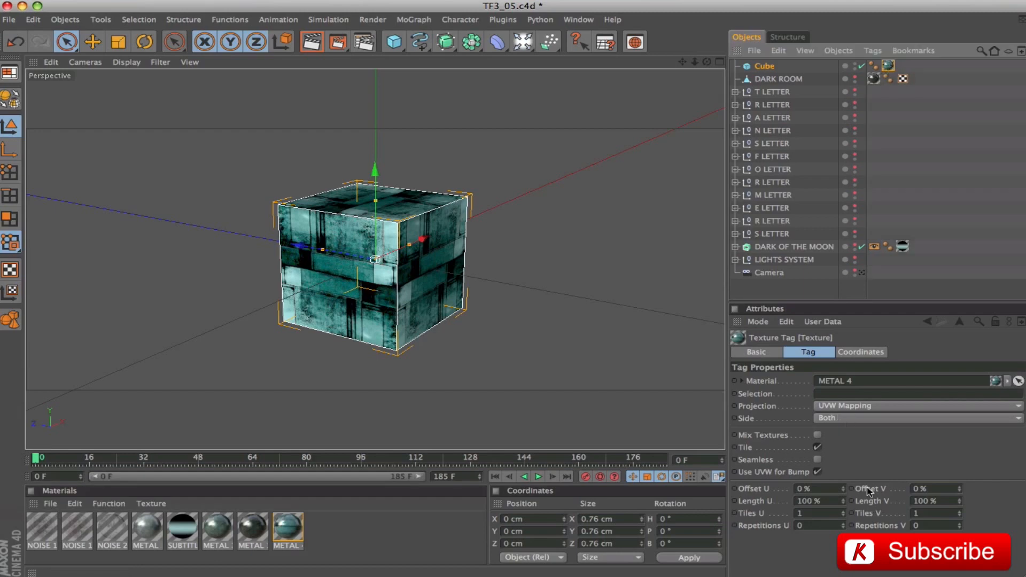
left_click(832, 502)
type("137")
key("Tab")
type("50")
key("Return")
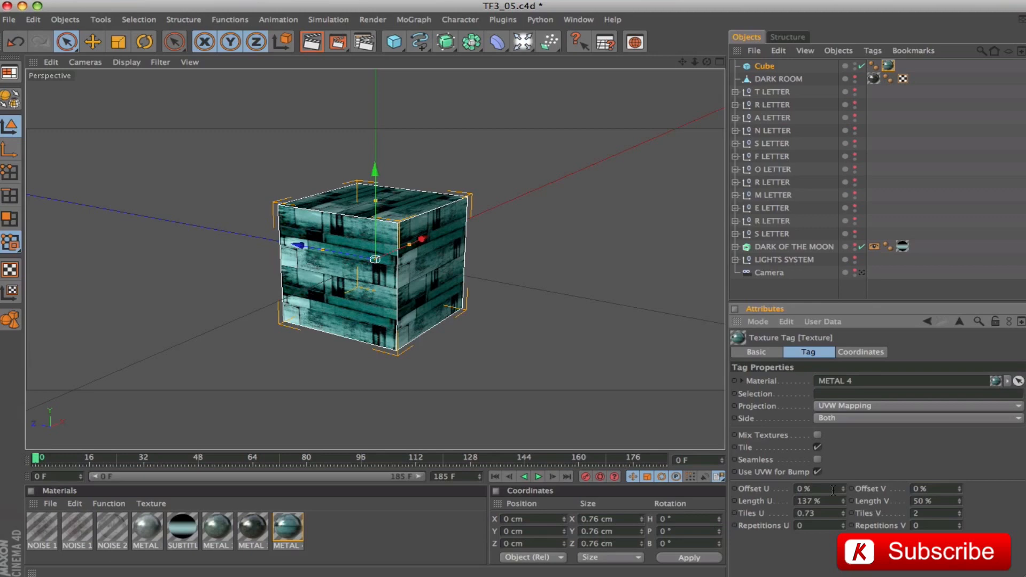
- Convert the cube to an editable polygon object and rename it RHOMBUS
left_click(765, 66)
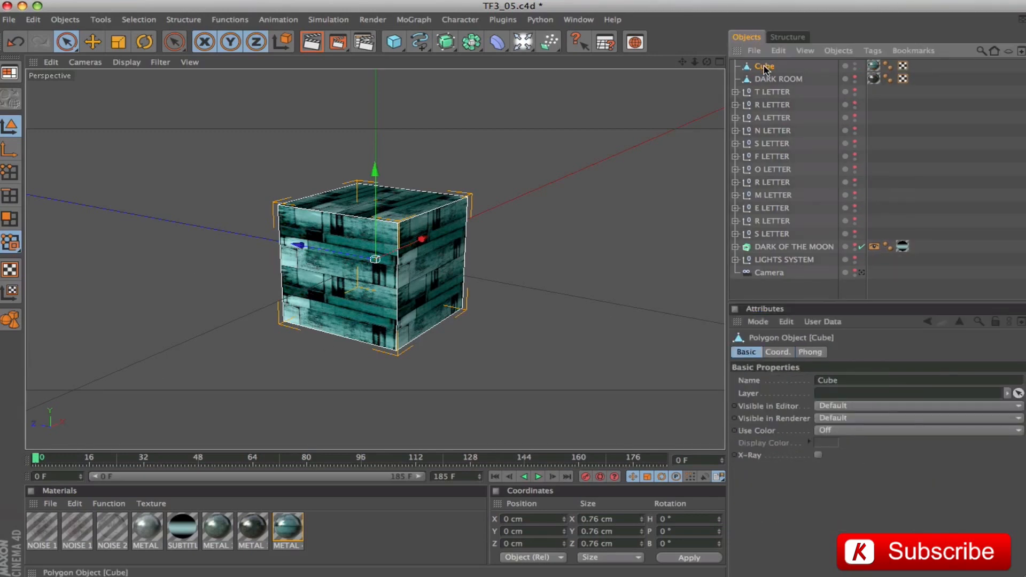
double_click(765, 67)
type("RHOMB")
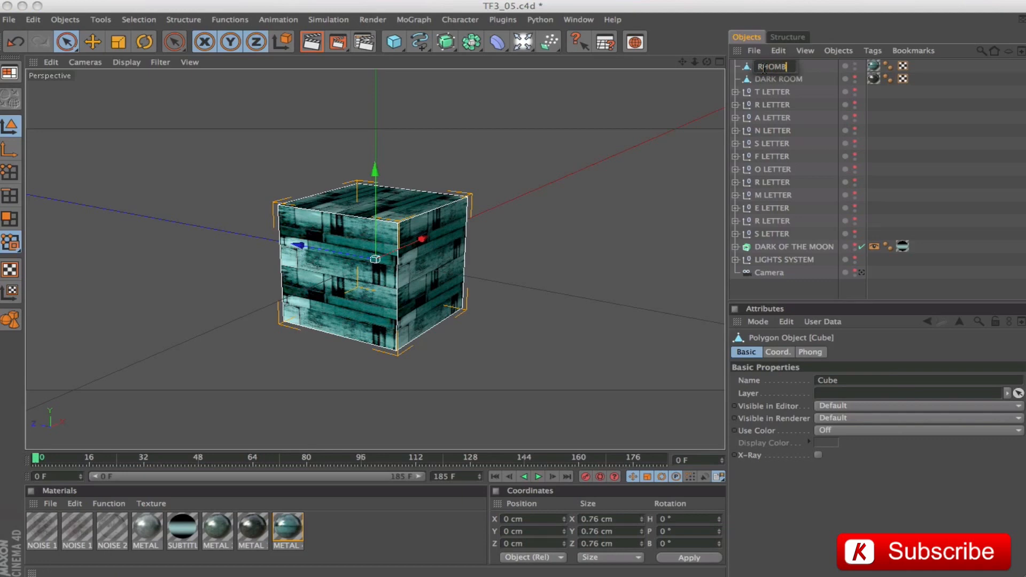
type("US")
key("Return")
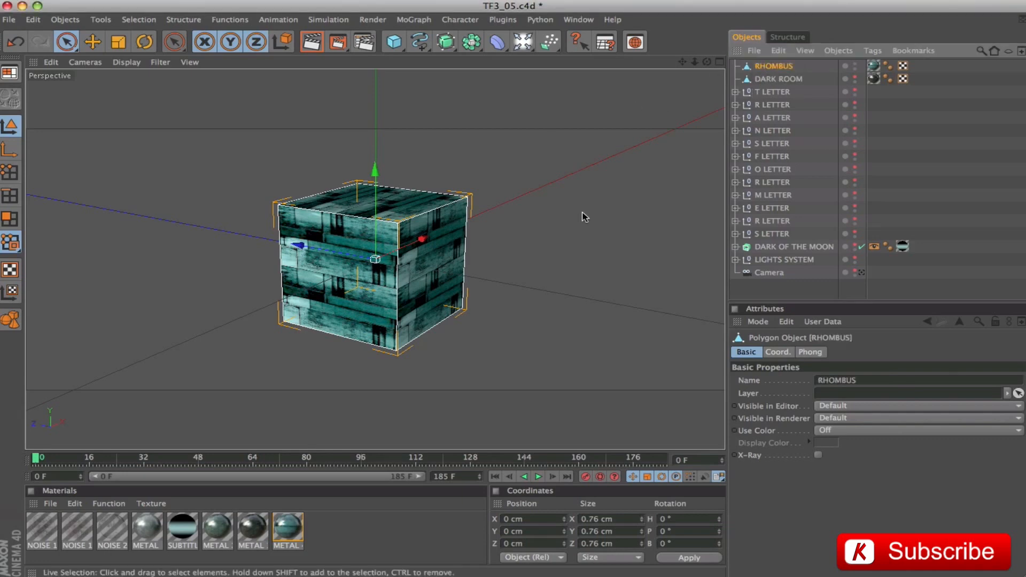
- Switch to polygon editing and select the cube's top face
left_click(9, 218)
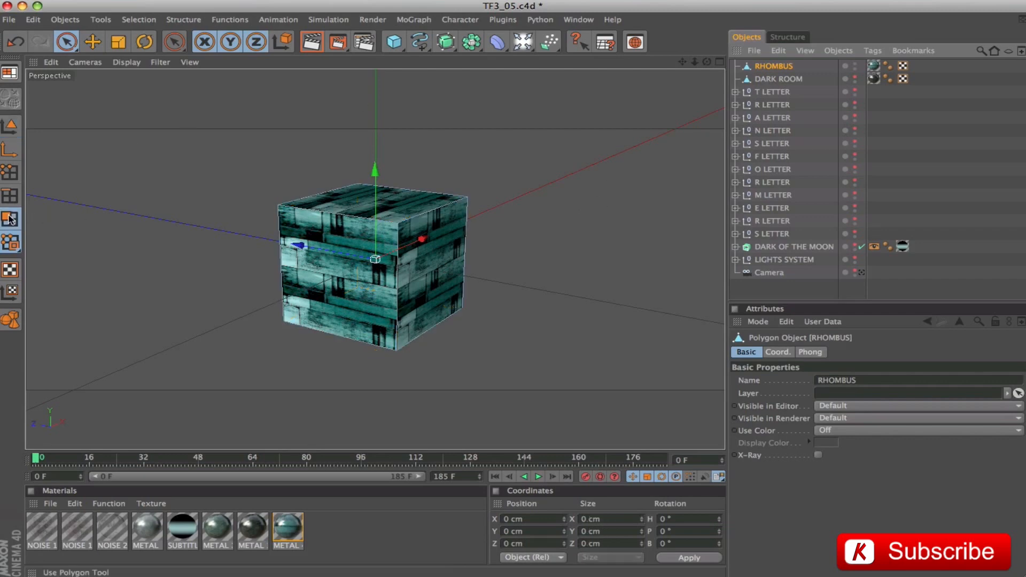
left_click(369, 198)
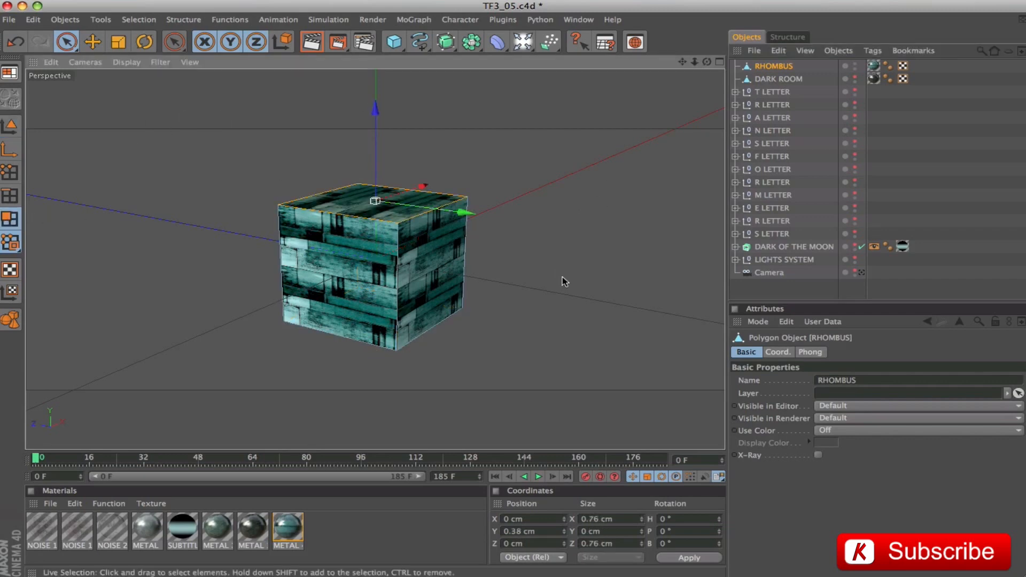
left_click(776, 353)
double_click(795, 407)
key("super+z")
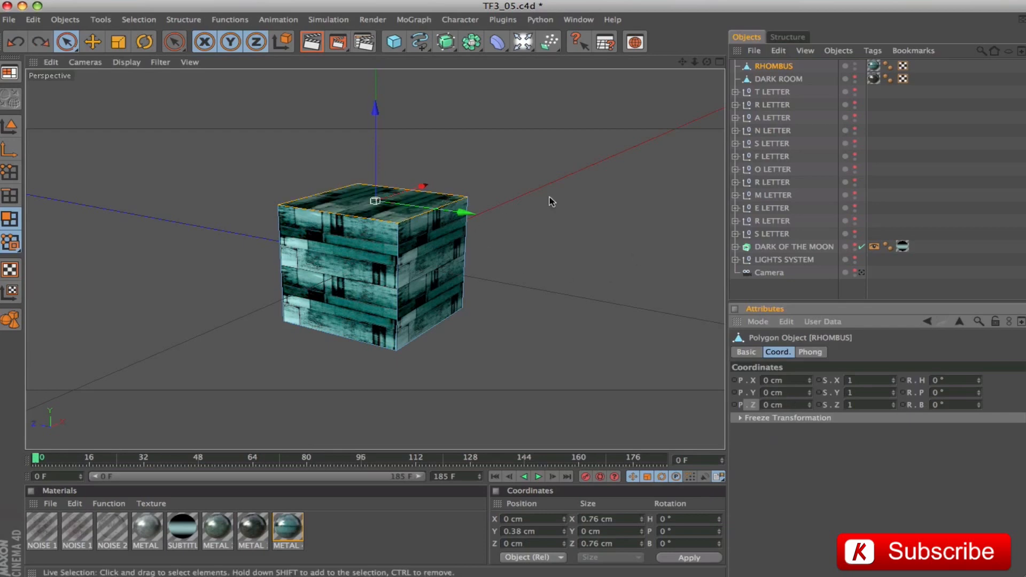
- Slant the RHOMBUS by setting its top face's Z position to 0.35 cm, and return to model mode with nothing selected
left_click_drag(454, 215, 409, 206)
double_click(544, 544)
type("0.35")
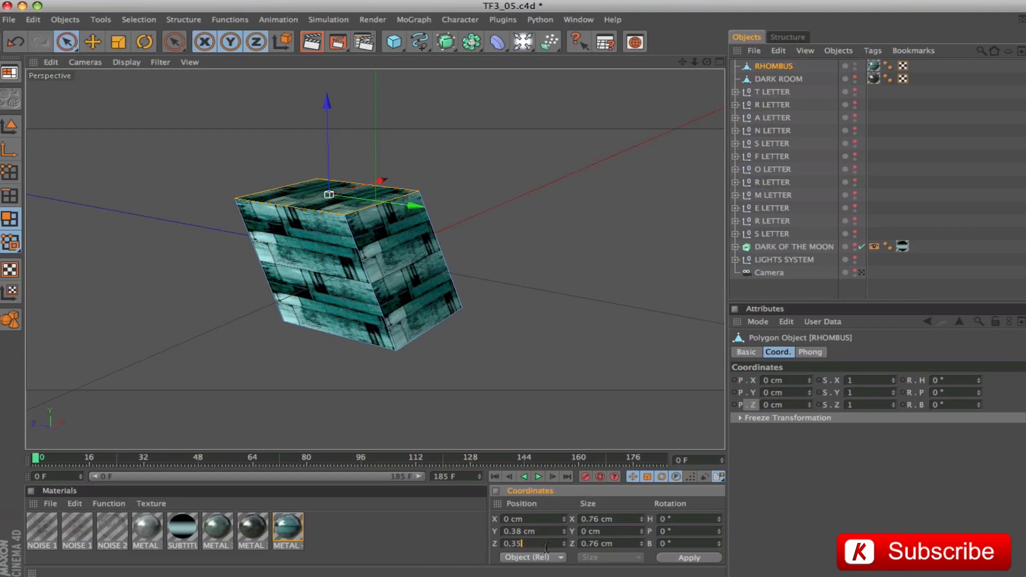
key("Return")
left_click_drag(536, 266, 604, 257)
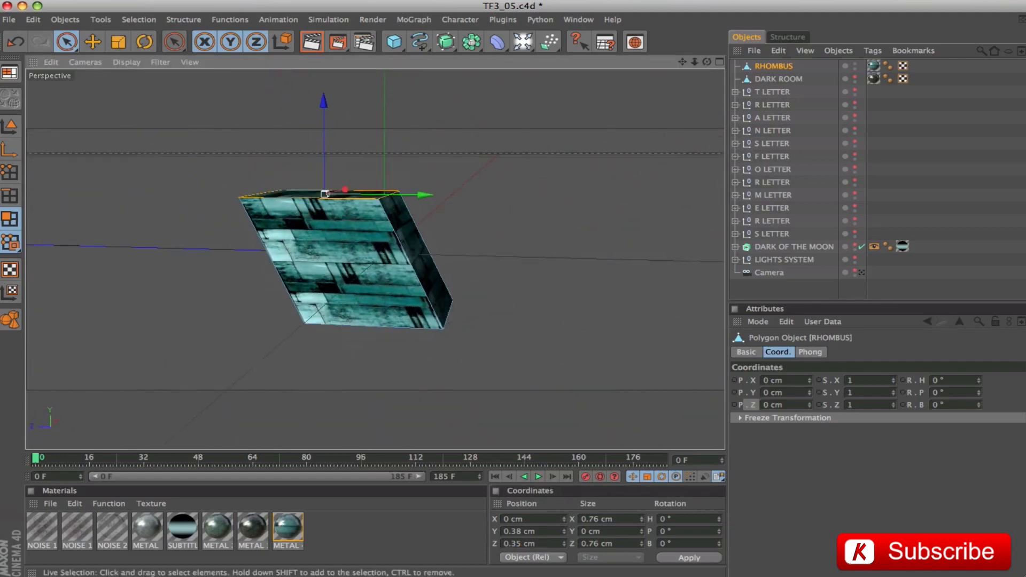
left_click(10, 125)
left_click(398, 169)
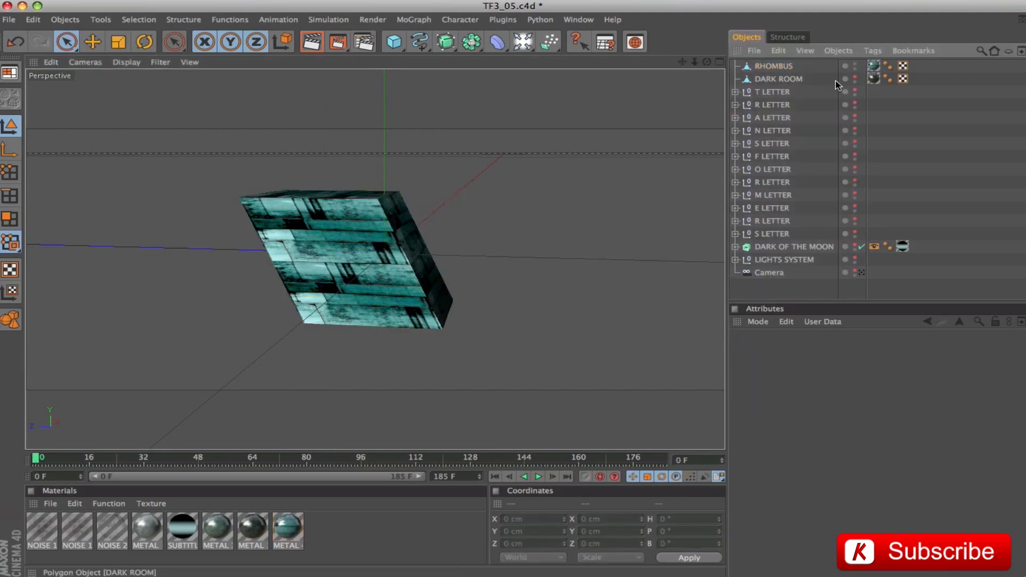
- Add a MoGraph Cloner object to the scene
left_click(793, 80)
left_click(781, 69, "shift")
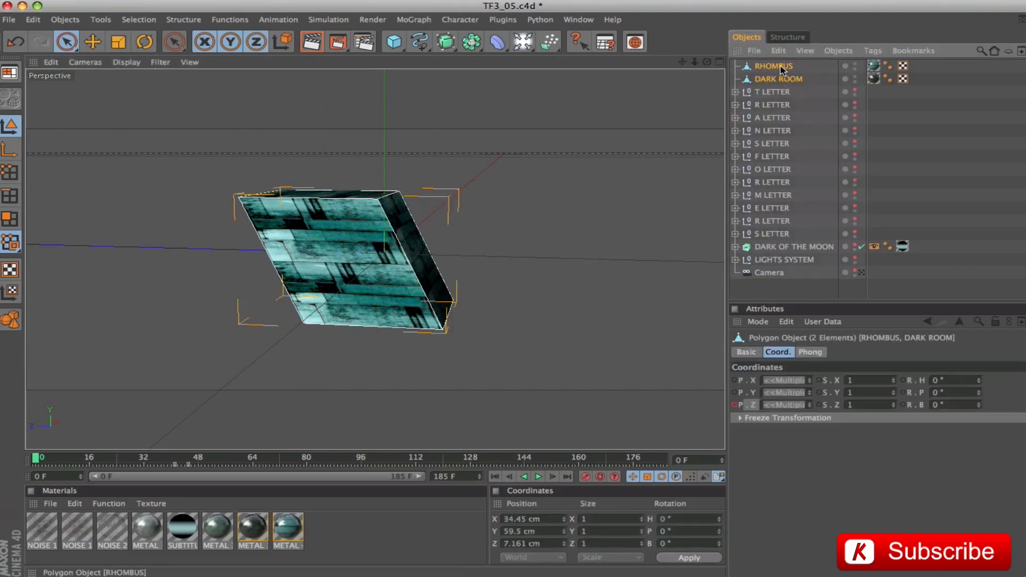
key("o")
left_click_drag(707, 62, 668, 177)
left_click_drag(681, 63, 690, 89)
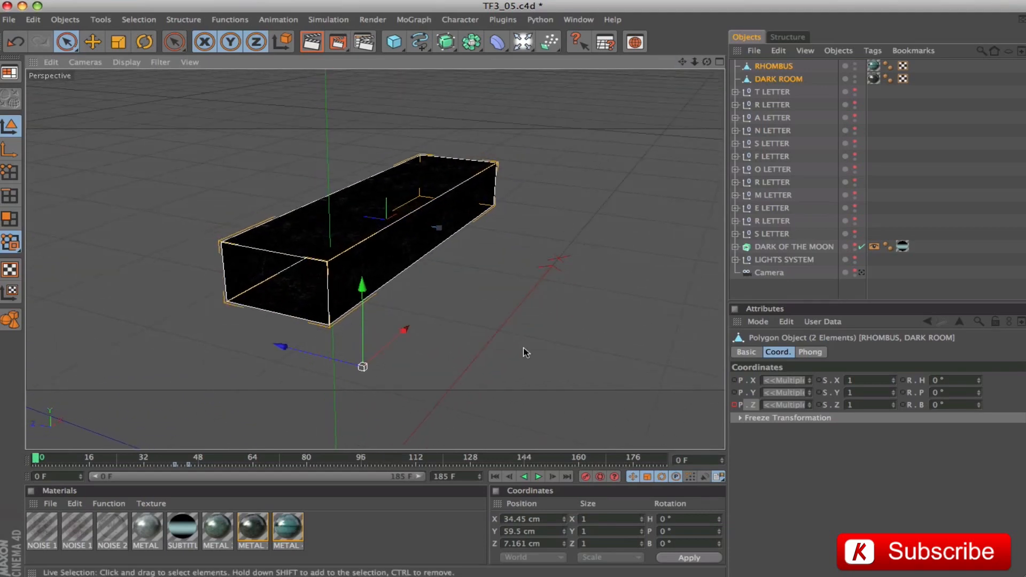
left_click(756, 287)
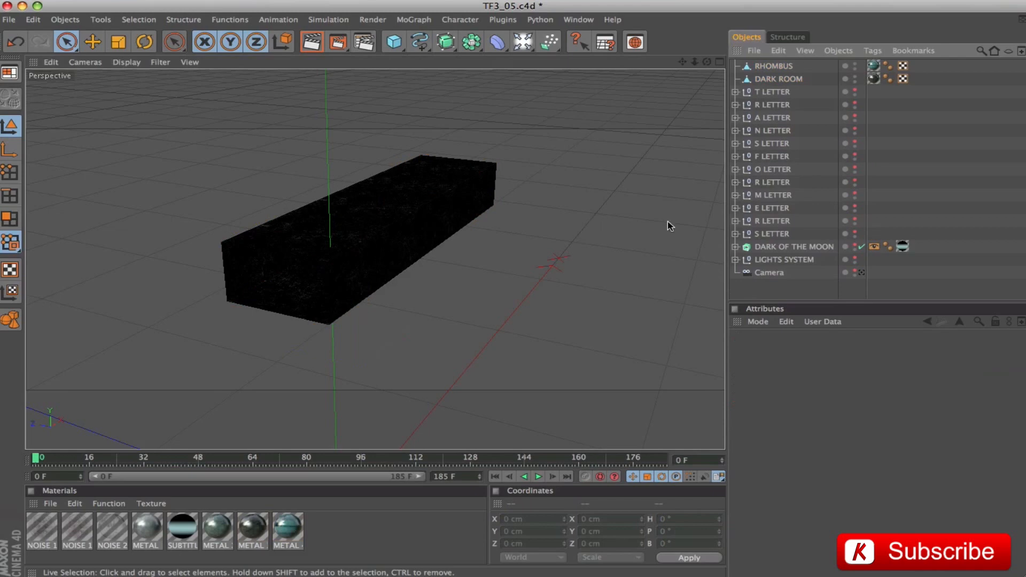
left_click(414, 19)
left_click(422, 116)
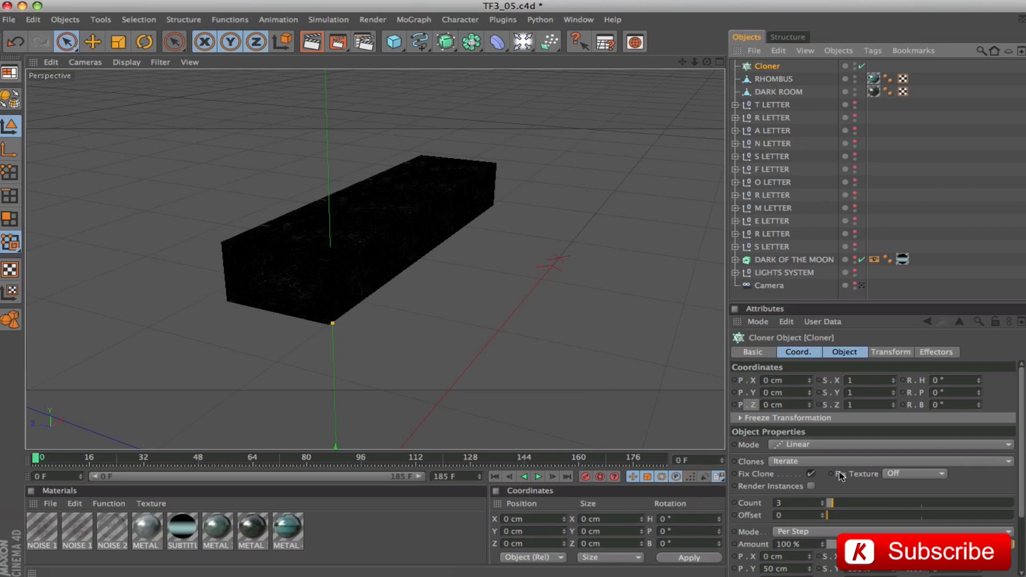
- Set the Cloner's mode to Object with DARK ROOM as the target object, and turn off Align Clone
left_click(836, 353)
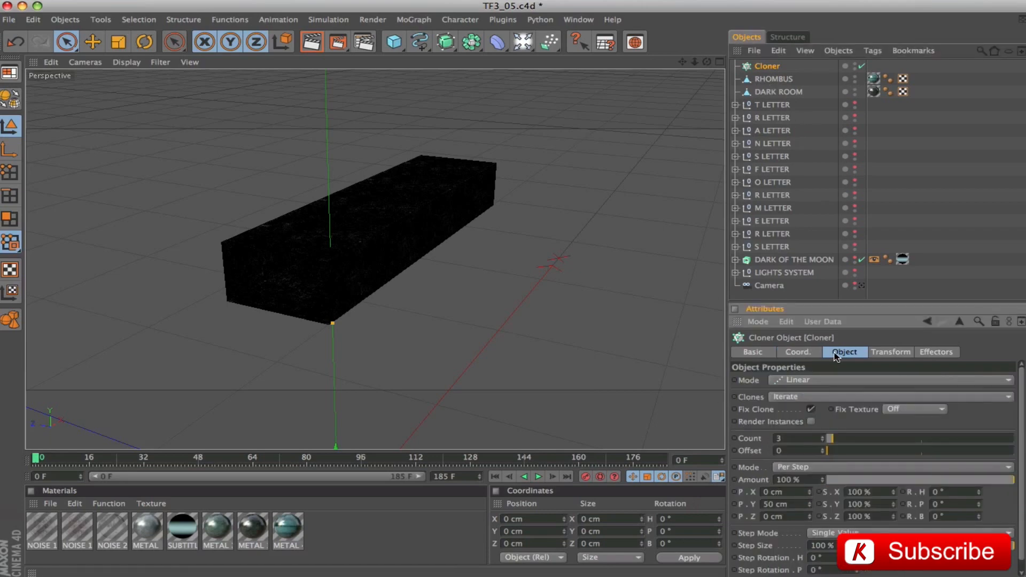
left_click(819, 381)
left_click(818, 393)
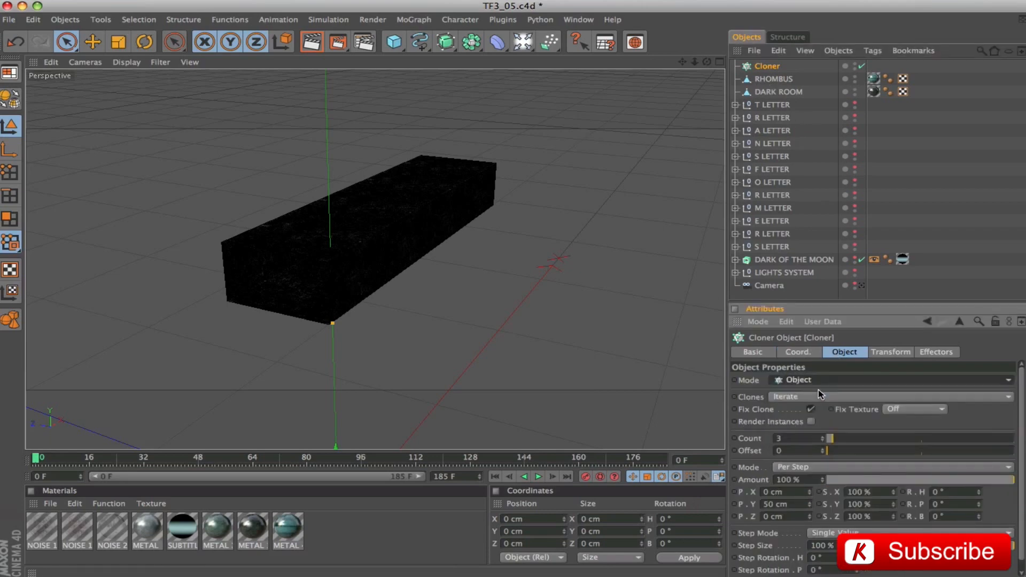
left_click_drag(778, 91, 816, 438)
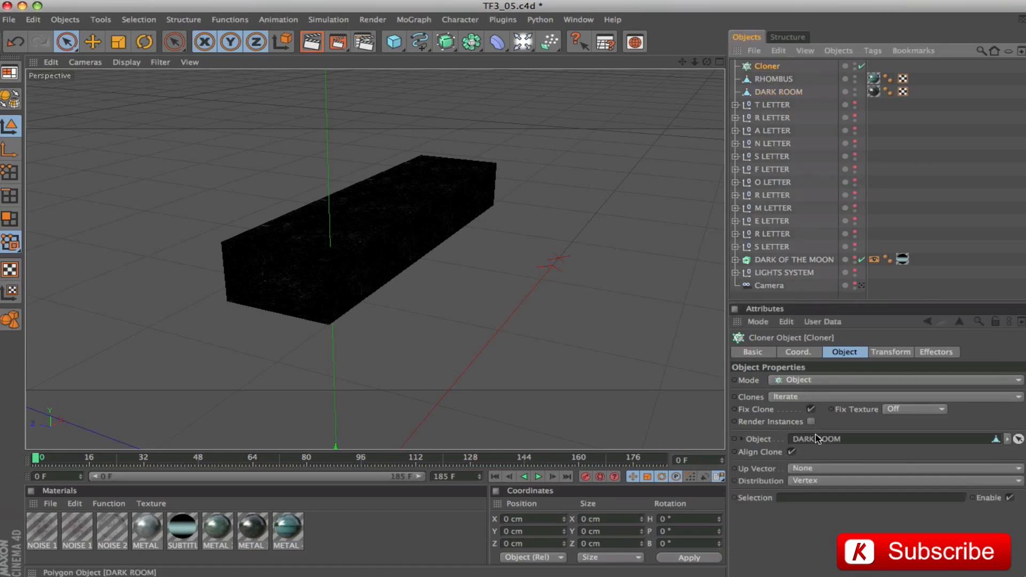
left_click(791, 452)
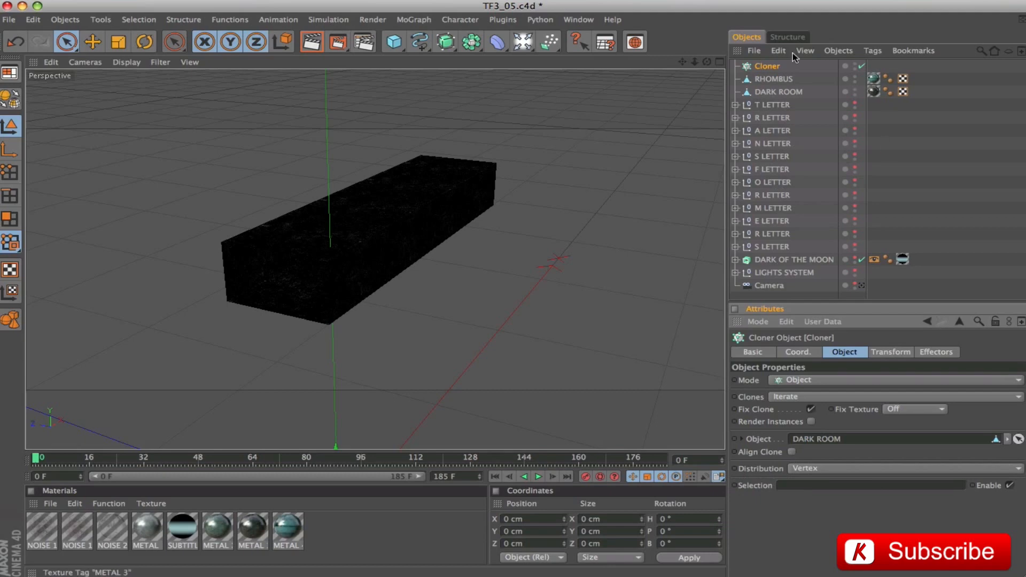
- Make the RHOMBUS object a child of the Cloner
left_click(774, 66)
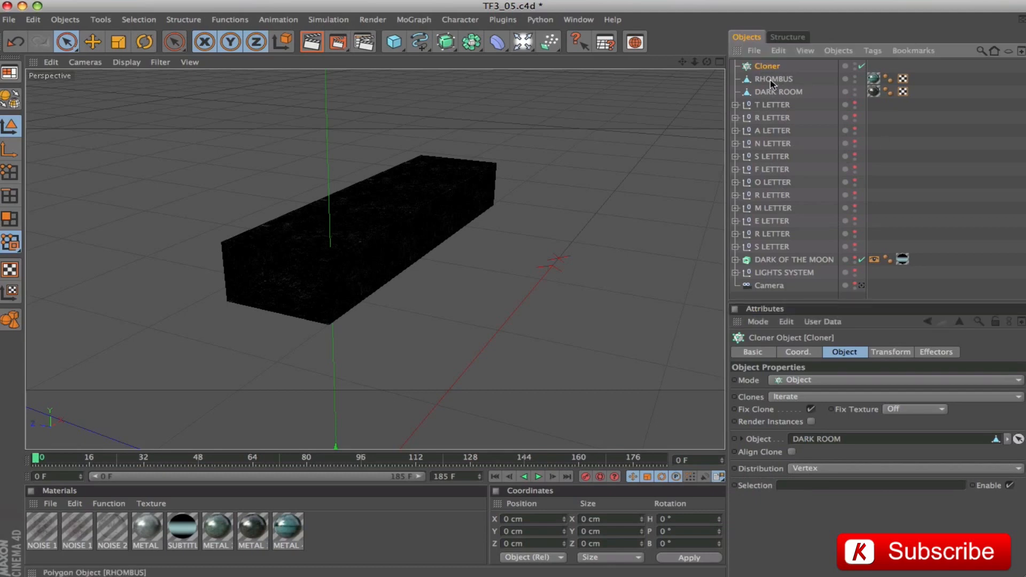
left_click_drag(773, 79, 769, 68)
left_click(772, 92)
left_click_drag(568, 243, 580, 271)
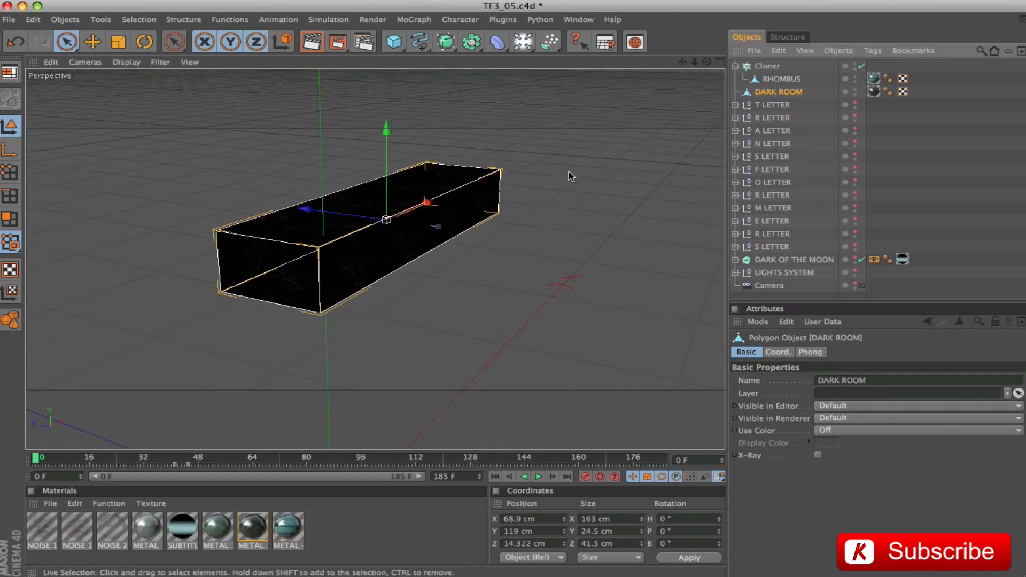
- Distribute the Cloner's copies over the DARK ROOM Surface with a count of 1500
left_click(766, 65)
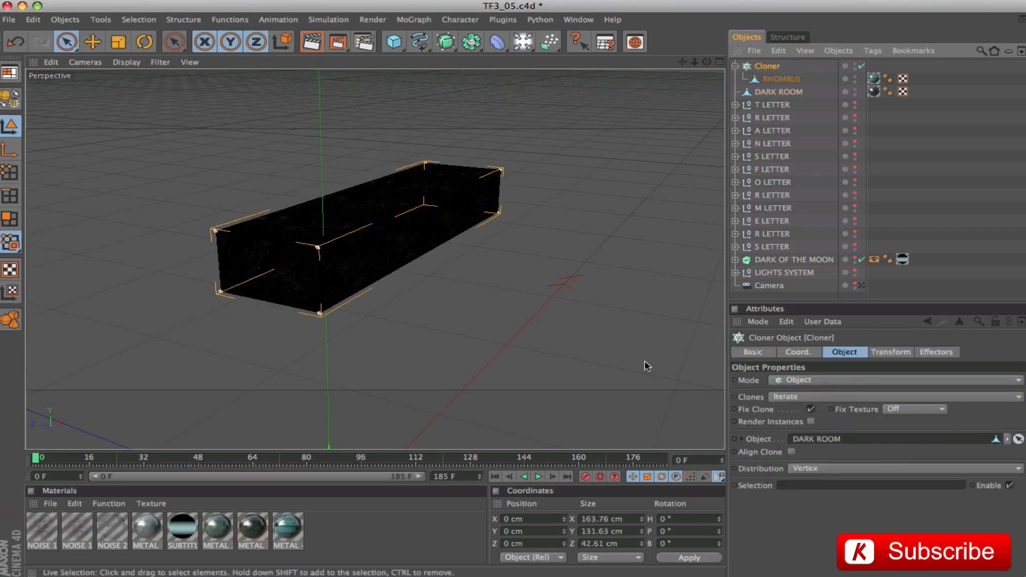
left_click(818, 469)
left_click(807, 469)
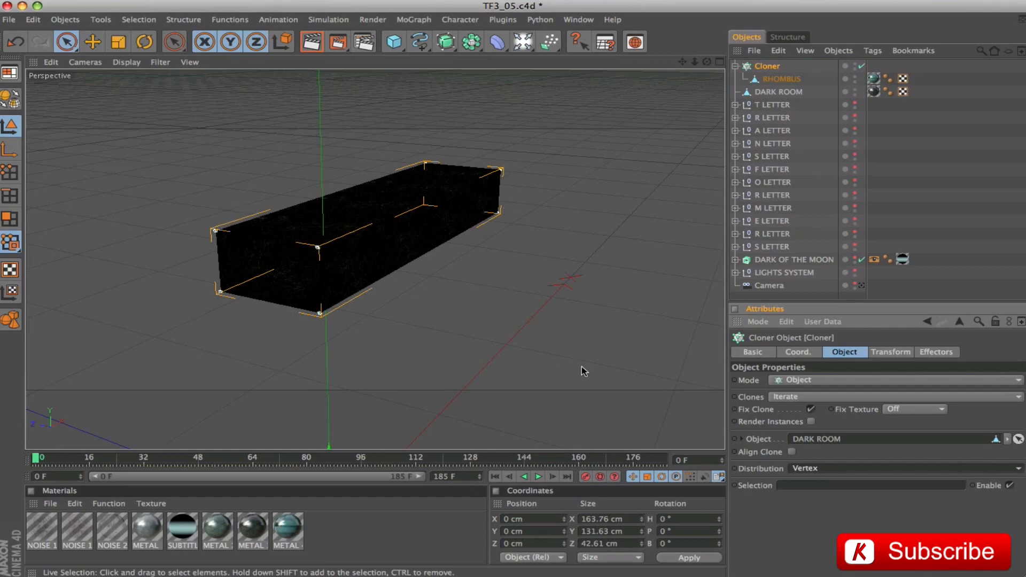
left_click(863, 469)
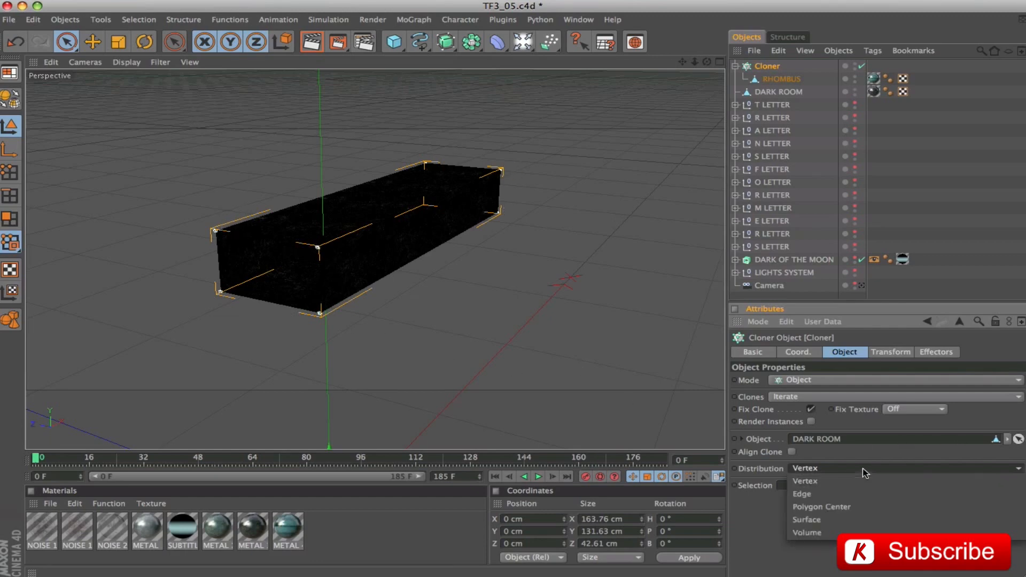
left_click(823, 520)
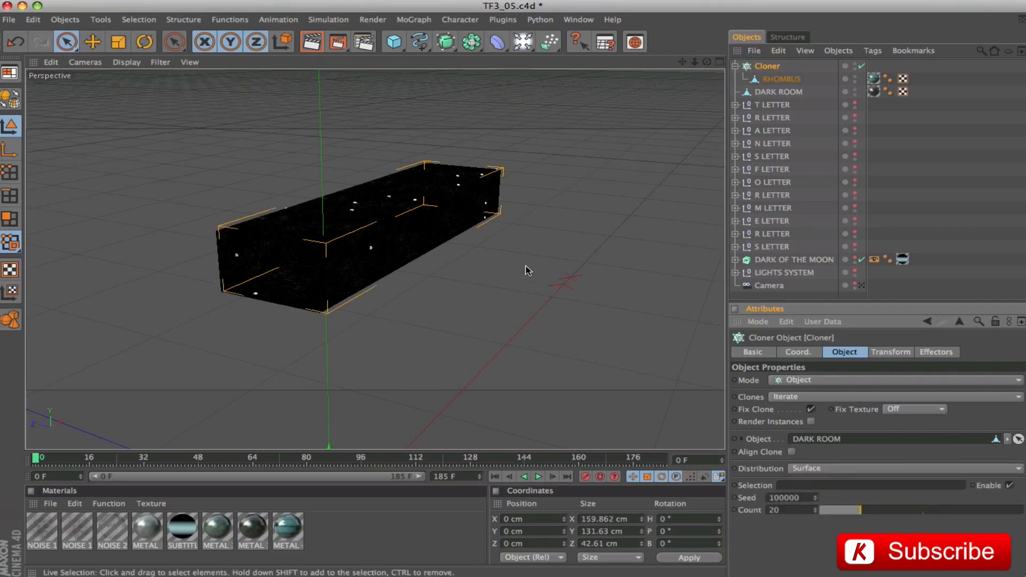
left_click(788, 512)
type("1500")
key("Return")
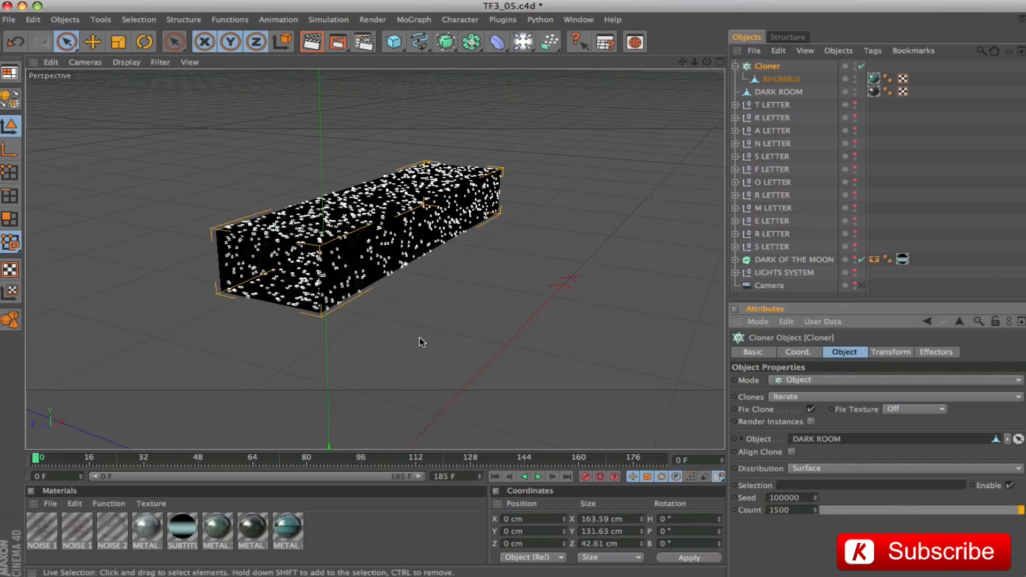
- Activate the scene camera's view and apply a Random effector to the Cloner, with the Cloner nested beneath the effector
left_click(862, 286)
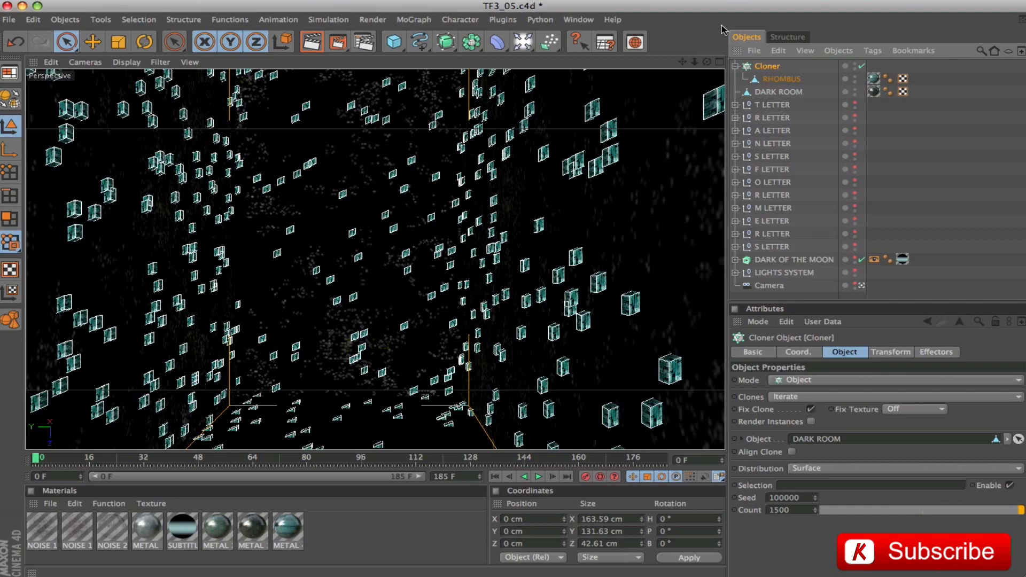
left_click(734, 66)
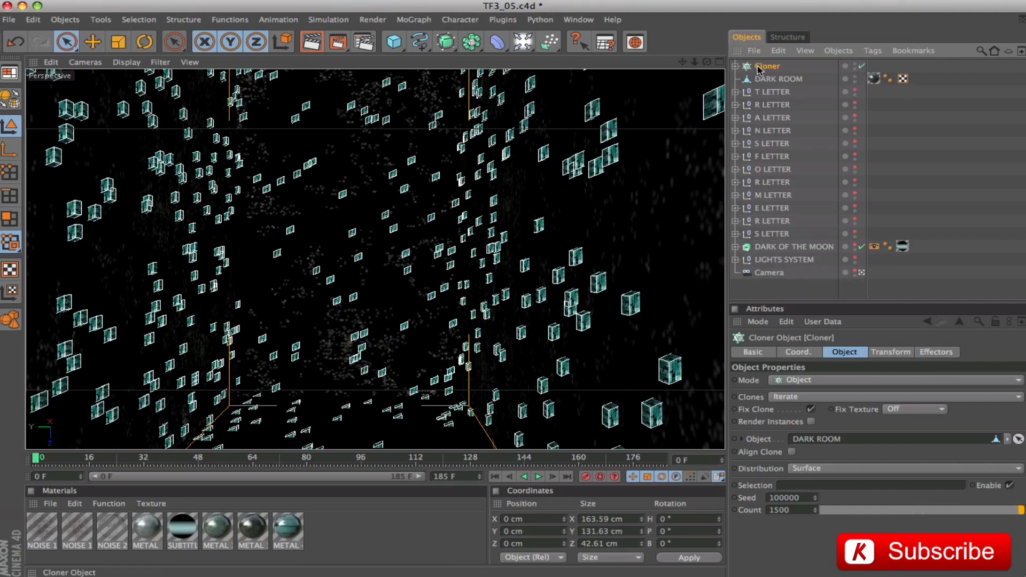
left_click(427, 20)
mouse_move(426, 41)
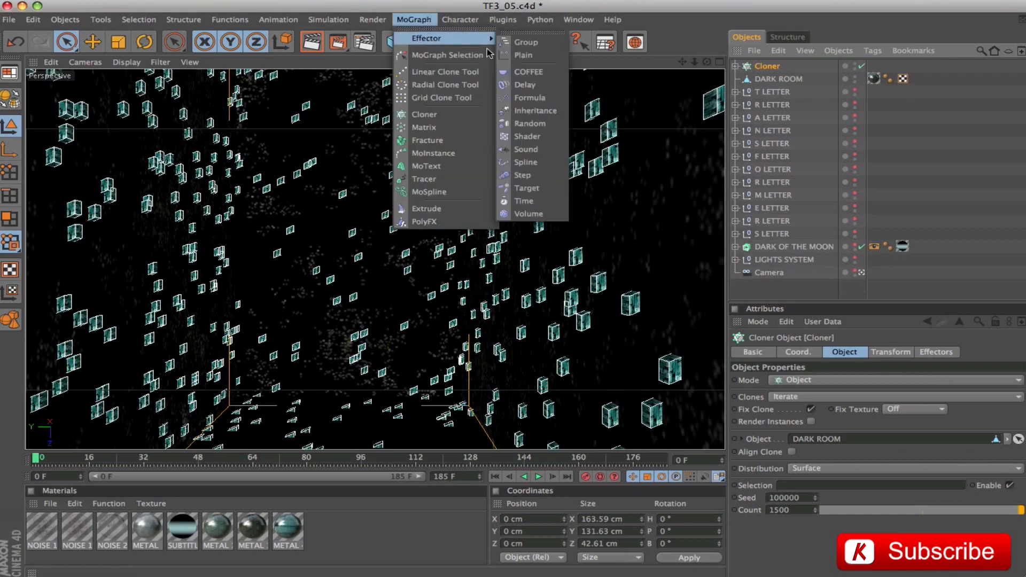
left_click(529, 123)
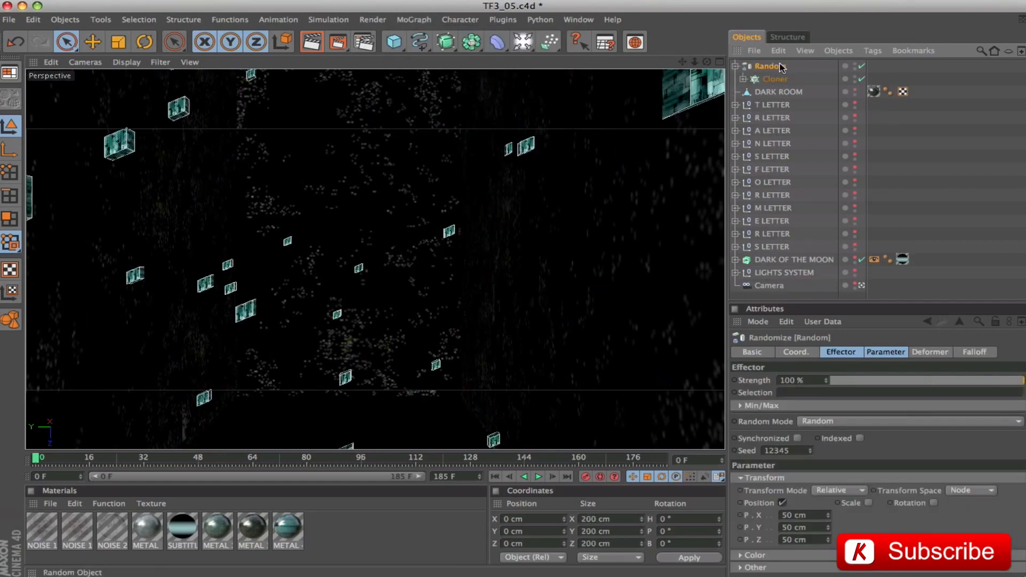
left_click(774, 79)
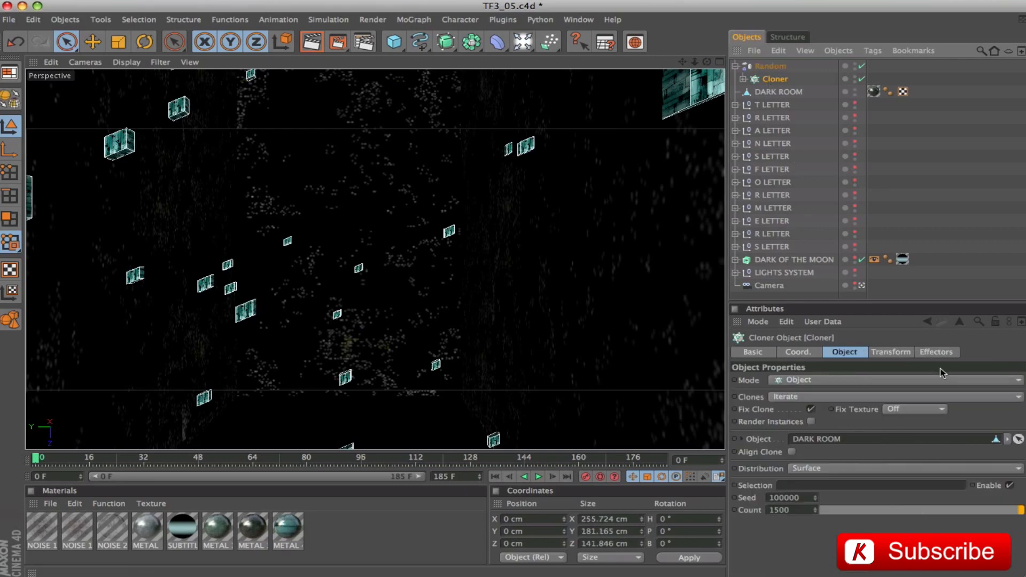
left_click(938, 353)
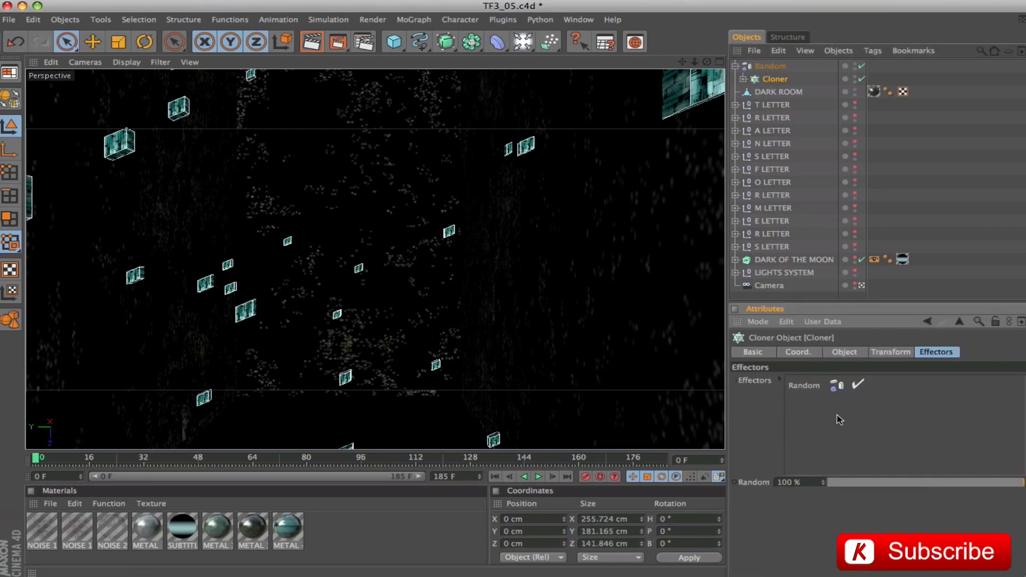
- Set the Random effector's position variation to 1 cm in X, 1 cm in Y and 0 cm in Z
left_click(770, 66)
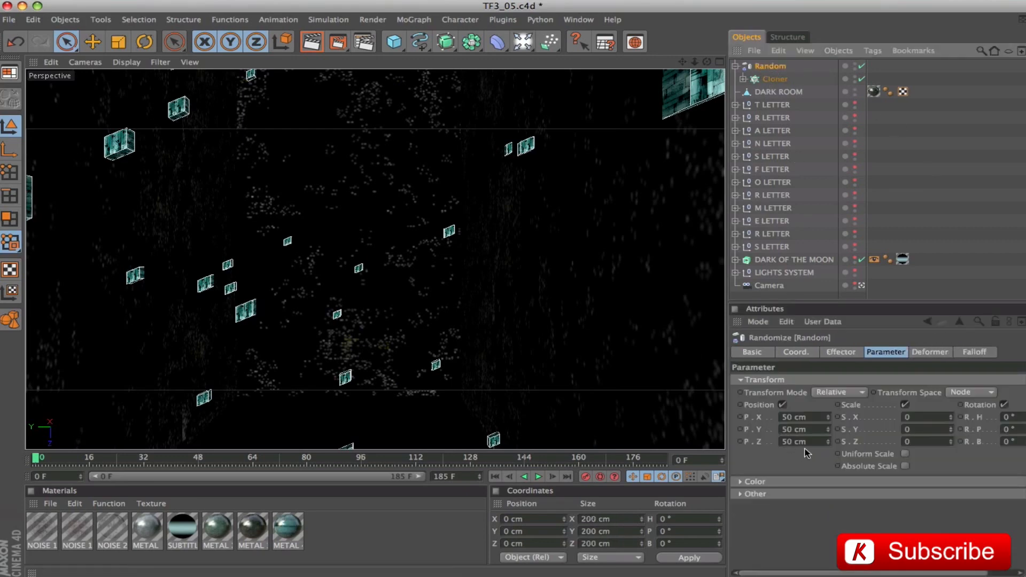
left_click(810, 416)
type("1")
key("Tab")
type("1")
key("Tab")
type("0")
key("Return")
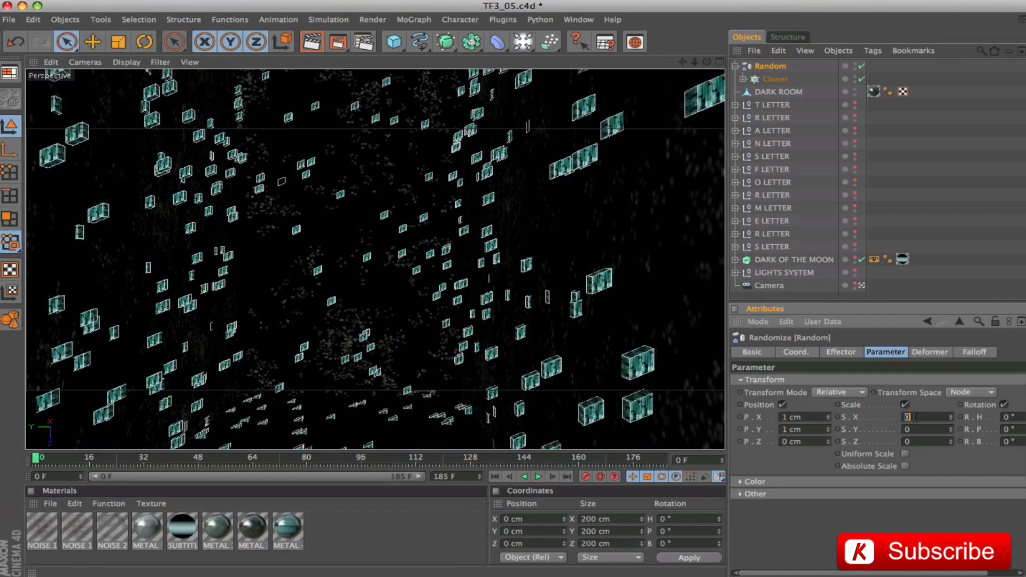
- Set the Random effector's scale variation to 5 in X, 3 in Y and 5 in Z
left_click(915, 417)
type("5")
key("Tab")
type("3")
key("Tab")
type("5")
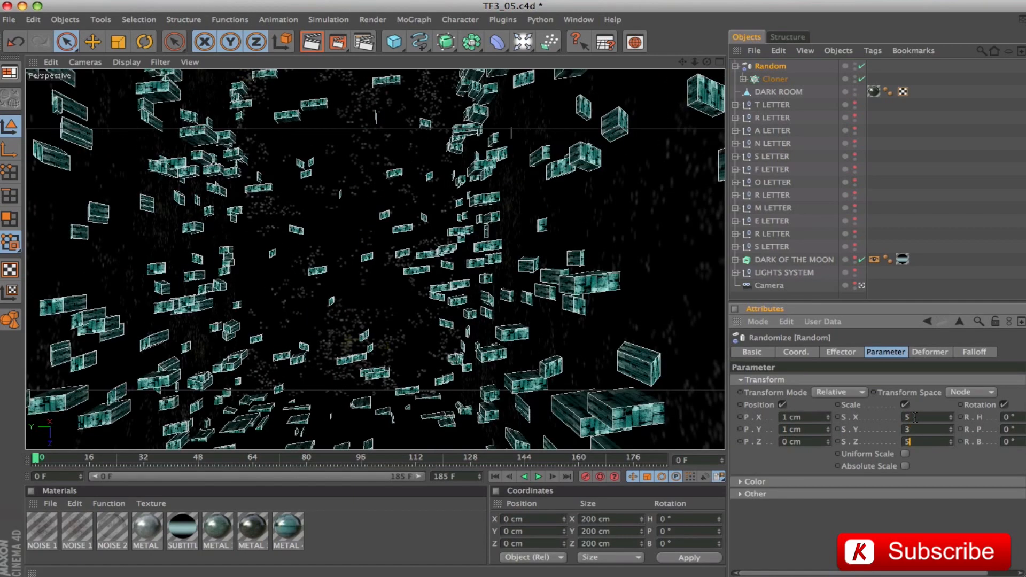
key("Return")
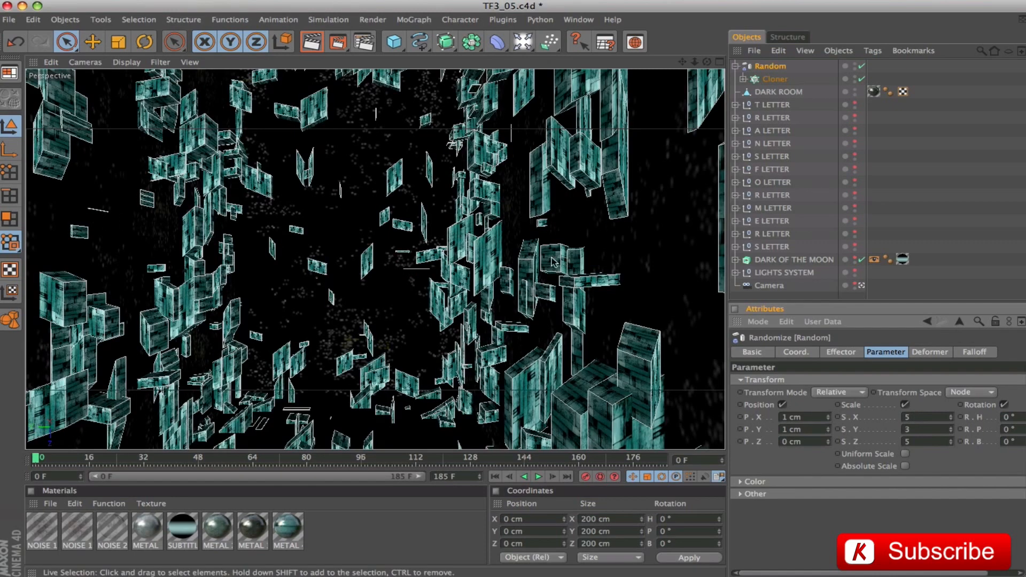
- Set the Cloner's count to 15000 copies over the DARK ROOM surface
left_click(775, 78)
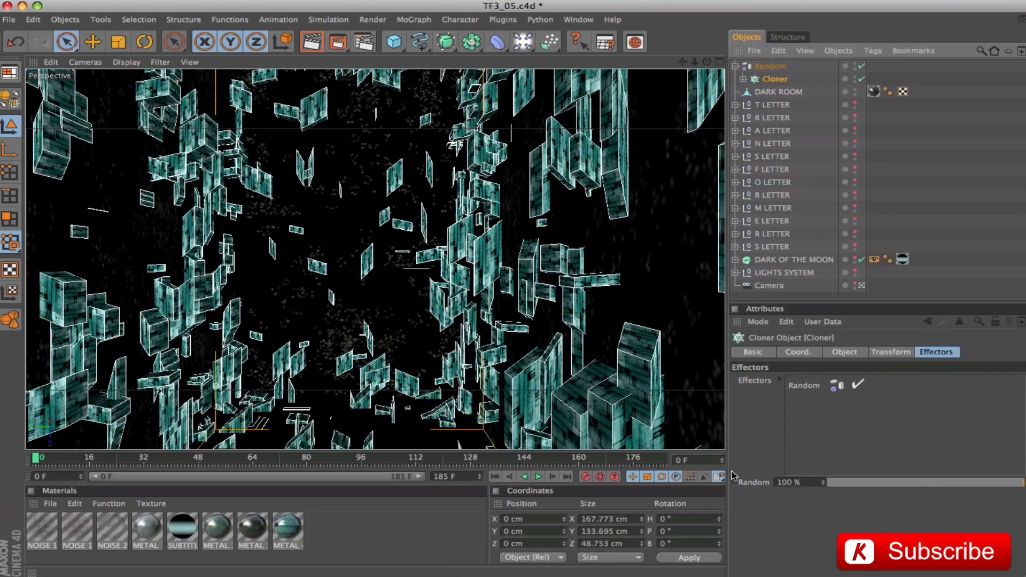
left_click(842, 352)
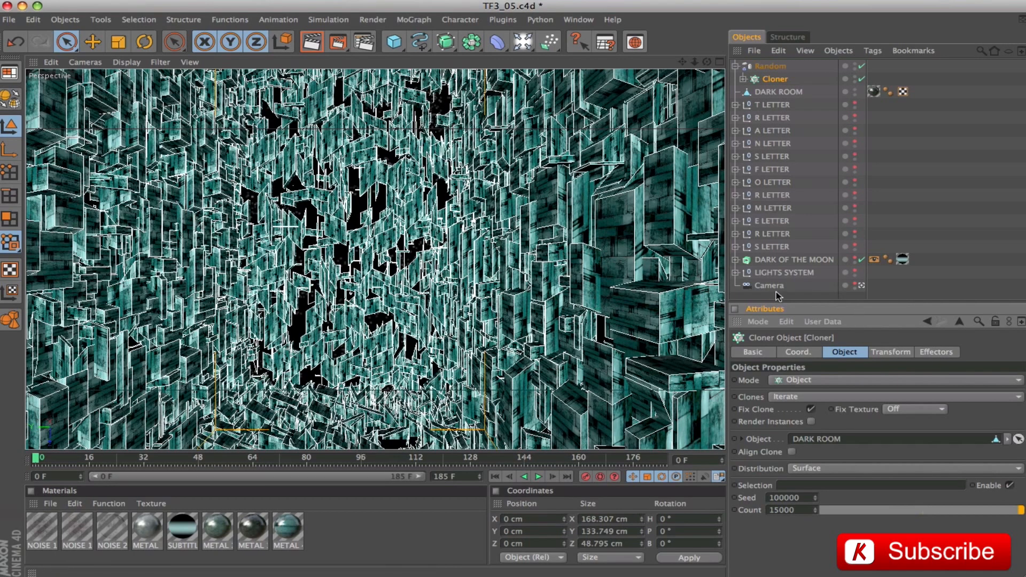
- Make the LIGHTS SYSTEM group and its AMBIENT LIGHT visible, and test-render the view
left_click(856, 271, "alt")
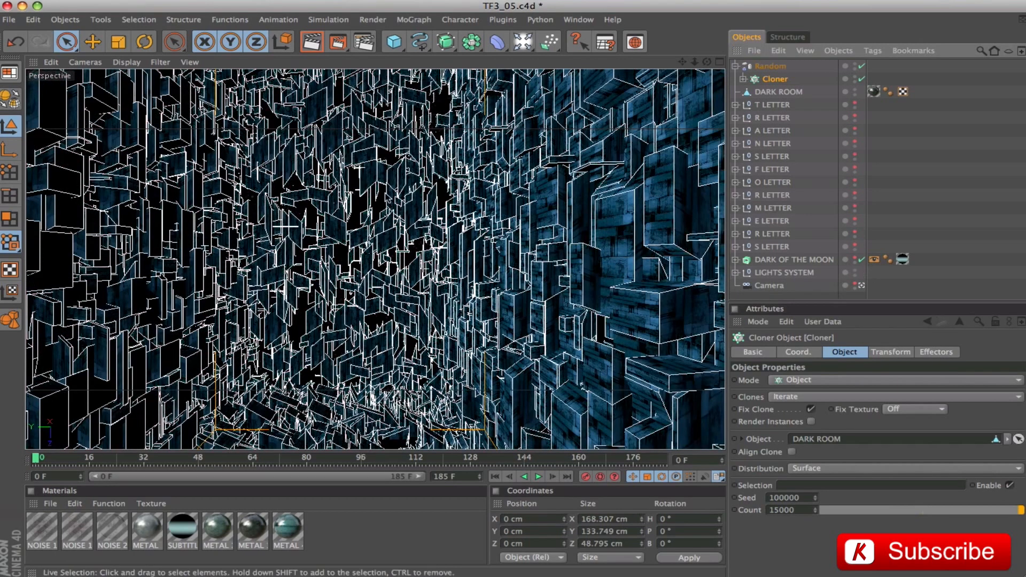
left_click(736, 272)
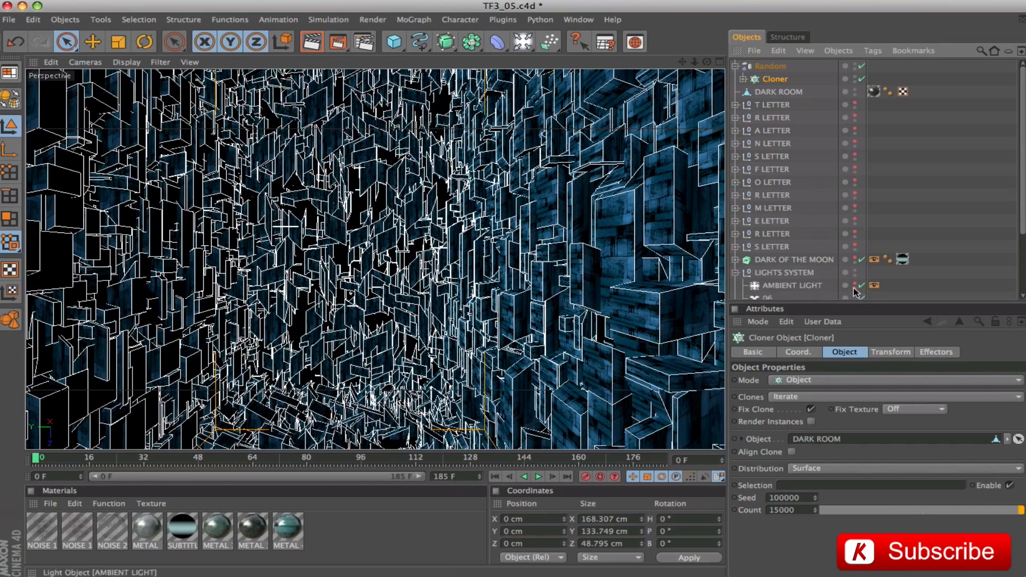
scroll(773, 203, "down", 4)
left_click(779, 205)
left_click(855, 201)
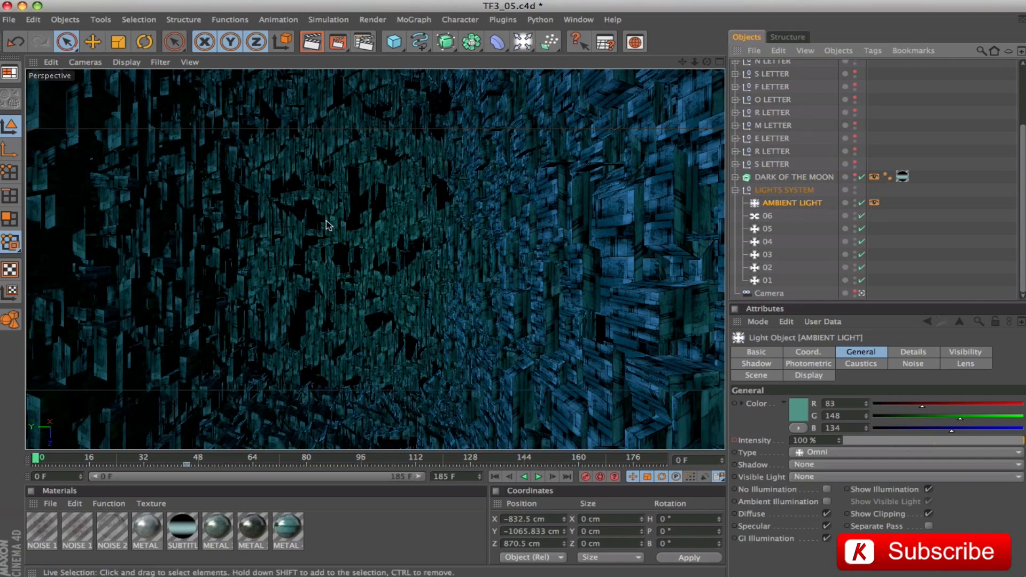
left_click(812, 101)
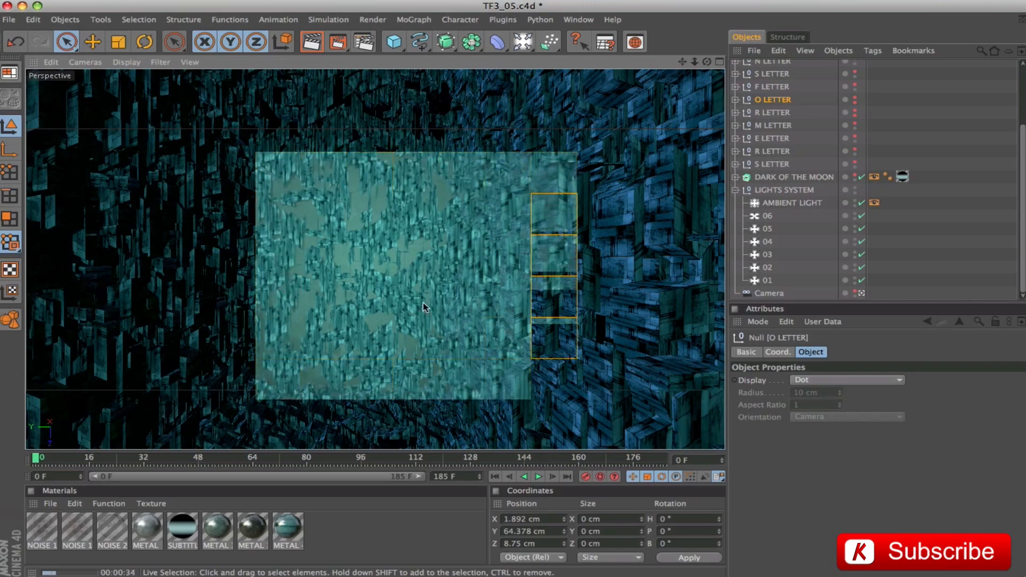
- Add the Ambient Occlusion, Global Illumination and Vector Motion Blur effects to the render settings
left_click(364, 42)
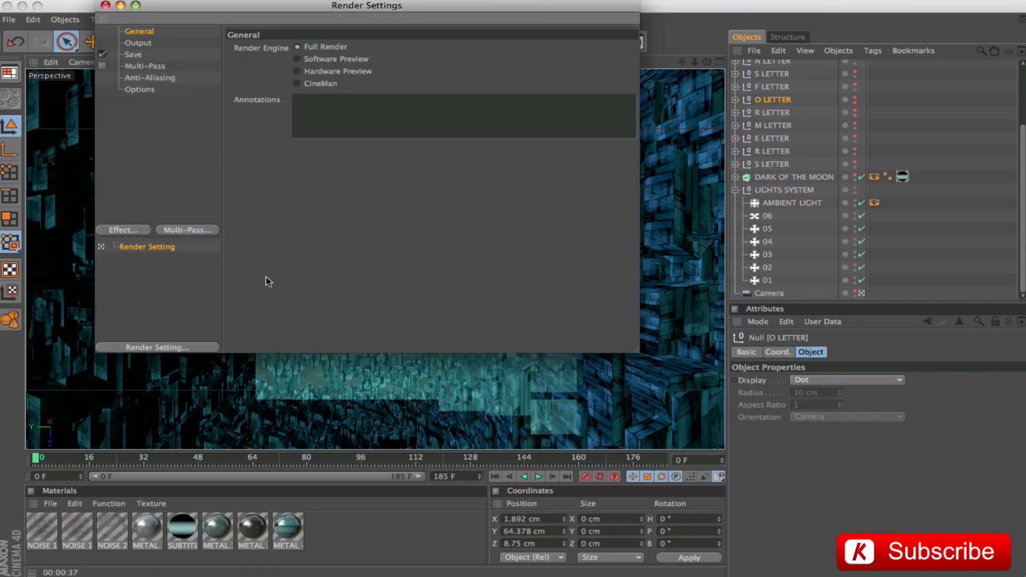
left_click(123, 230)
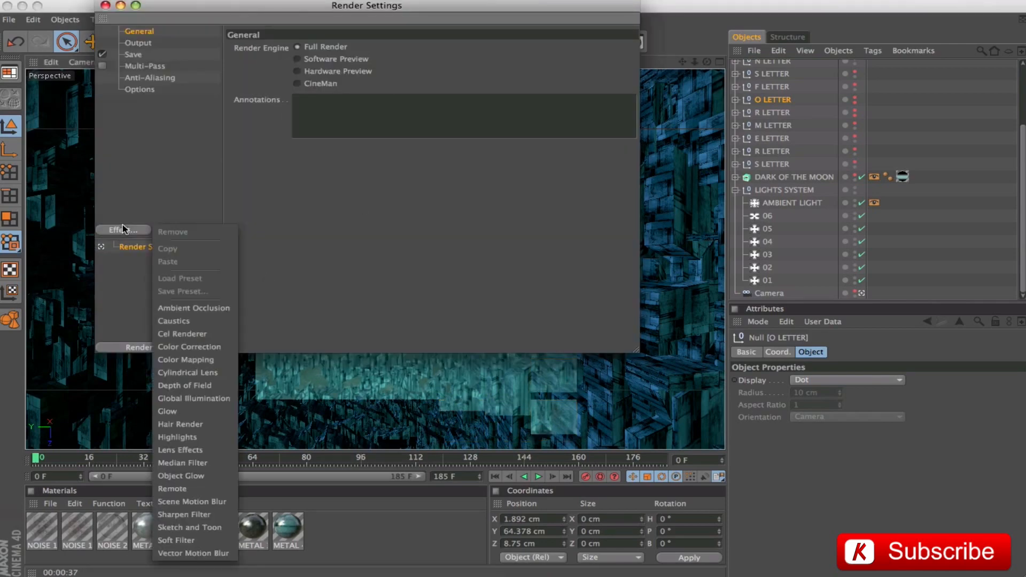
left_click(214, 308)
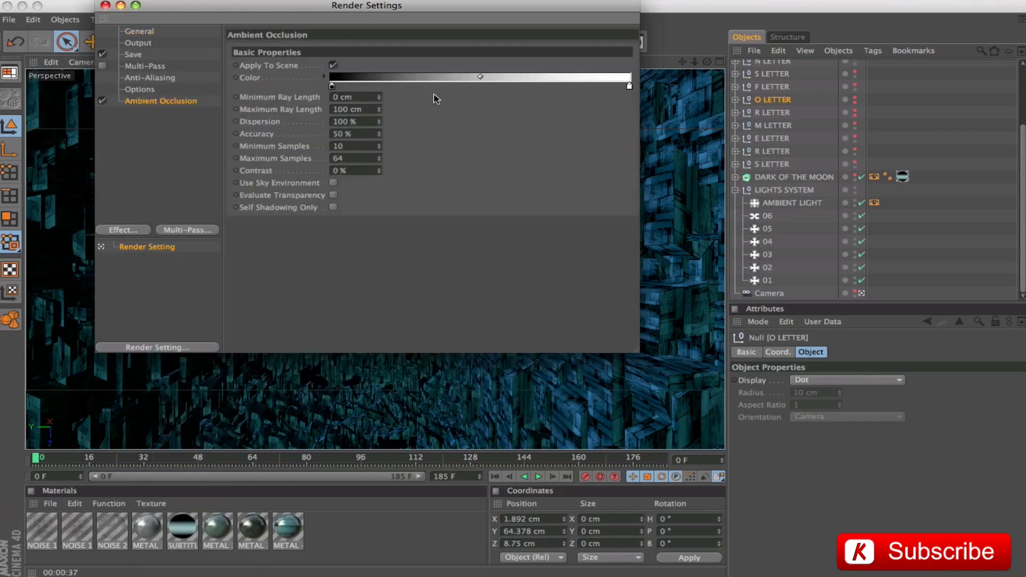
left_click(119, 230)
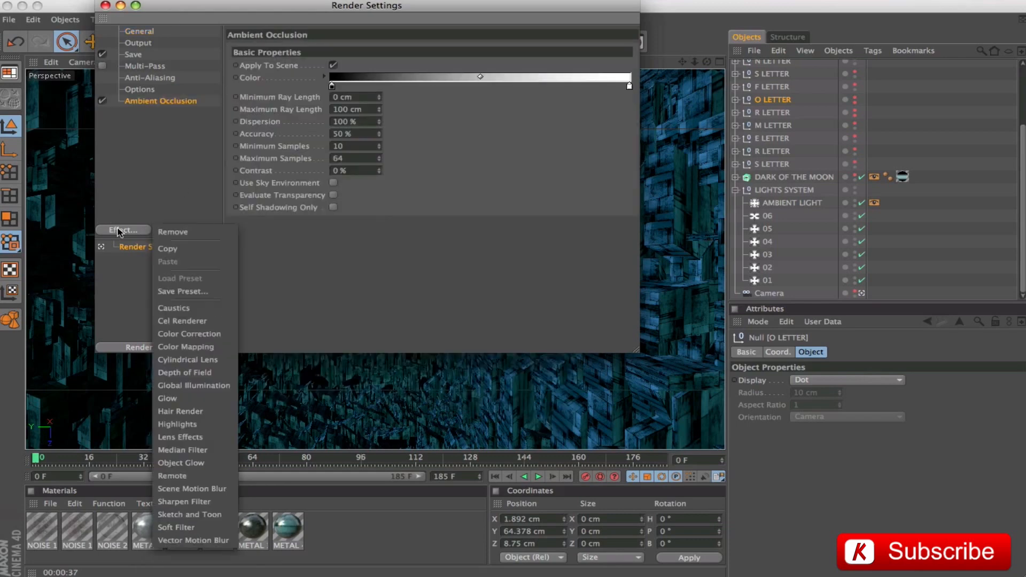
left_click(194, 385)
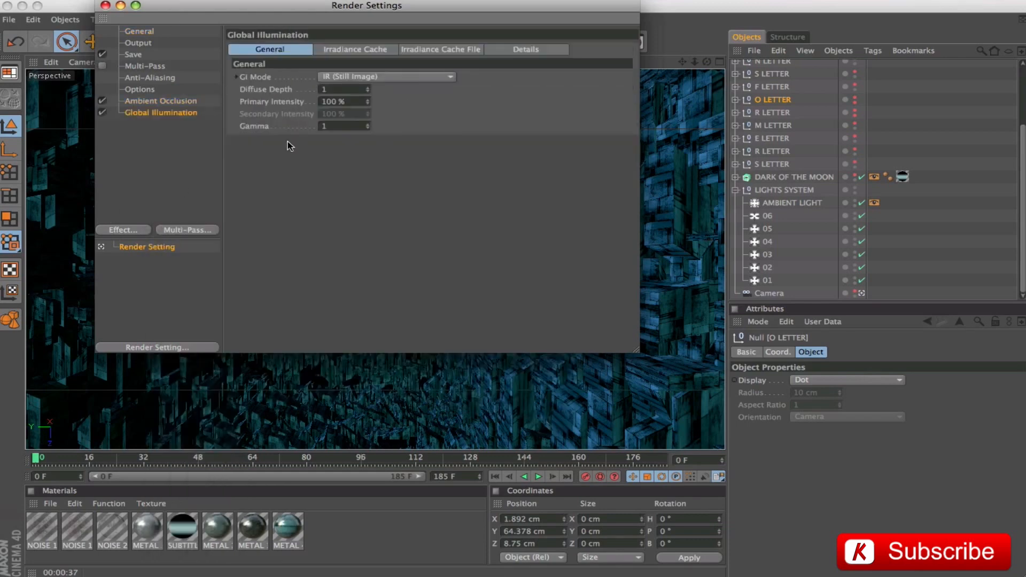
left_click(123, 230)
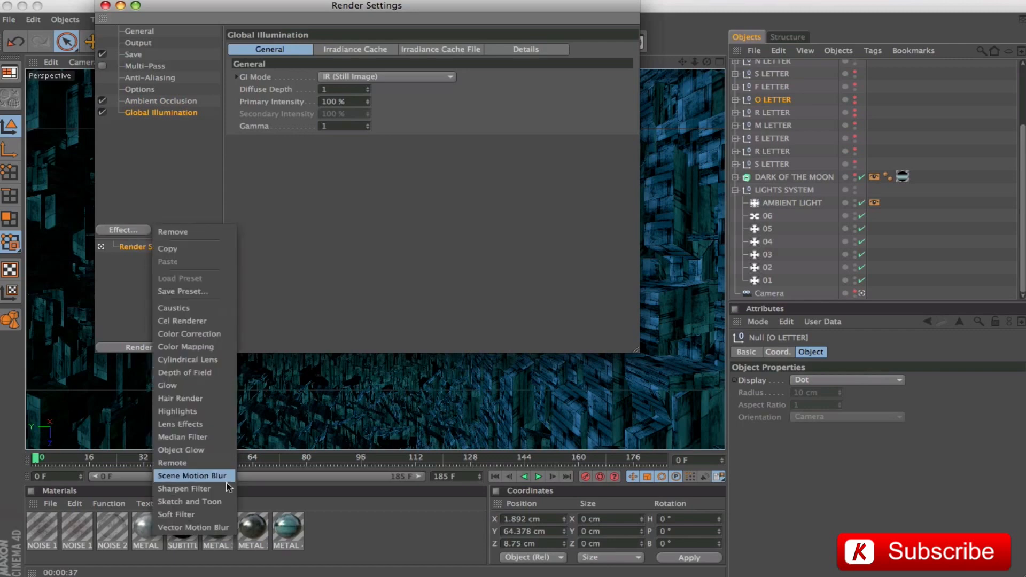
left_click(198, 528)
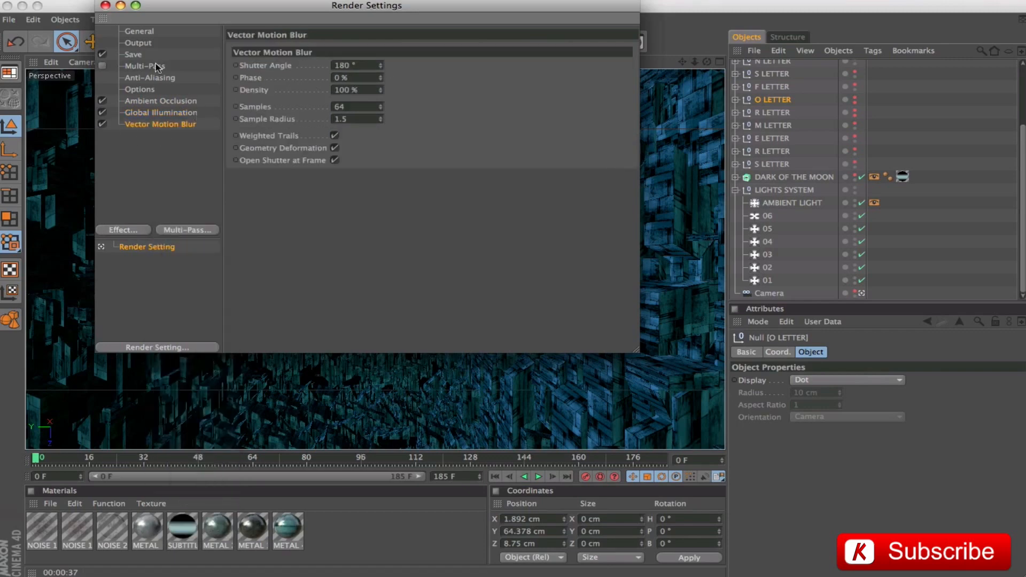
- Set Global Illumination's record density to Min Rate -2, Max Rate -4, Radius 60%, Minimum Radius 25% and Density Control 50%
left_click(161, 101)
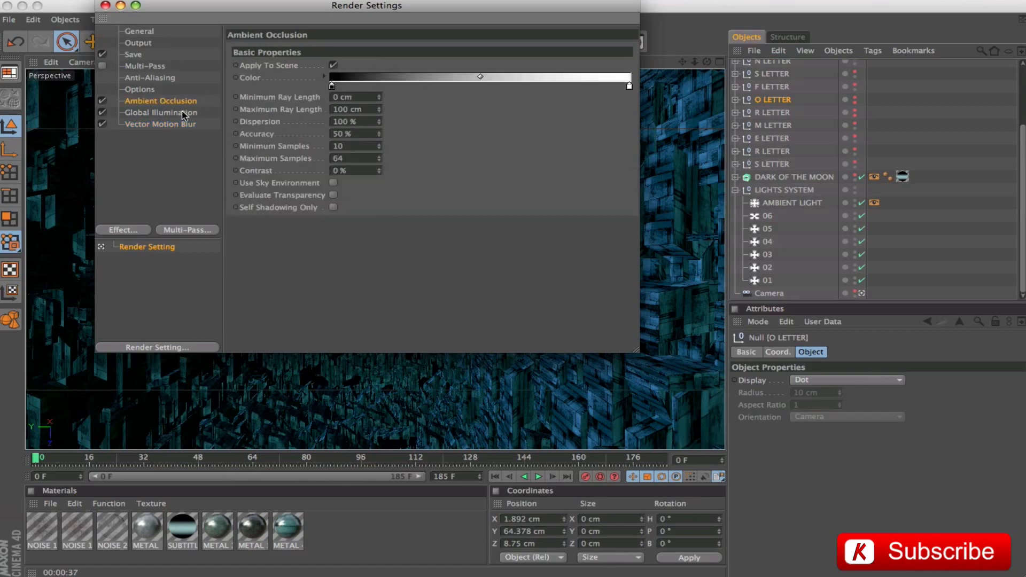
left_click(184, 113)
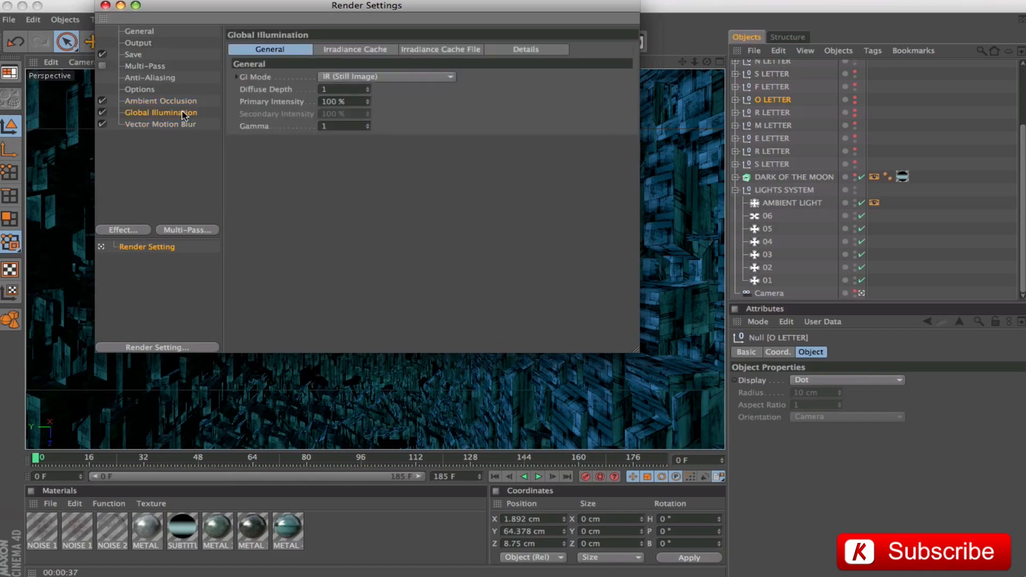
left_click(377, 51)
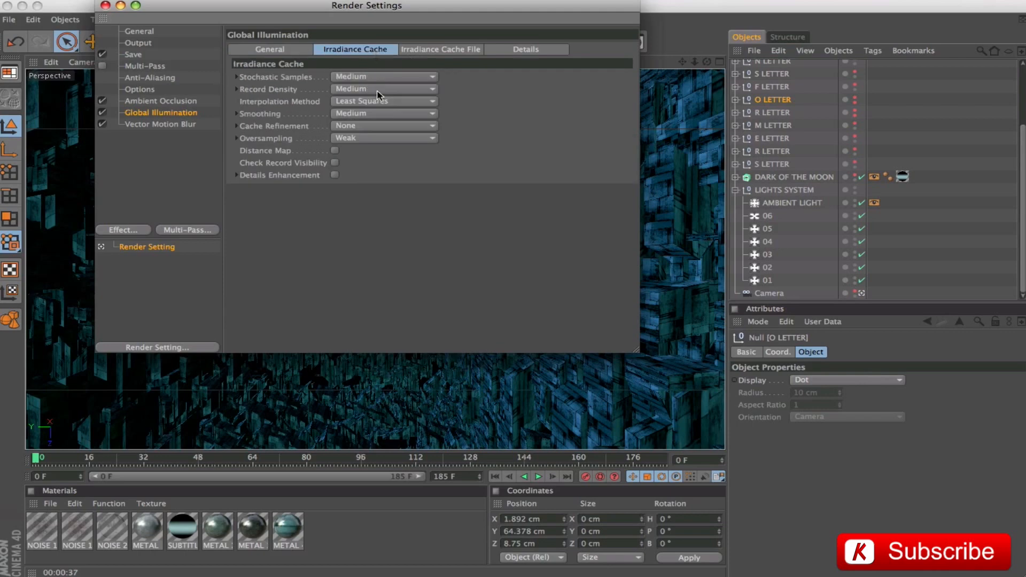
left_click(236, 89)
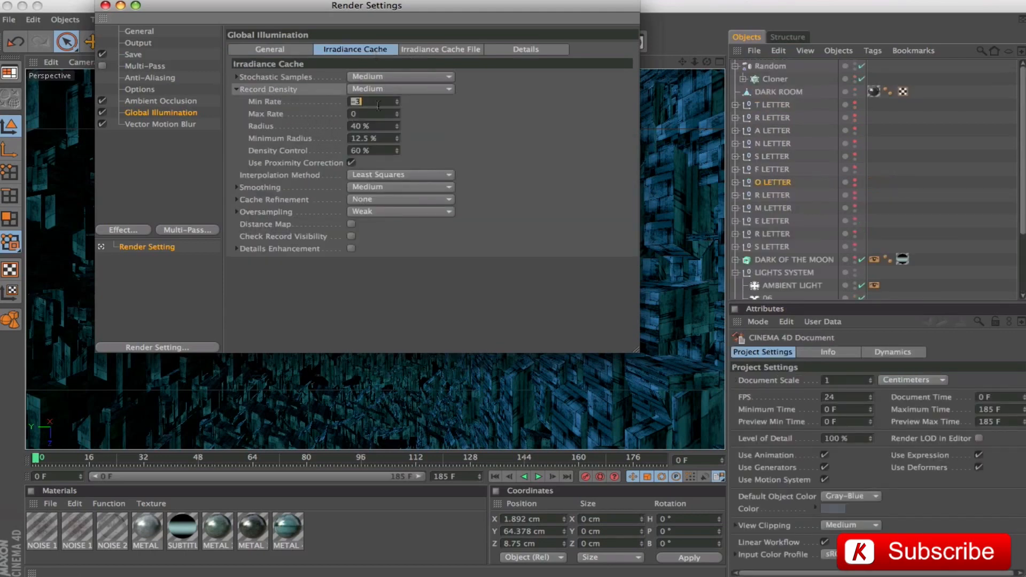
type("2")
key("Tab")
type("-4")
key("Tab")
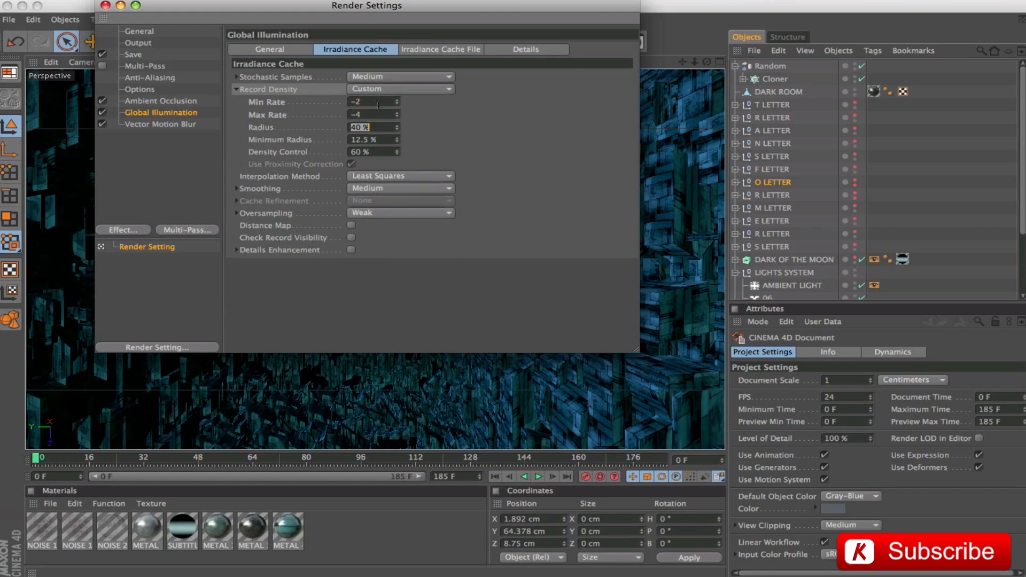
type("60")
key("Tab")
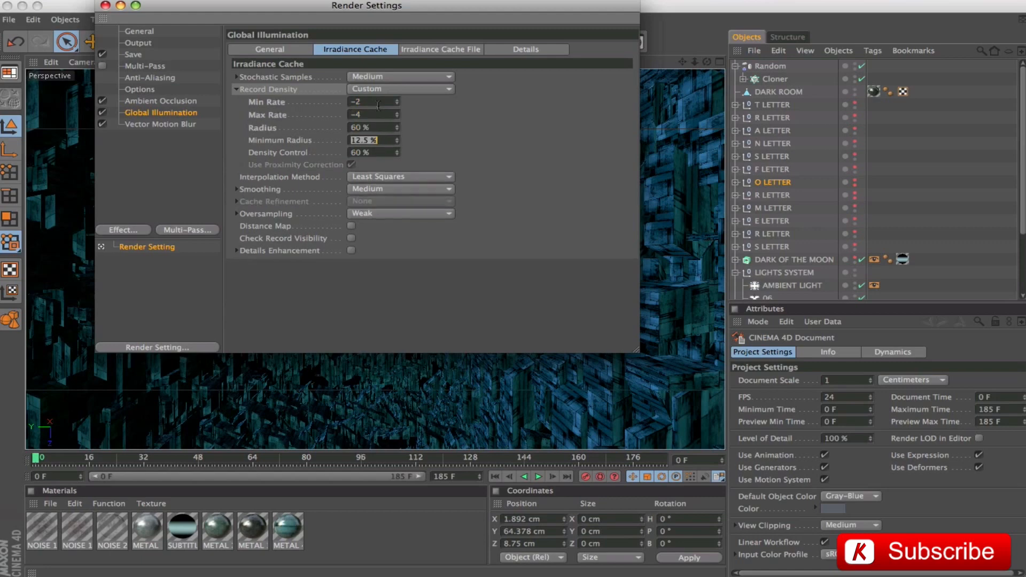
type("25")
key("Tab")
type("50")
key("Tab")
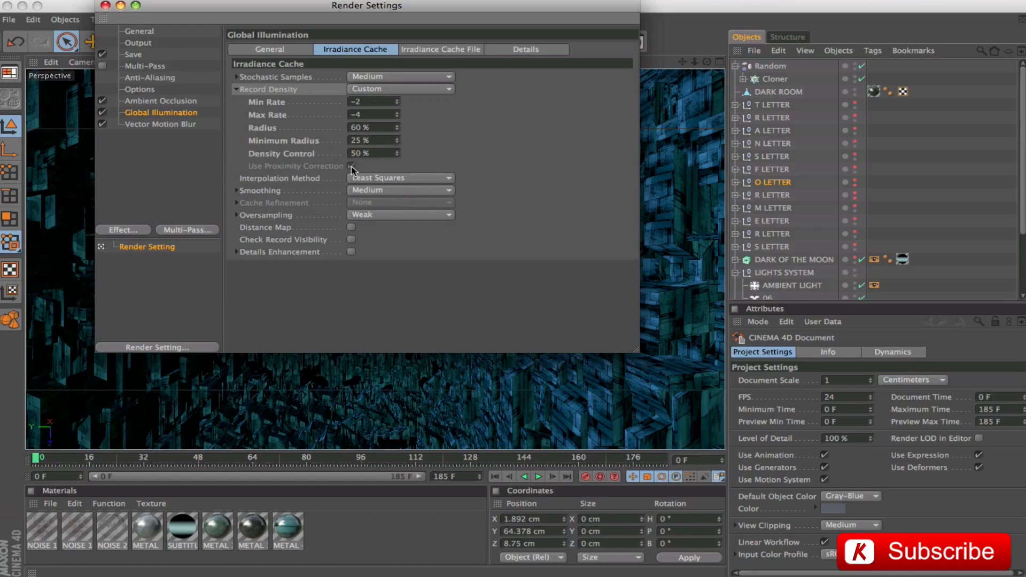
left_click(105, 5)
- Render the camera view with the new effects and collapse the LIGHTS SYSTEM group
left_click(314, 45)
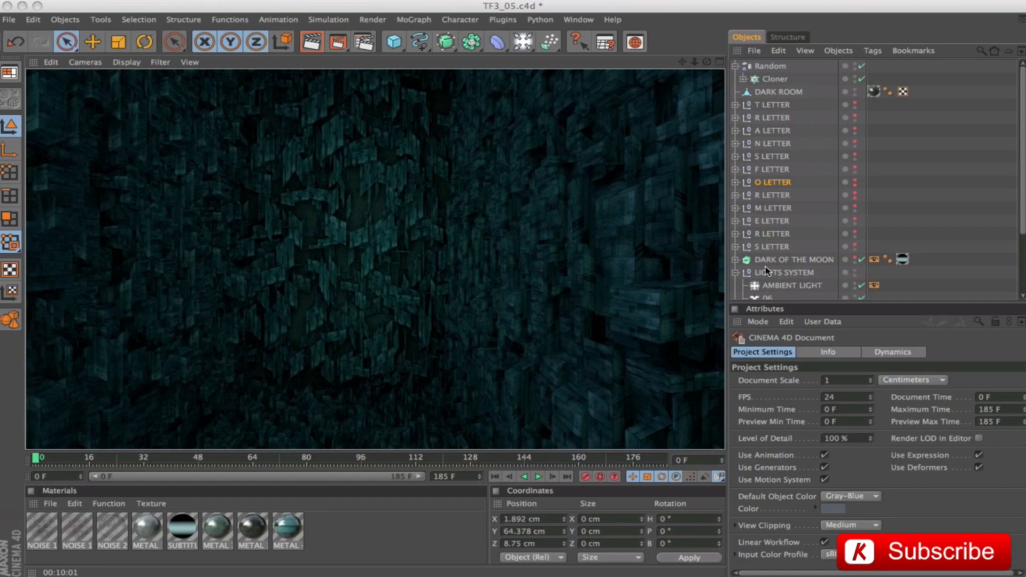
left_click(736, 272)
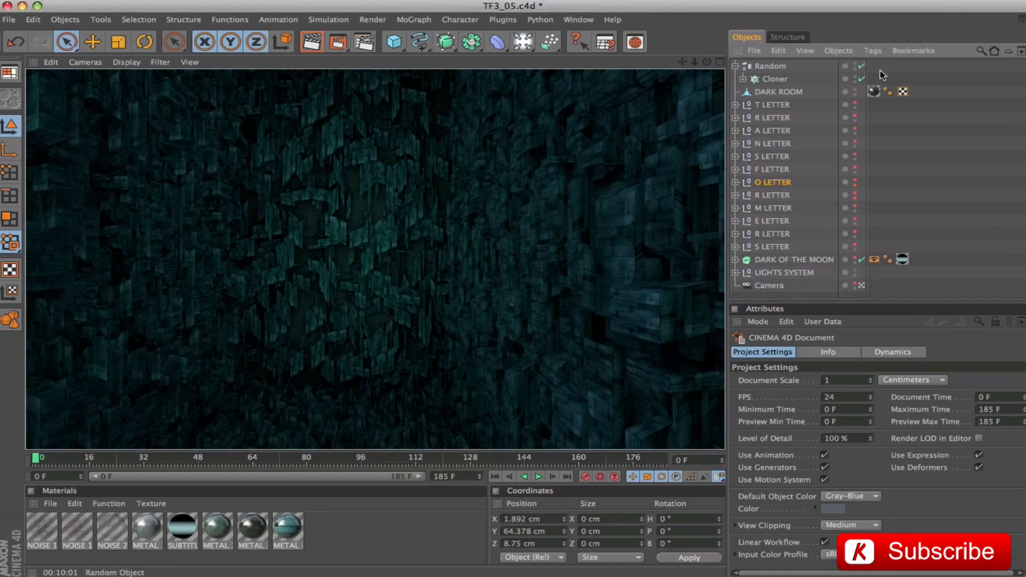
- Leave the camera's view, make the Camera object visible and preview its movement up to frame 32
left_click(862, 287)
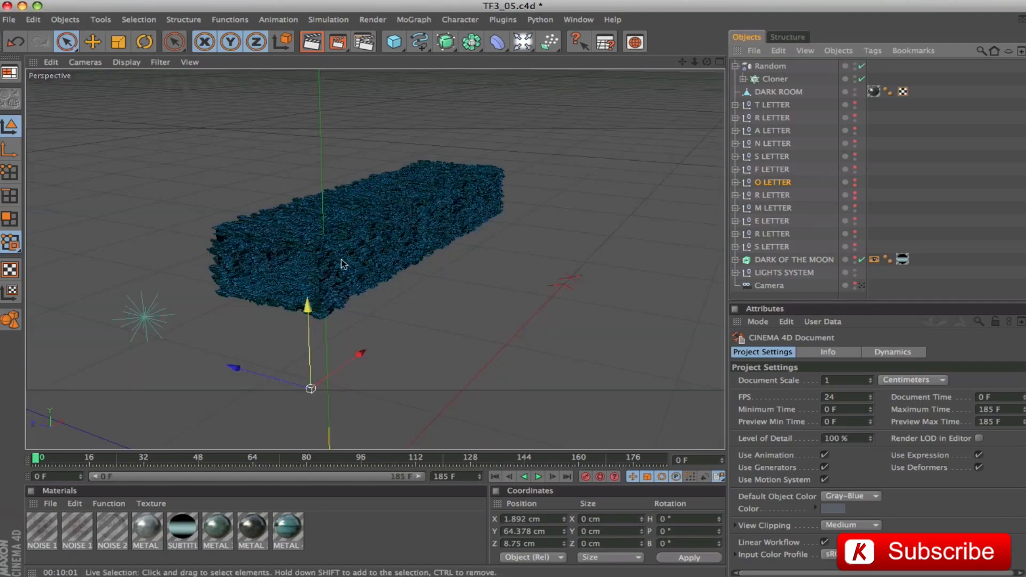
left_click(855, 284)
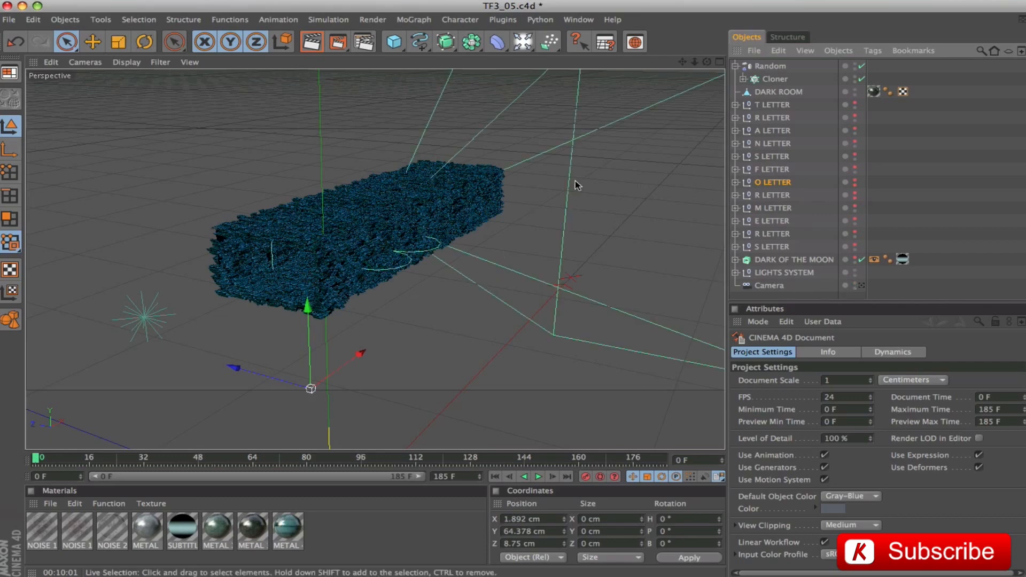
left_click_drag(38, 461, 146, 463)
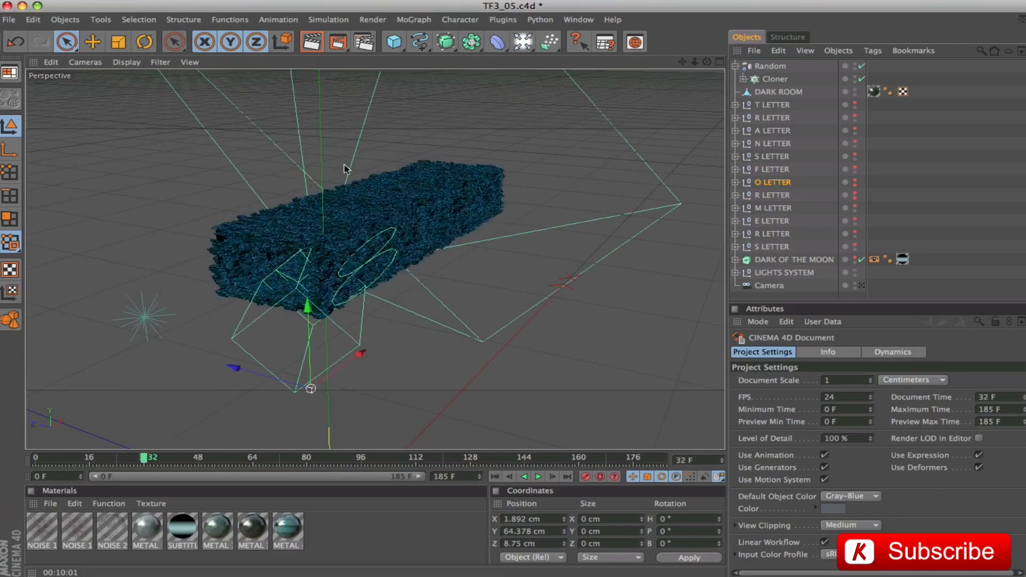
- Set the Cloner's count to 1500
left_click(775, 79)
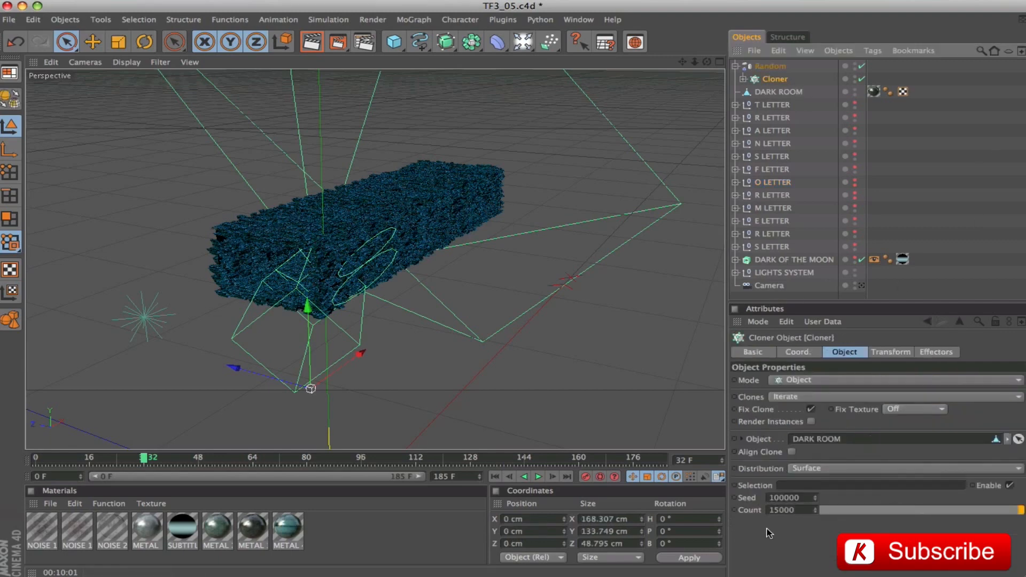
key("Return")
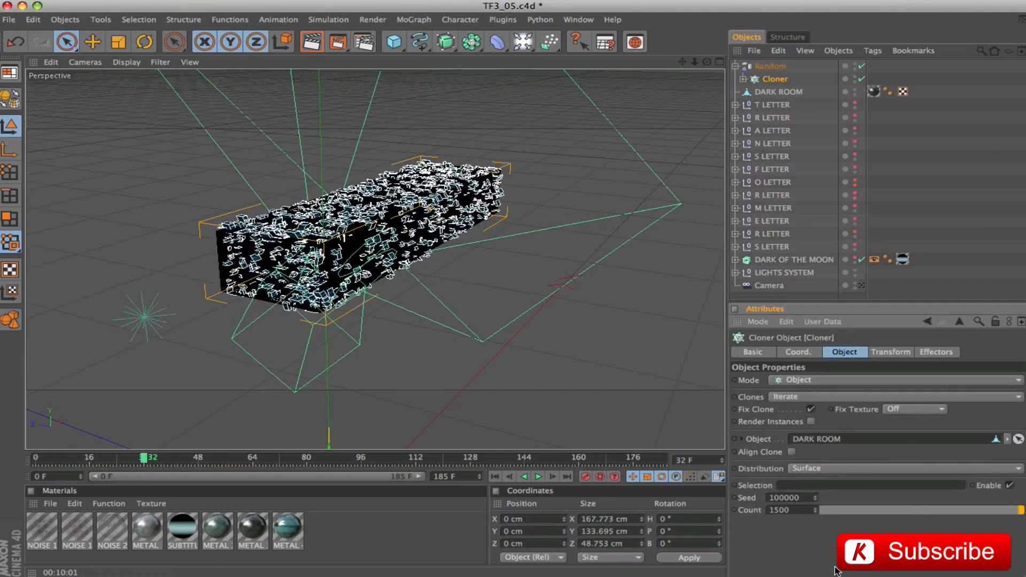
- Return to frame 0 and make all the letter groups visible
left_click_drag(134, 460, 35, 460)
left_click_drag(854, 105, 855, 250)
left_click(855, 185)
left_click(855, 198)
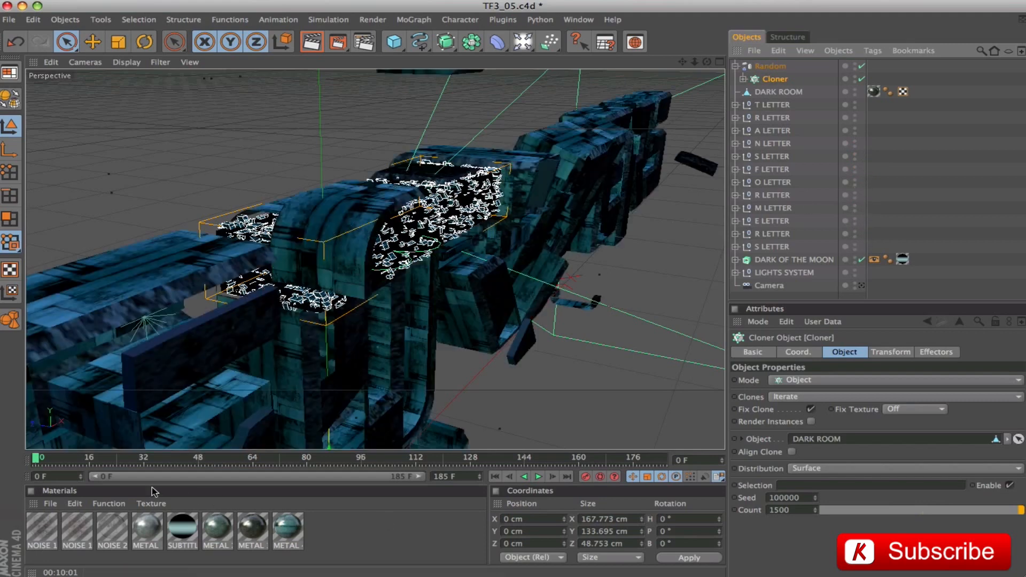
- Preview the animated letters and camera path around the dark room at frame 28
left_click_drag(31, 460, 133, 441)
mouse_move(555, 195)
left_mouse_down()
mouse_move(475, 166)
mouse_move(534, 195)
left_mouse_up()
scroll(375, 259, "down", 4)
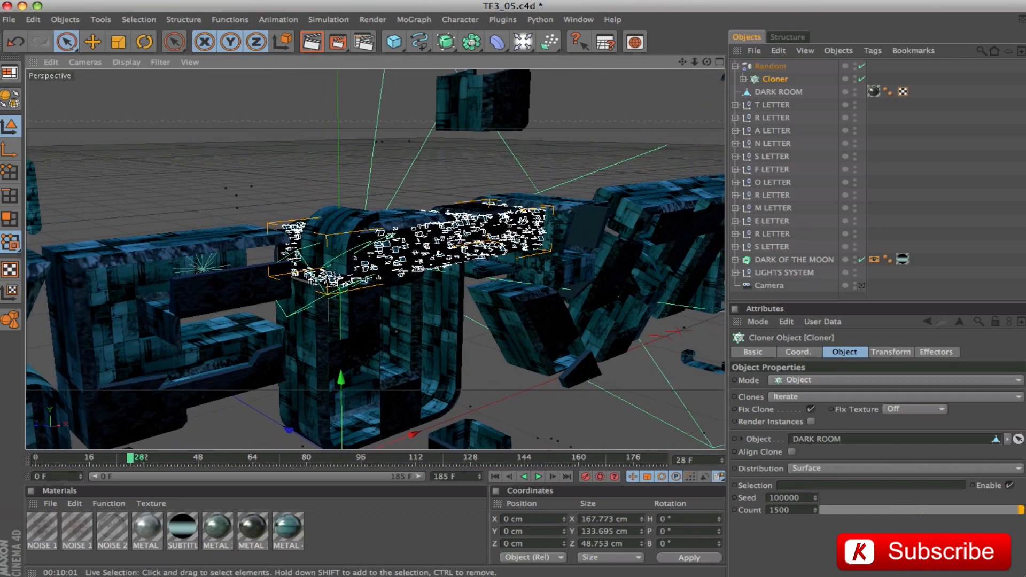
left_click_drag(683, 63, 707, 16)
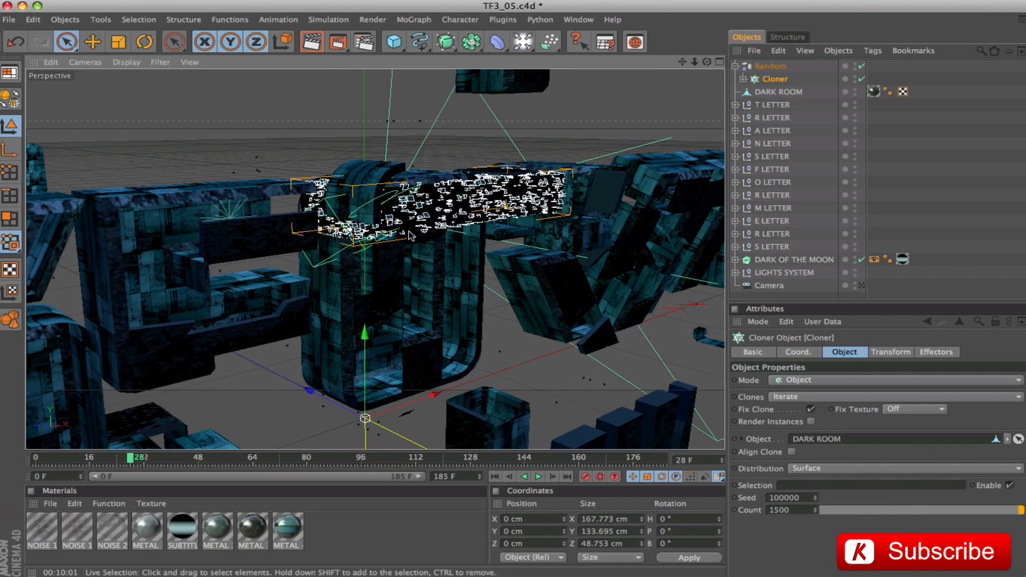
- Group the Random effector and the DARK ROOM object together and name the group DARK ROOM
left_click(736, 66)
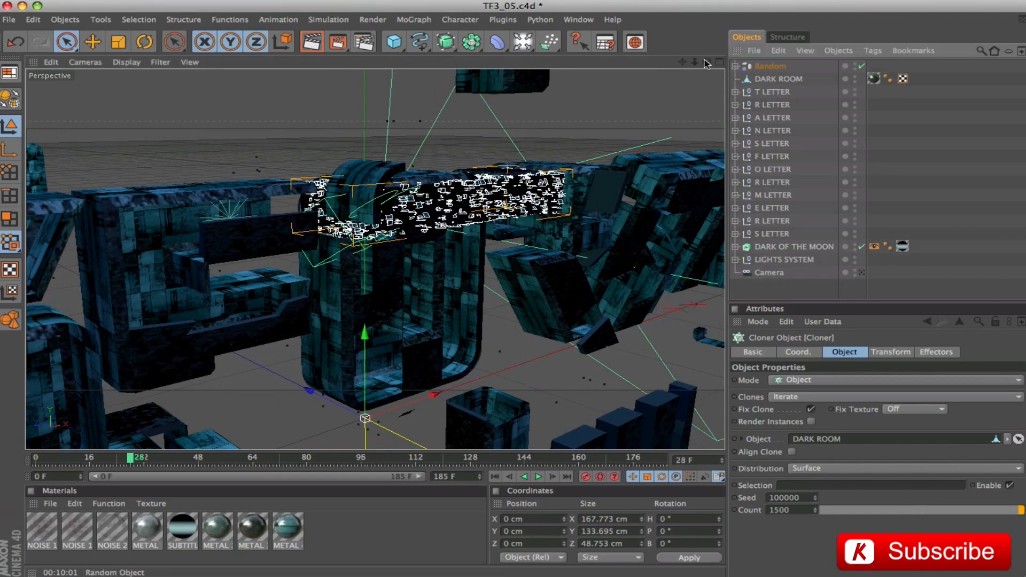
left_click(770, 66)
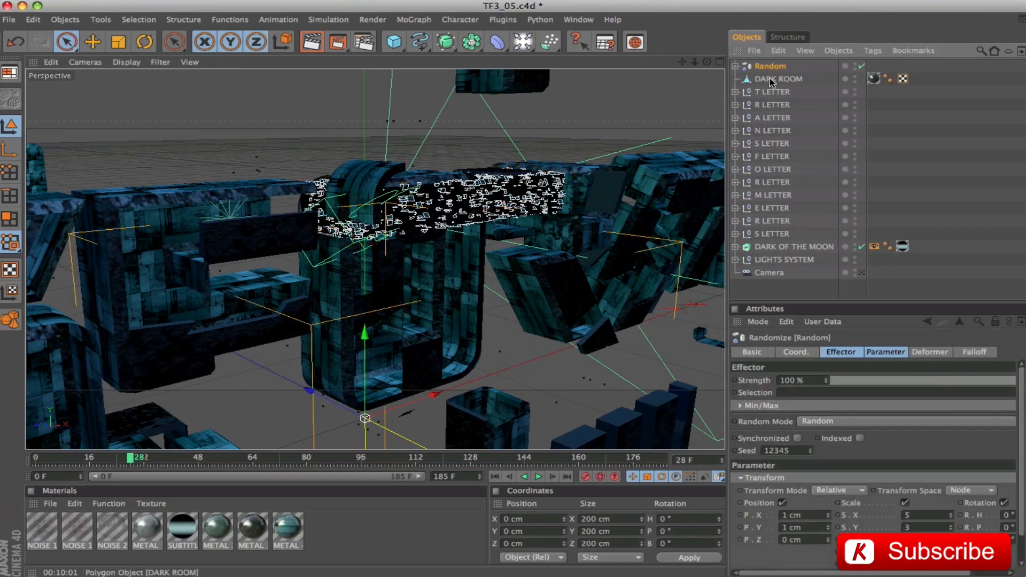
left_click(775, 79)
left_click(770, 66, "shift")
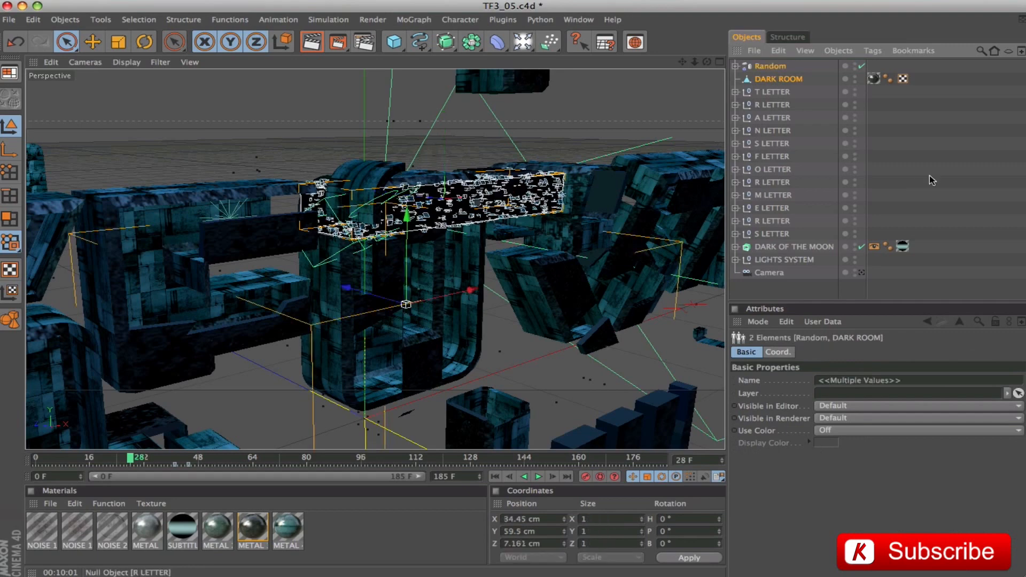
key("alt+g")
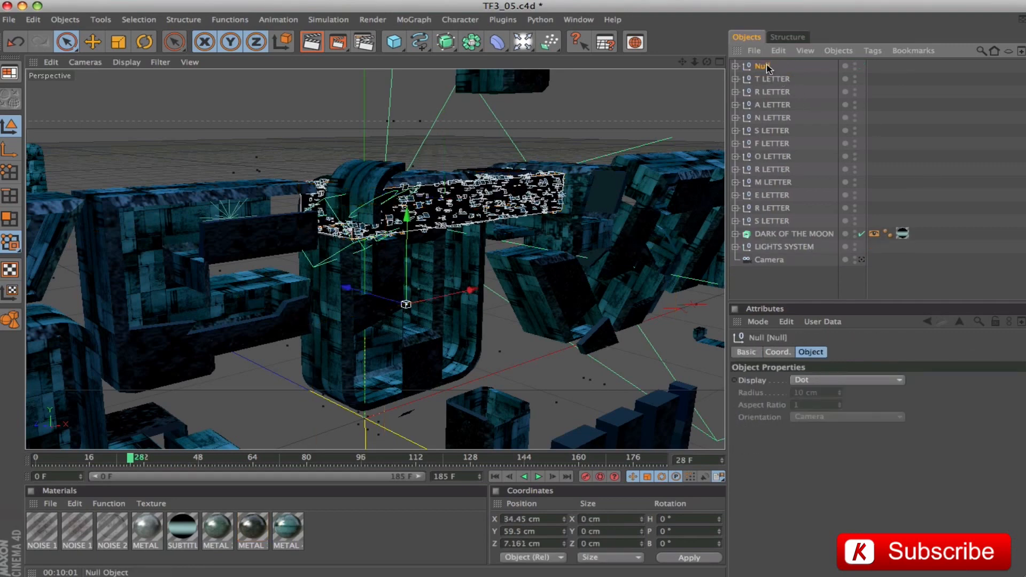
type("DAR")
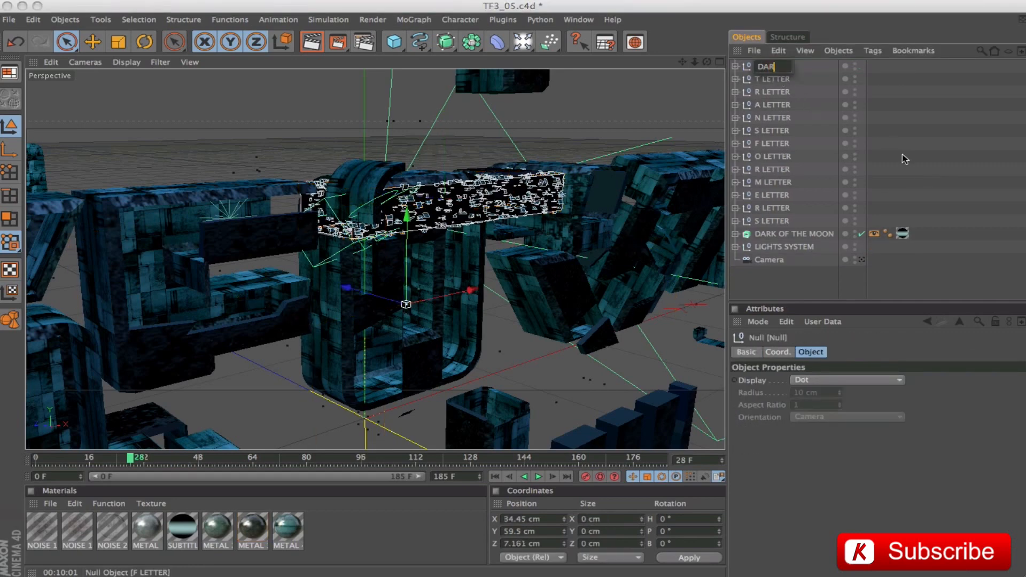
type("K ROOM")
key("Return")
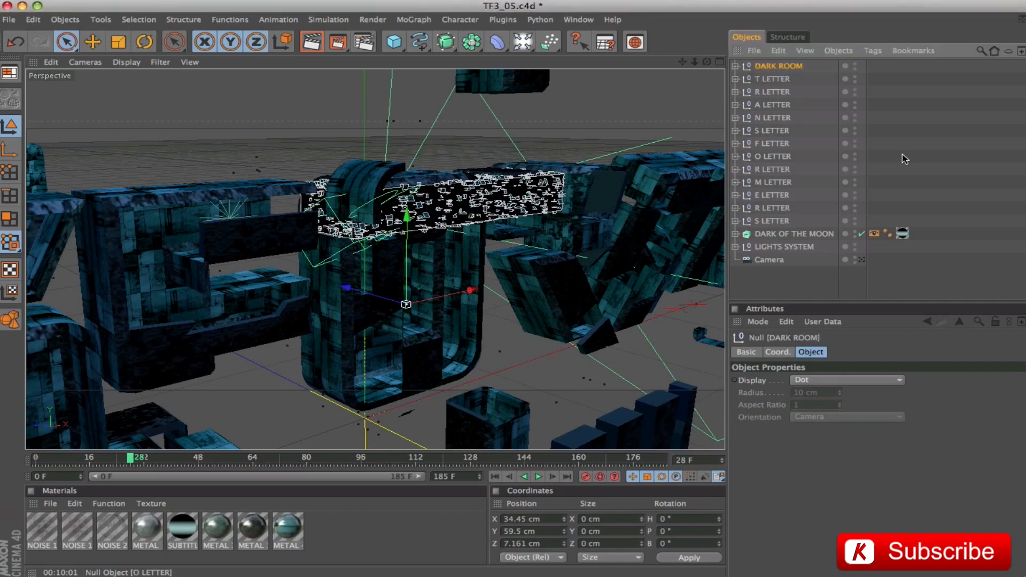
- Add a Motion Blur tag to the DARK ROOM group, all letter groups and DARK OF THE MOON
left_click(784, 235)
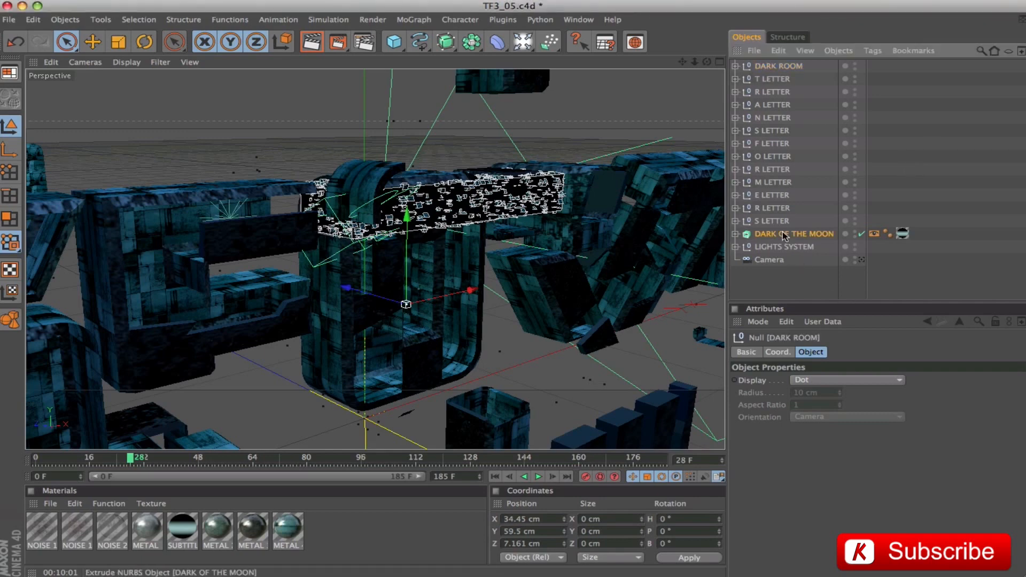
left_click(770, 69, "shift")
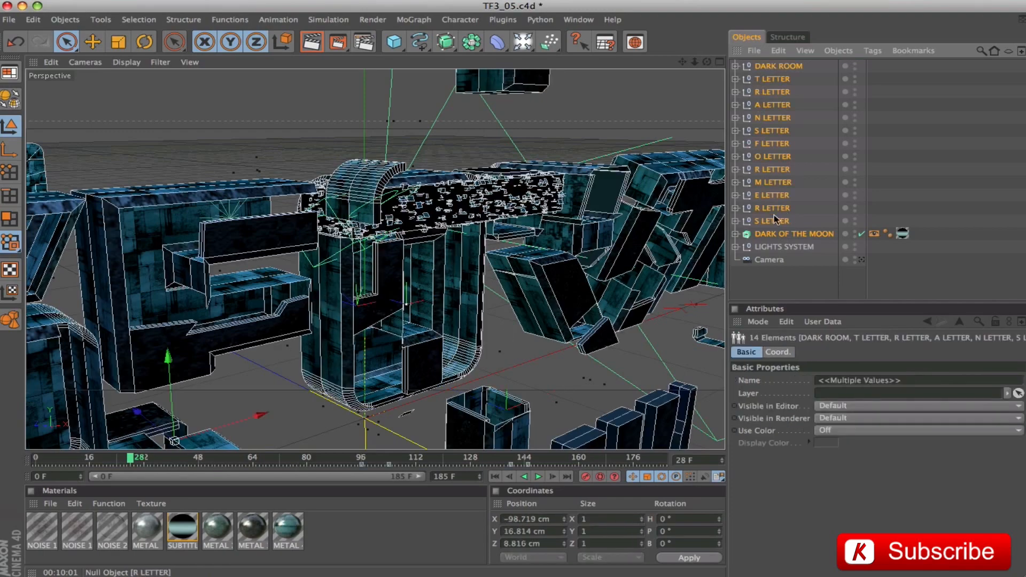
right_click(785, 67)
mouse_move(816, 73)
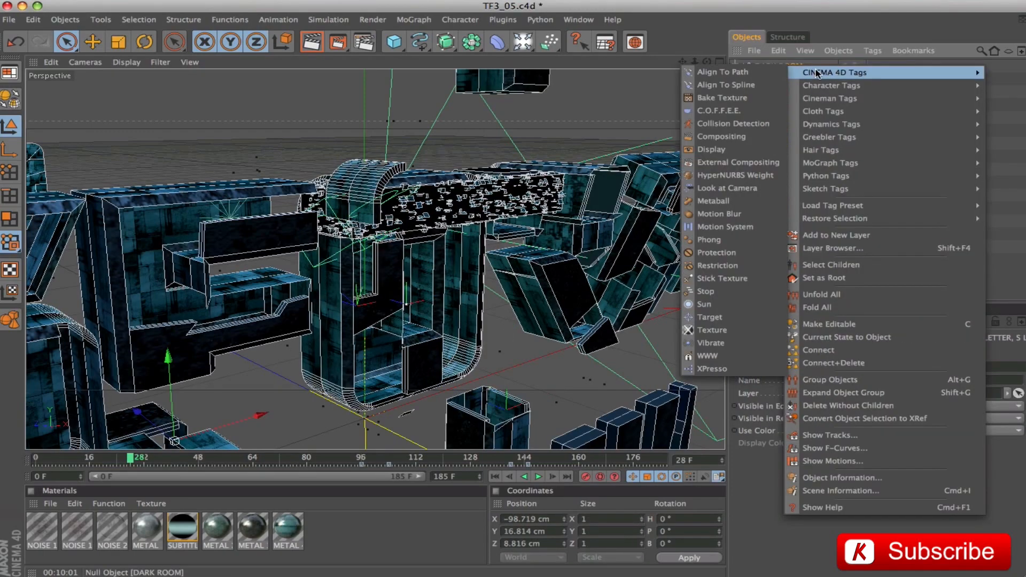
left_click(719, 214)
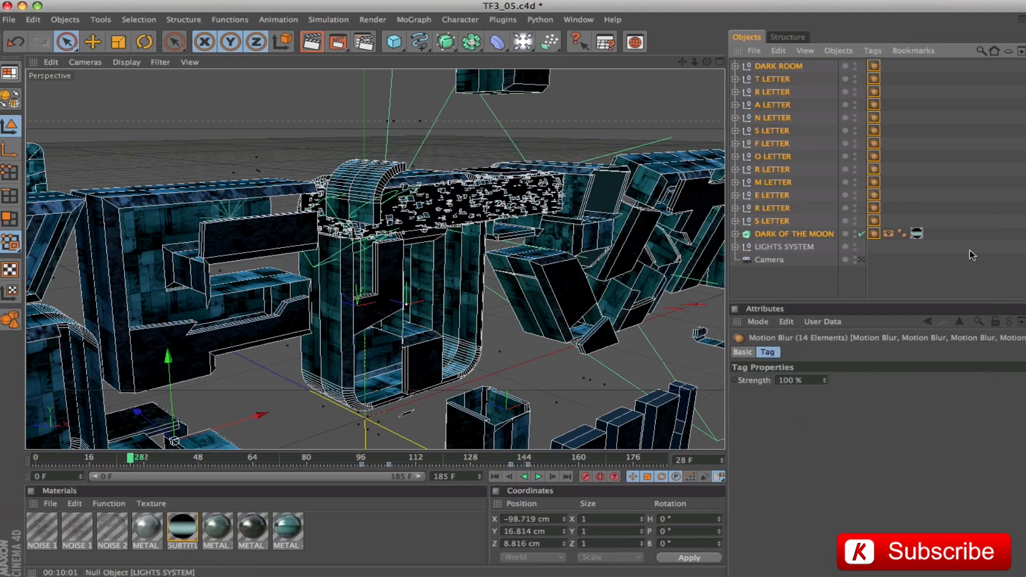
left_click(815, 281)
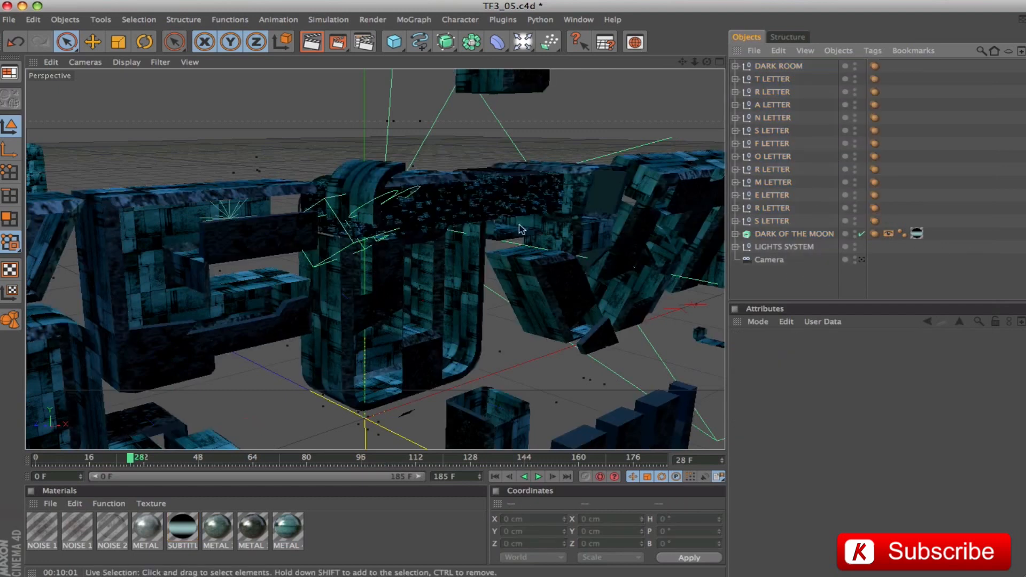
- Expand the DARK ROOM group and add a Display tag to it
left_click(735, 66)
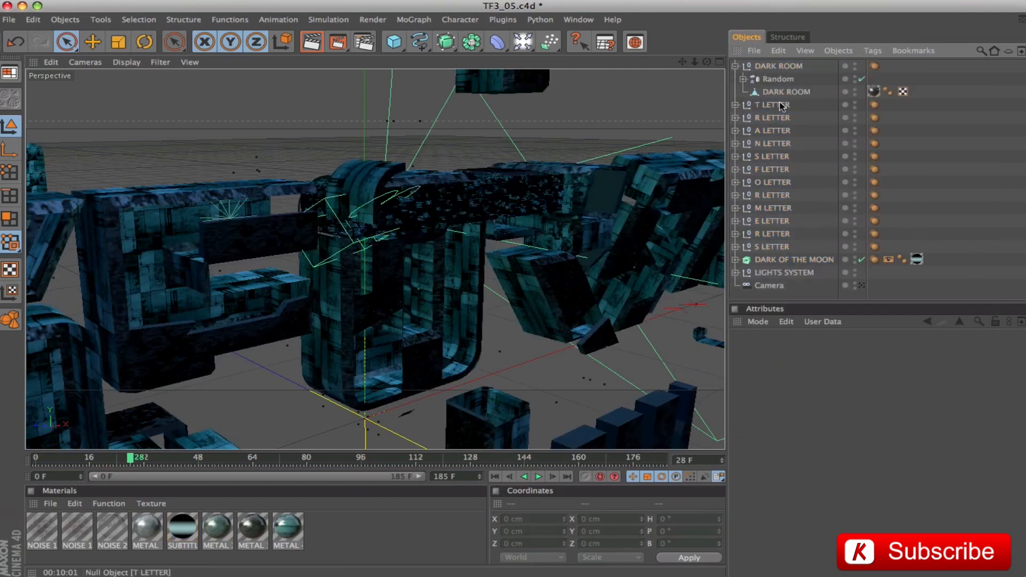
left_click(790, 68)
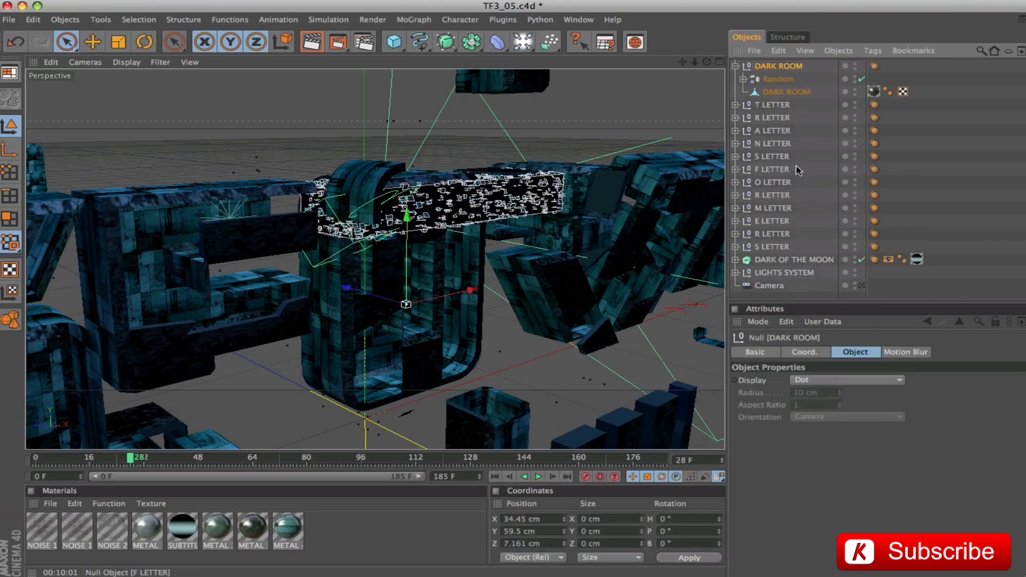
left_click(777, 5)
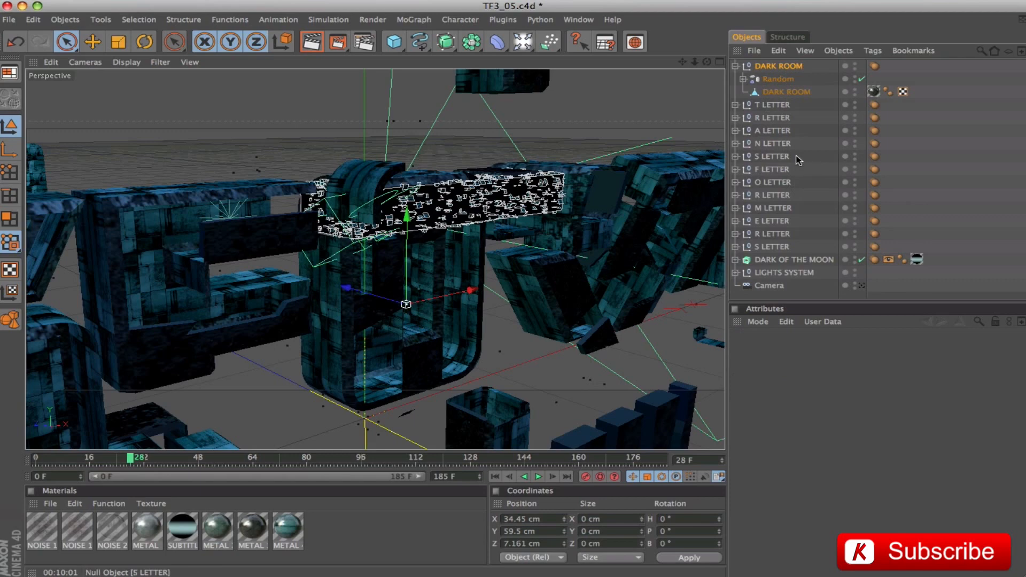
right_click(786, 66)
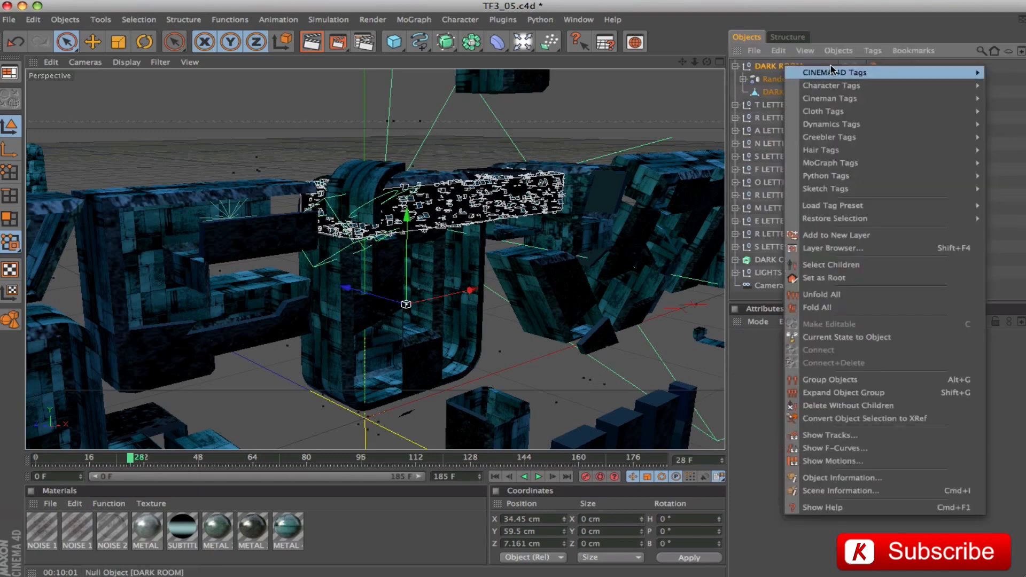
mouse_move(831, 69)
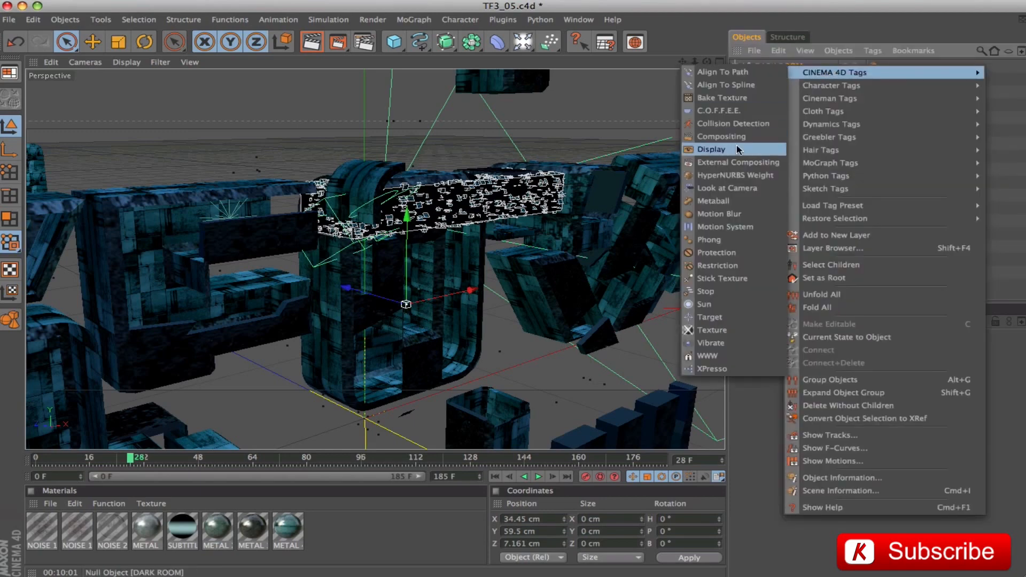
left_click(716, 149)
- Enable Visibility in the DARK ROOM group's Display tag and keyframe it at 100% on frame 44
left_click_drag(136, 461, 191, 462)
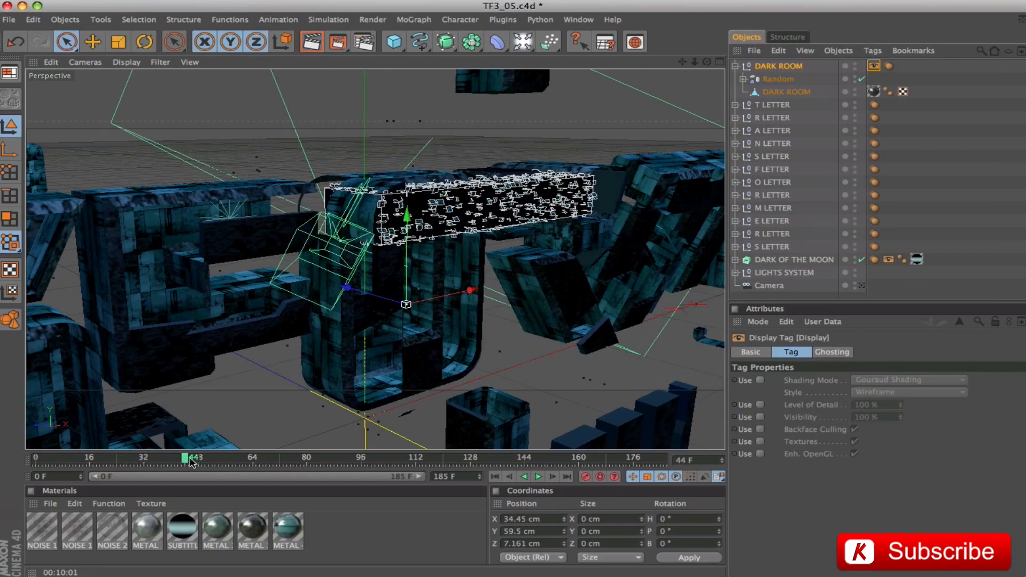
left_click(760, 418)
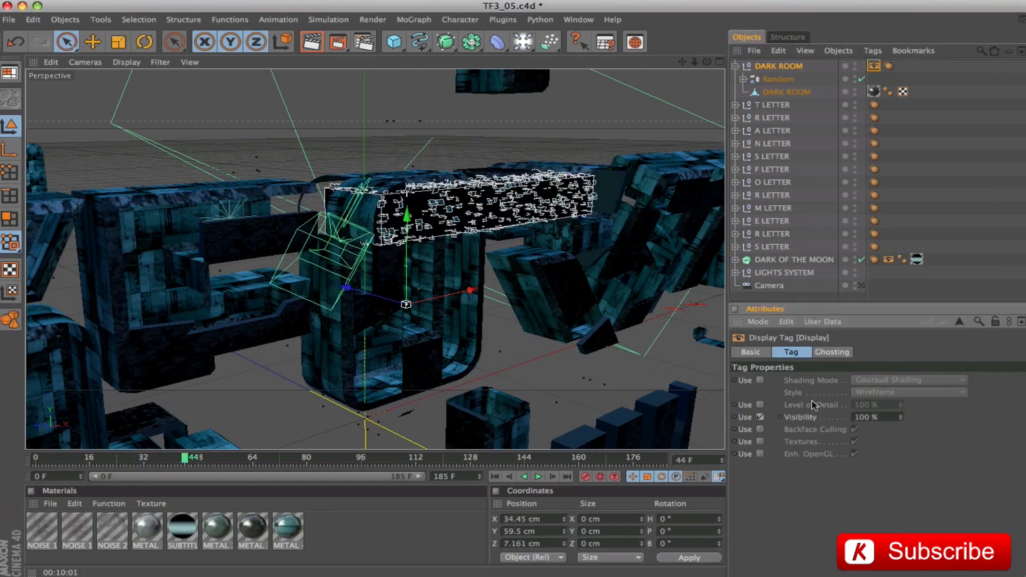
left_click(780, 418, "ctrl")
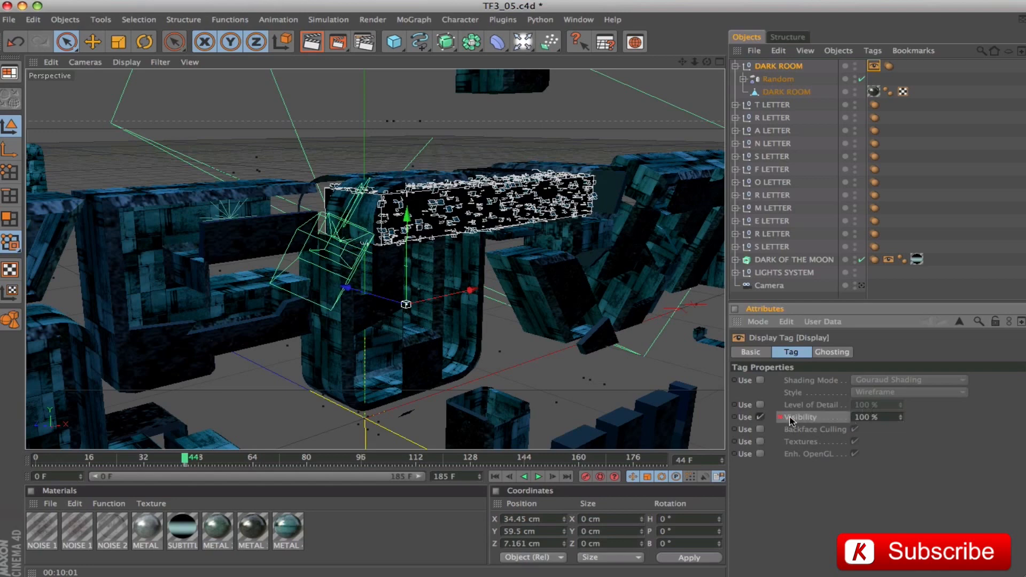
- On frame 45, keyframe the DARK ROOM group's display visibility at 0%
left_click(189, 465)
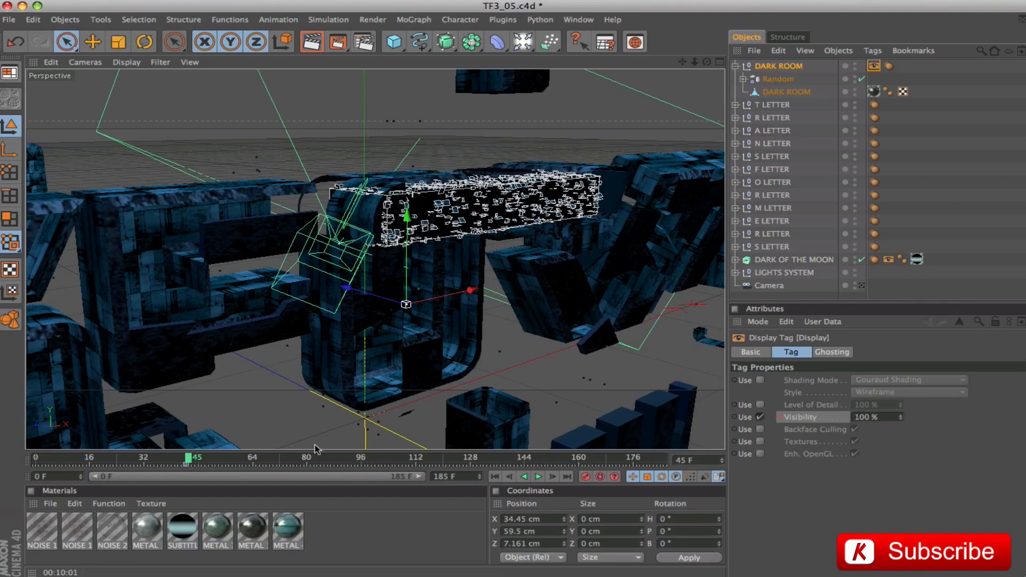
left_click(879, 418)
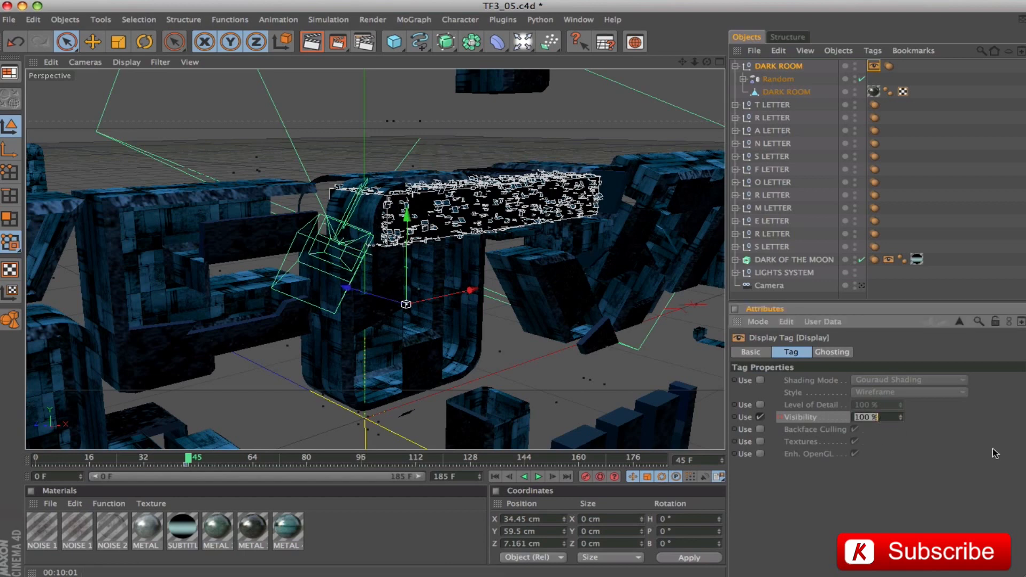
type("0")
key("Return")
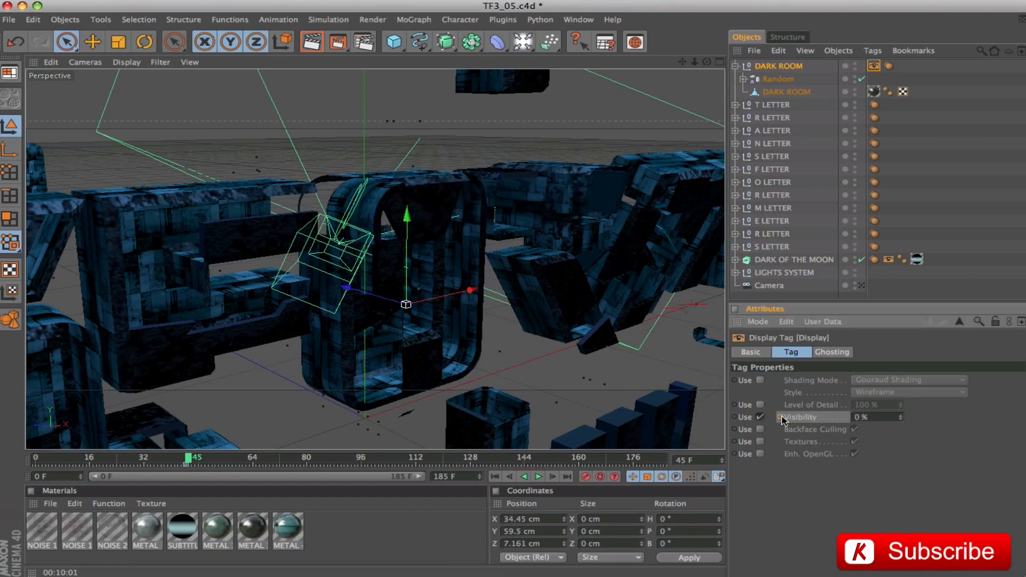
- Look through the Camera, check the DARK ROOM visibility change around frames 43 to 45, and return to frame 0
left_click(862, 285)
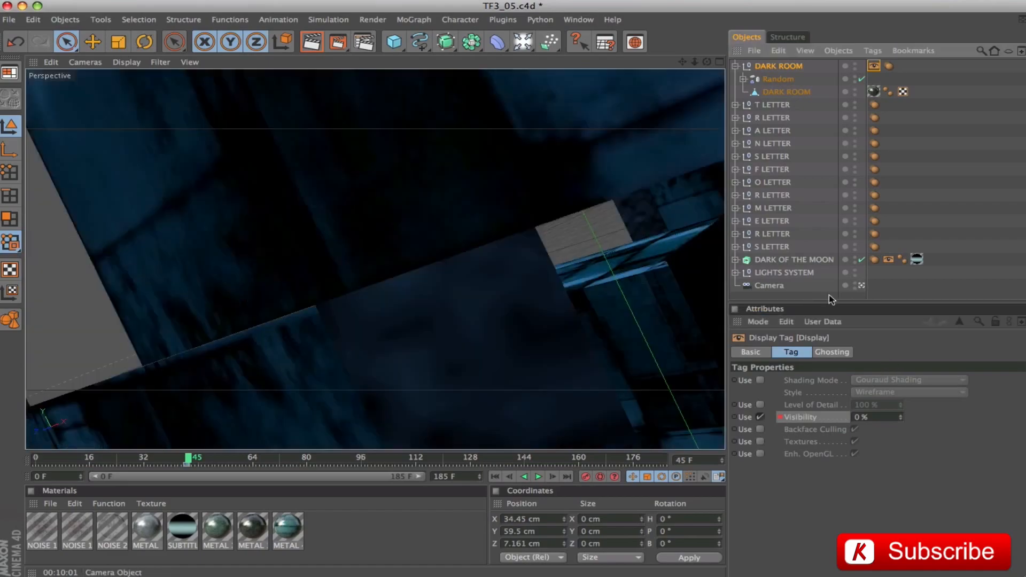
mouse_move(193, 463)
left_mouse_down()
mouse_move(38, 458)
mouse_move(187, 469)
left_mouse_up()
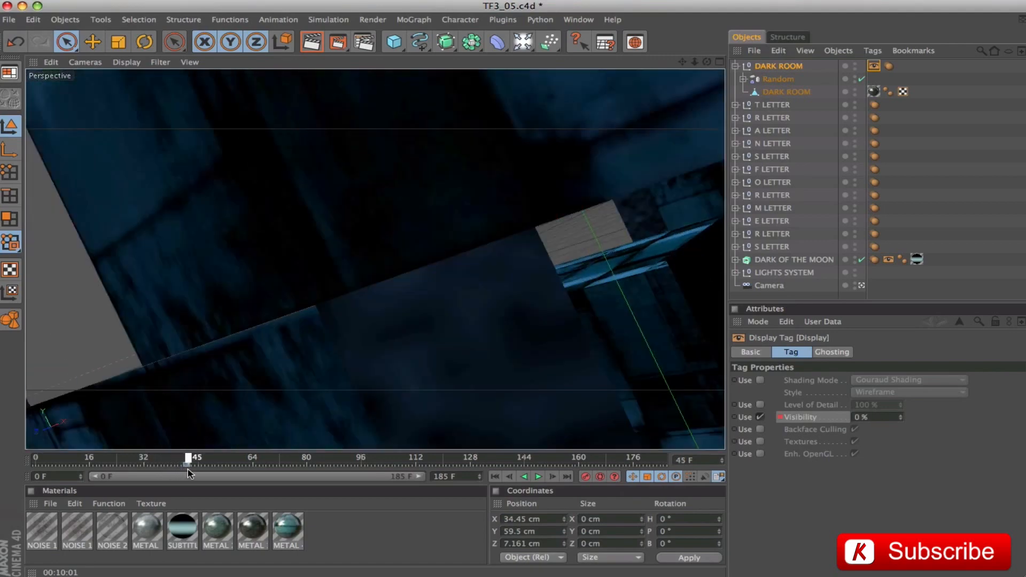
left_click_drag(189, 458, 182, 460)
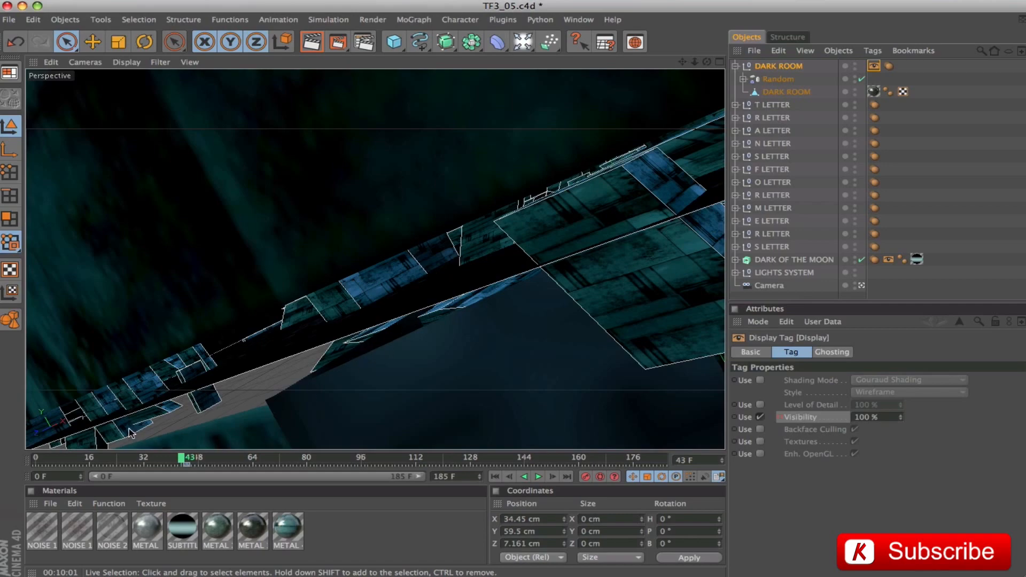
left_click_drag(183, 458, 1, 449)
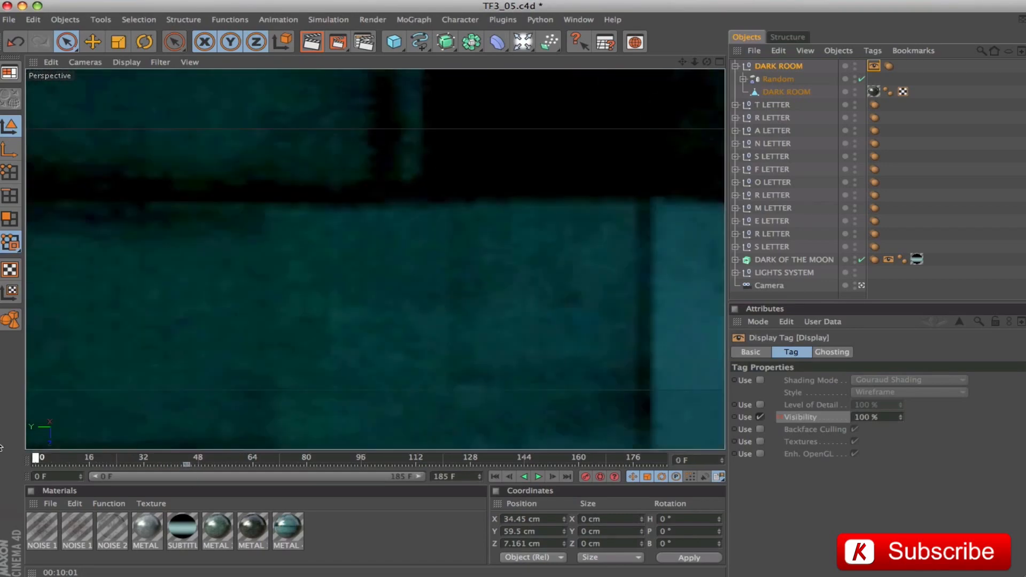
- Leave the camera's view and add Display tags with Visibility enabled to the O LETTER group and the R LETTER group directly below it
left_click(750, 181)
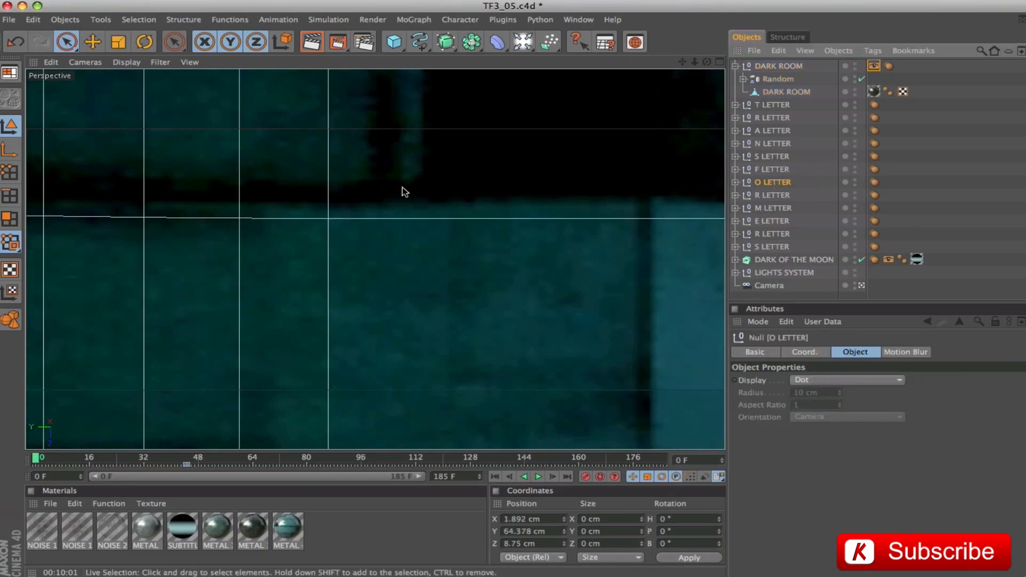
left_click(774, 194)
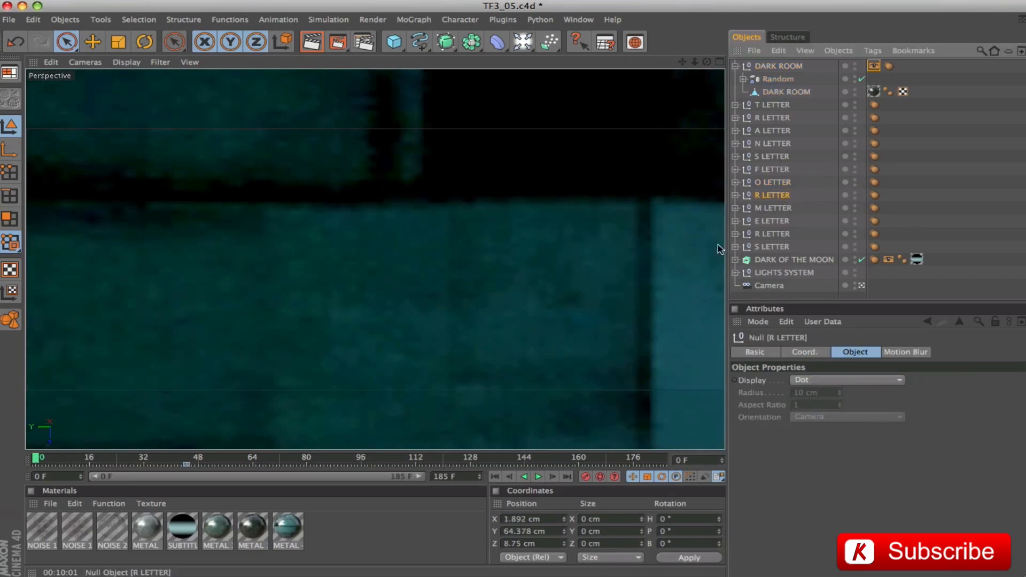
left_click(862, 286)
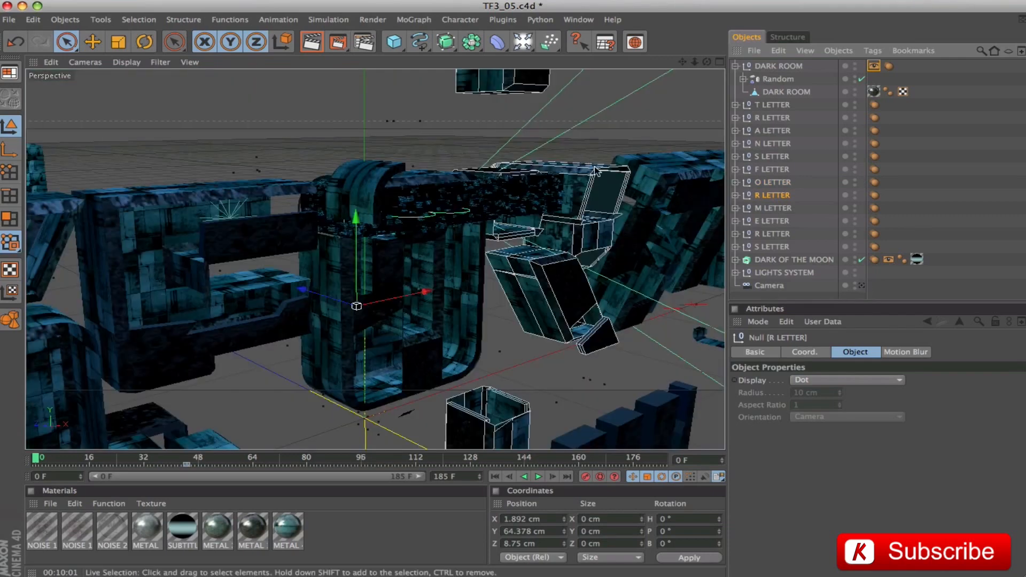
left_click(774, 185, "shift")
right_click(780, 184)
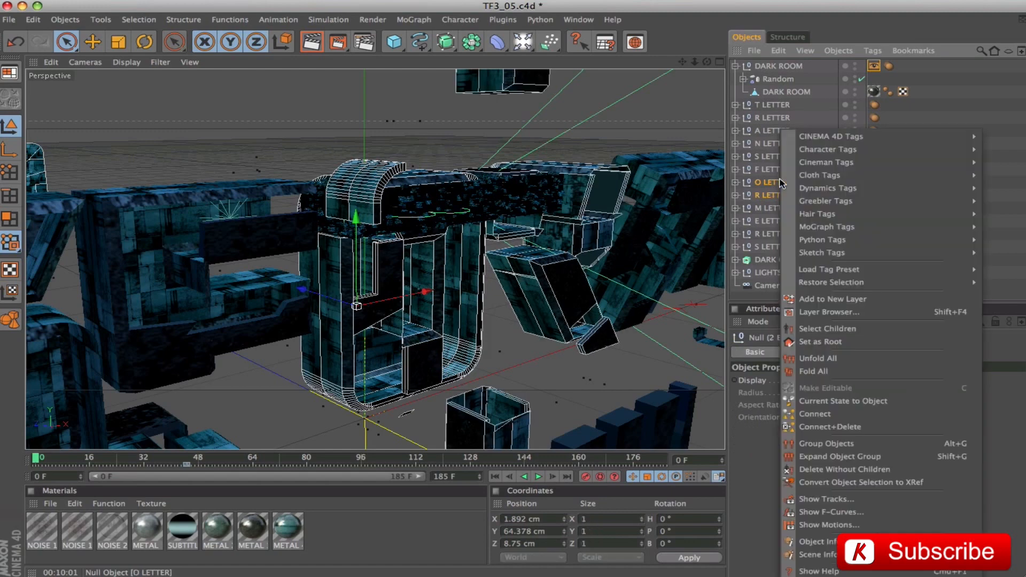
left_click(737, 213)
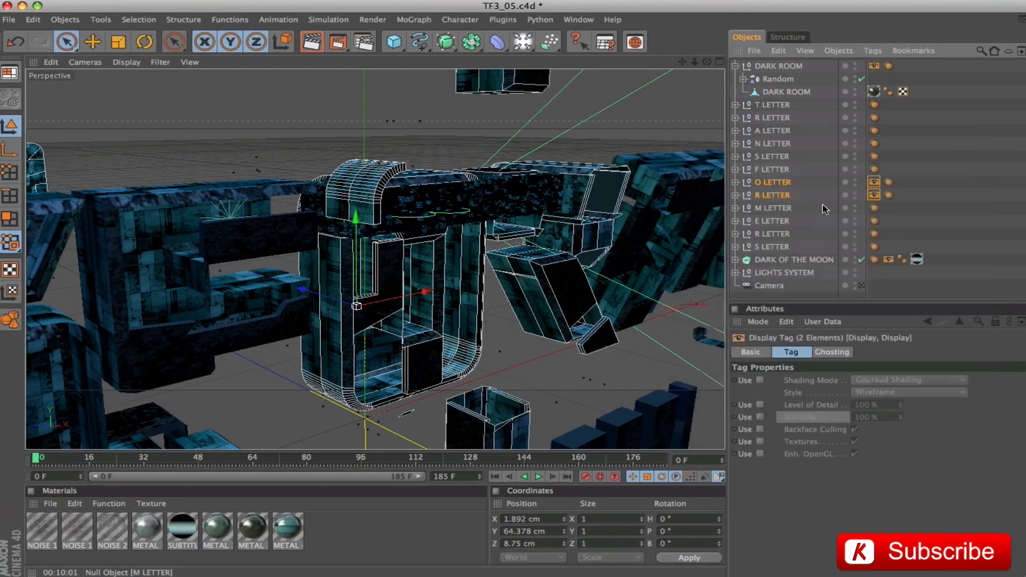
left_click(760, 418)
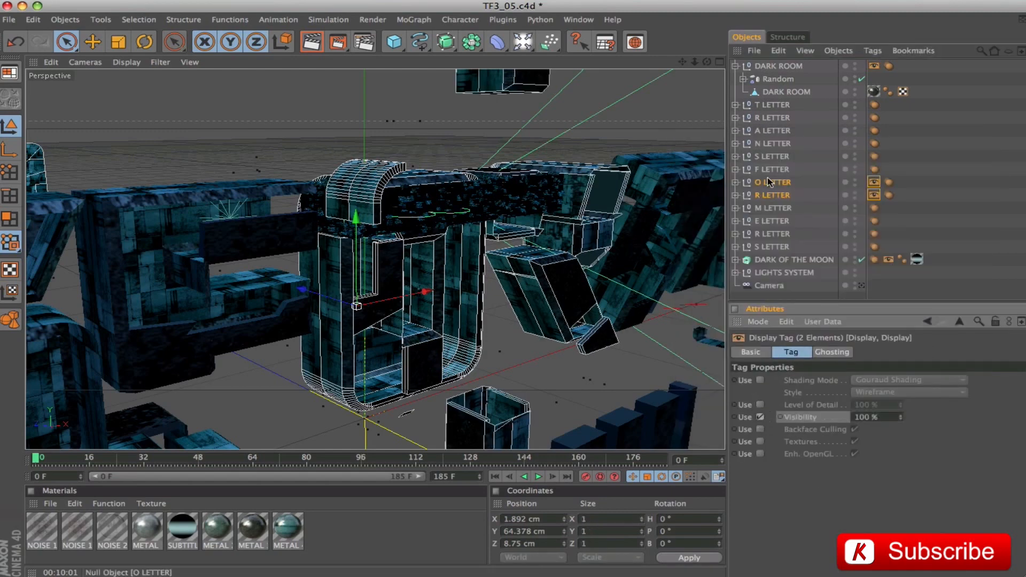
- Keyframe the O and R letters' display visibility at 100% on frame 41 and look through the Camera
left_click_drag(36, 458, 176, 465)
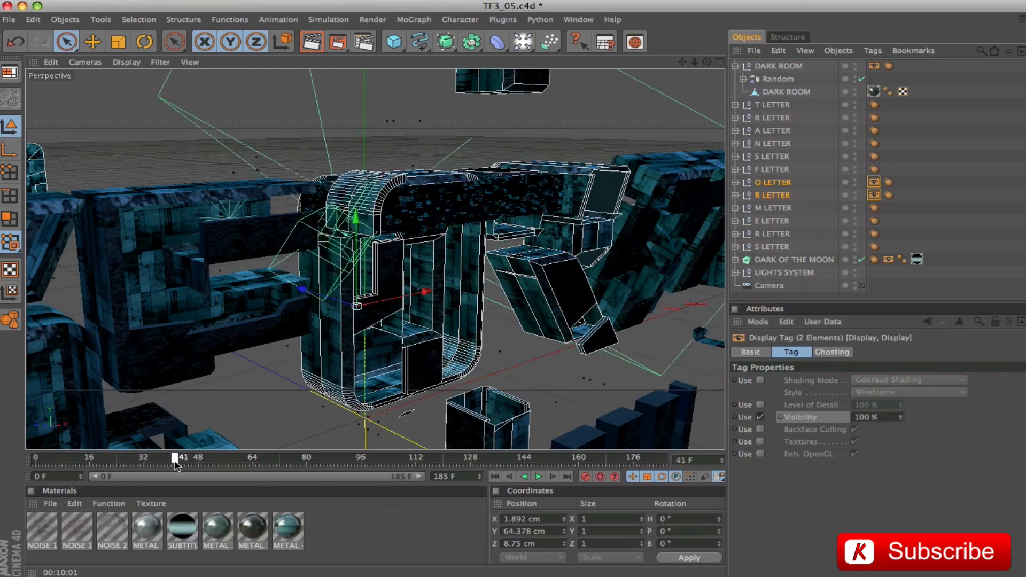
left_click(780, 417)
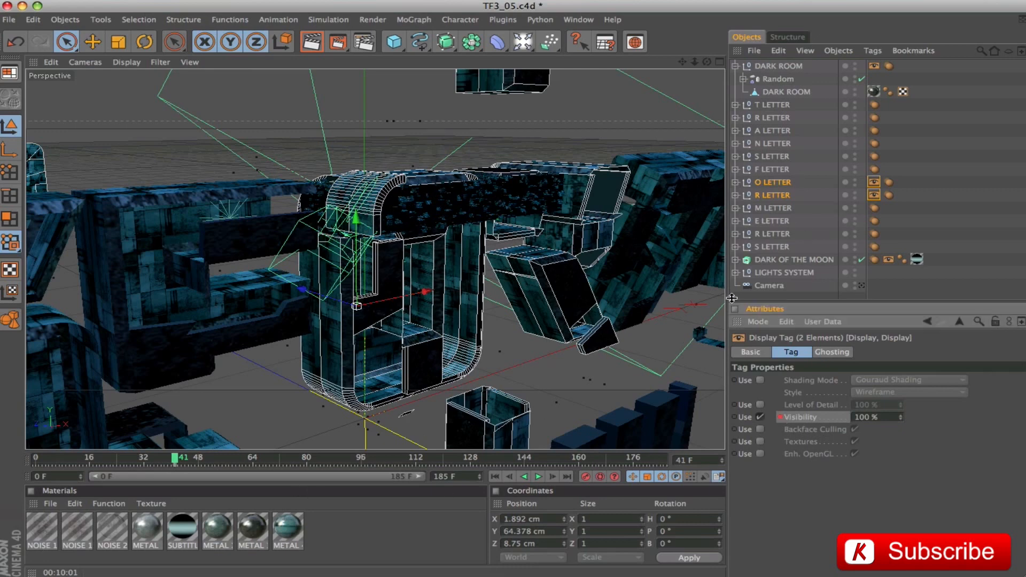
left_click(861, 285)
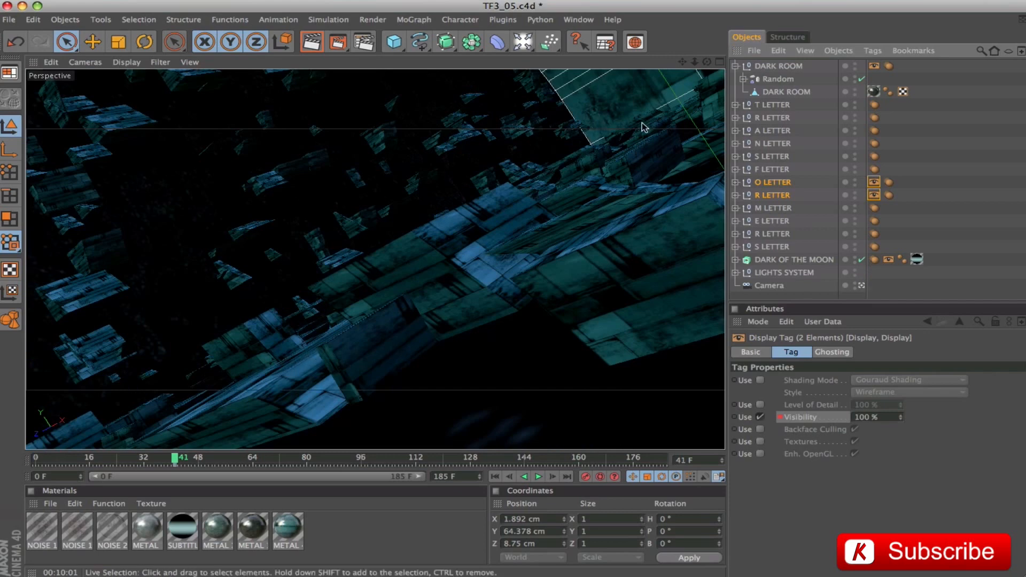
- Keyframe the O and R letters' display visibility at 0% on frame 41
double_click(886, 418)
type("0")
key("Return")
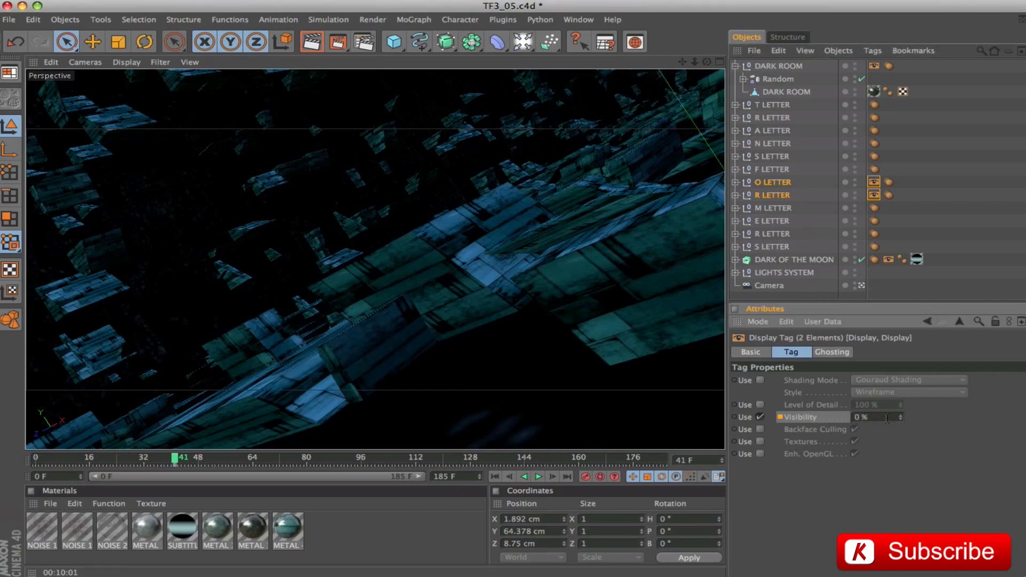
left_click(780, 416, "ctrl")
- On frame 42, keyframe the O and R letters' display visibility at 100%
left_click(178, 462)
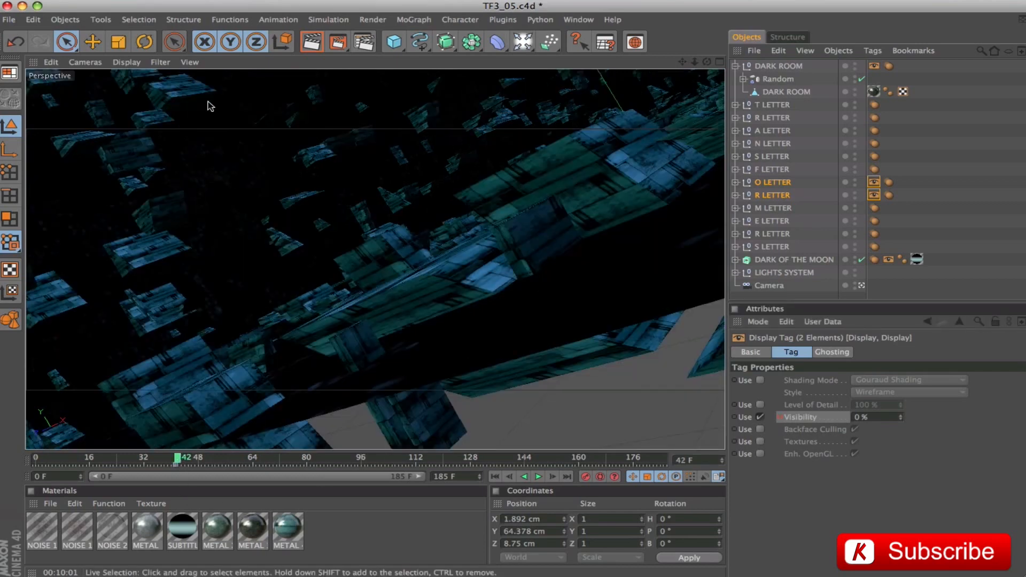
left_click(866, 418)
type("100")
key("Return")
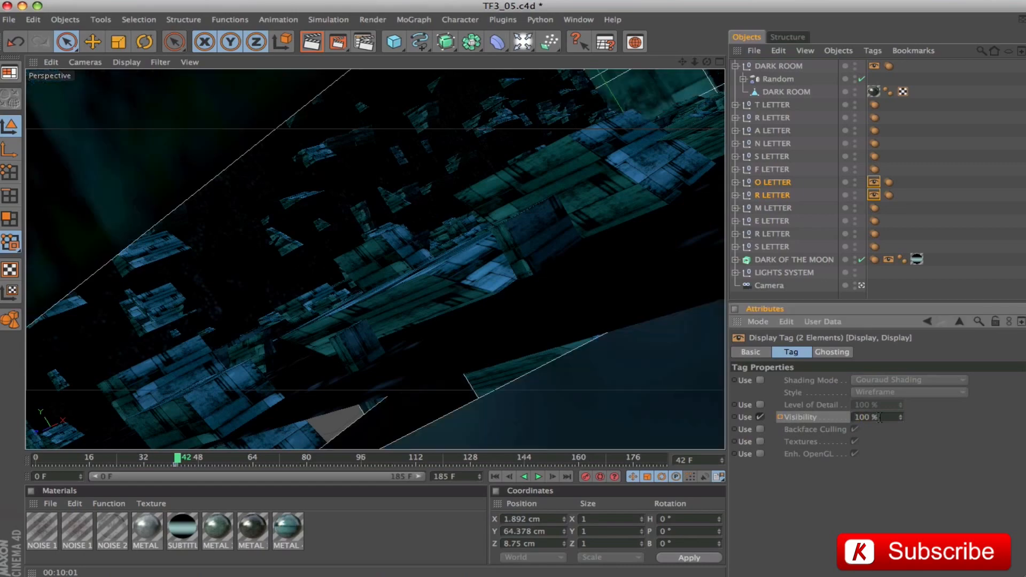
left_click(780, 418)
mouse_move(178, 458)
left_mouse_down()
mouse_move(236, 462)
mouse_move(180, 458)
left_mouse_up()
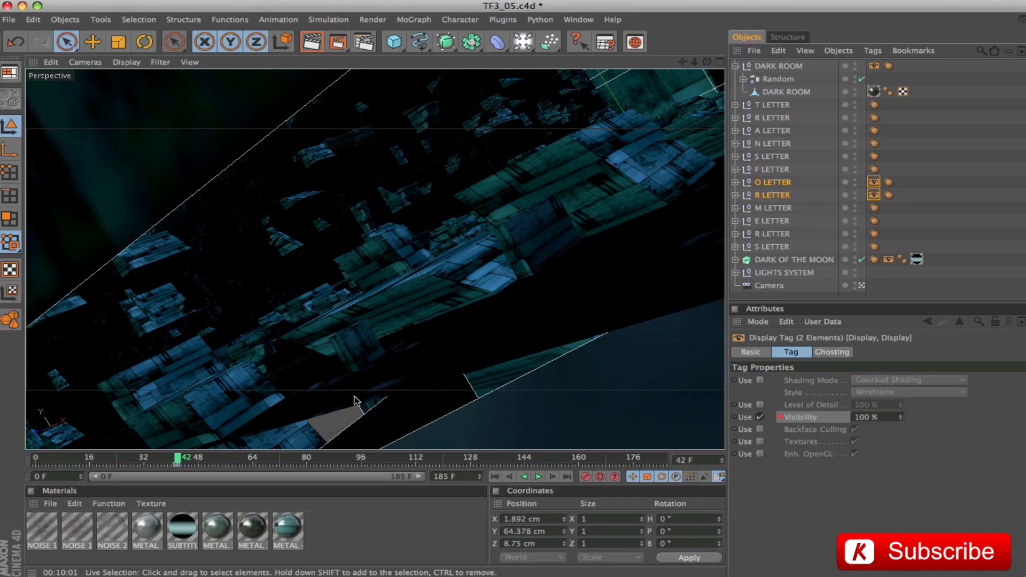
- Hide every letter group in the editor and renderer, leaving the collapsed DARK ROOM group visible
left_click(779, 182)
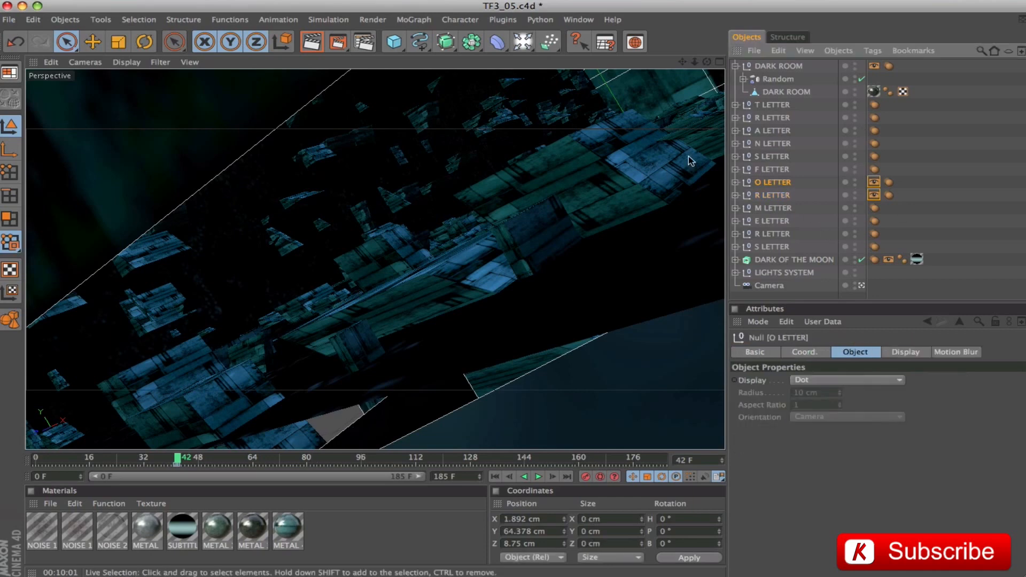
left_click(735, 66)
left_click_drag(854, 64, 862, 214)
left_click_drag(854, 65, 856, 222)
left_click(783, 290)
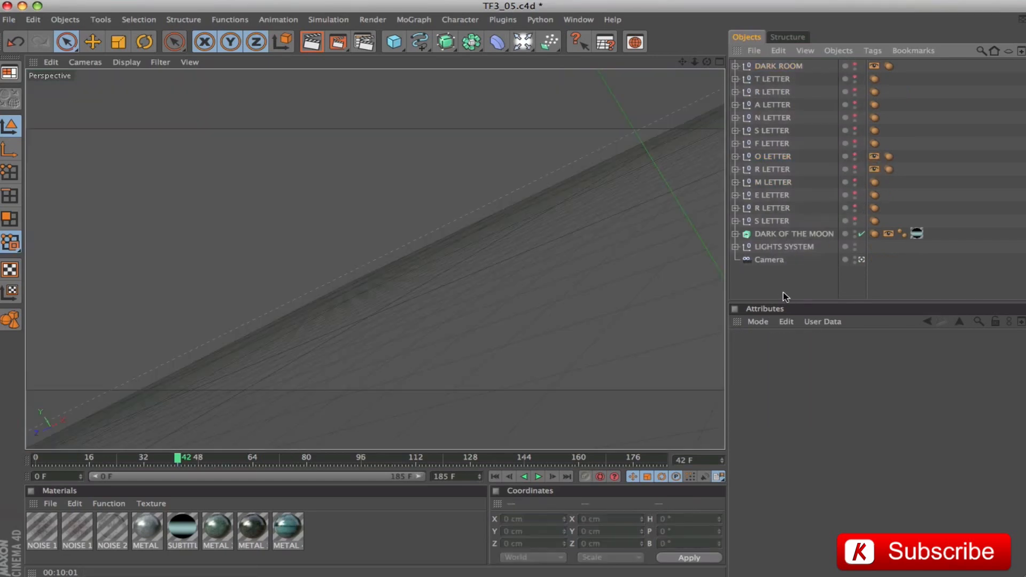
left_click(855, 66)
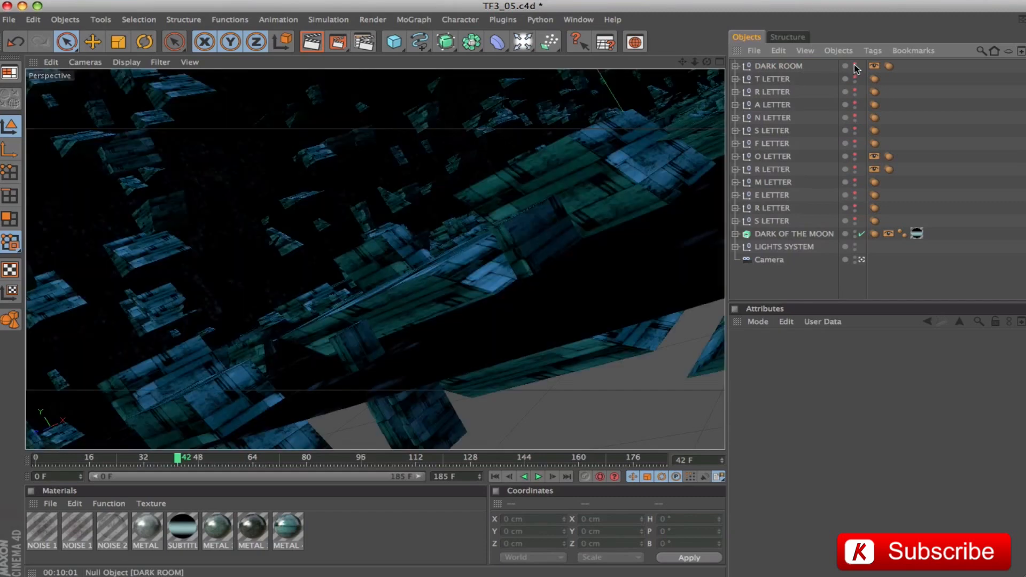
- Duplicate the DARK ROOM polygon object, rename the copy PLANE, and move it out of the group above DARK ROOM
left_click(735, 66)
left_click(663, 318)
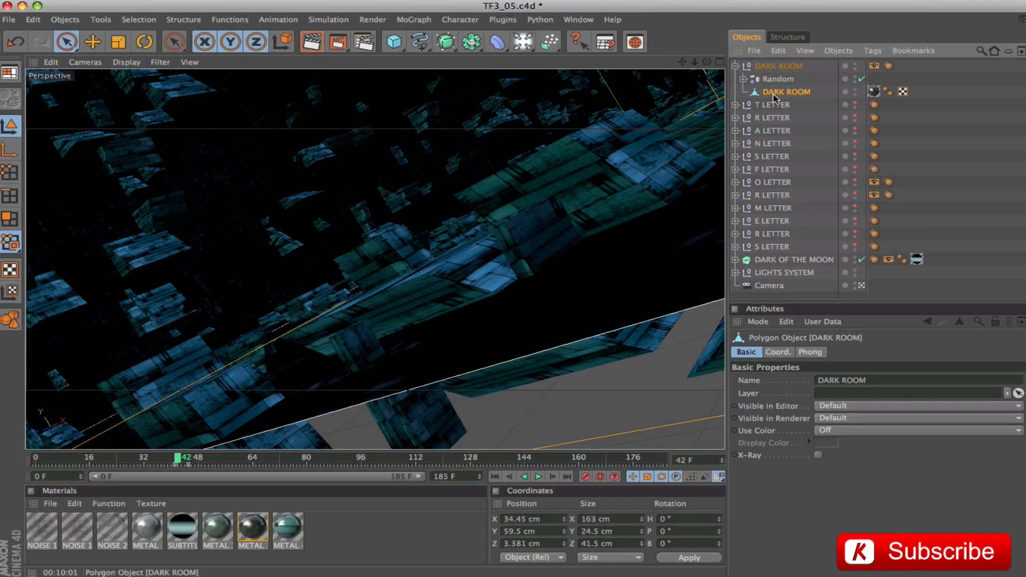
left_click_drag(774, 94, 773, 72)
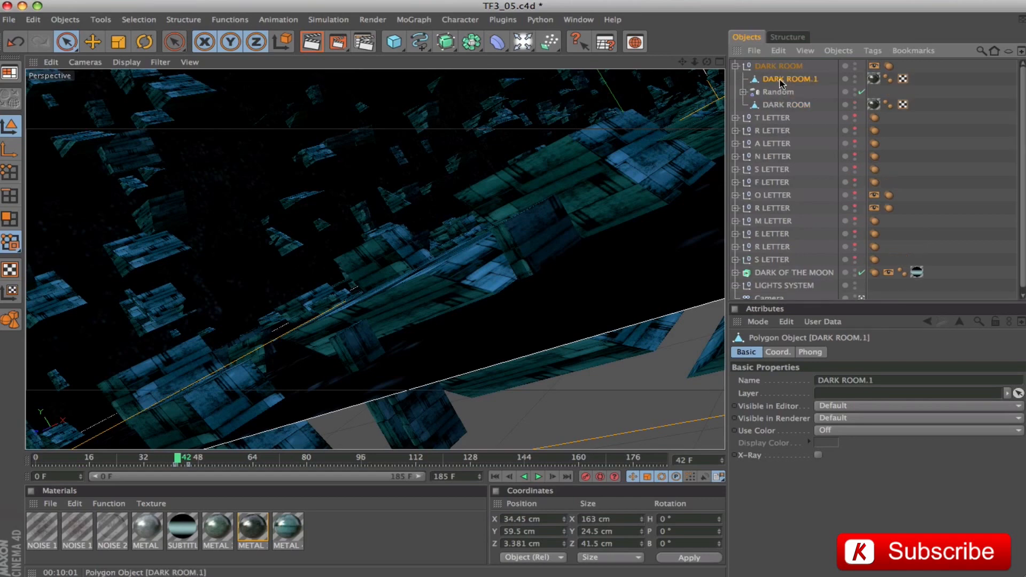
double_click(779, 80)
type("PLANE")
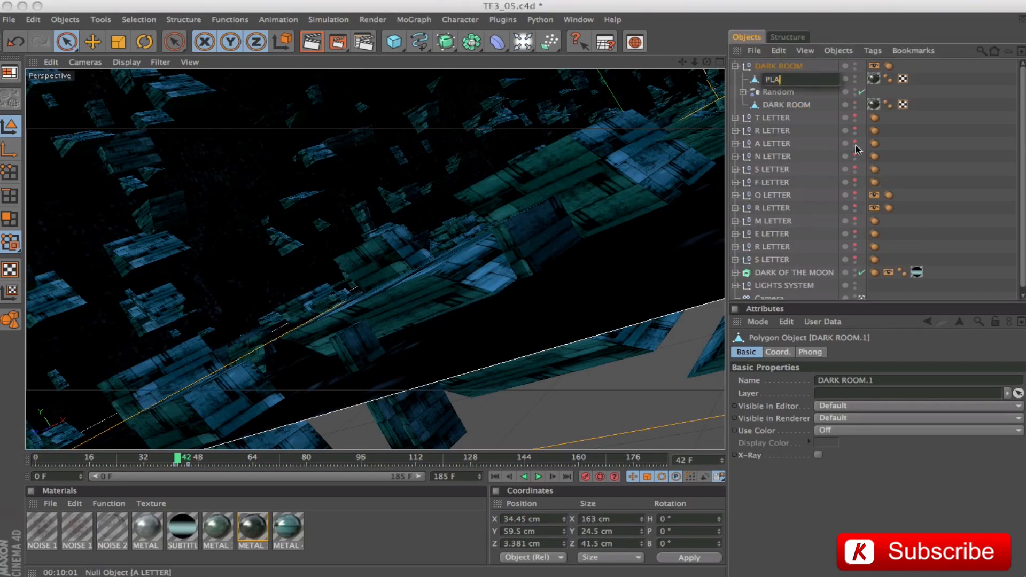
key("Return")
left_click_drag(773, 79, 774, 67)
left_click(737, 79)
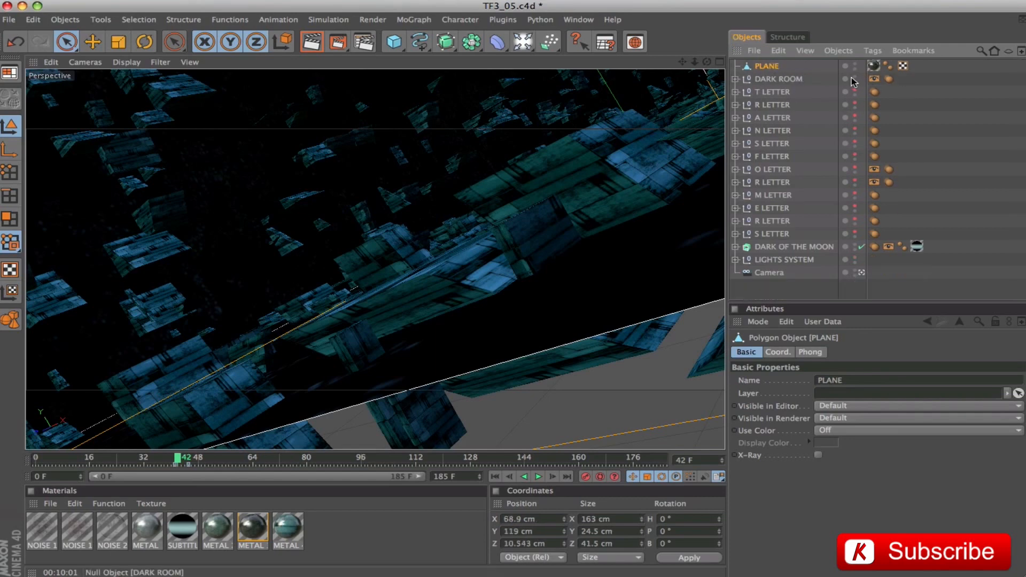
- Leave the camera's view, hide the DARK ROOM group, and delete PLANE's wall and ceiling polygons so only the floor remains
left_click(861, 273)
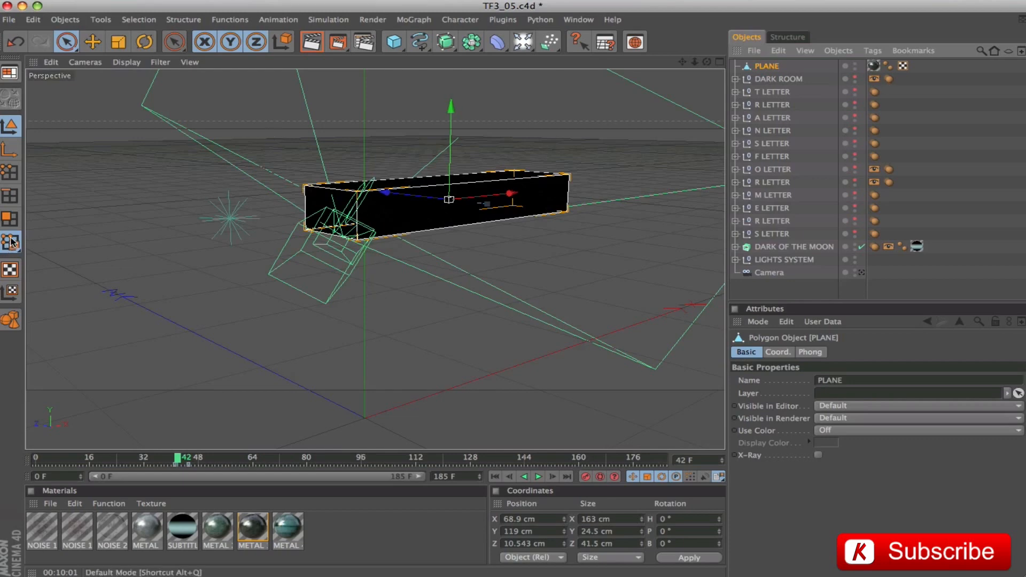
left_click(10, 218)
left_click(522, 207)
key("Delete")
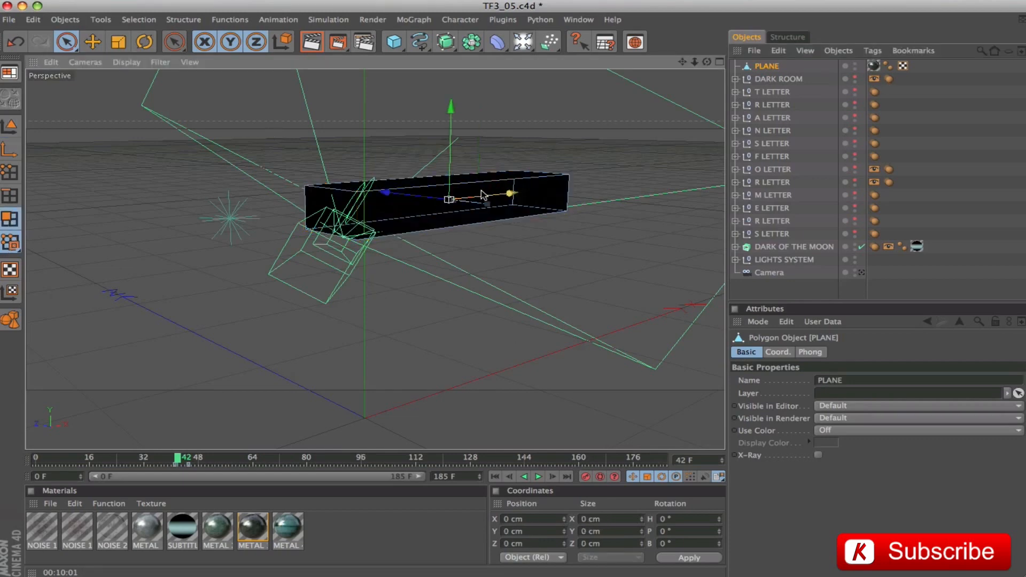
left_click(486, 184)
key("Delete")
left_click(559, 193)
key("Delete")
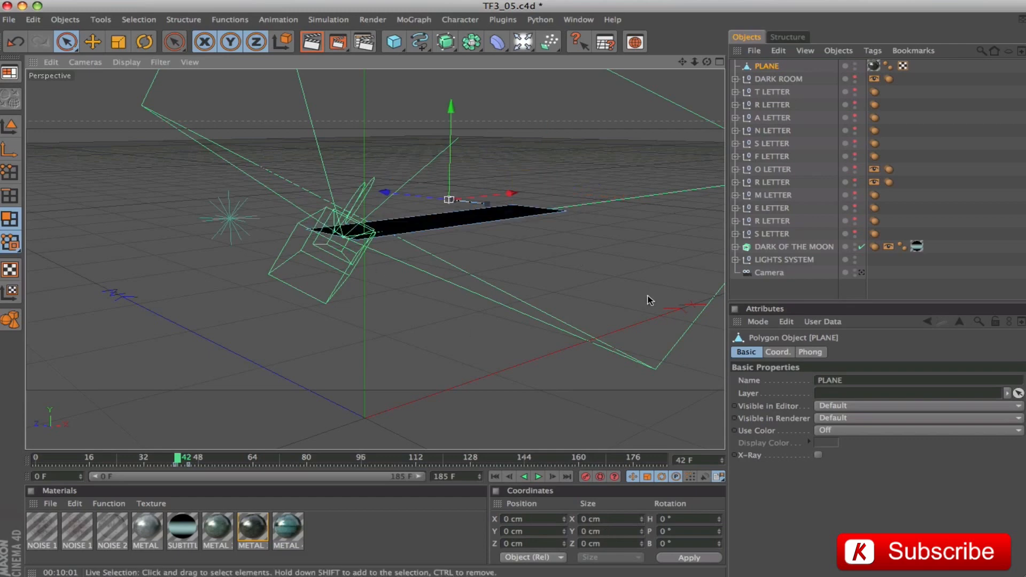
- Show the DARK ROOM and O LETTER groups again and shift PLANE in the front view to X 67.388 cm
left_click(855, 77)
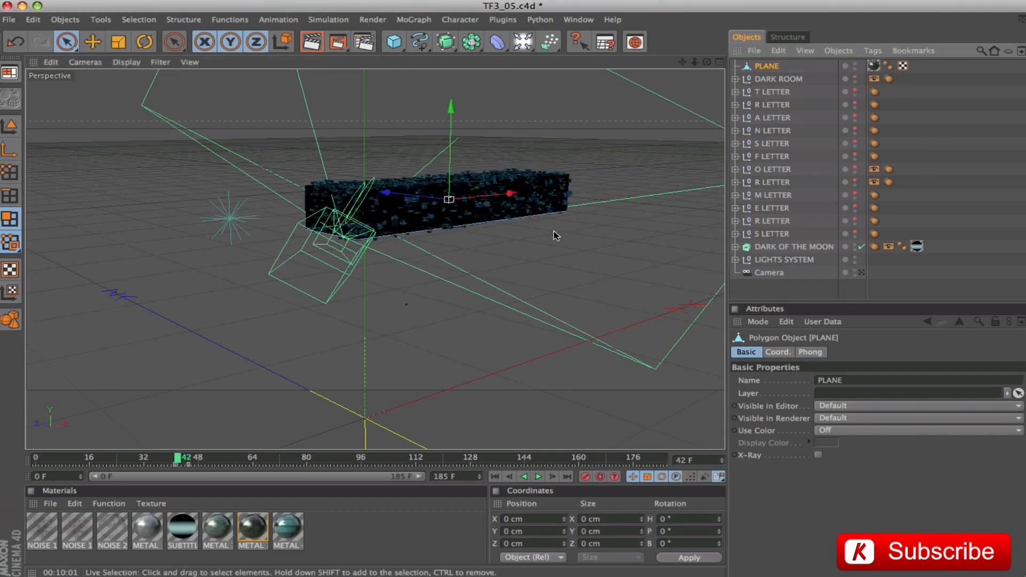
left_click(855, 169)
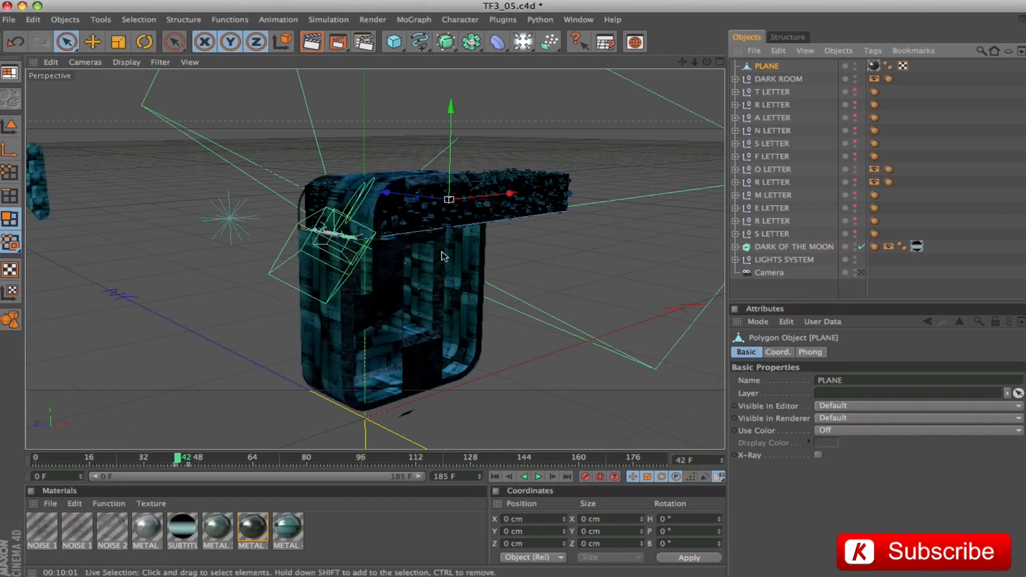
left_click(720, 62)
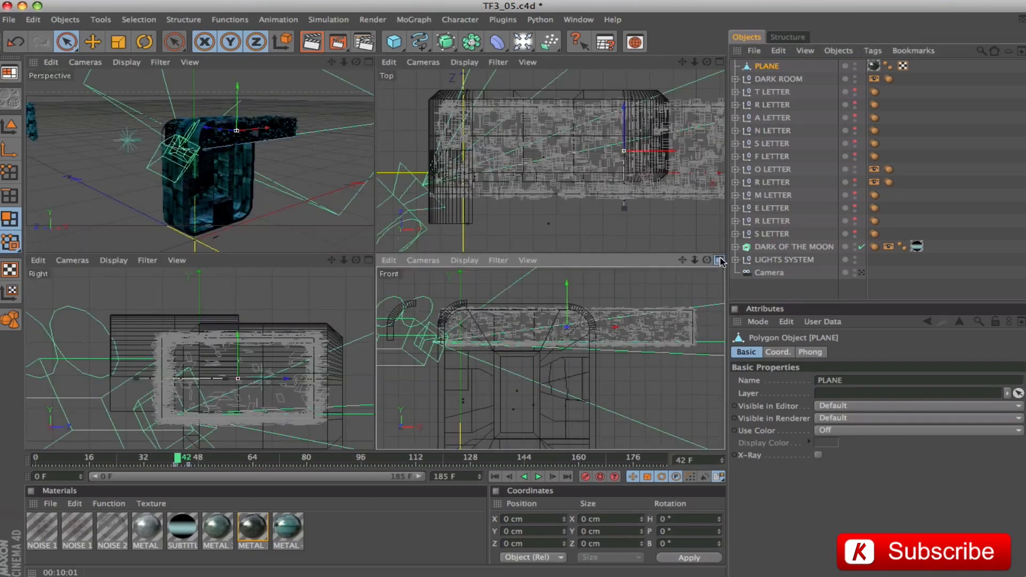
left_click(719, 260)
left_click_drag(682, 62, 814, 103)
left_click_drag(695, 62, 794, 62)
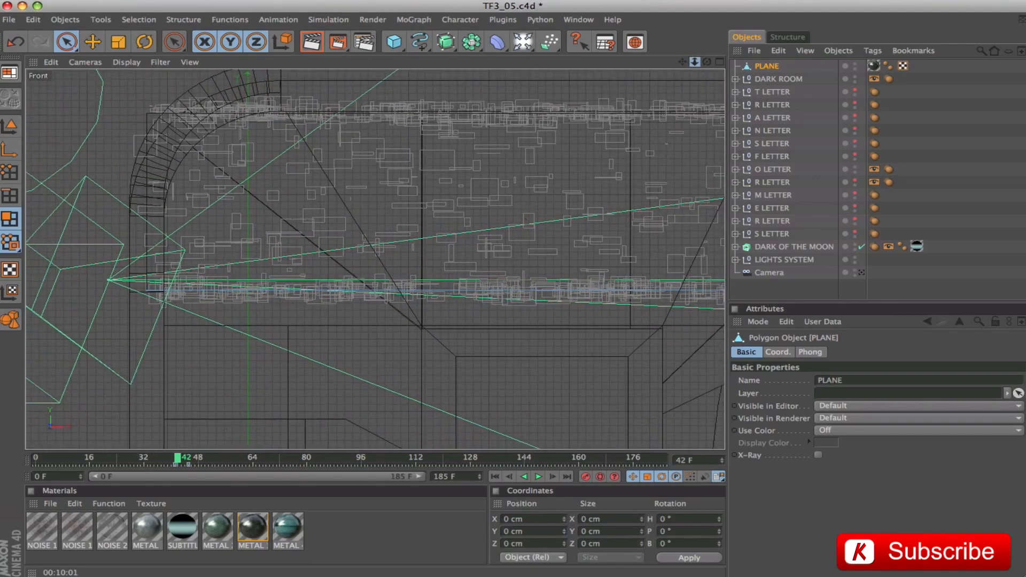
mouse_move(684, 62)
left_mouse_down()
mouse_move(613, 56)
mouse_move(682, 62)
left_mouse_up()
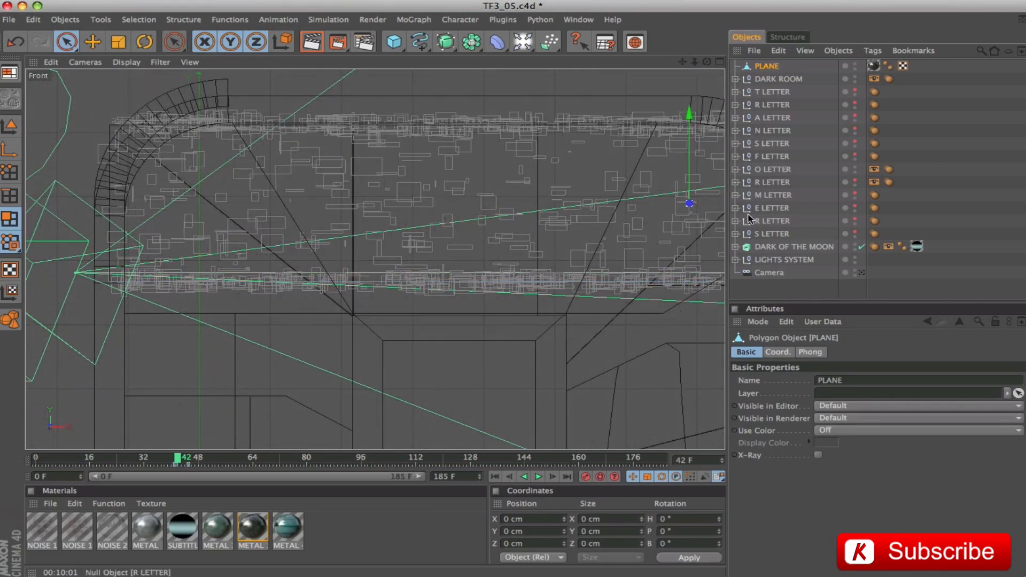
left_click(10, 127)
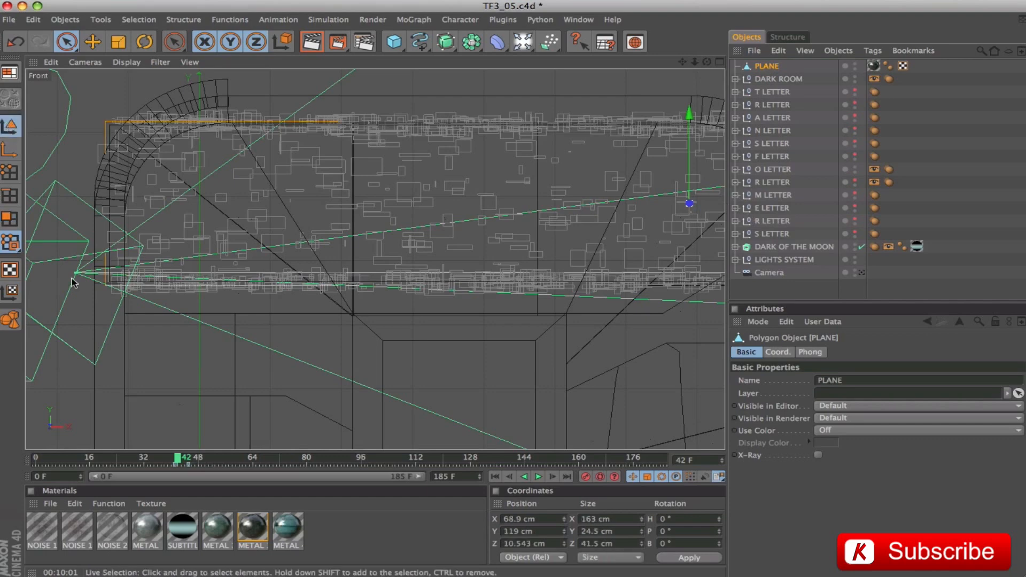
left_click_drag(689, 203, 678, 203)
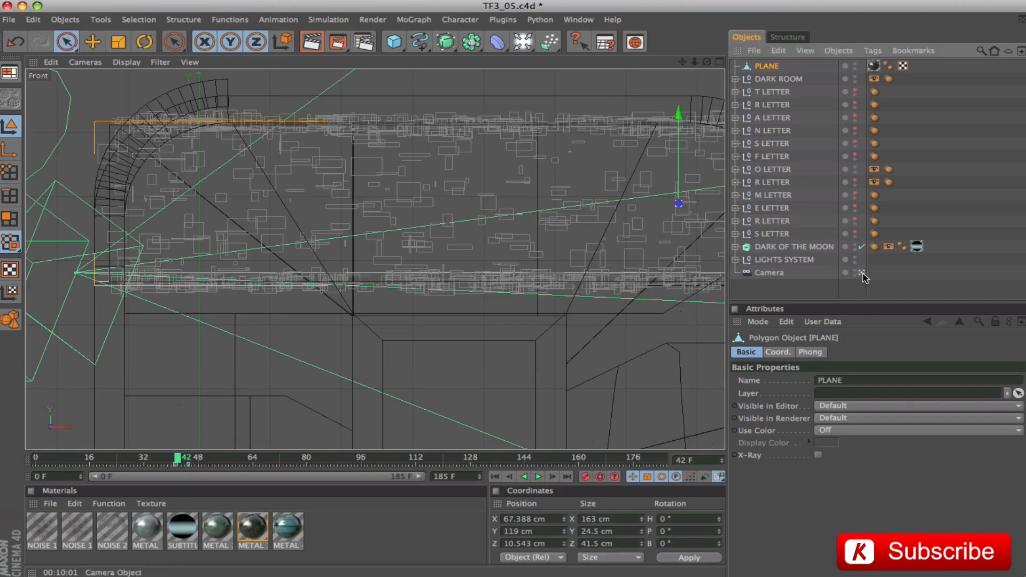
- Look through the Camera at frame 43 and shift PLANE along X to 65.768 cm to cover the floor gap
left_click(720, 62)
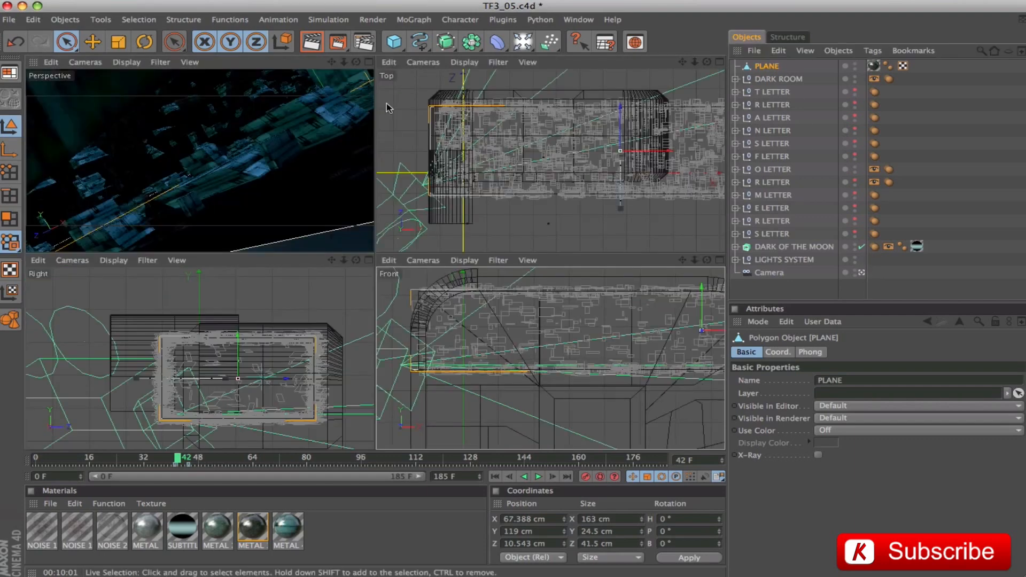
left_click(370, 62)
left_click_drag(185, 459, 183, 461)
left_click(720, 62)
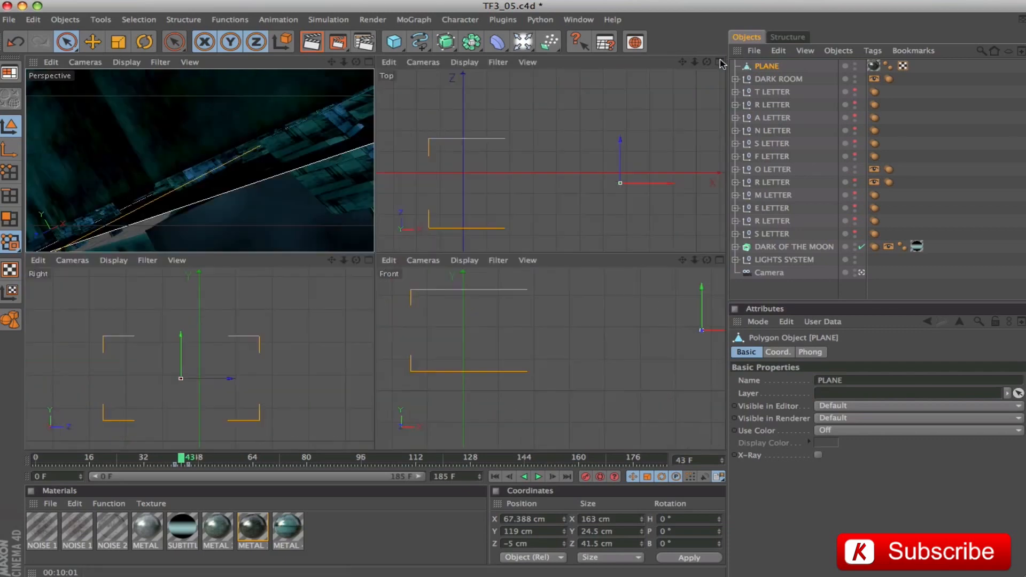
left_click_drag(717, 331, 711, 331)
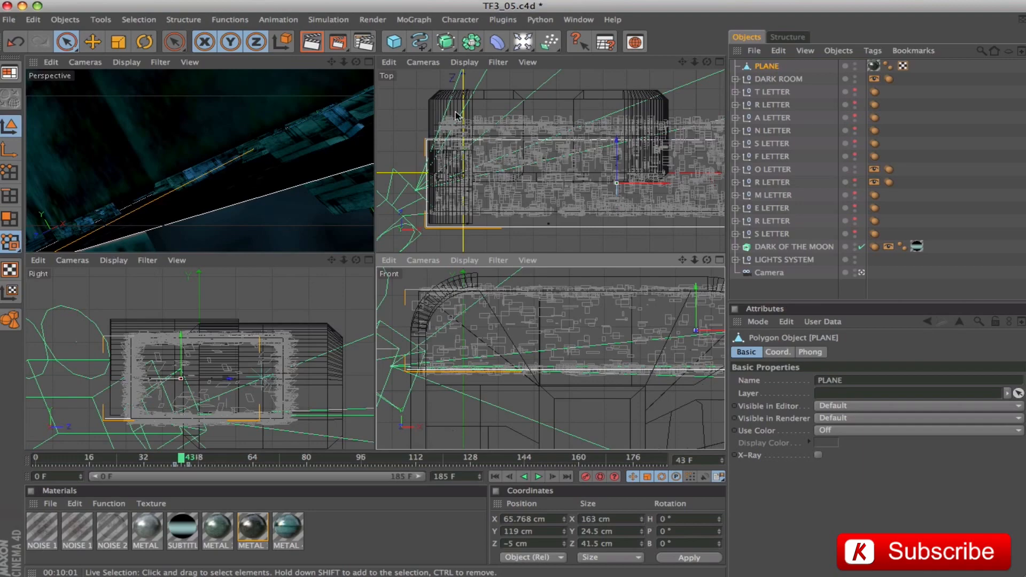
left_click(369, 63)
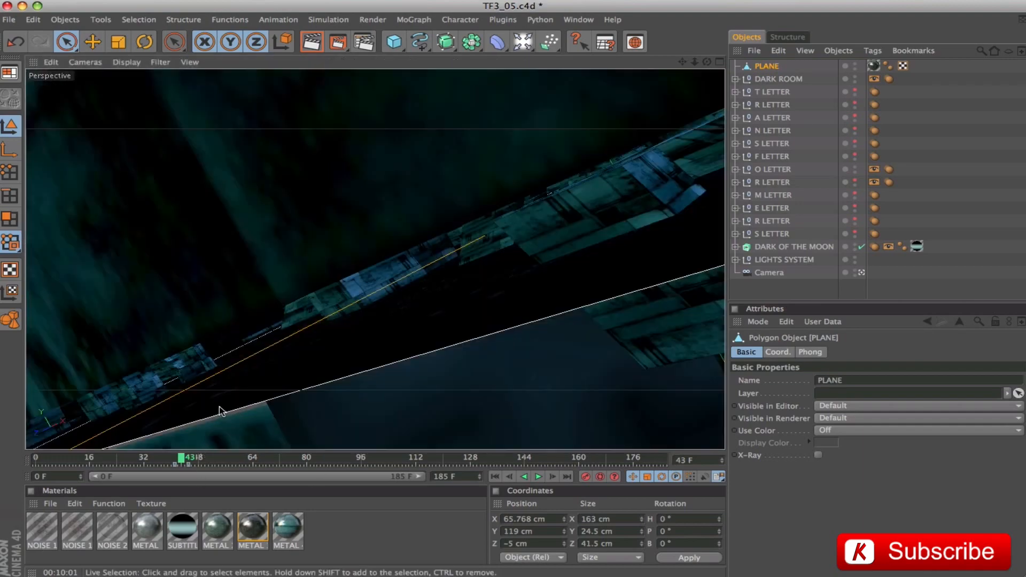
- Check PLANE at frame 83 and move it into the DARK ROOM group
left_click_drag(180, 461, 317, 500)
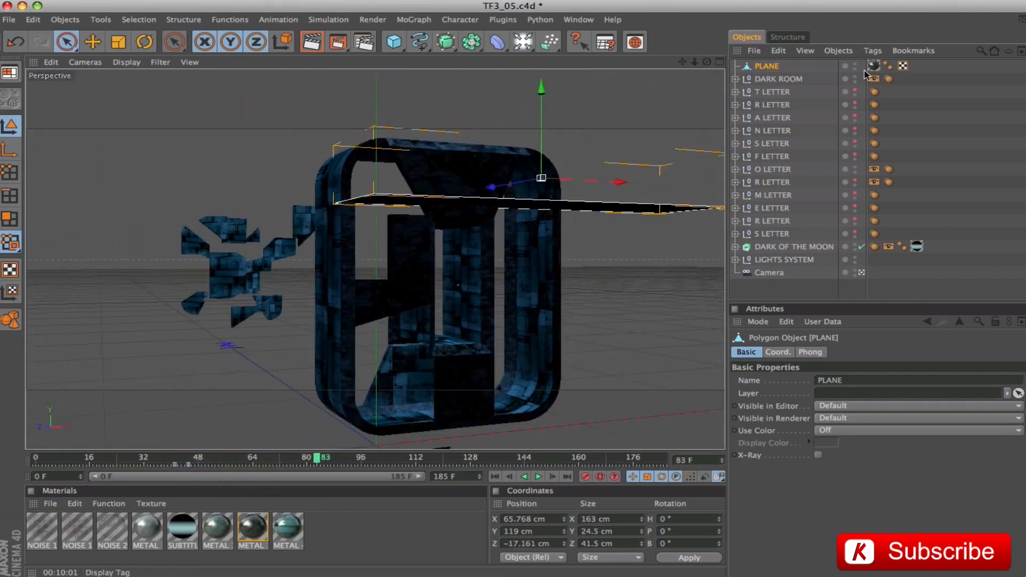
left_click(735, 79)
mouse_move(767, 66)
left_mouse_down()
mouse_move(770, 78)
mouse_move(759, 75)
left_mouse_up()
left_click(762, 67)
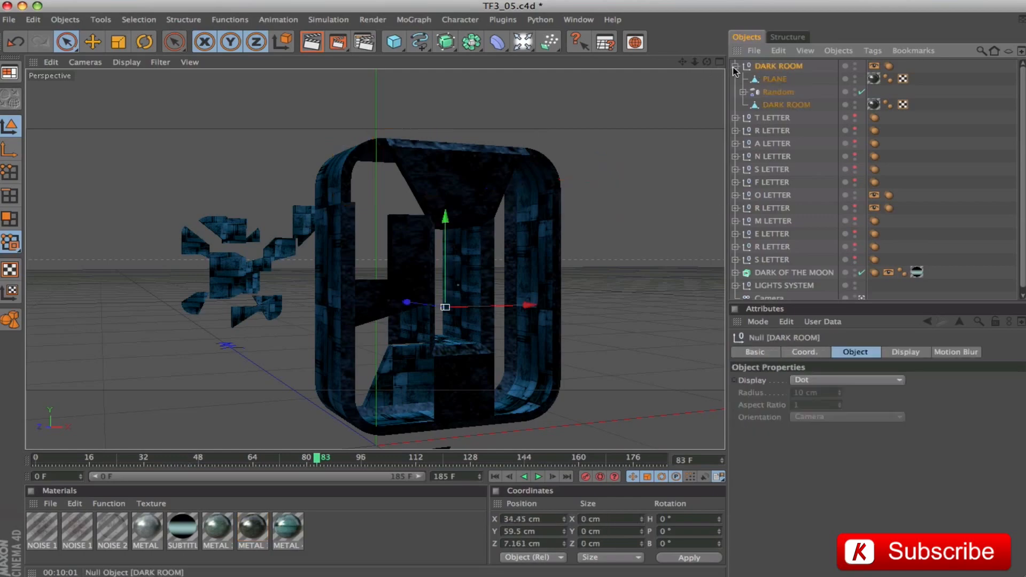
- Make all the letter groups visible again and review the title animation up to frame 185
left_click_drag(315, 458, 371, 458)
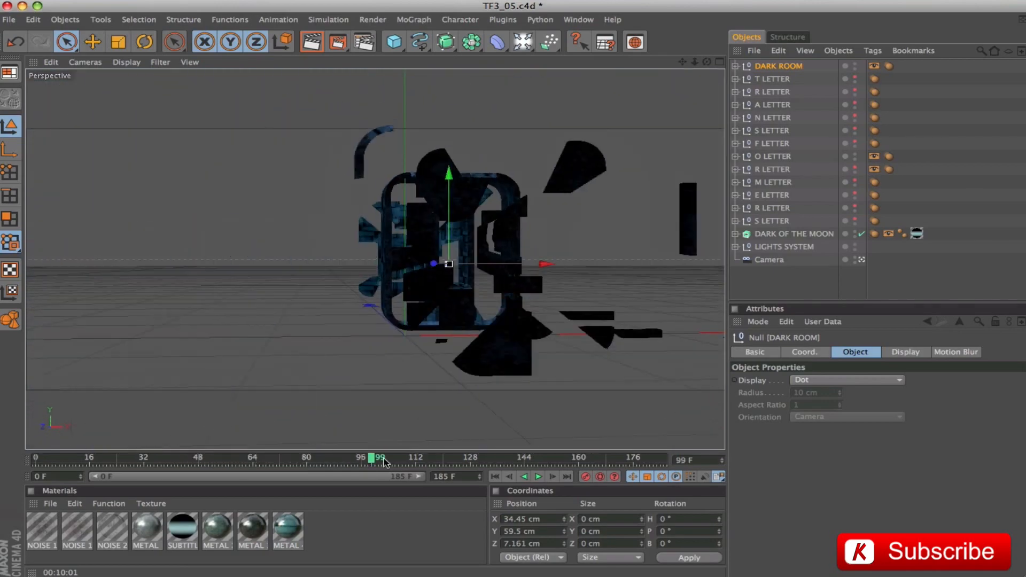
left_click_drag(855, 78, 855, 221)
left_click_drag(371, 458, 408, 459)
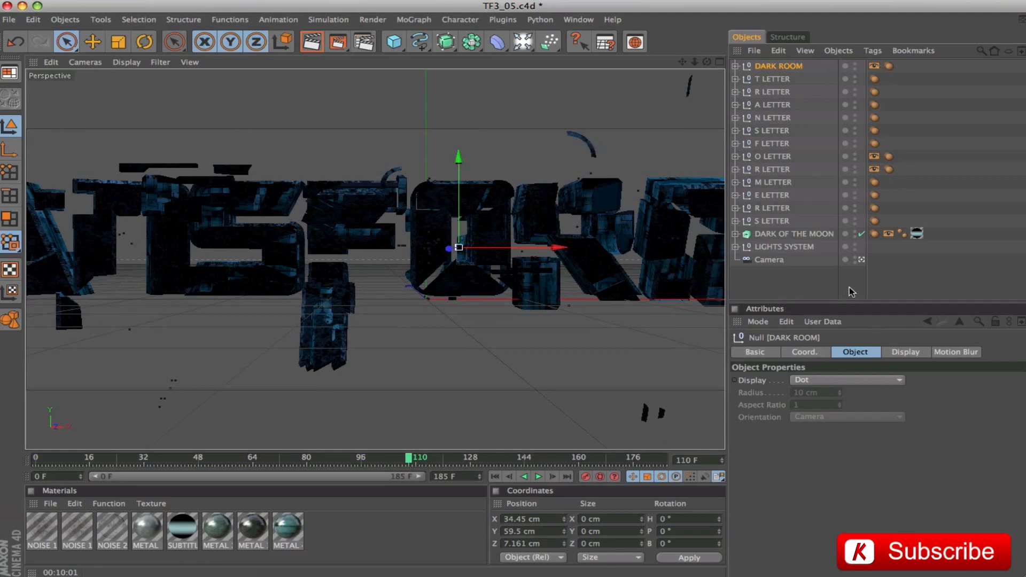
left_click(567, 476)
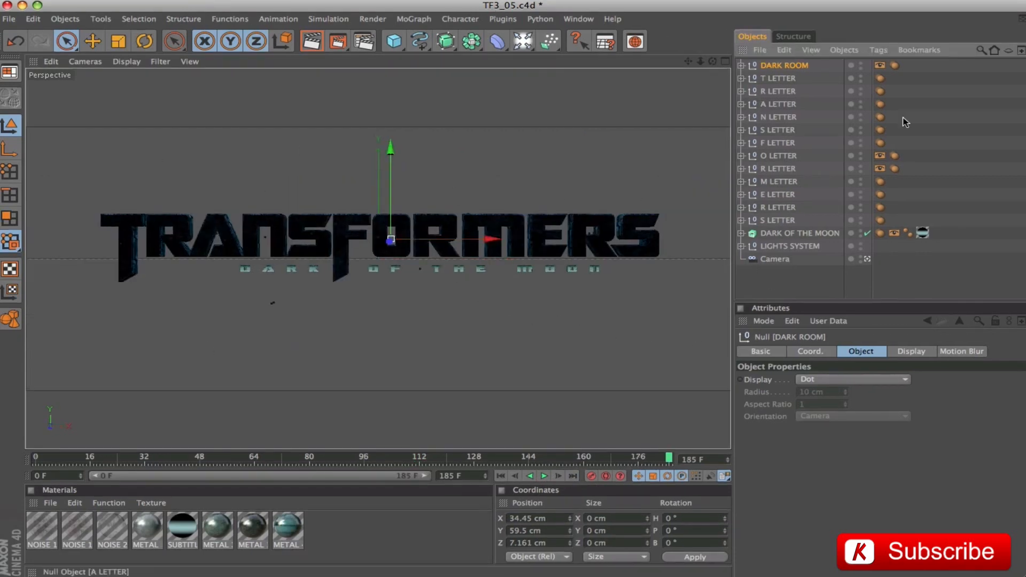
- Set the clone count of the Cloner inside the DARK ROOM's Random group to 15000
left_click(740, 65)
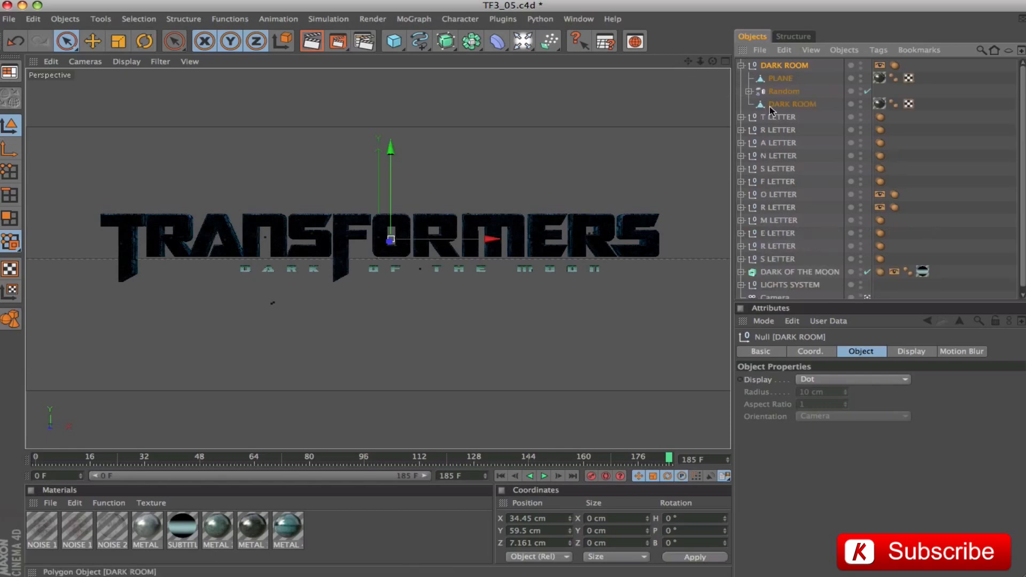
left_click(749, 91)
left_click(788, 105)
left_click(800, 509)
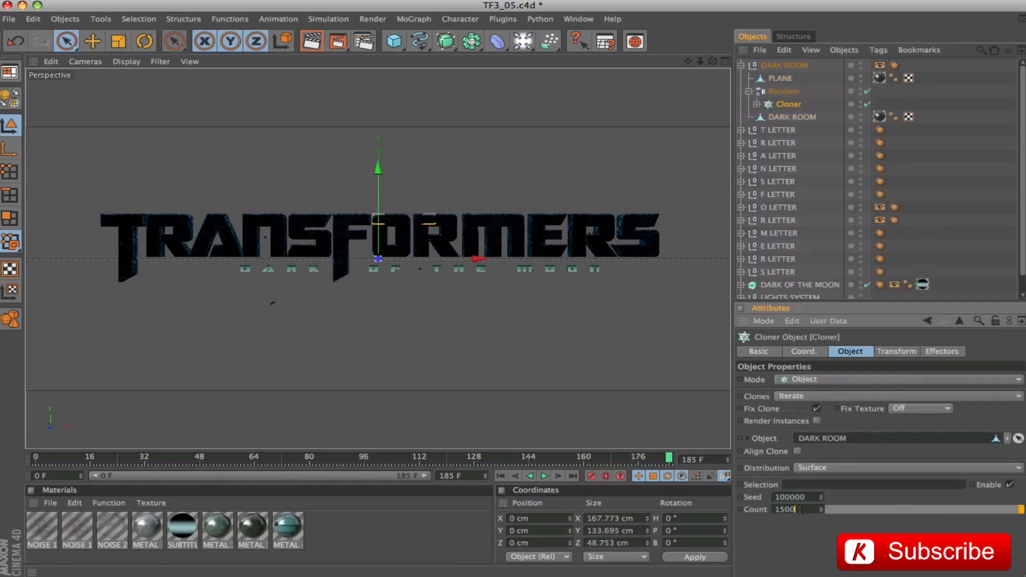
left_click(741, 65)
- Examine the AMBIENT LIGHT's display visibility keyframe in the LIGHTS SYSTEM group at frame 44
left_click(740, 246)
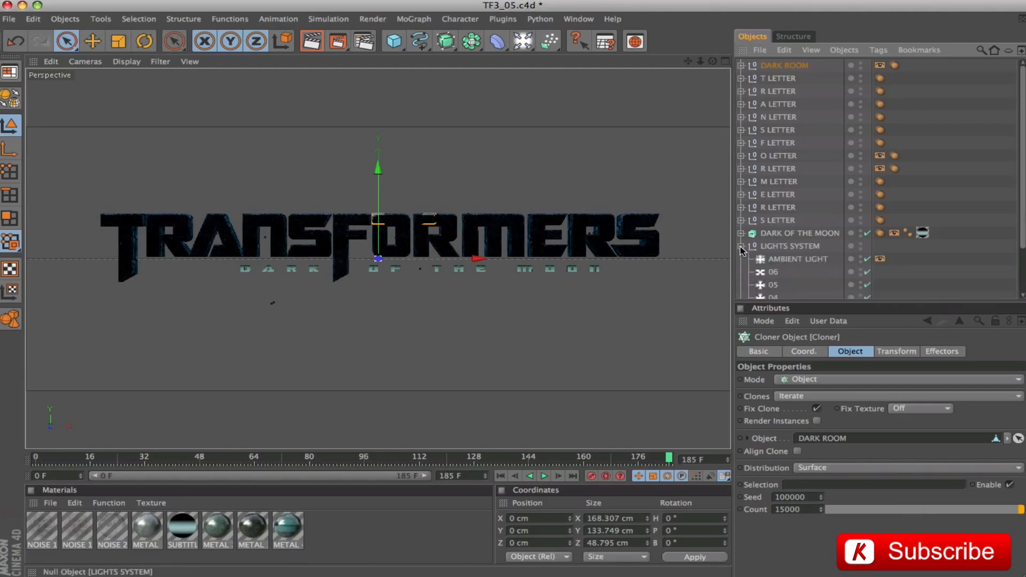
left_click(797, 259)
left_click(880, 259)
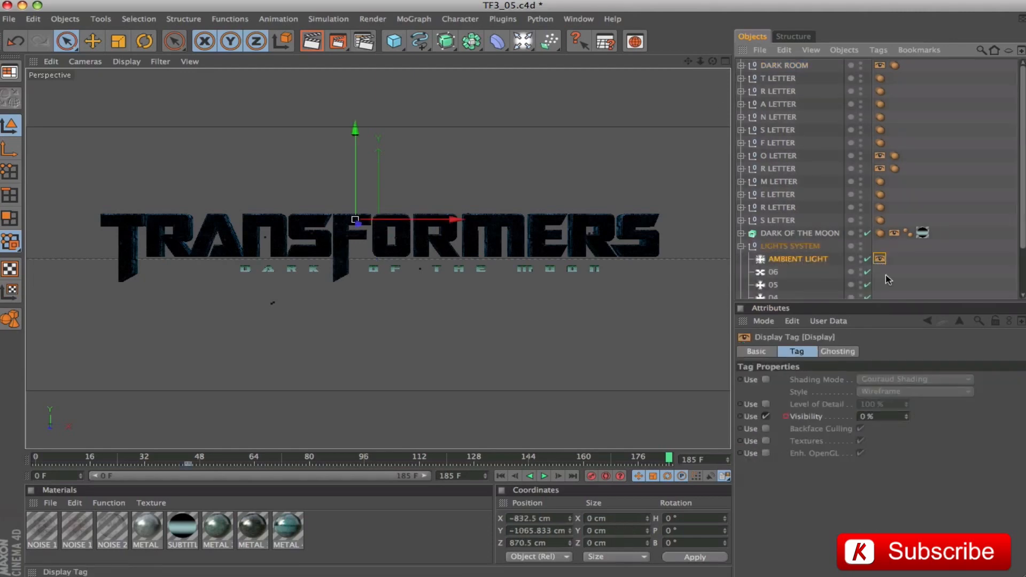
left_click(186, 461)
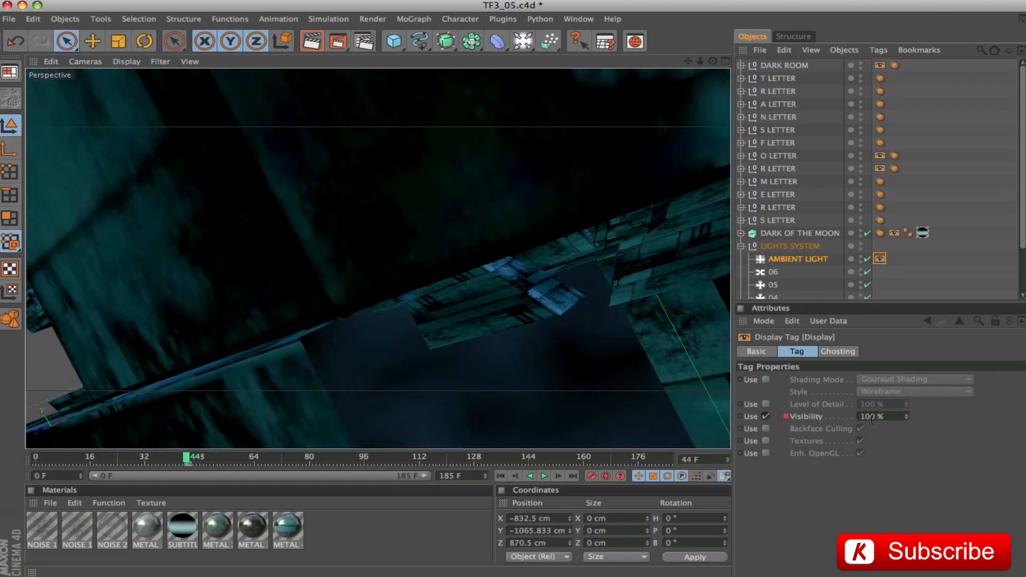
- Check the AMBIENT LIGHT's display visibility at frame 45, collapse the LIGHTS SYSTEM group and view the title at frame 185
left_click(189, 461)
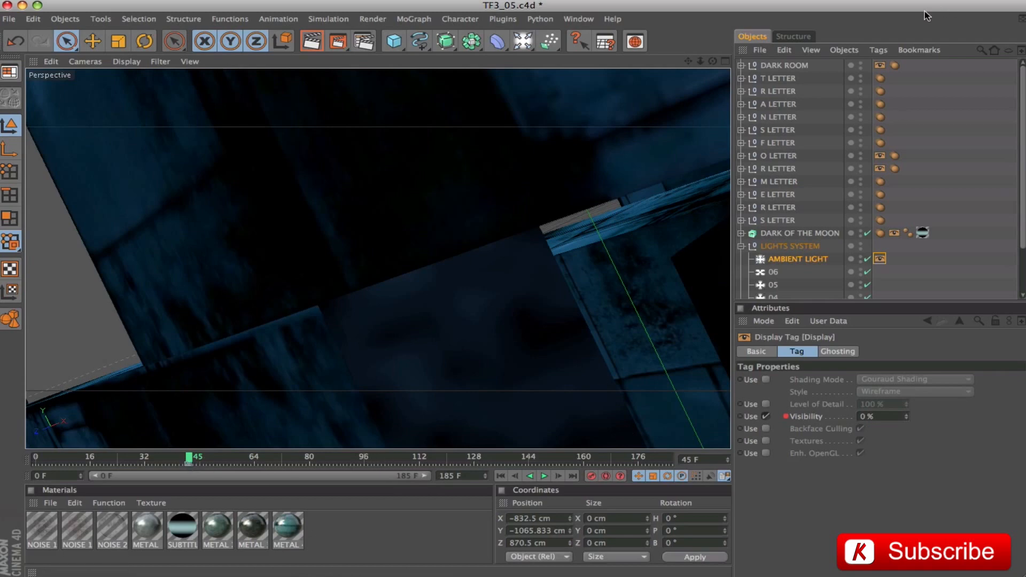
left_click(741, 246)
left_click(801, 275)
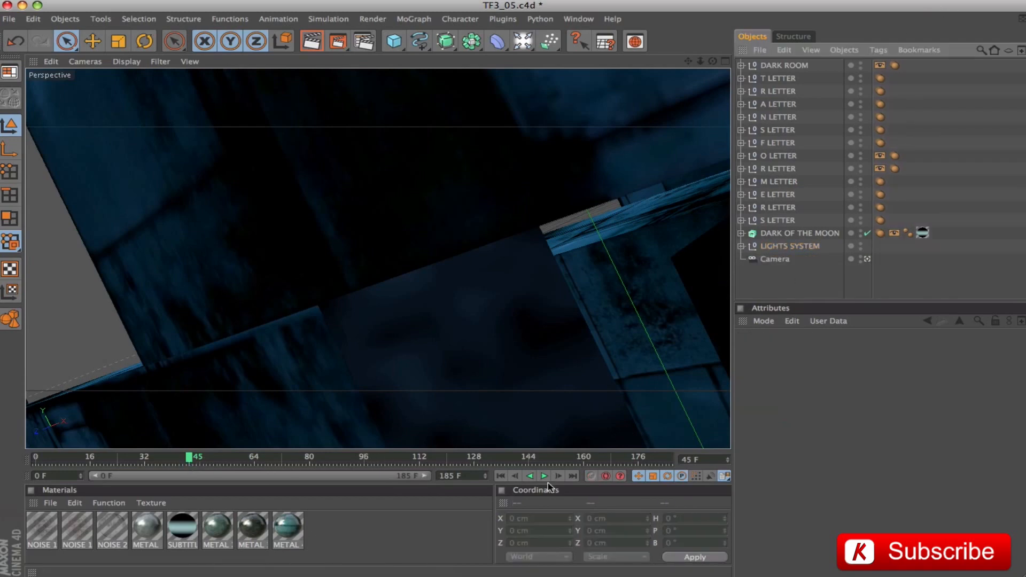
left_click(573, 475)
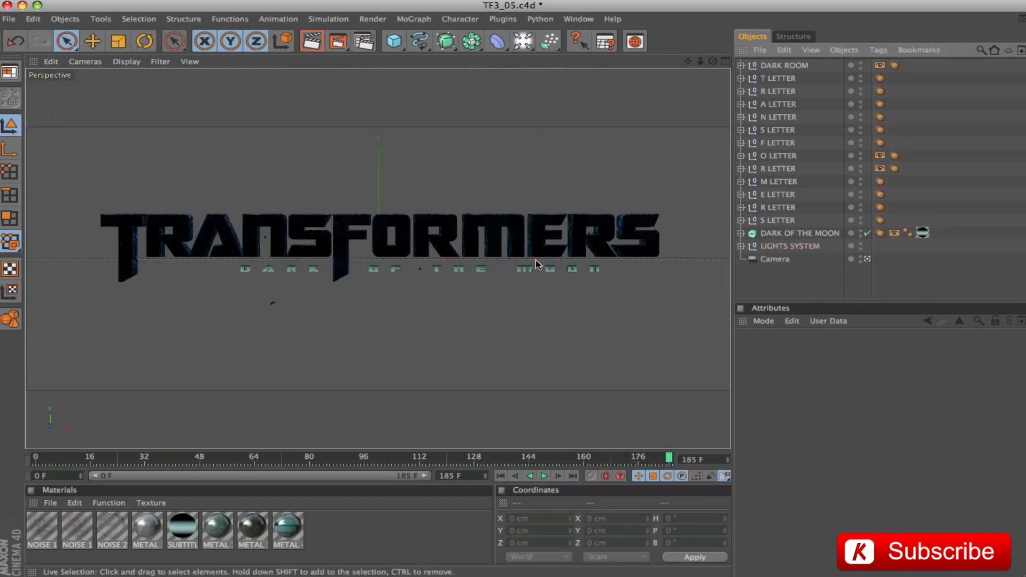
left_click(502, 475)
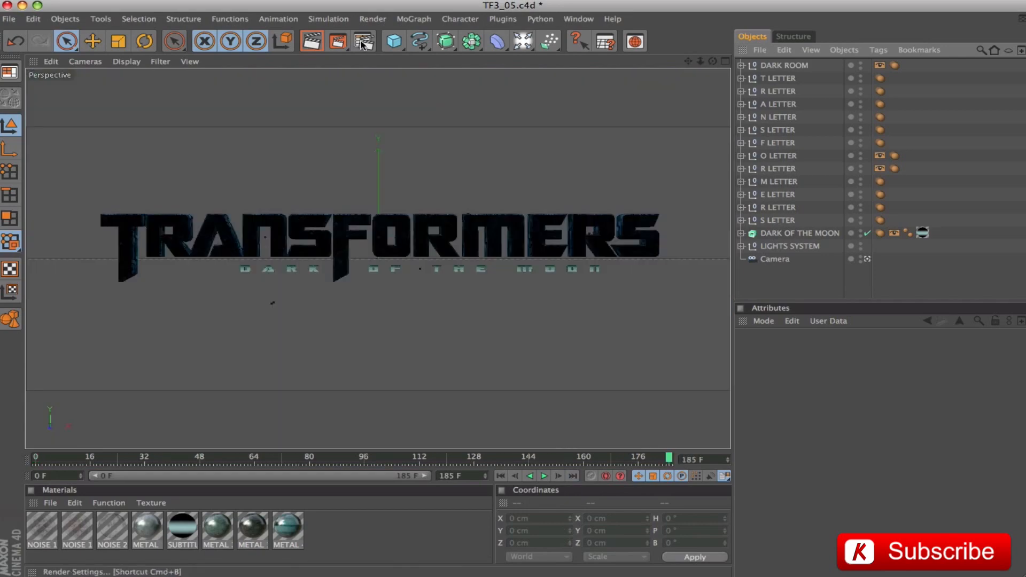
- Set the render file to TF3_START as a QuickTime Movie with frames 0 to 90 and render it to the Picture Viewer
left_click(362, 44)
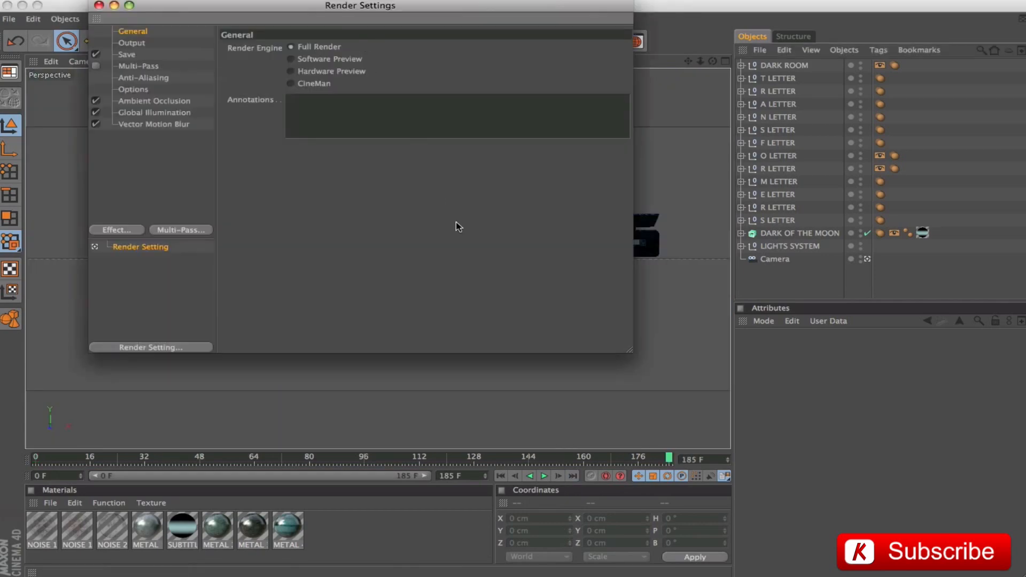
left_click(126, 55)
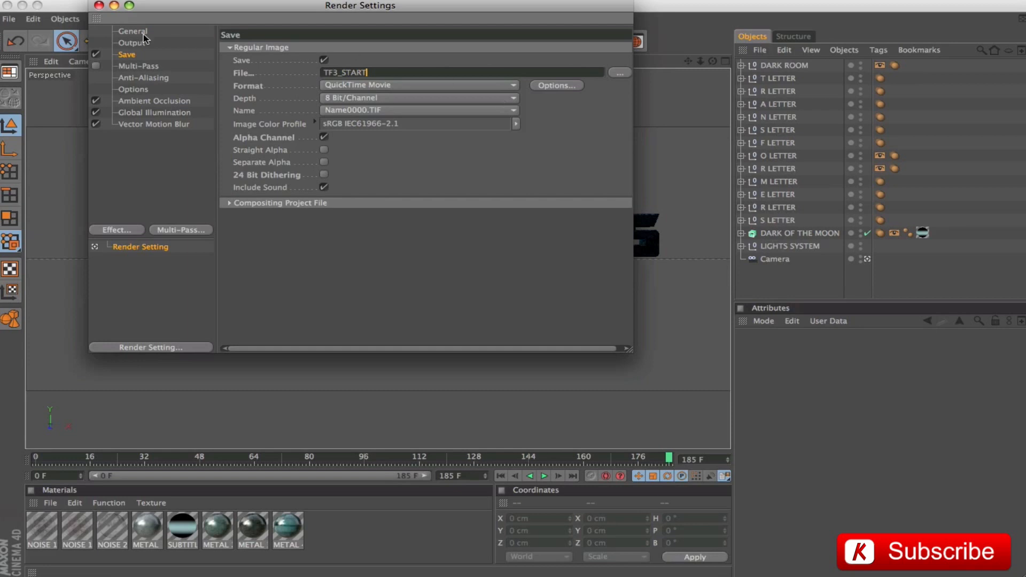
left_click(123, 44)
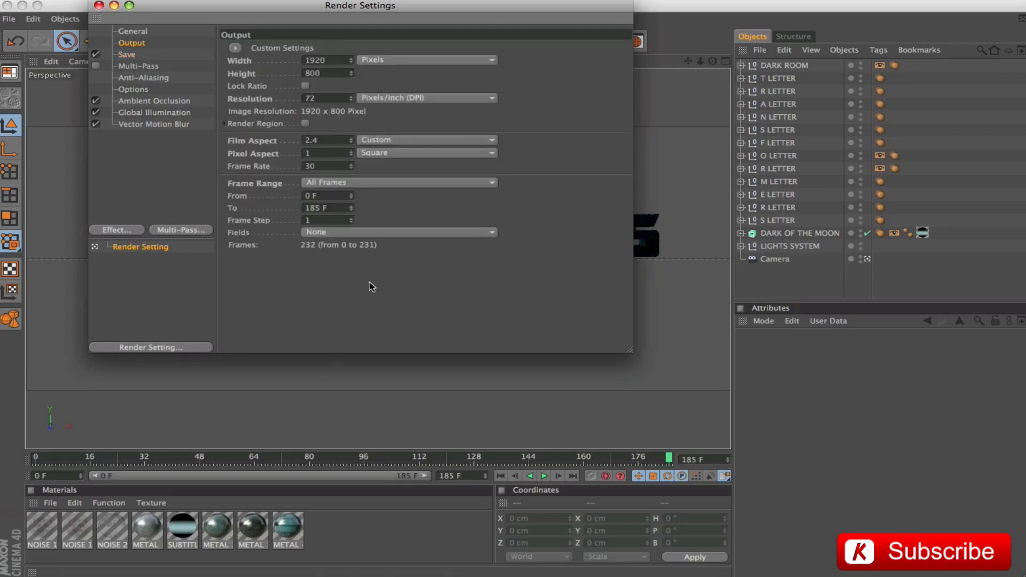
left_click(338, 205)
type("90")
key("Return")
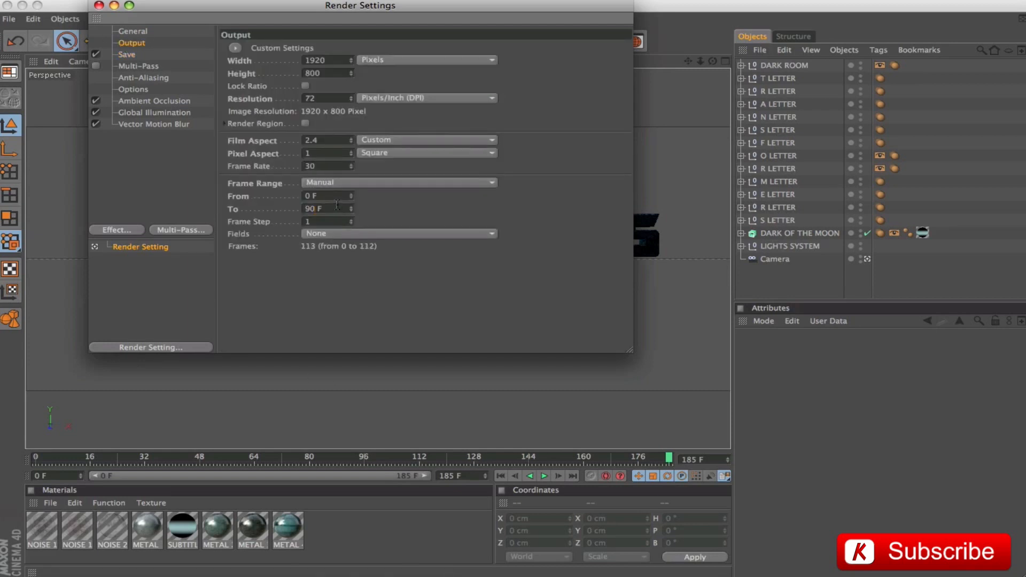
left_click(99, 6)
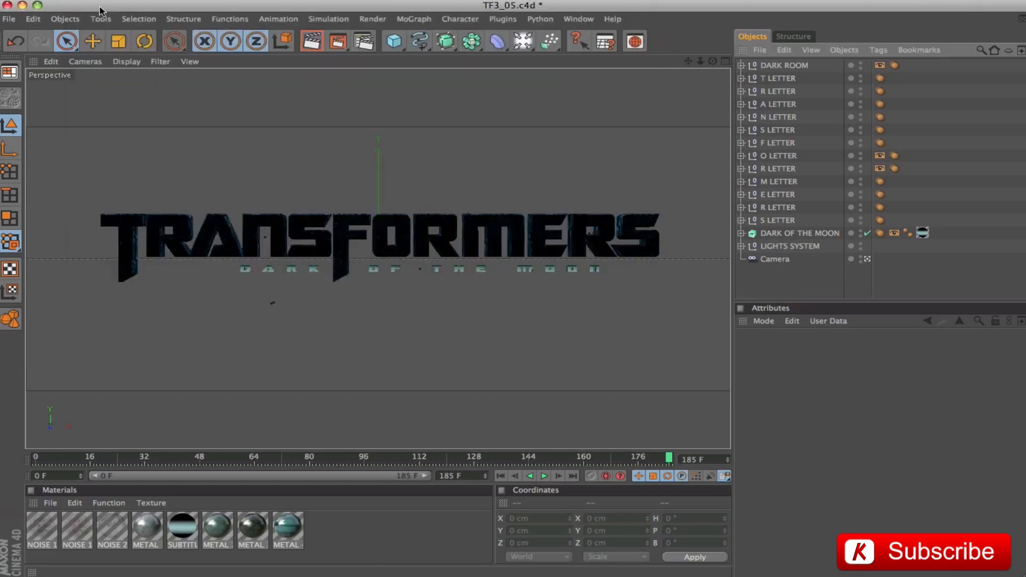
left_click(337, 41)
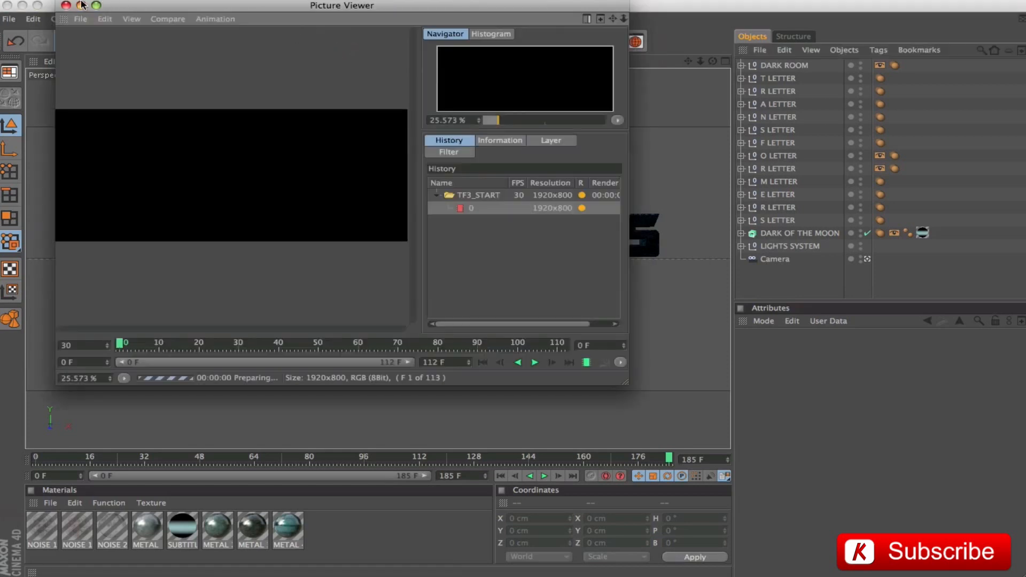
left_click(96, 5)
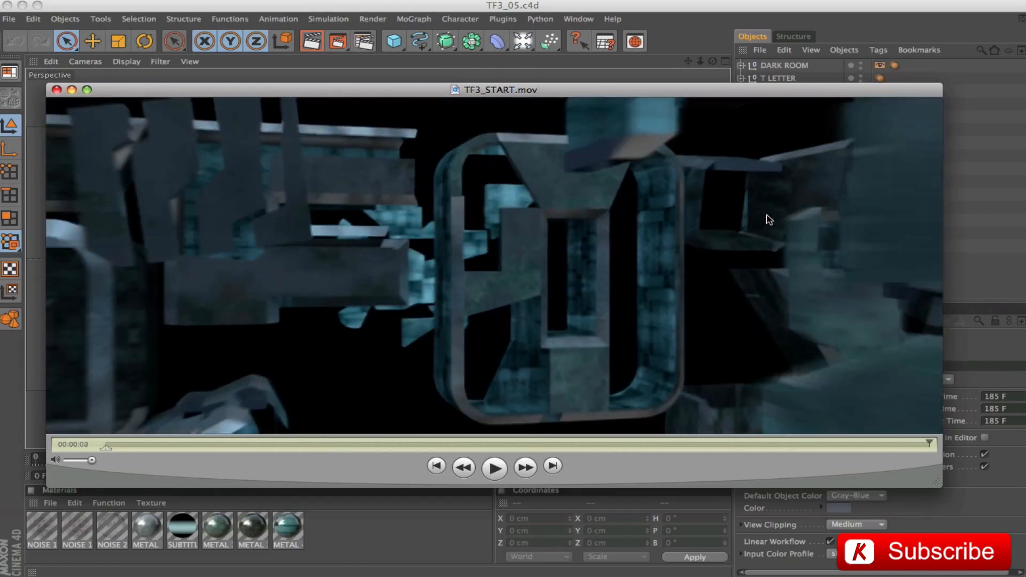
- Play back the rendered TF3_START.mov and close it
left_click_drag(387, 439, 235, 433)
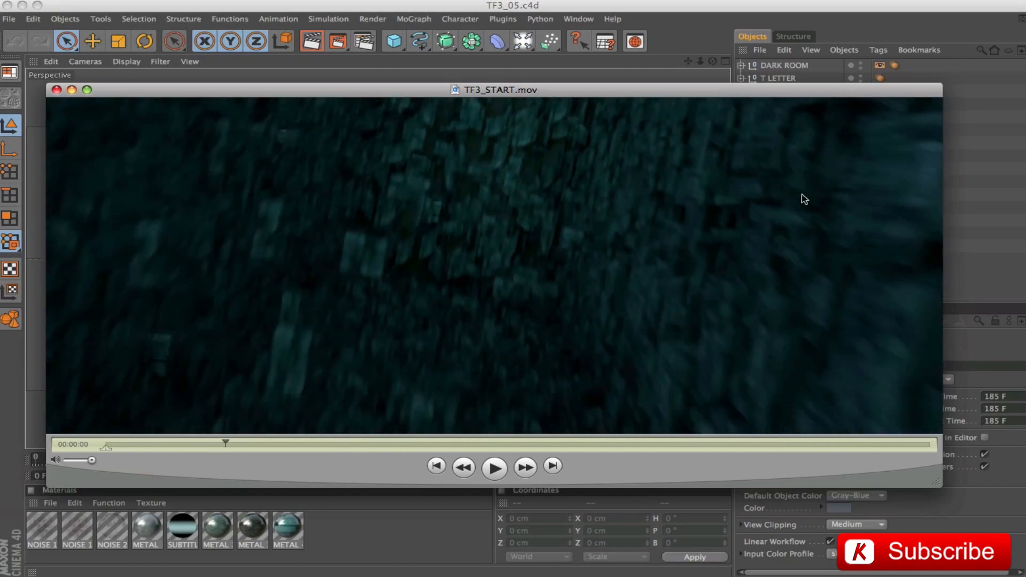
left_click(494, 468)
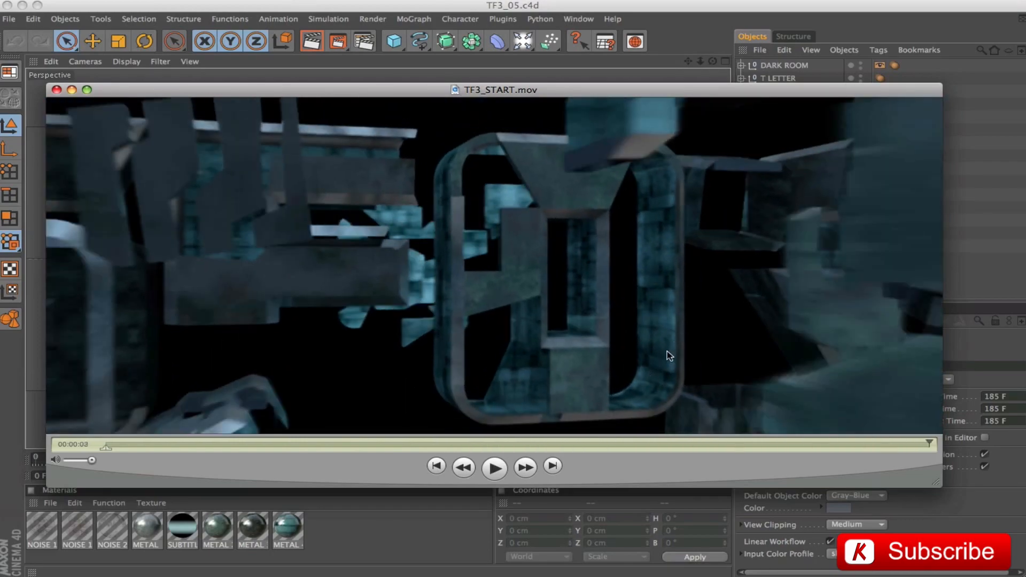
double_click(121, 86)
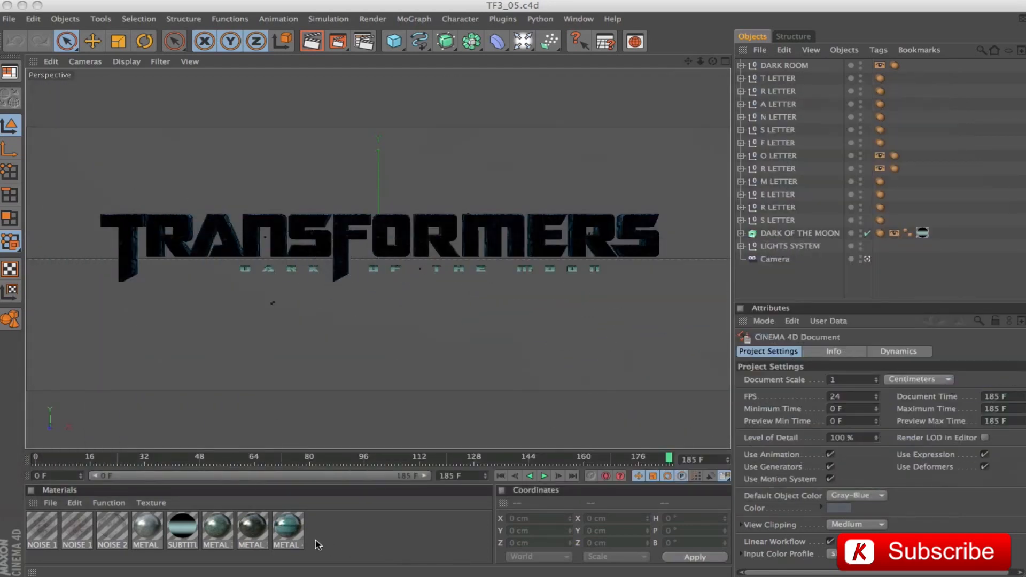
- Save the project as TF3_06_DARK_TEXTURE.c4d and delete the METAL 4 material from it
left_click(289, 531)
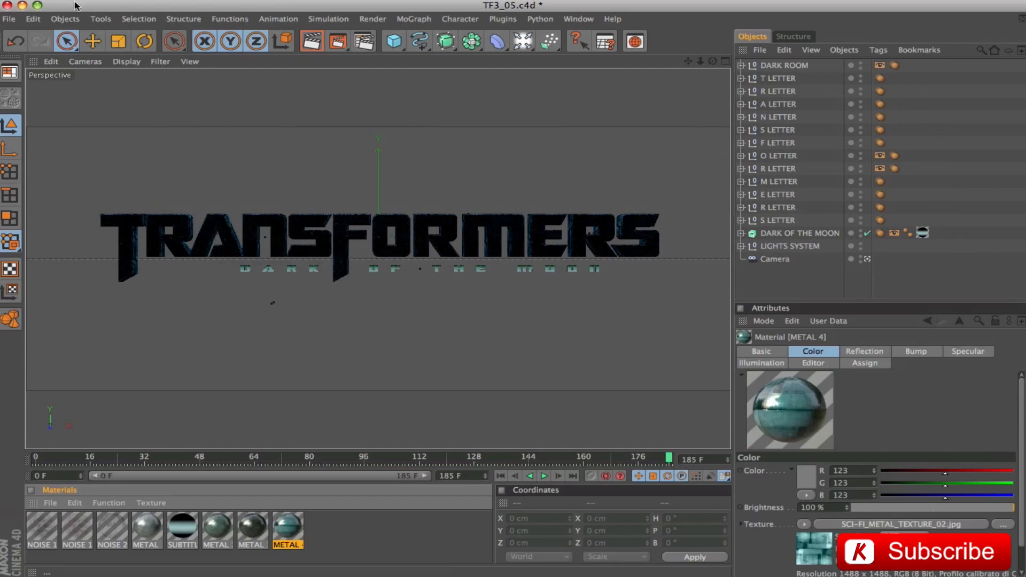
key("super+shift+s")
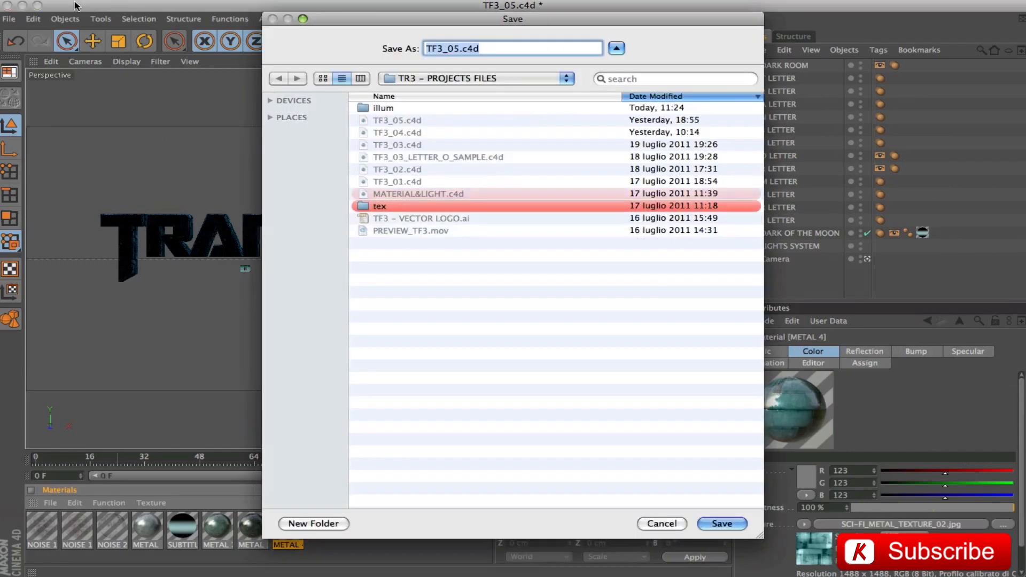
left_click(458, 49)
key("BackSpace")
type("6_")
type("DARK_TEX")
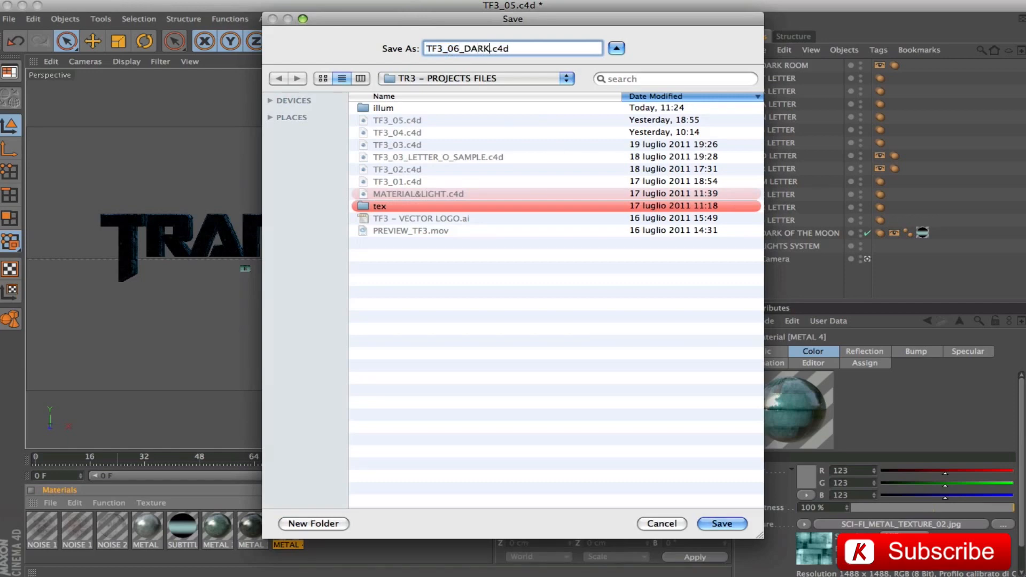
type("TURE")
key("Return")
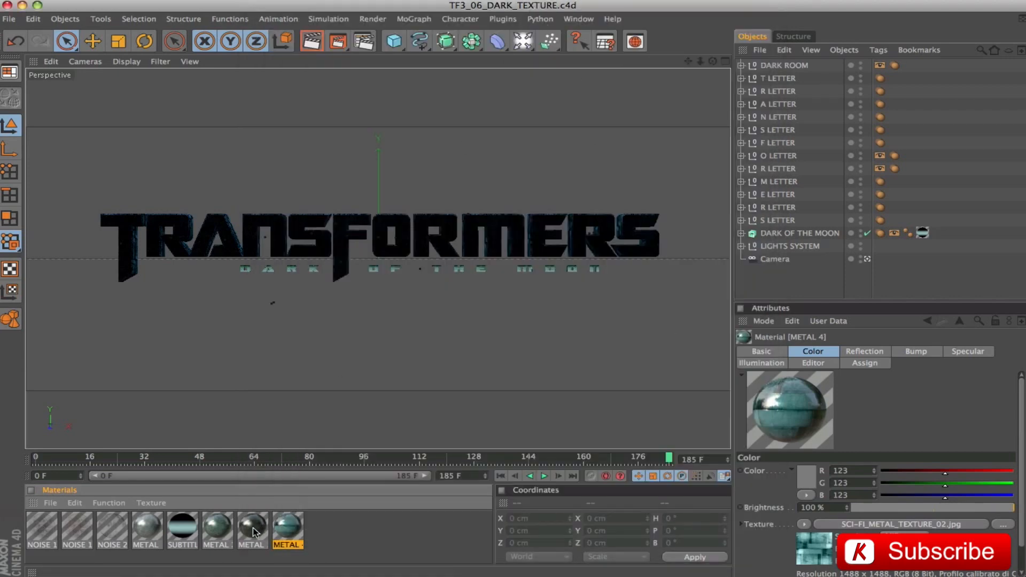
key("Delete")
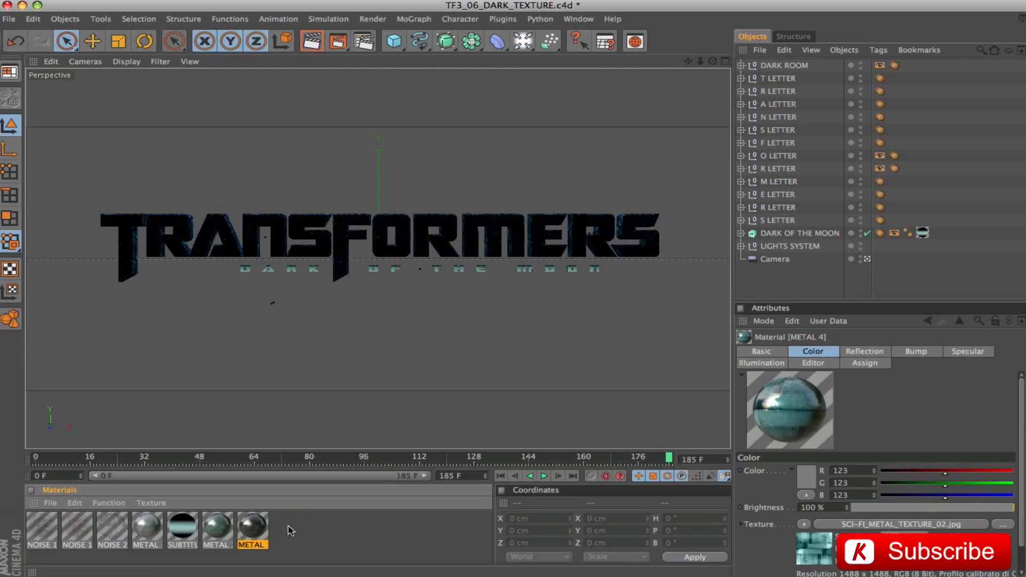
- Render a preview of the letters in the viewport at frame 85
left_click(314, 460)
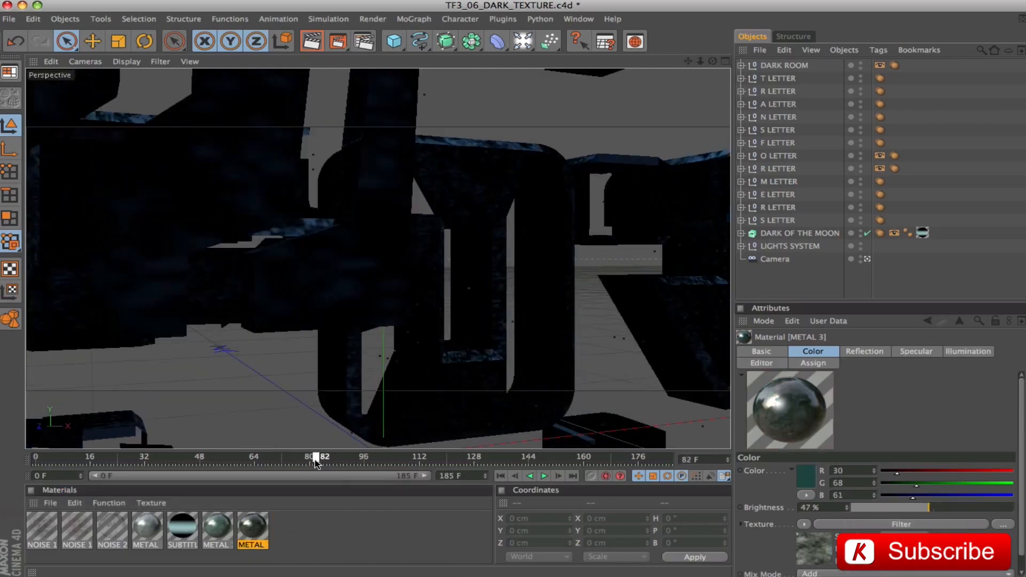
left_click_drag(314, 462, 327, 459)
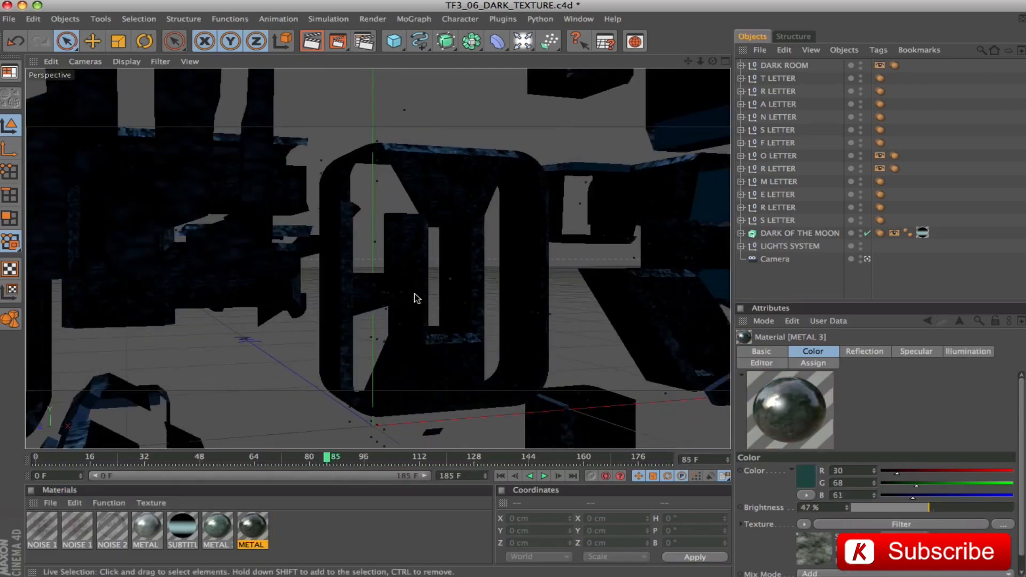
key("ctrl+r")
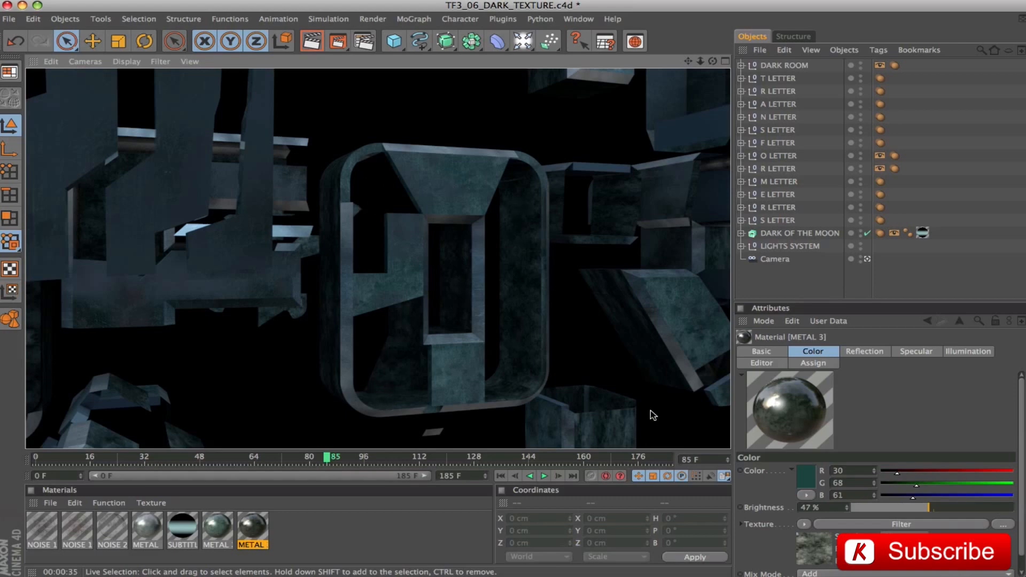
- Set the render file to TF3_END with frames 45 to 185 and render it to the Picture Viewer
left_click(364, 41)
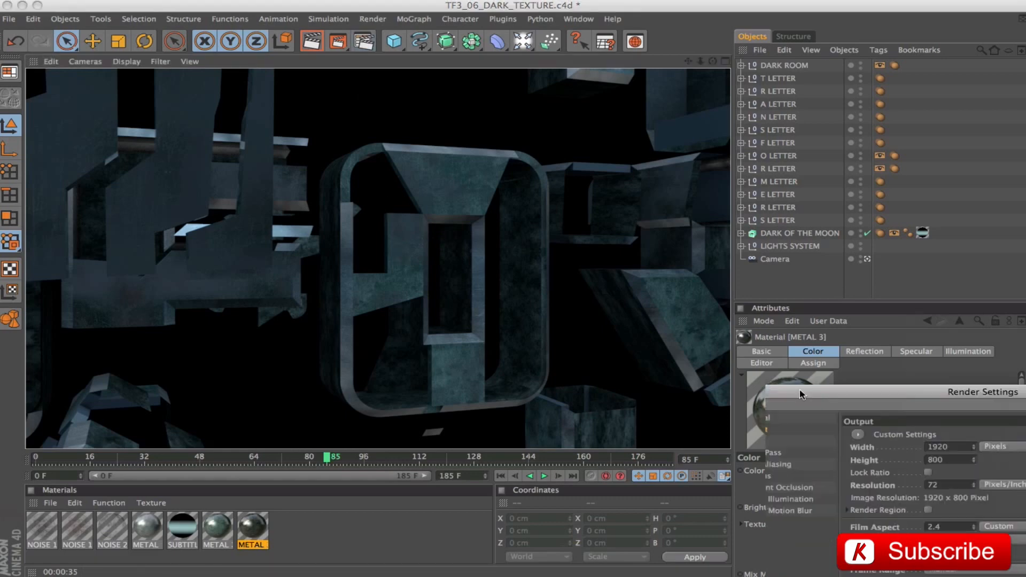
left_click_drag(974, 321, 308, 116)
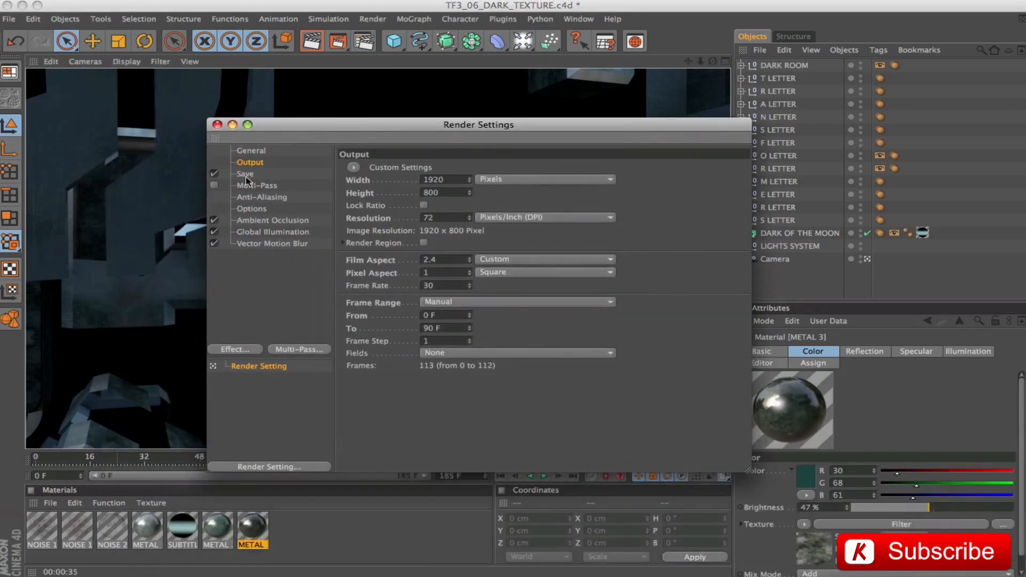
left_click(245, 172)
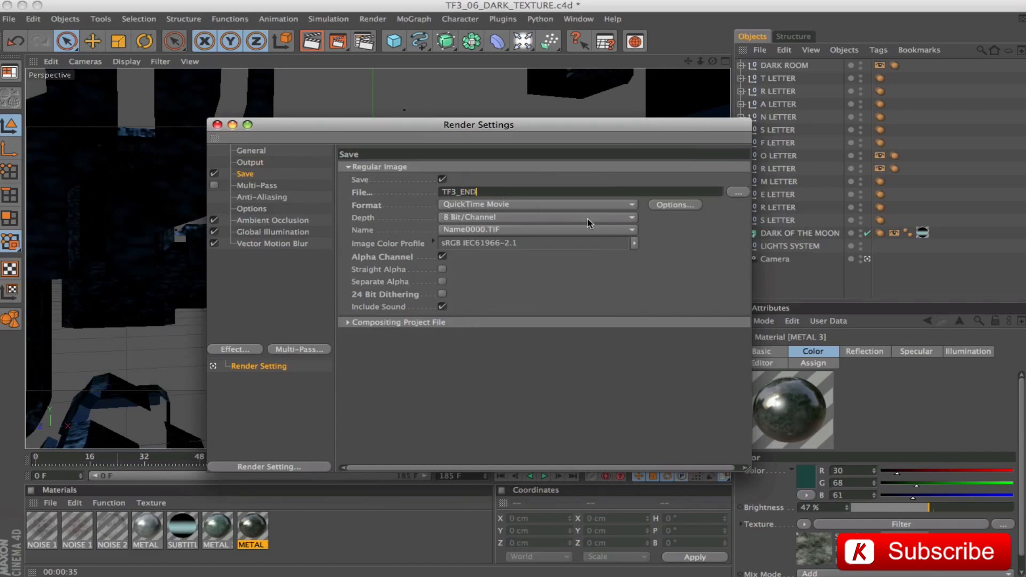
left_click(248, 163)
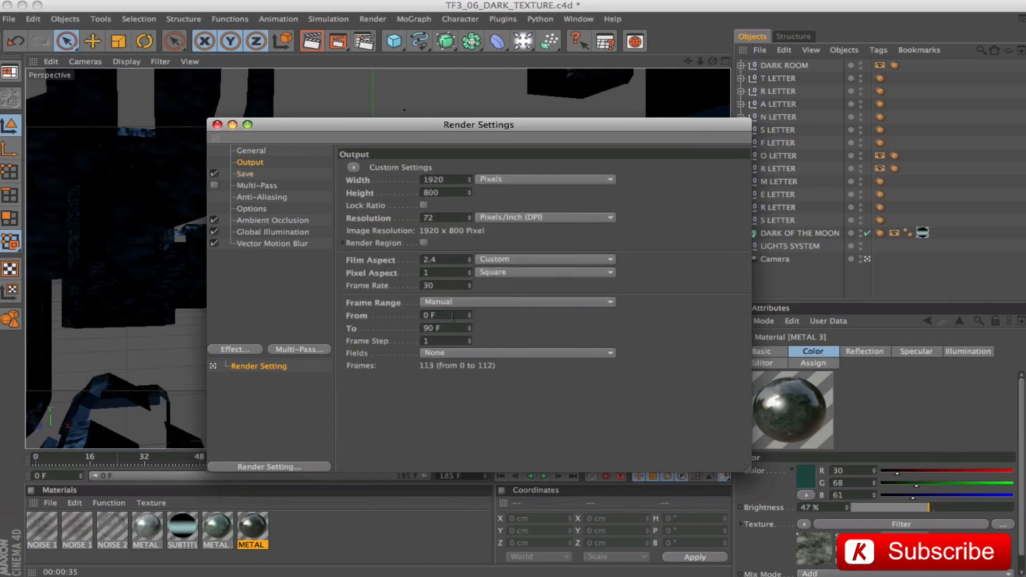
key("Tab")
key("Return")
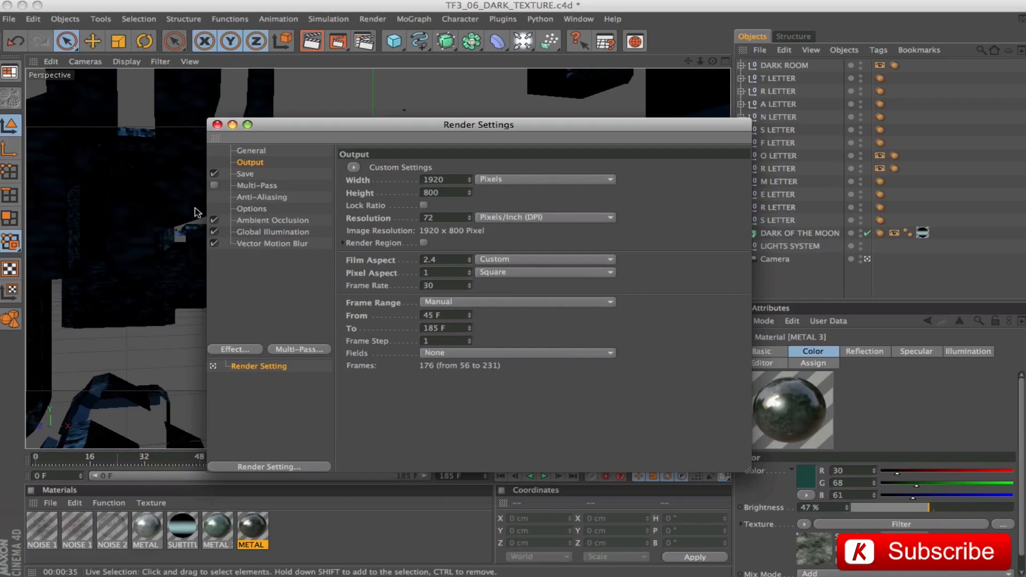
left_click(216, 125)
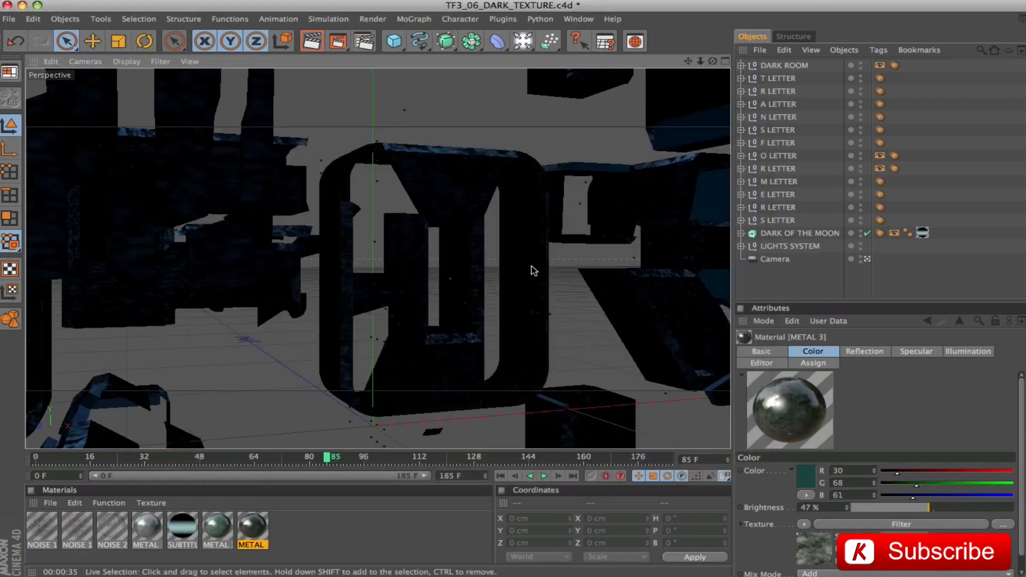
left_click(337, 42)
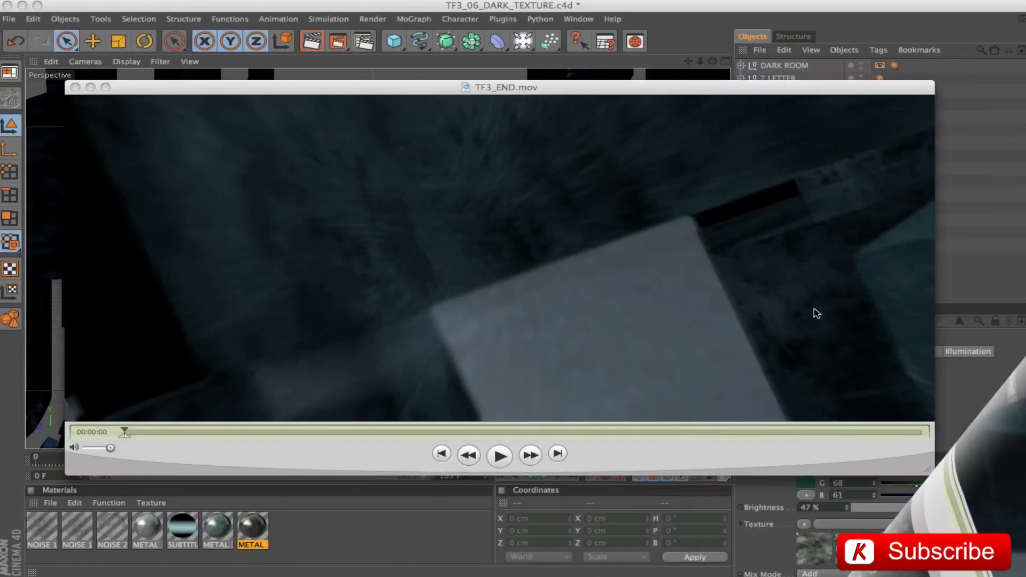
- Play back the rendered TF3_END.mov and return to the desktop
left_click(500, 456)
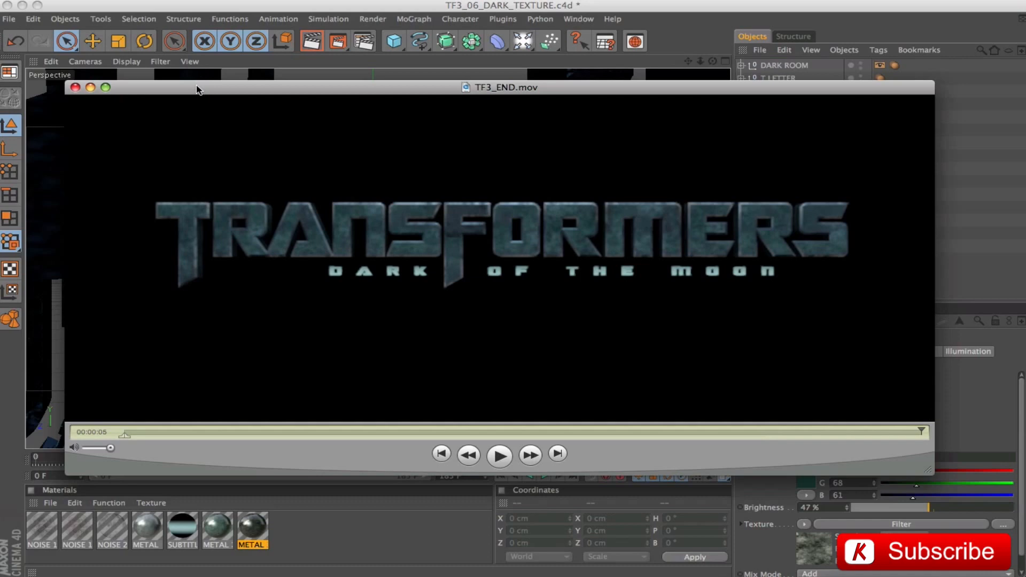
left_click(189, 3)
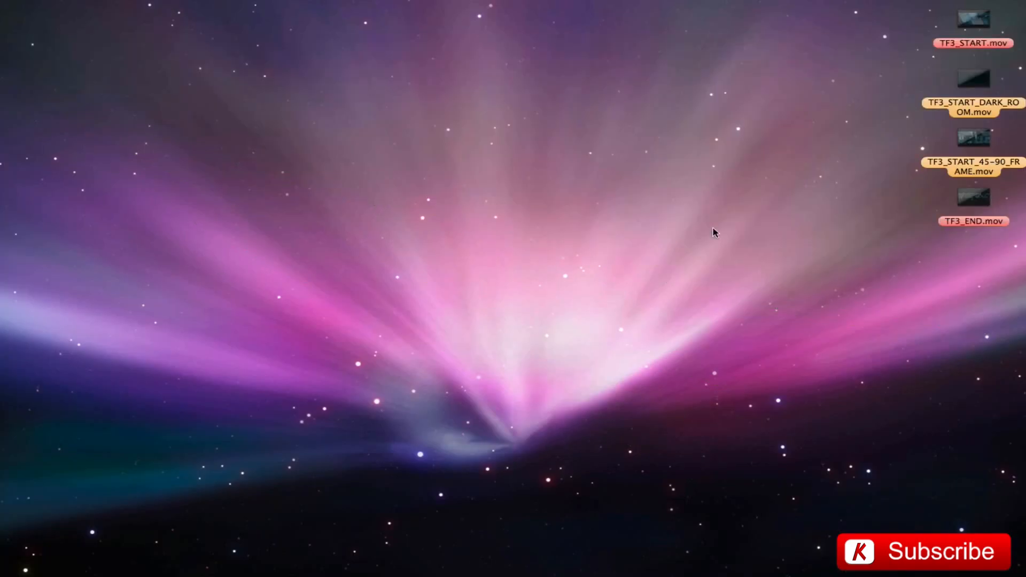
- Move TF3_END.mov next to TF3_START.mov on the desktop
left_click(978, 15)
left_click_drag(966, 200, 854, 21)
left_click(861, 44)
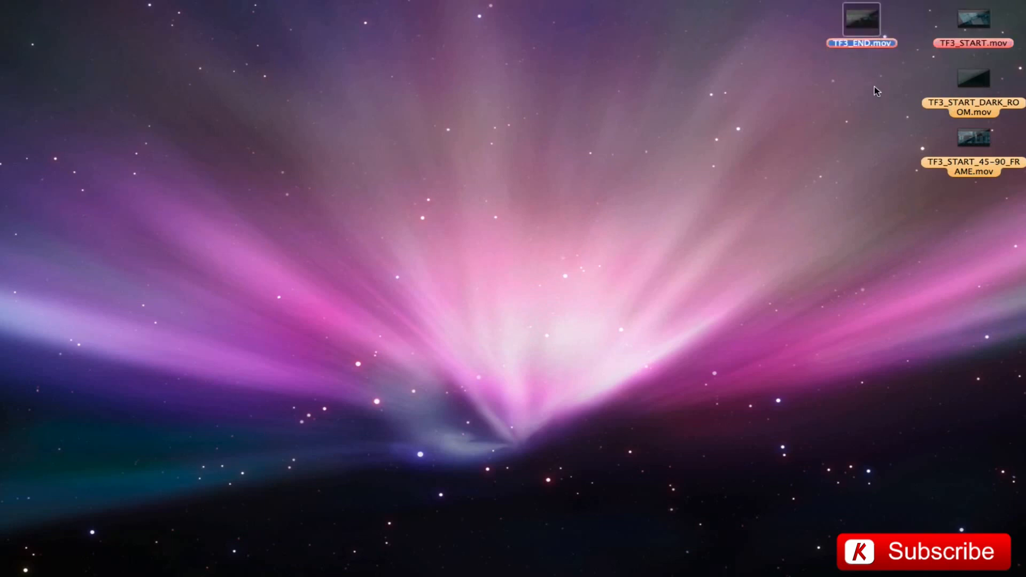
left_click(974, 19)
- Open and play TF3_START_DARK_ROOM.mov, and switch its time display to frame numbers (Numero fotogramma)
left_click(981, 85)
double_click(981, 85)
key("space")
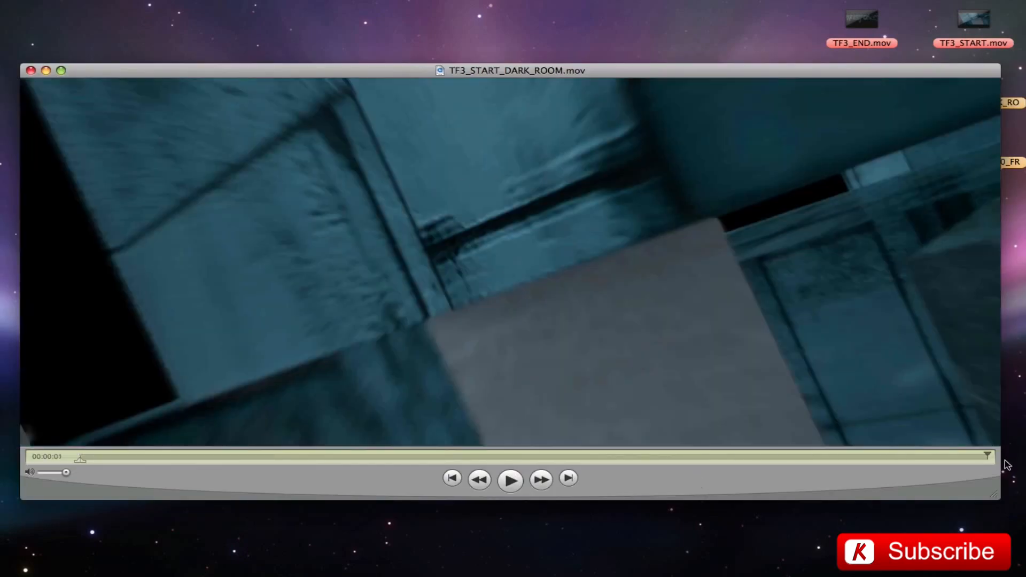
left_click(64, 457)
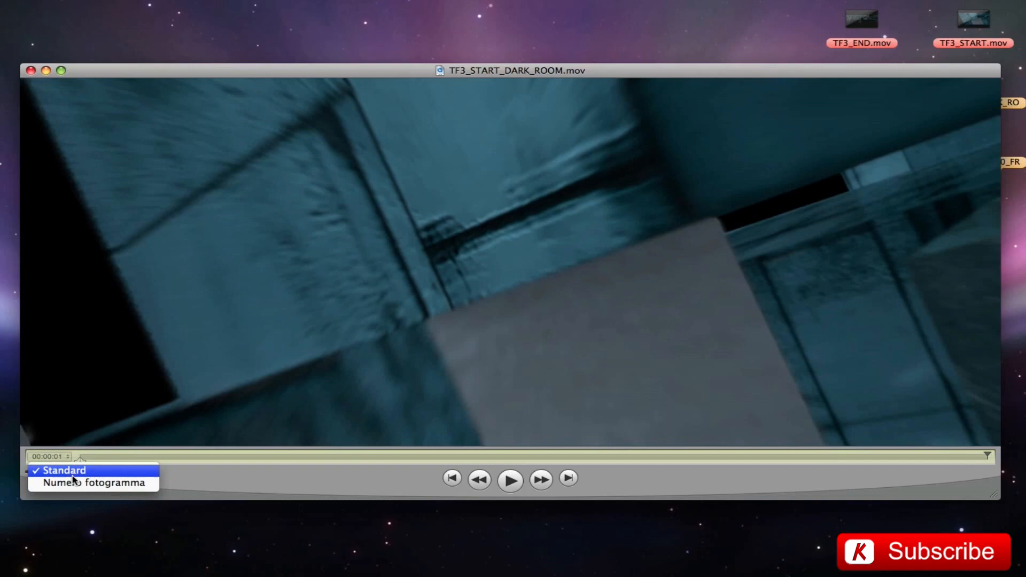
left_click(53, 480)
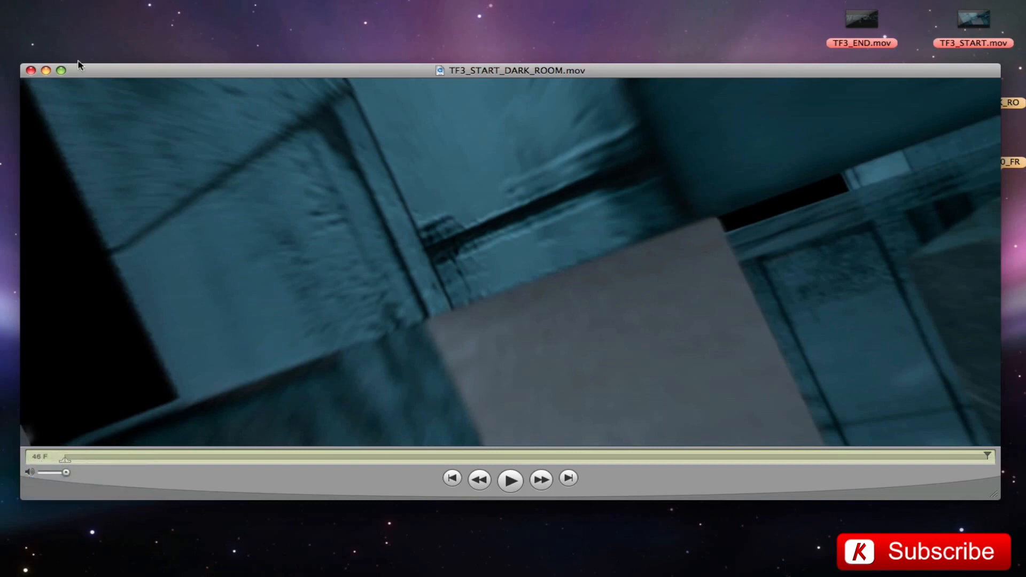
- Close the dark room movie, then open and play TF3_START_45-90_FRAME.mov from the desktop
left_click(31, 70)
double_click(973, 138)
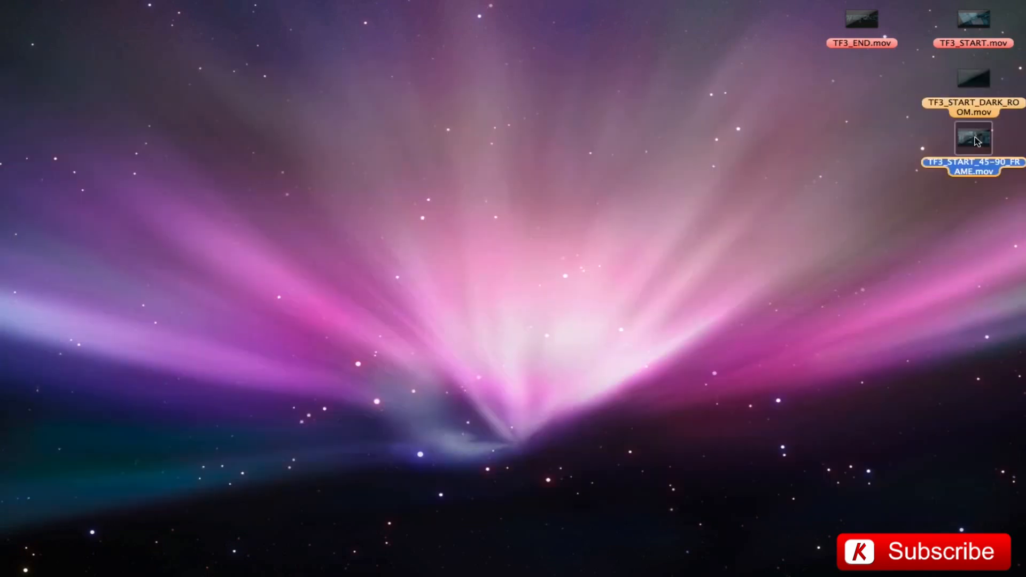
key("space")
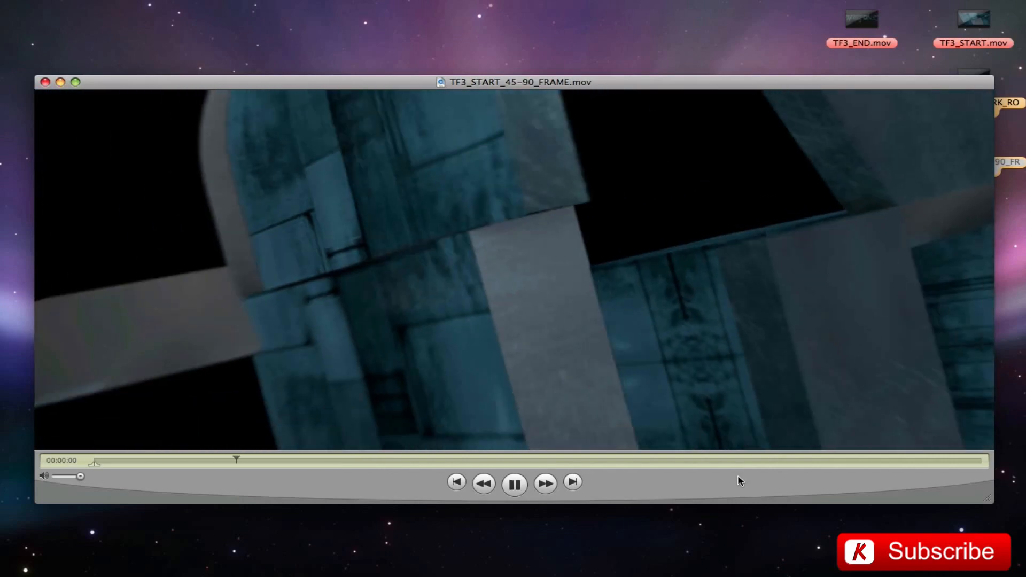
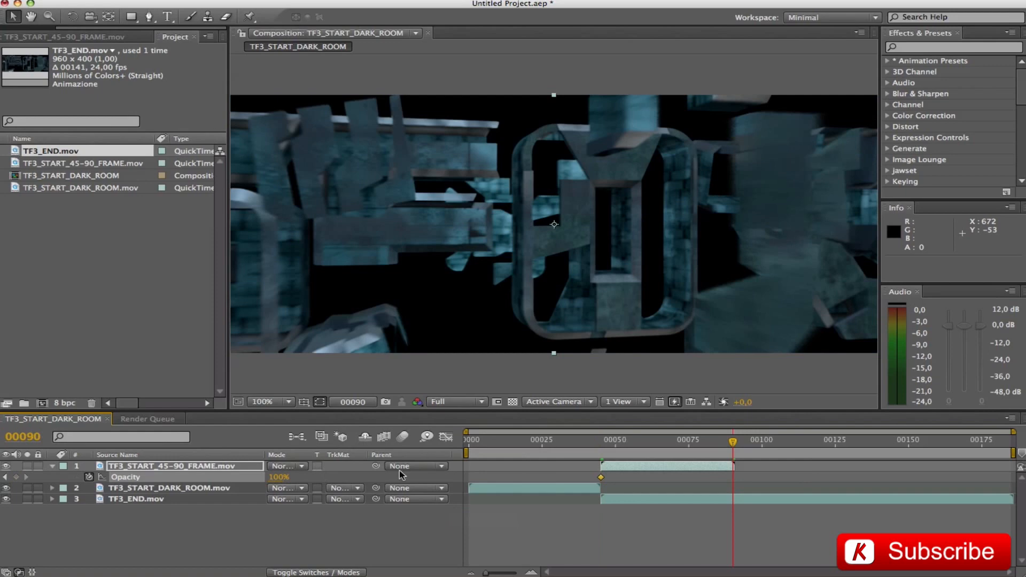
- In After Effects, keyframe the TF3_START_45-90_FRAME.mov layer's opacity to 0% at frame 90, check the dissolve, and return to frame 0
left_click_drag(278, 478, 70, 477)
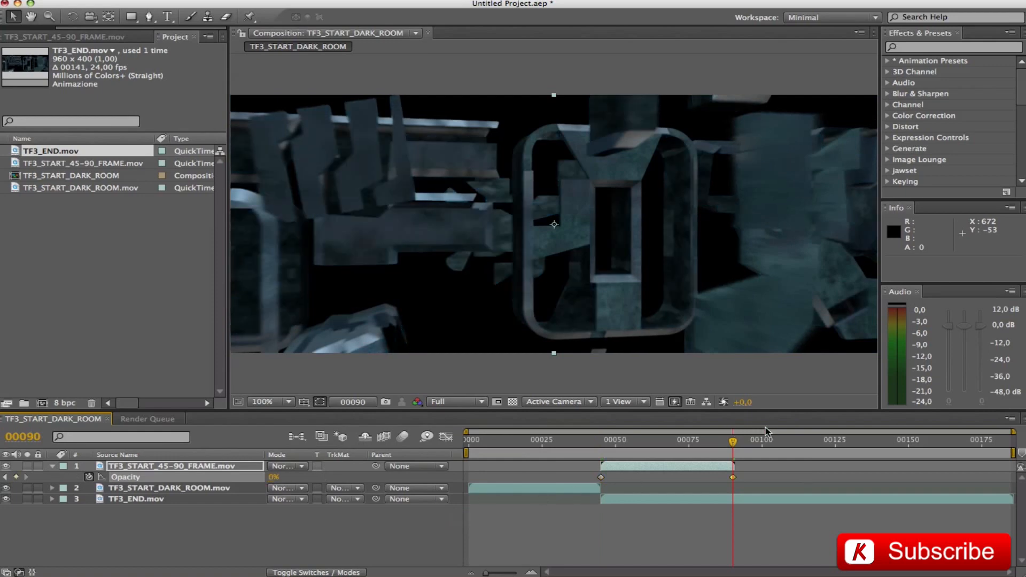
mouse_move(732, 443)
left_mouse_down()
mouse_move(644, 439)
mouse_move(715, 444)
left_mouse_up()
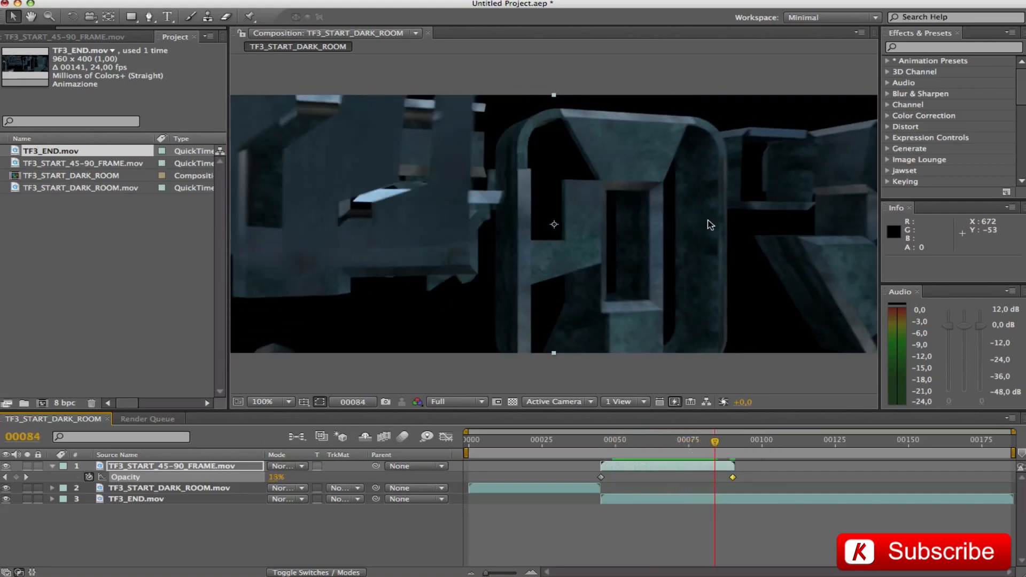
left_click_drag(273, 480, 477, 481)
key("super+z")
left_click_drag(716, 446, 982, 440)
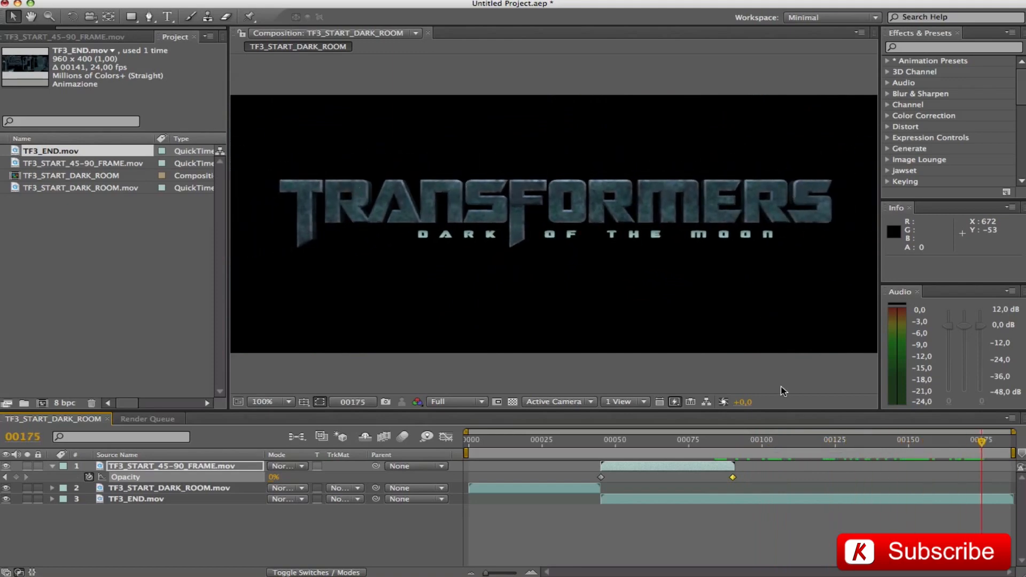
key("Home")
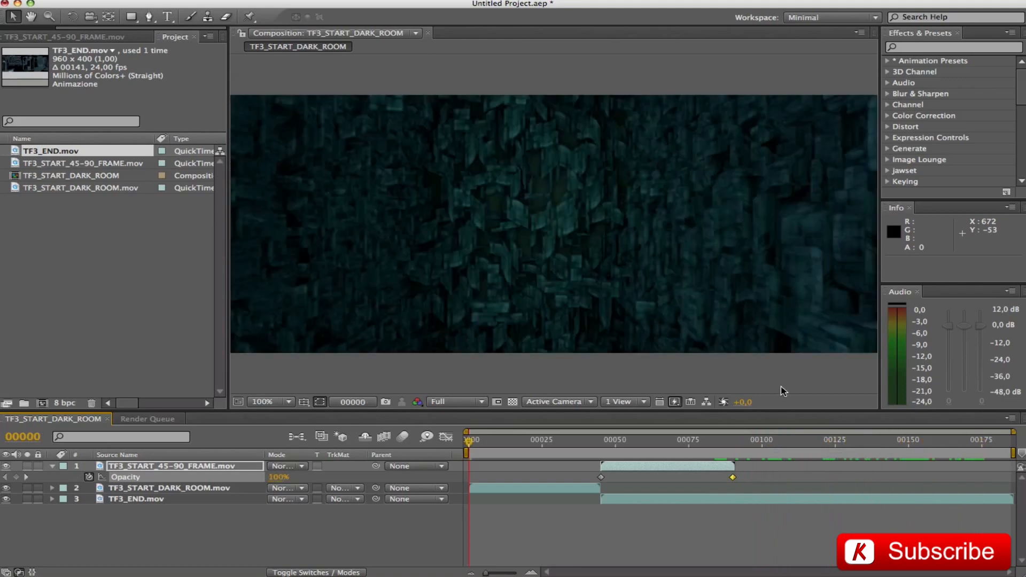
- Pre-compose all three movie layers into a new composition named LOGO TF3
left_click(54, 467)
left_click(142, 488, "shift")
key("super+shift+c")
type("LOGO")
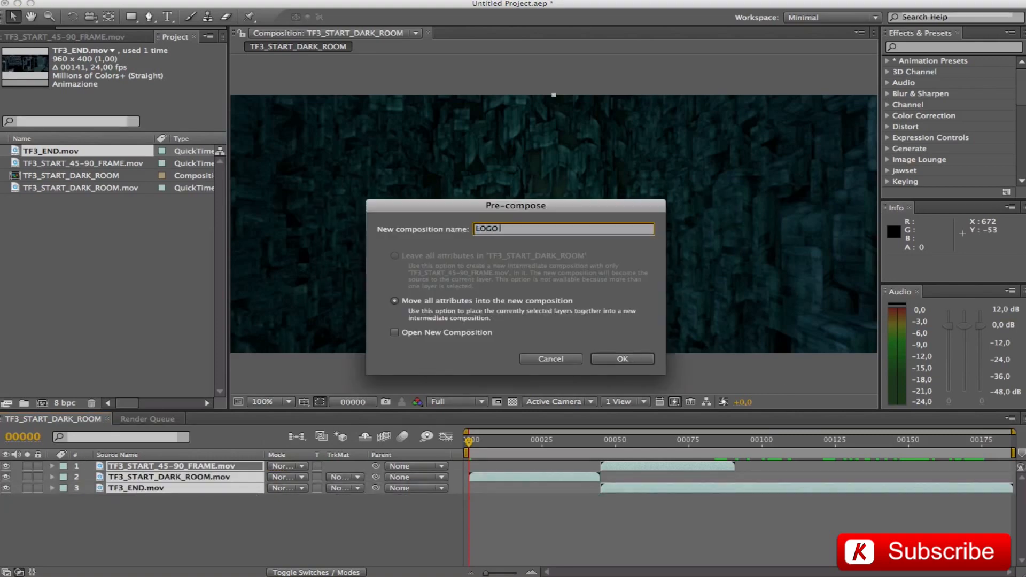
type(" TF3")
key("Return")
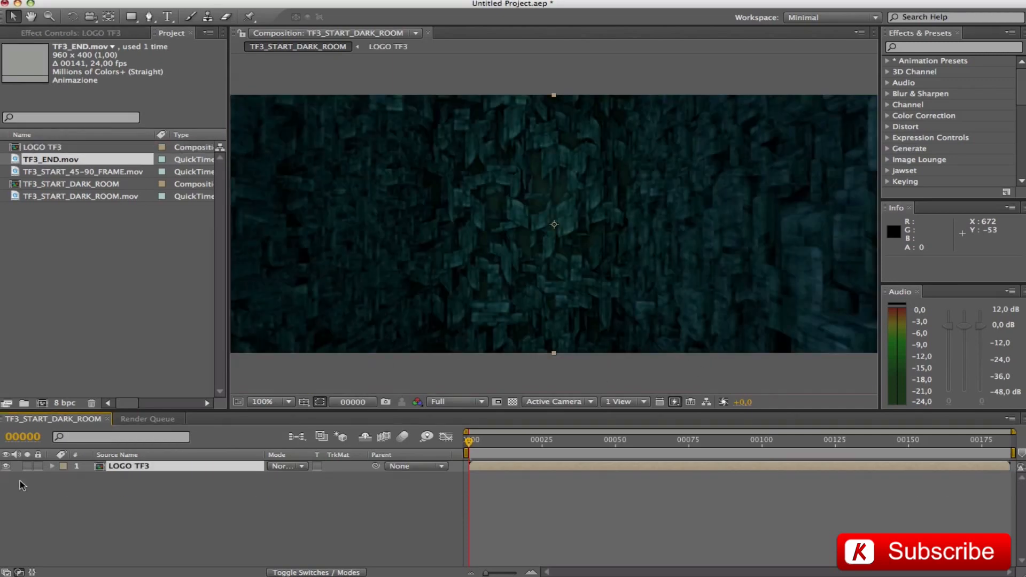
- Duplicate the LOGO TF3 layer and trim the upper copy to start at frame 143, just before the subtitle appears
left_click(23, 436)
type("143")
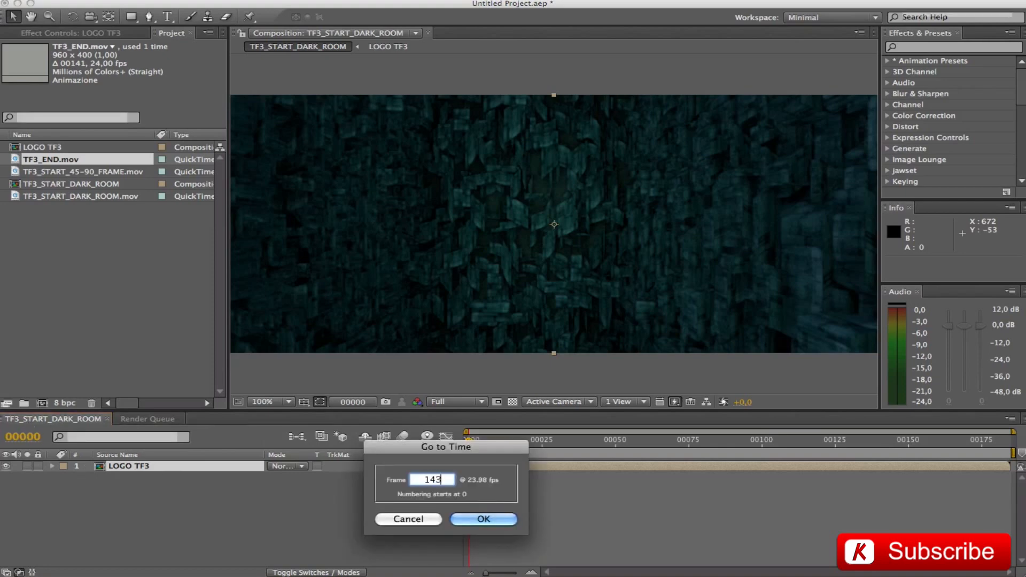
key("Return")
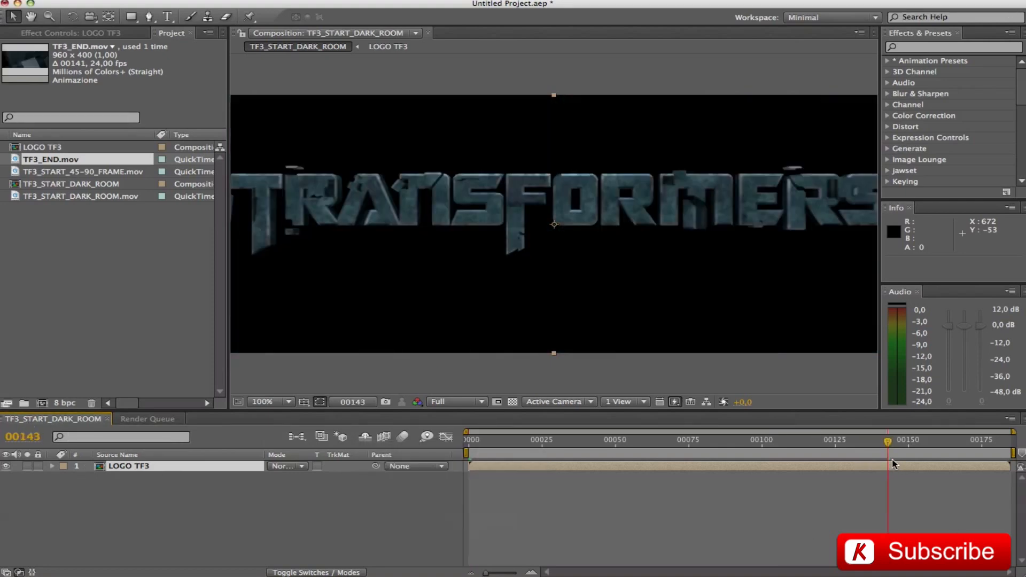
left_click_drag(887, 442, 900, 441)
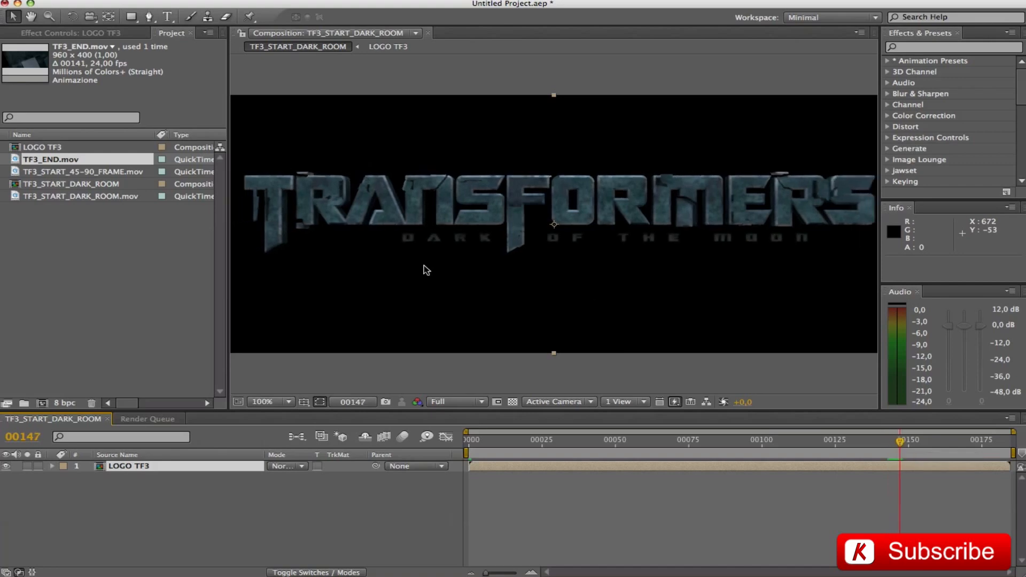
left_click_drag(893, 438, 888, 439)
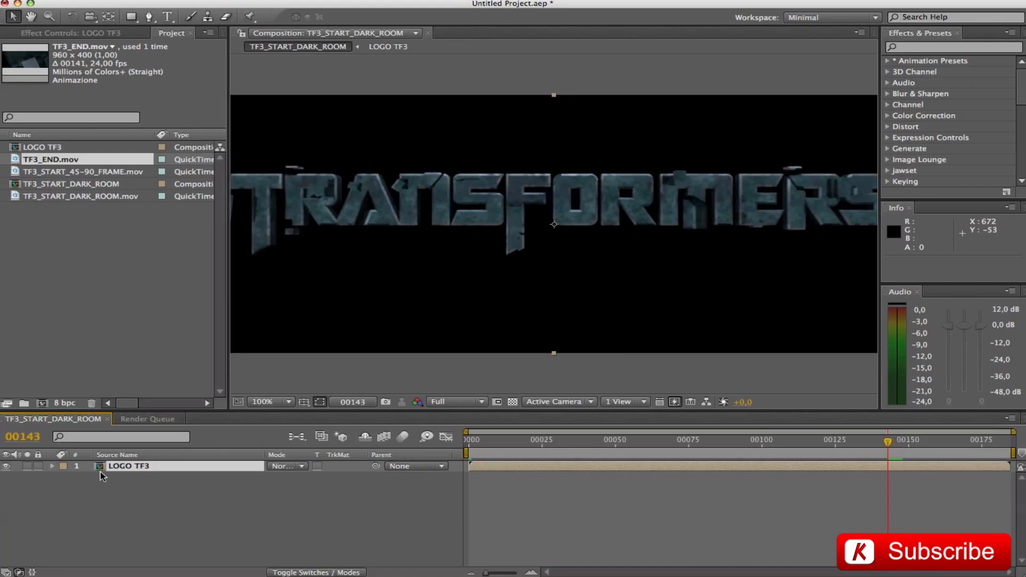
key("super+d")
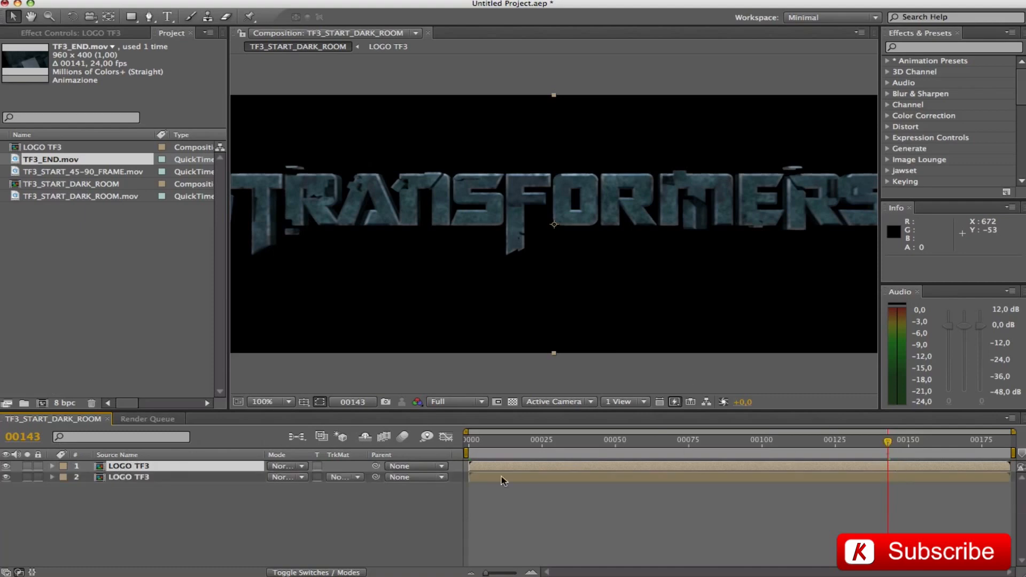
left_click_drag(467, 466, 888, 465)
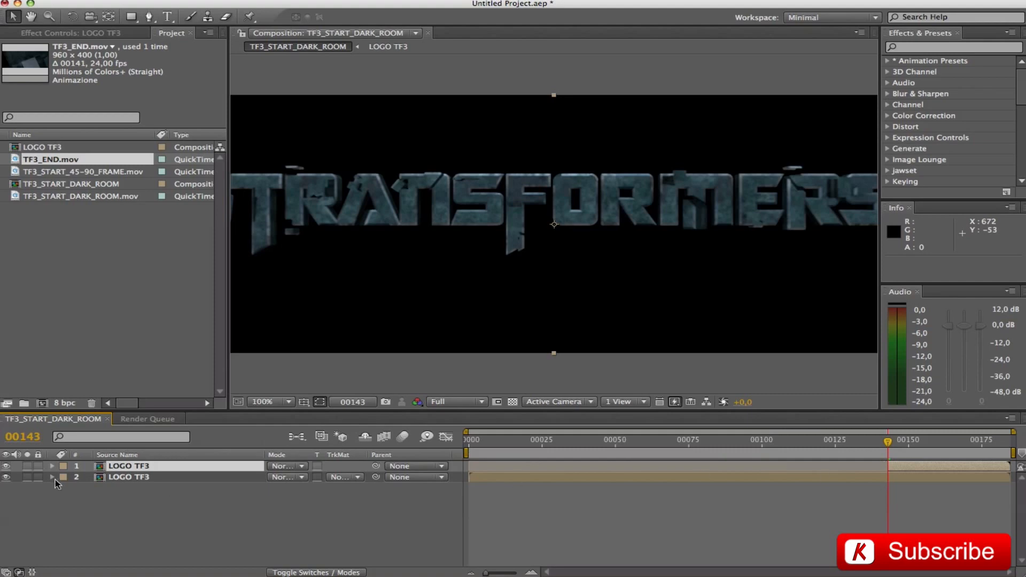
- Hide the lower LOGO TF3 layer and isolate DARK and OF THE MOON on the upper one with two non-inverted rectangular masks
left_click(7, 477)
left_click_drag(888, 442, 899, 445)
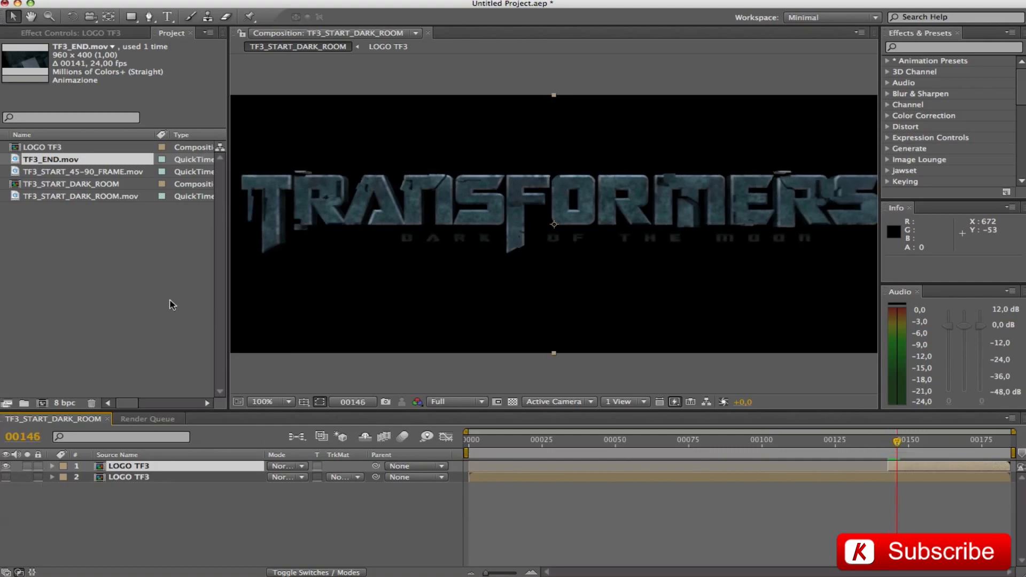
left_click_drag(229, 147, 141, 147)
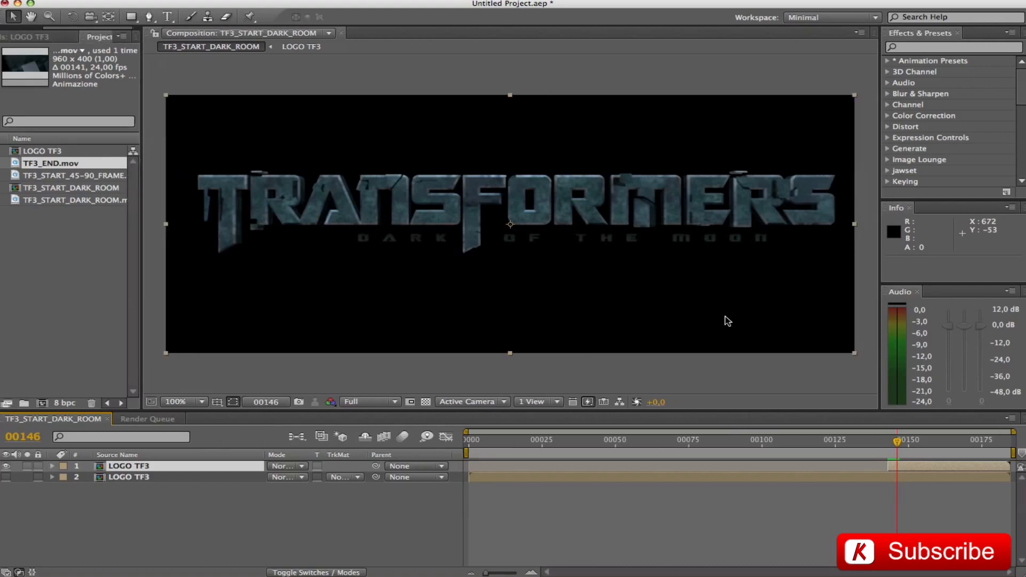
left_click(134, 16)
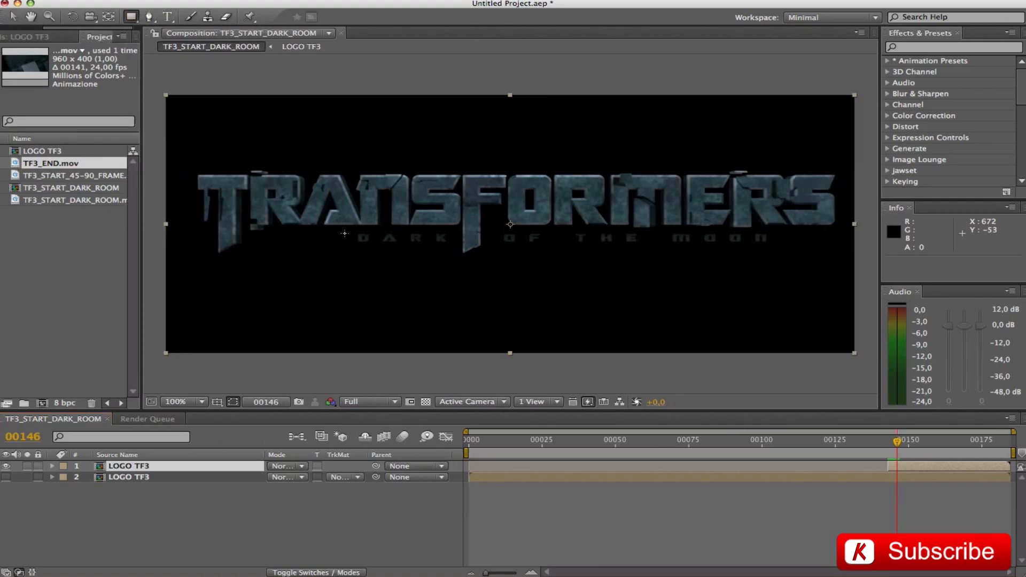
left_click_drag(346, 228, 453, 261)
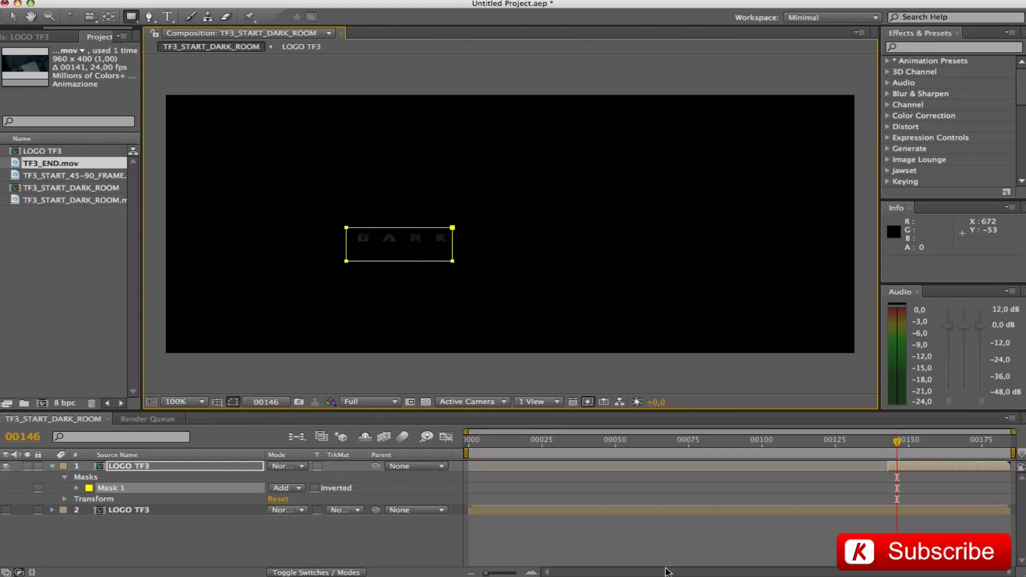
left_click(314, 487)
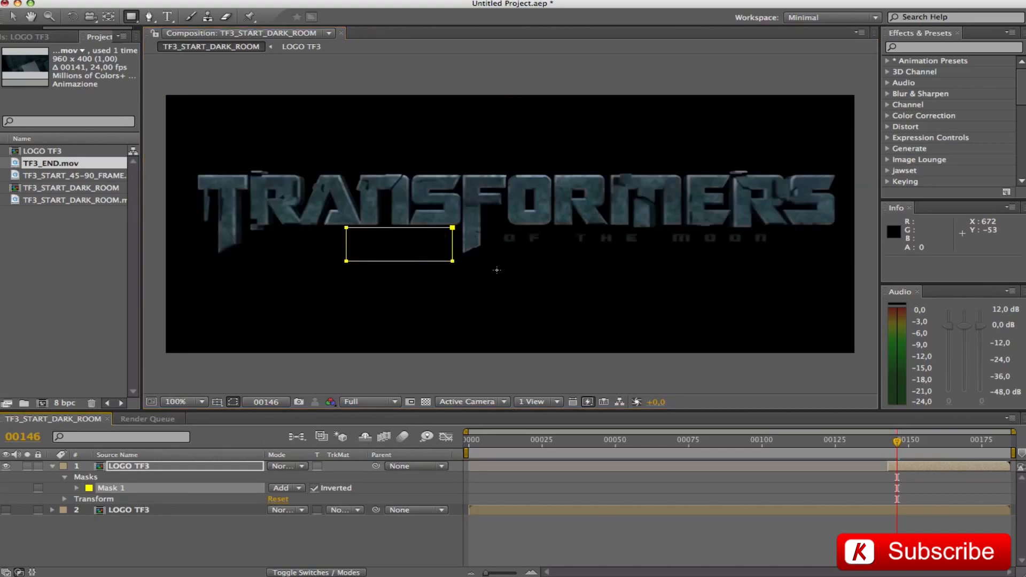
left_click_drag(487, 229, 787, 265)
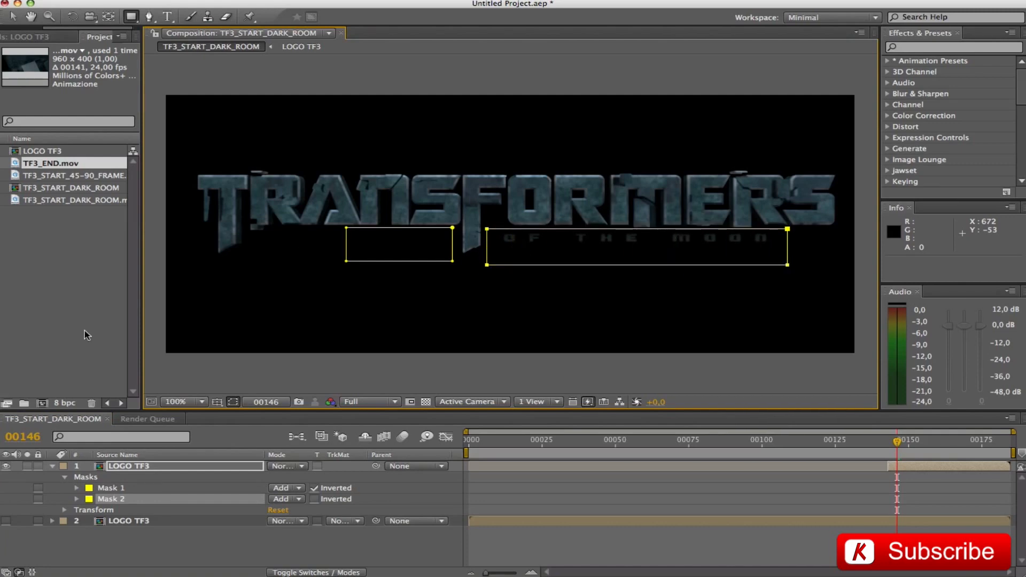
left_click(314, 488)
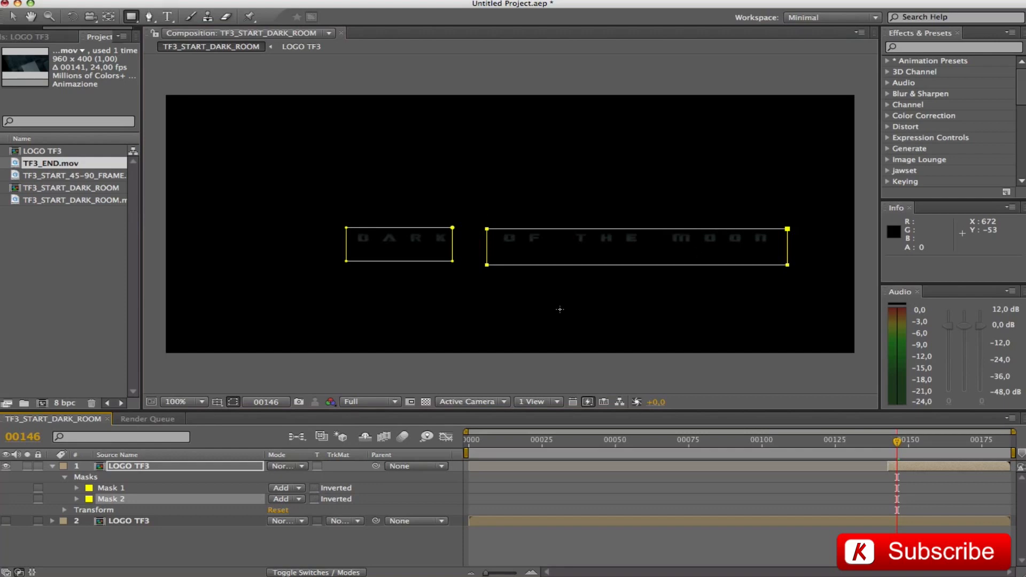
- Inspect the two subtitle masks at frame 143 and preview the masked layer through its end with the outlines hidden
key("super+shift+h")
left_click_drag(902, 453, 888, 453)
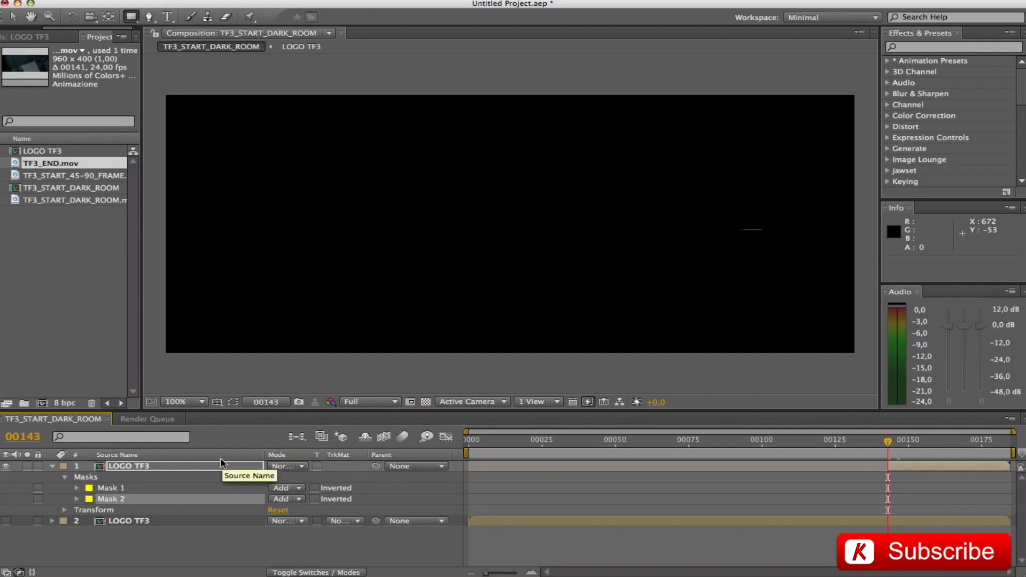
key("super+shift+h")
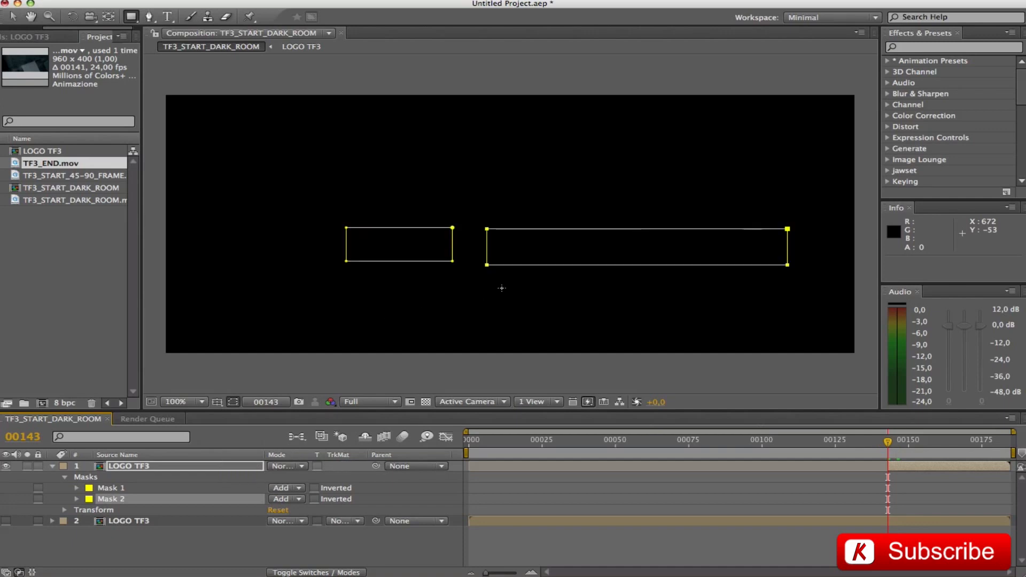
key("v")
double_click(589, 231)
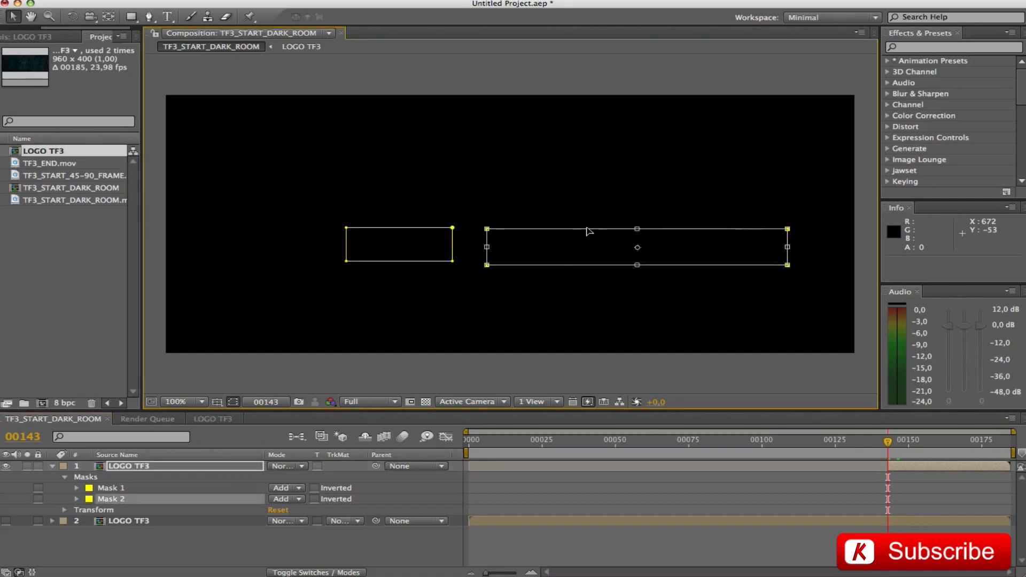
key("super+shift+h")
key("space")
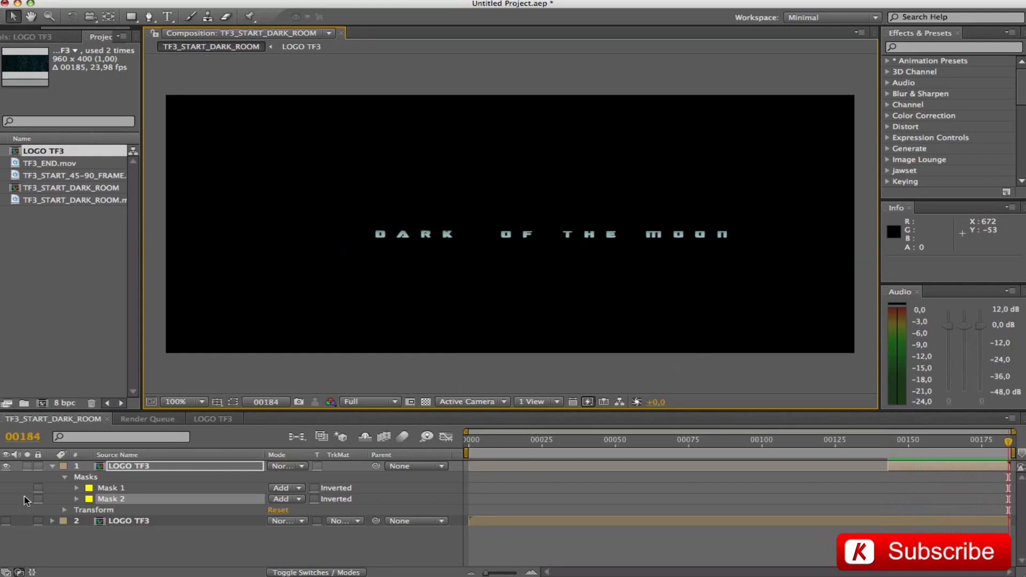
- Collapse the masked layer's properties, show the lower LOGO TF3 layer again, and save the project
left_click(51, 467)
left_click(6, 476)
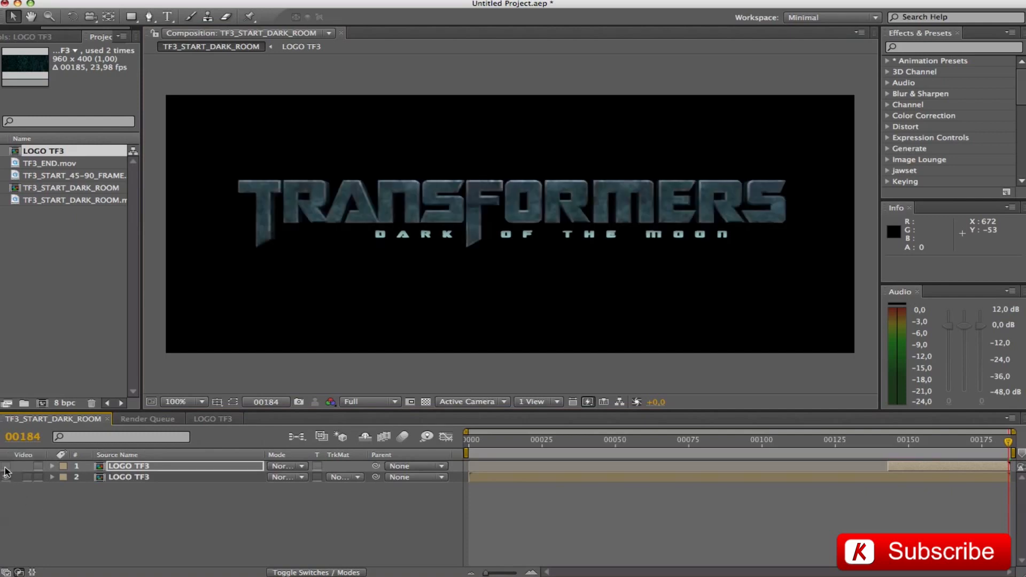
left_click(680, 267)
key("super+s")
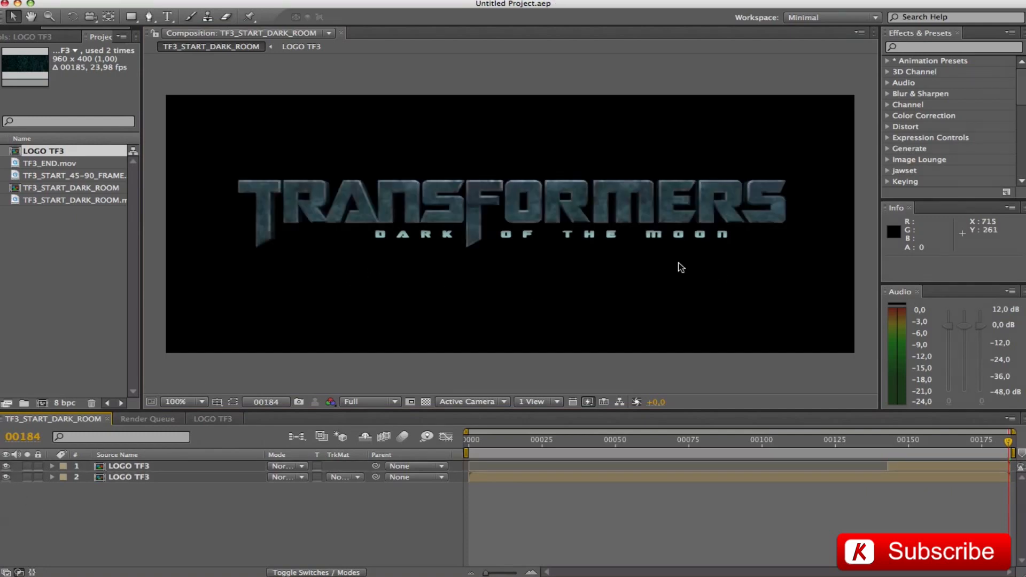
- Create a white 960 × 400 px solid named LENSFLARE
key("super+y")
type("LENSF")
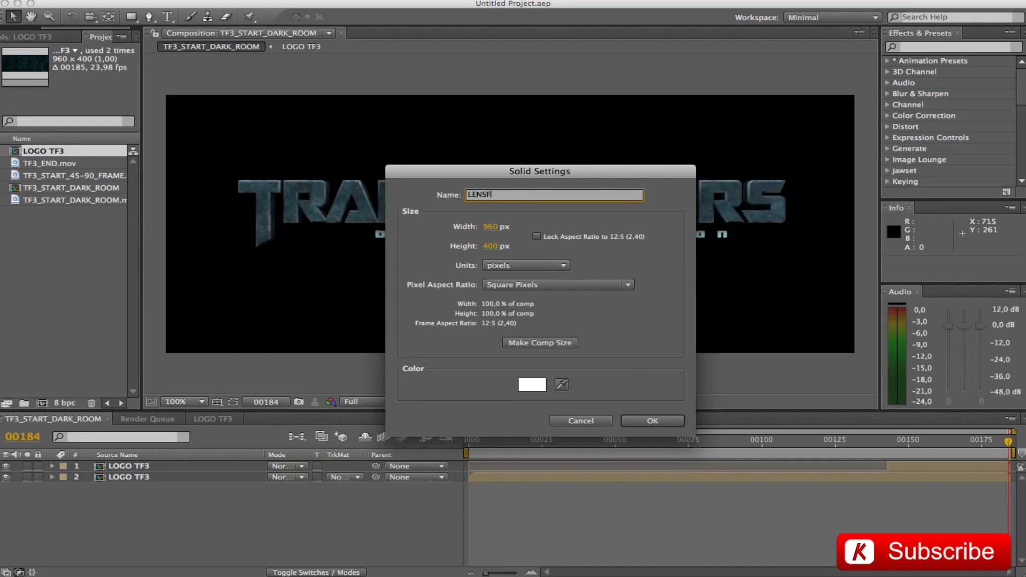
key("Return")
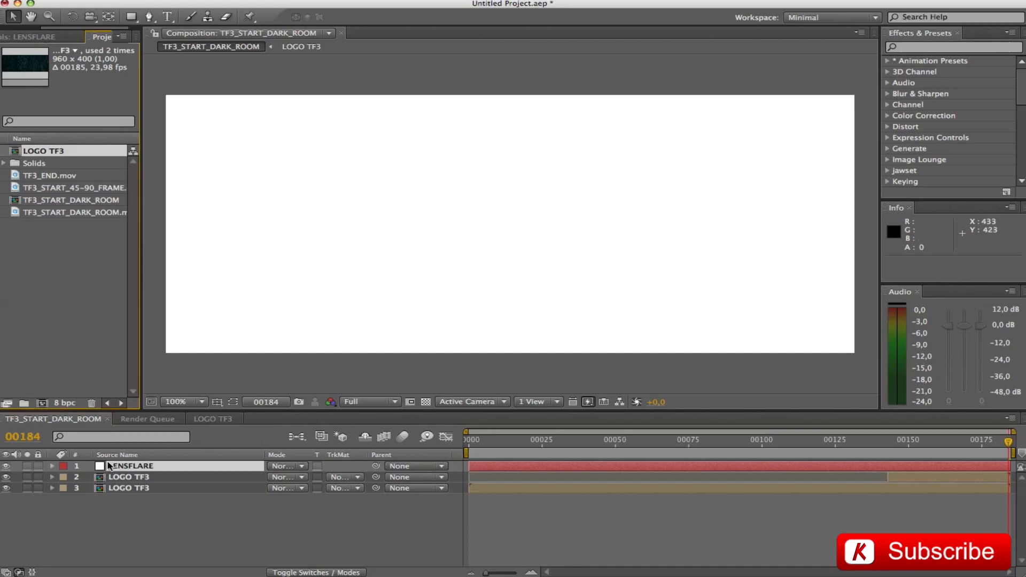
- Apply the TRANSFORMER_3_OPF.ffx preset from the AE PRESET folder to the LENSFLARE layer at frame 150
left_click(120, 468)
left_click(12, 434)
type("150")
key("Return")
left_click_drag(778, 173, 575, 136)
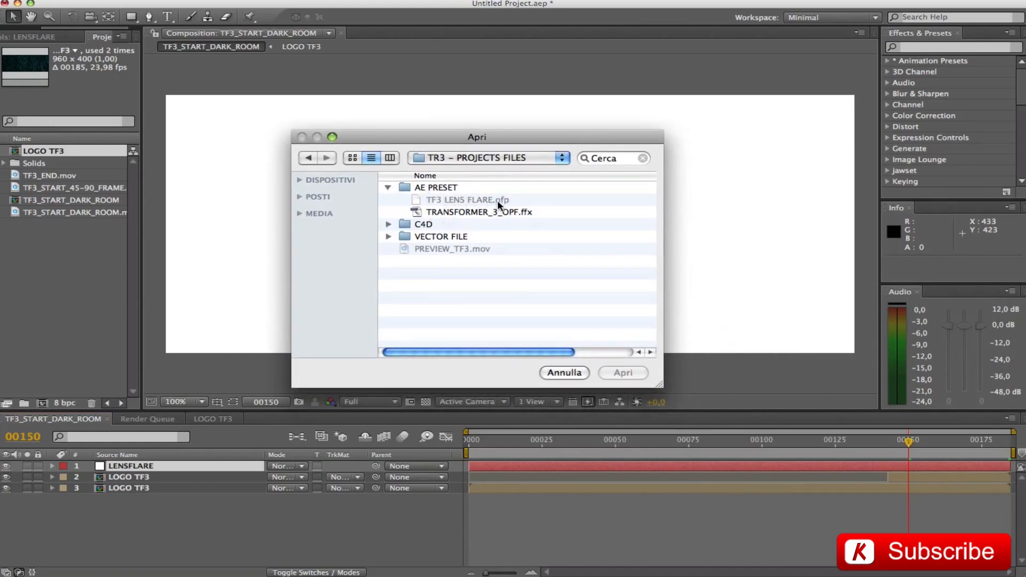
left_click(460, 212)
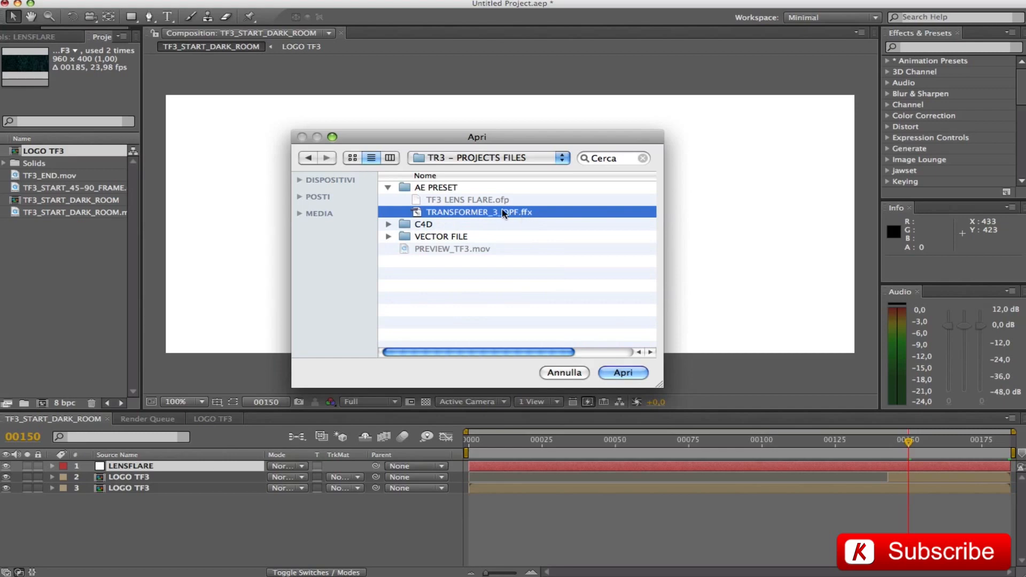
left_click(616, 374)
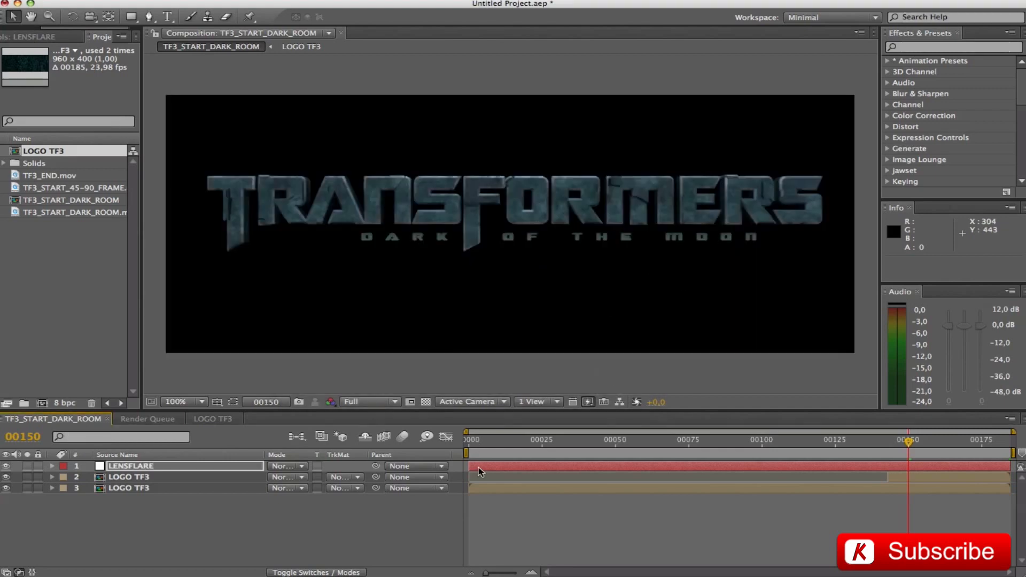
- Trim the LENSFLARE layer to start at frame 150 and preview the flare animation
left_click_drag(471, 467, 901, 468)
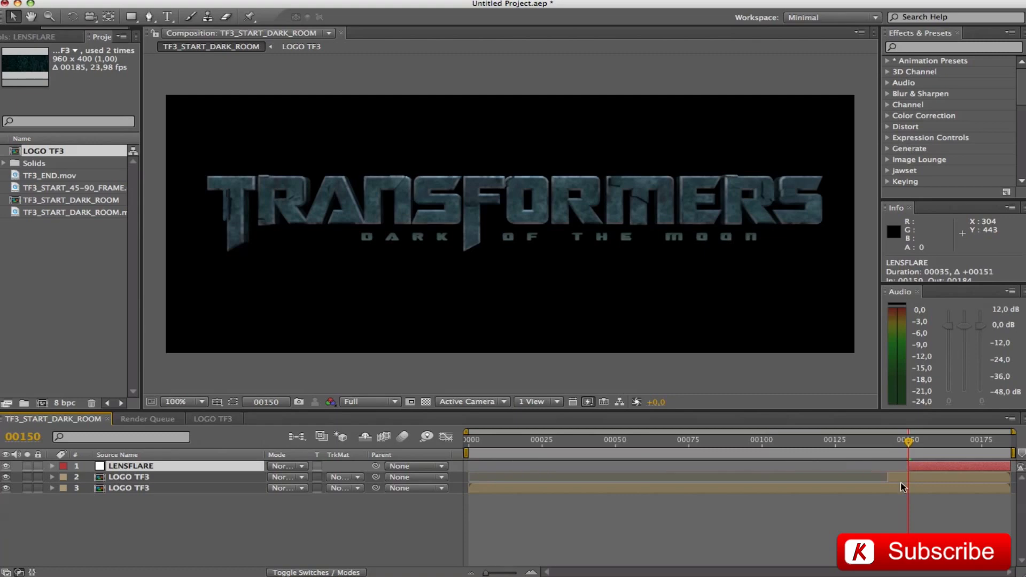
key("space")
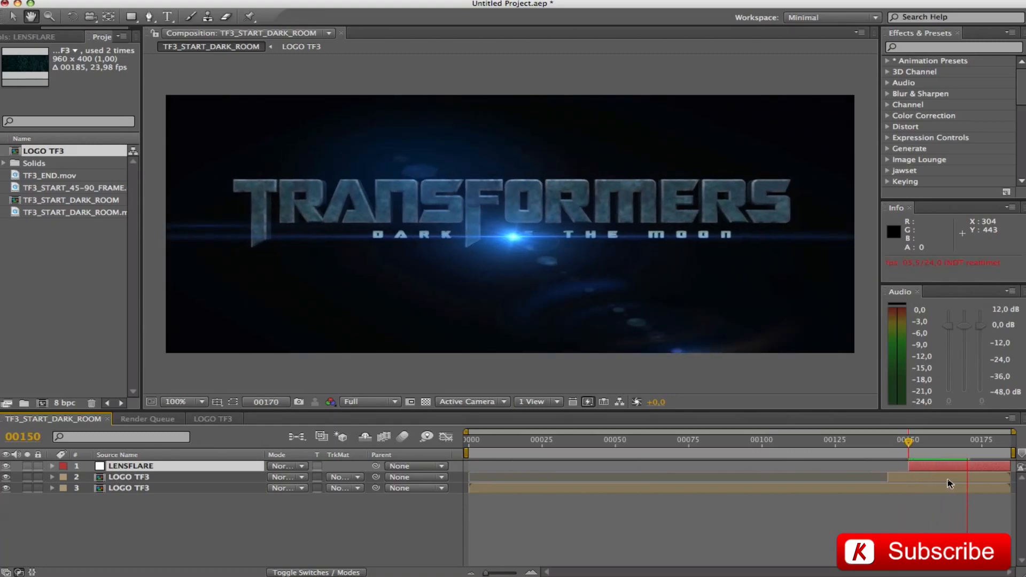
- Stop the preview and set the LENSFLARE layer's blending mode to Add
key("space")
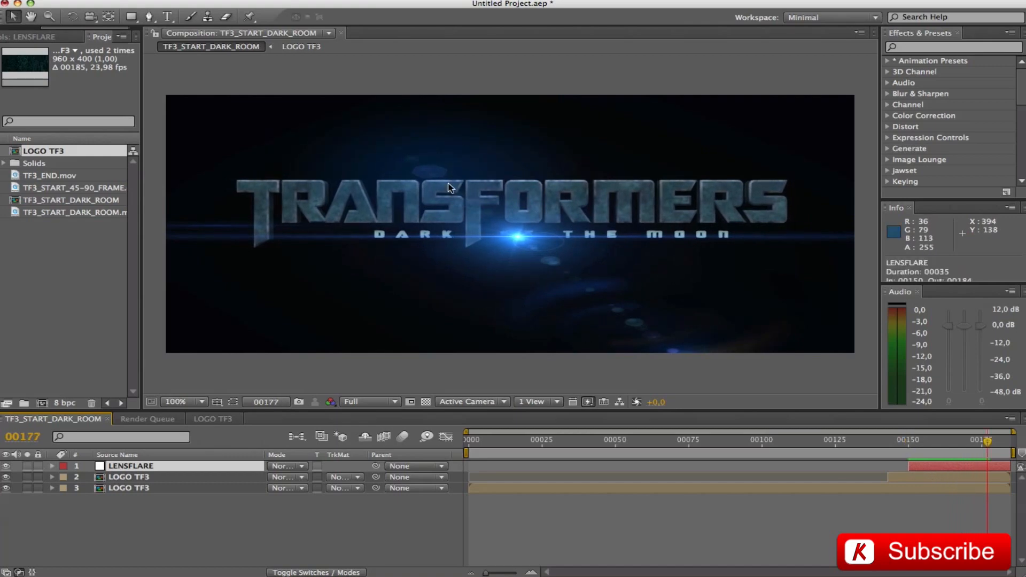
left_click(302, 466)
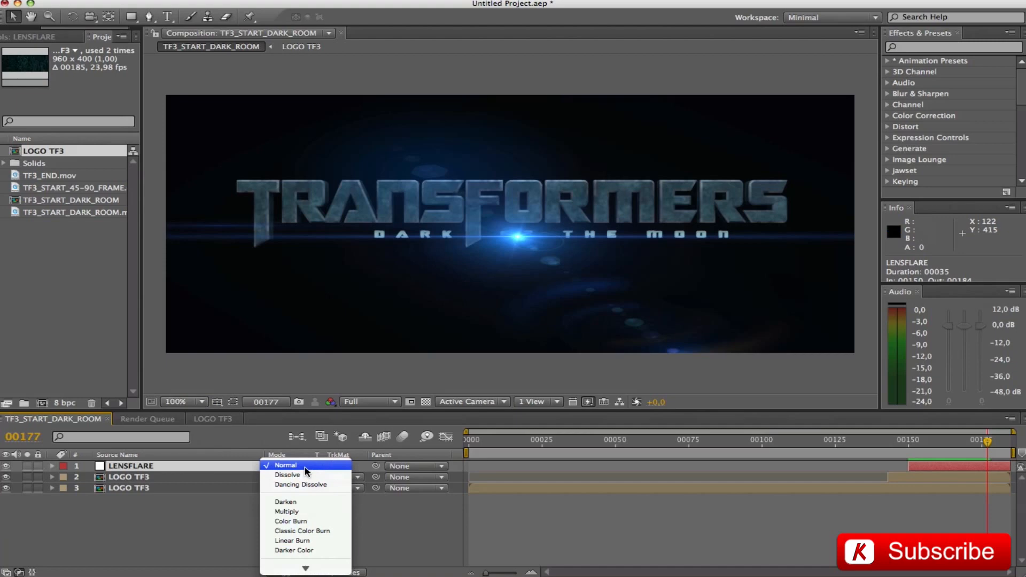
left_click(292, 499)
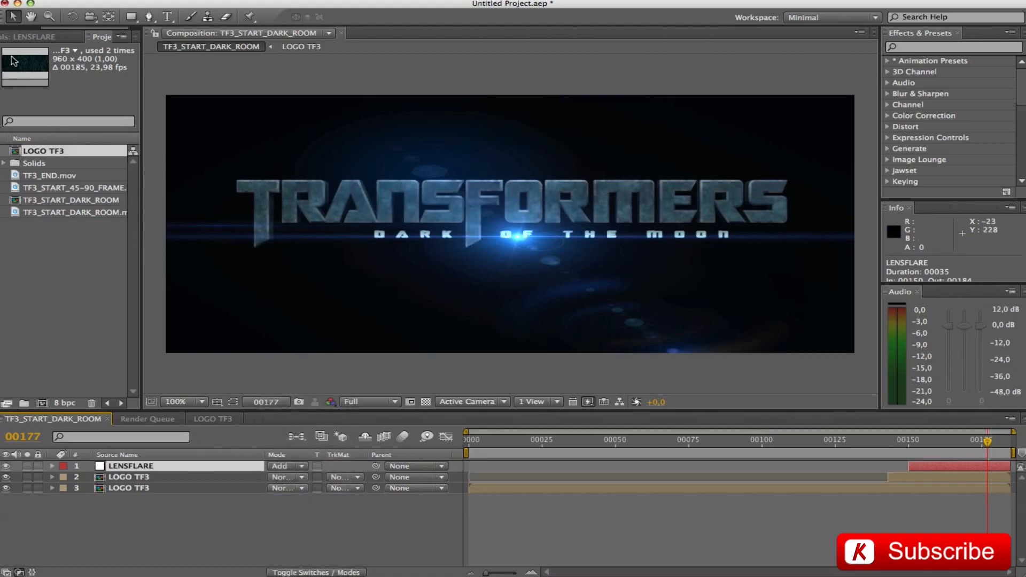
- Examine the glow, ring and streak elements of the LENSFLARE layer's flare in the Optical Flares options
left_click(24, 38)
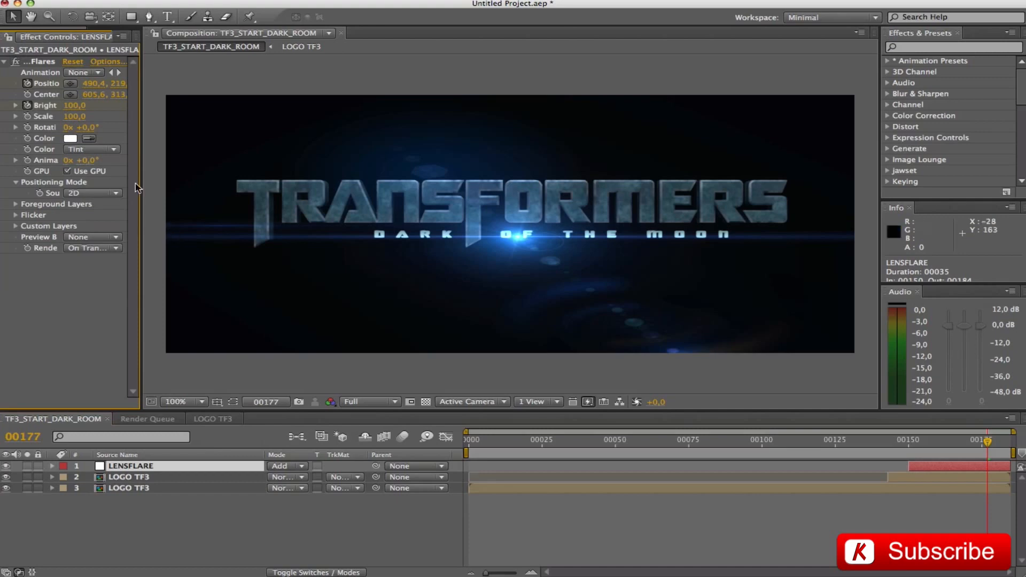
left_click_drag(140, 185, 190, 187)
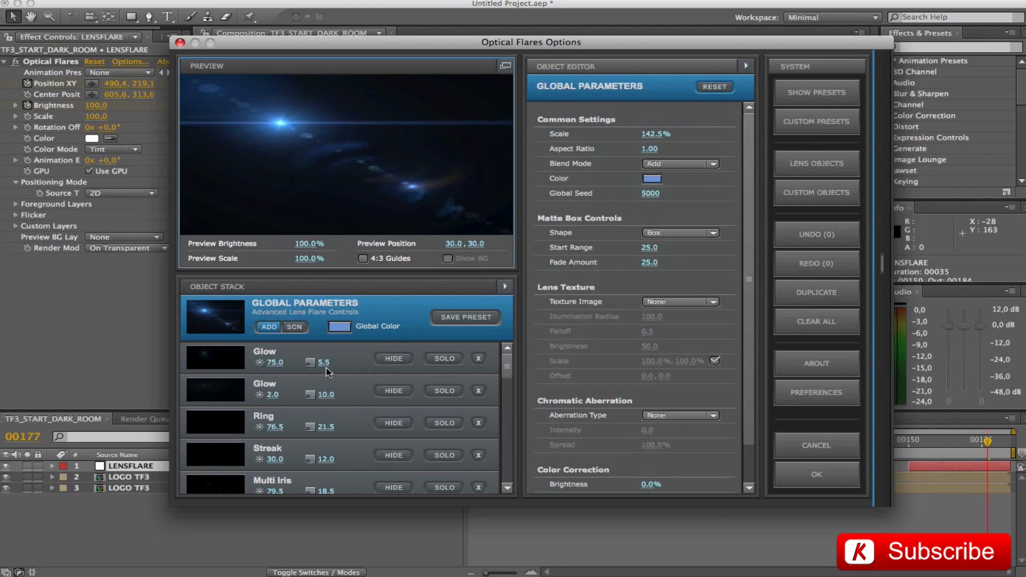
left_click(348, 369)
left_click(345, 401)
left_click(349, 429)
left_click(357, 451)
left_click(180, 42)
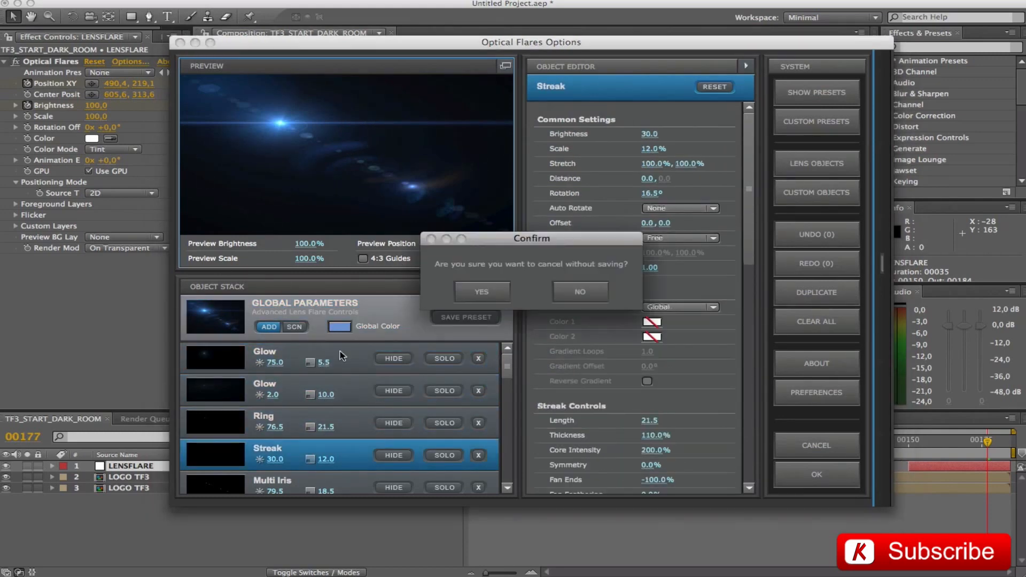
left_click(580, 292)
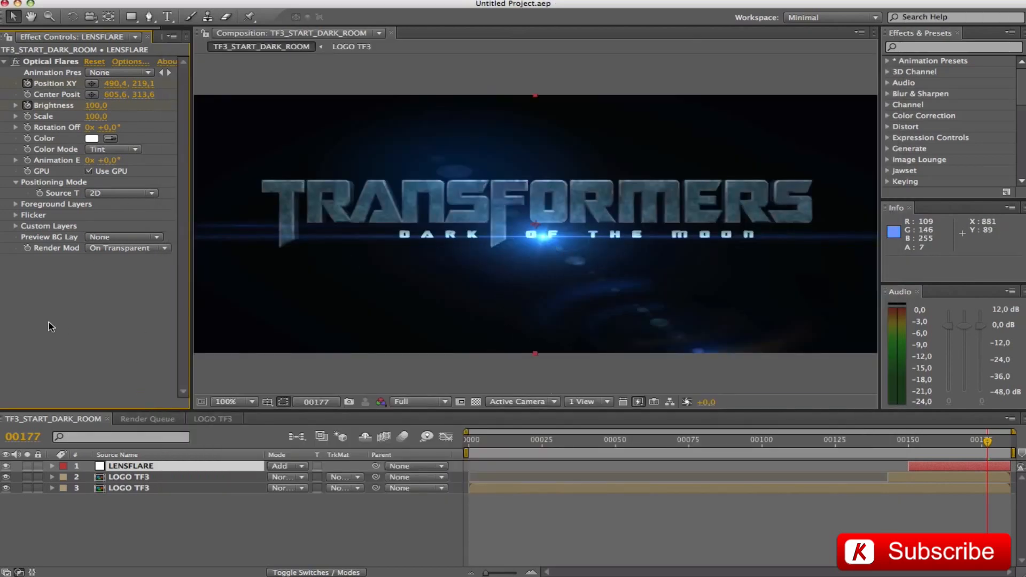
left_click_drag(192, 316, 130, 314)
- Add an adjustment layer above all the layers and name it COLOR CORRECTION
left_click(152, 526)
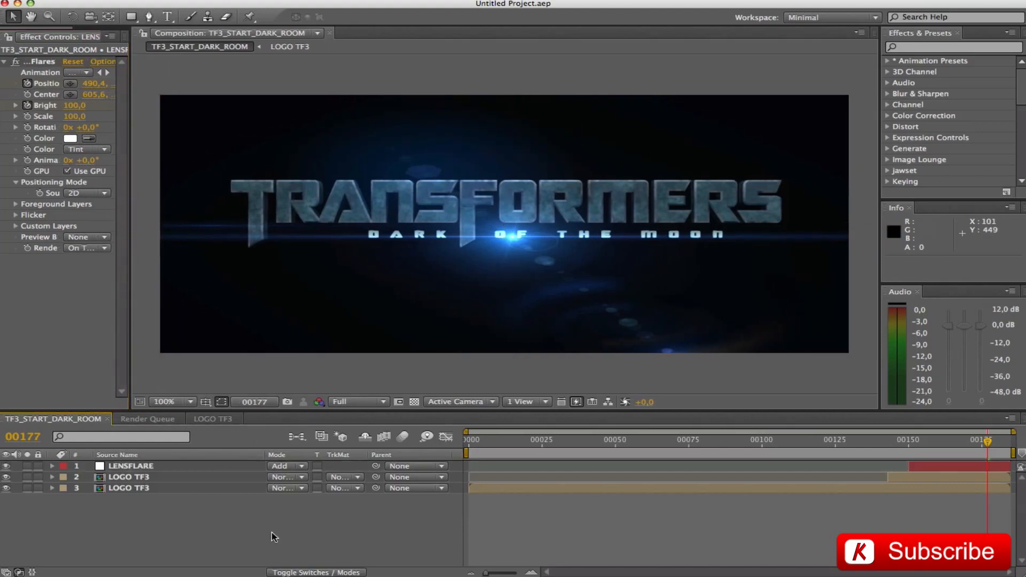
key("super+alt+y")
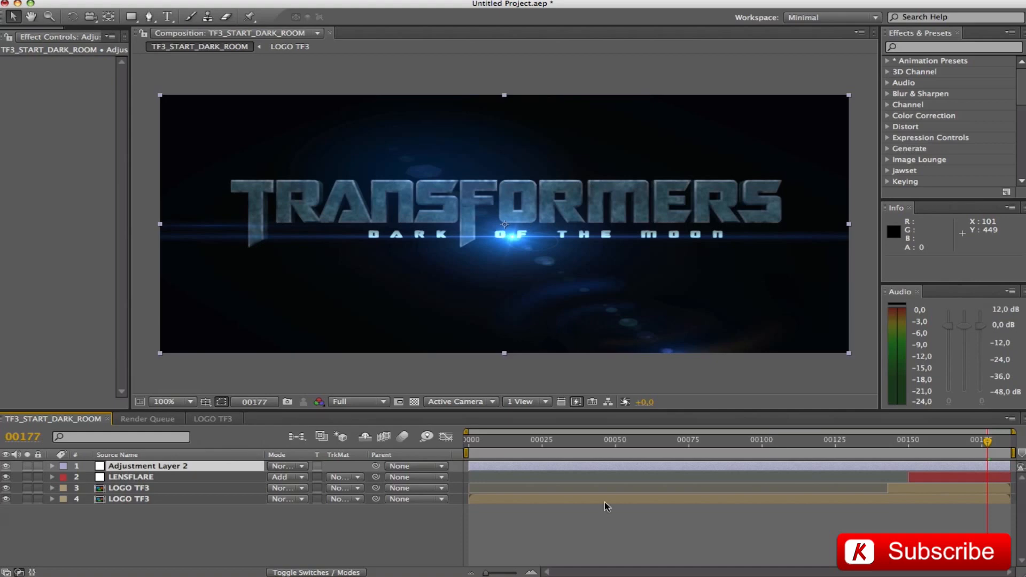
left_click(197, 471)
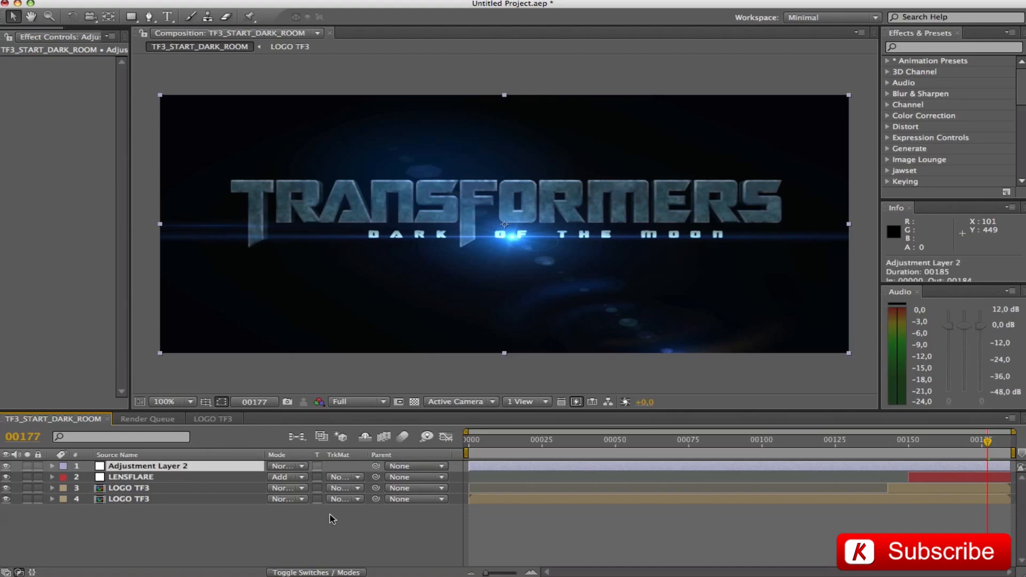
key("Return")
type("COLO")
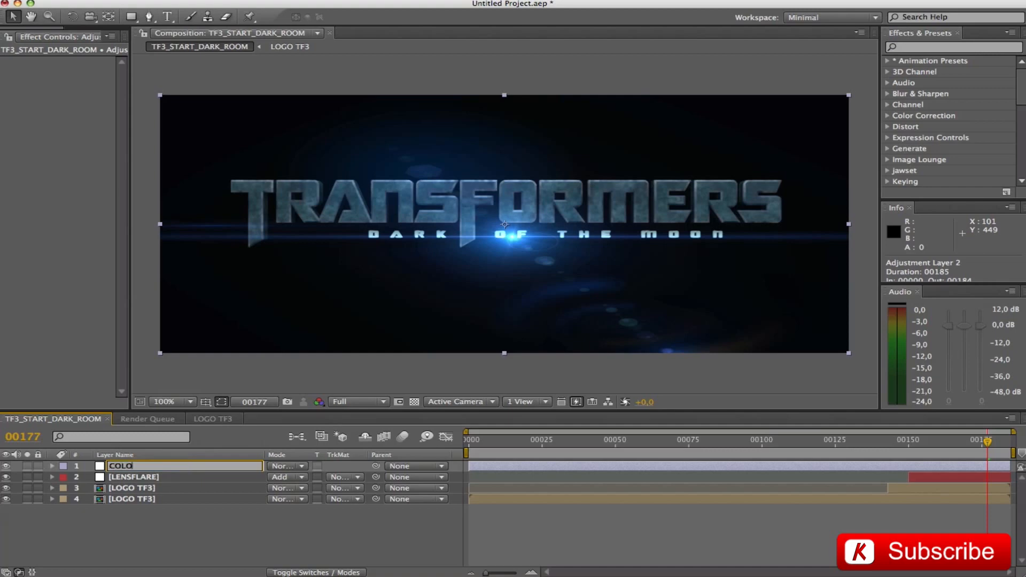
type("R CORRECTION")
key("Return")
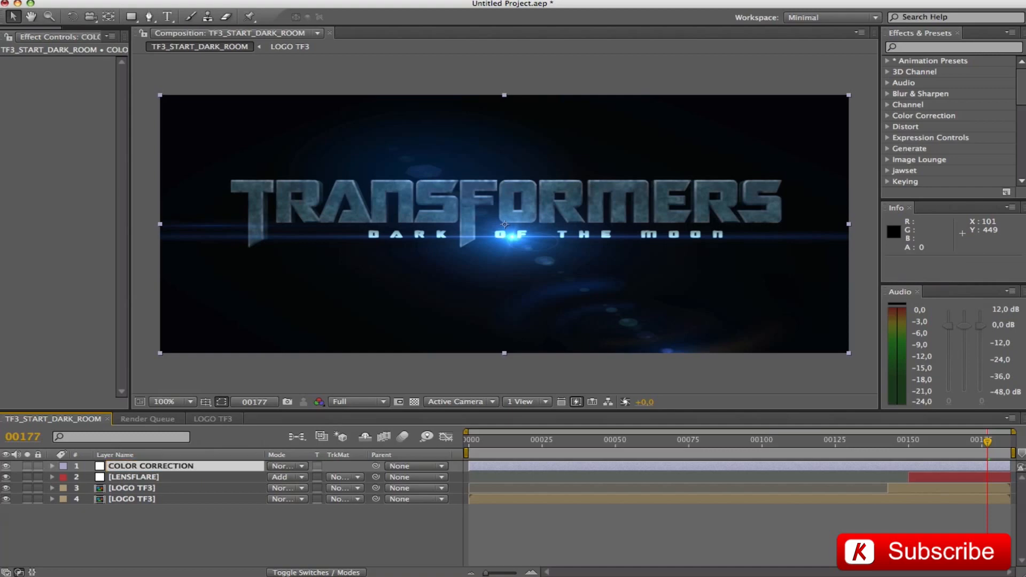
- Apply the Levels effect to the COLOR CORRECTION layer
key("super+5")
type("level")
left_click_drag(924, 152, 220, 466)
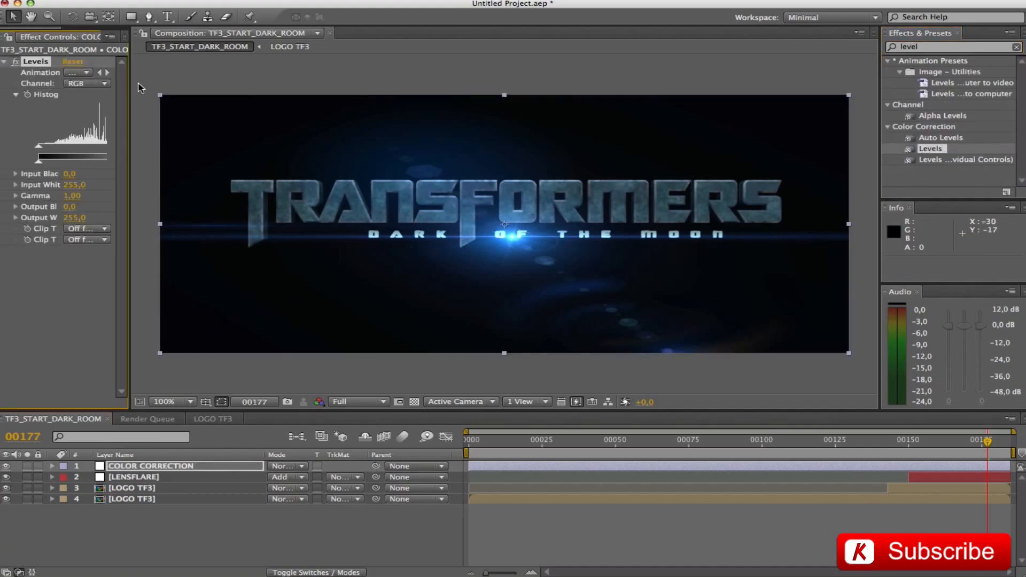
left_click_drag(130, 76, 160, 82)
left_click(218, 403)
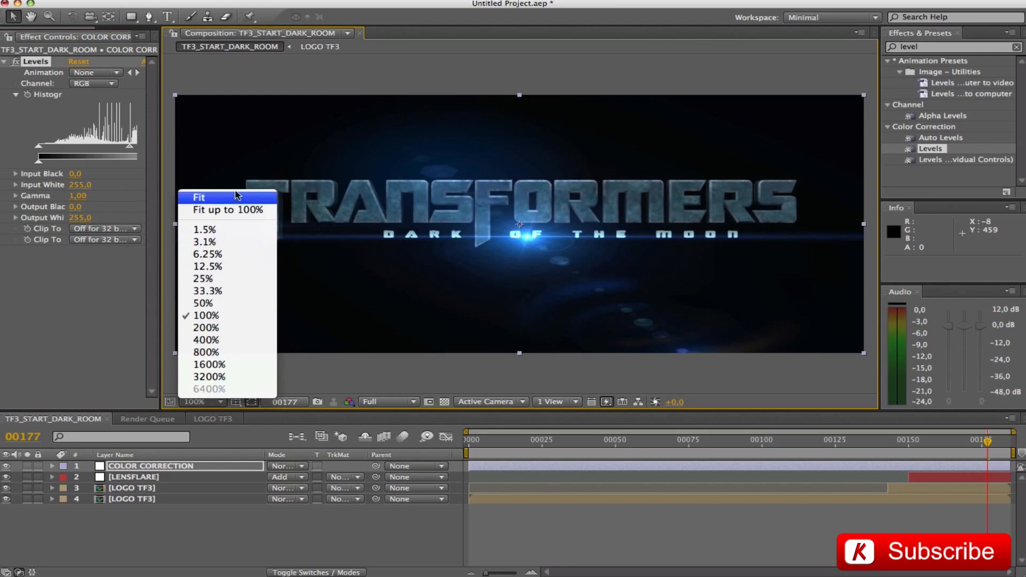
left_click(234, 200)
left_click_drag(161, 140, 261, 153)
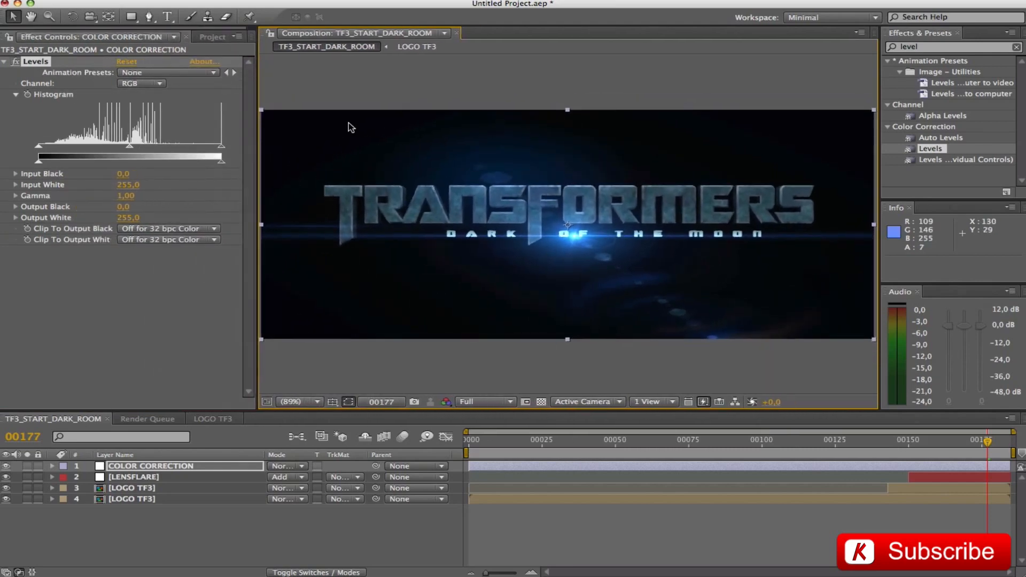
- Set the Levels Input White to 122 and move the COLOR CORRECTION layer between the two LOGO TF3 layers
left_click(74, 266)
left_click(128, 185)
type("122")
key("Return")
left_click_drag(185, 469, 187, 494)
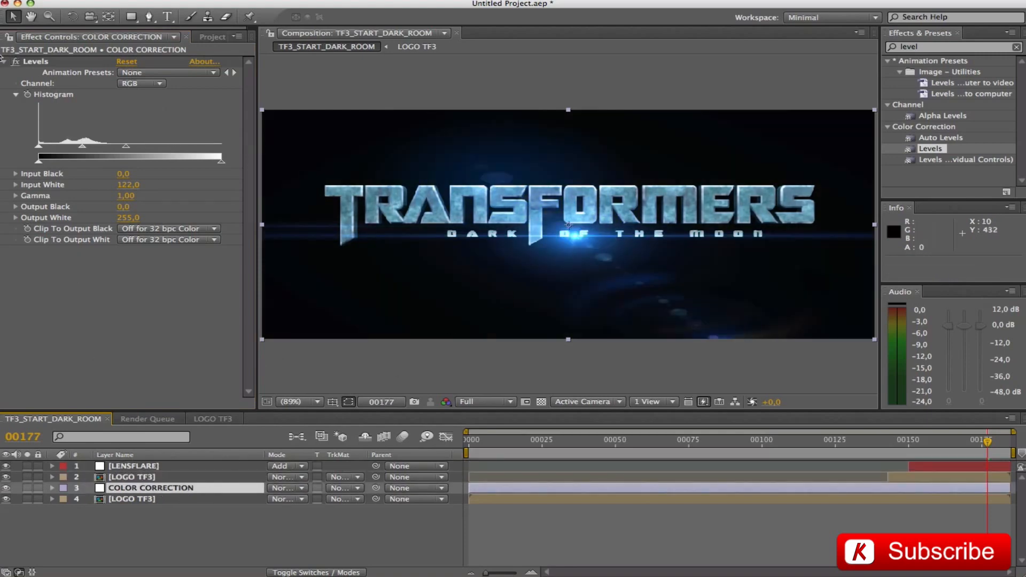
left_click(3, 62)
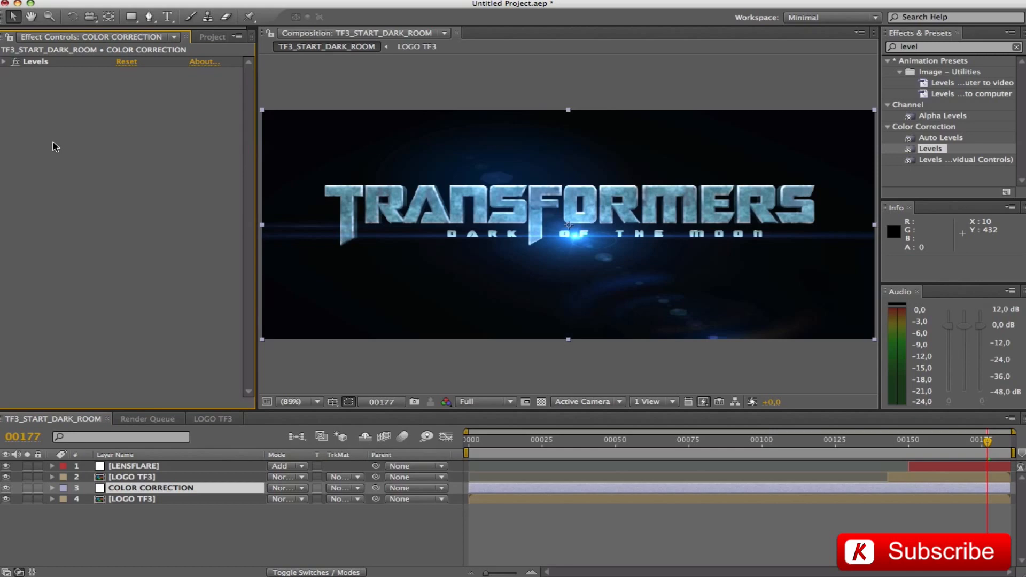
- Apply Brightness & Contrast to the COLOR CORRECTION layer with Brightness 7 and Contrast 33
left_click(938, 48)
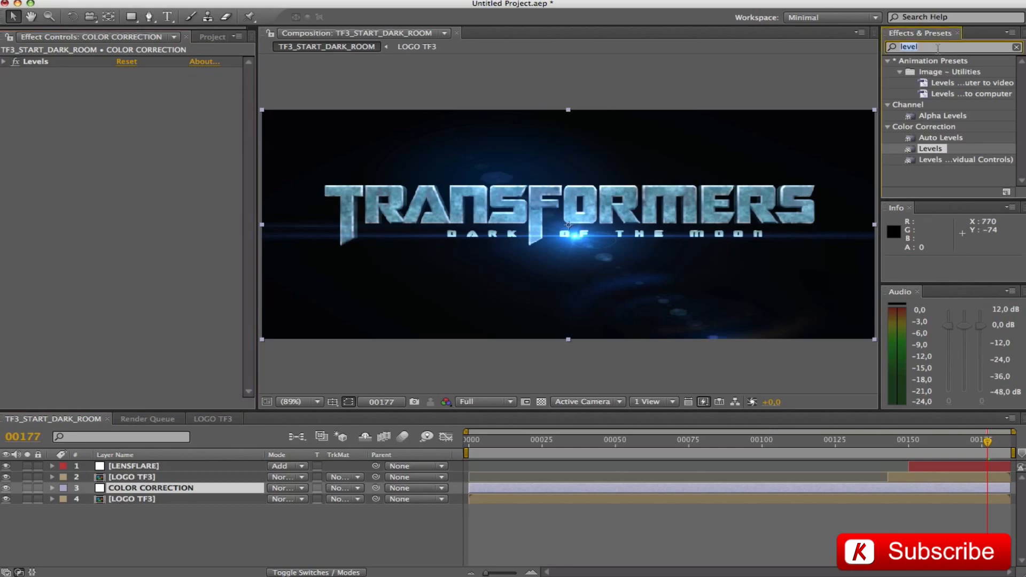
type("bright")
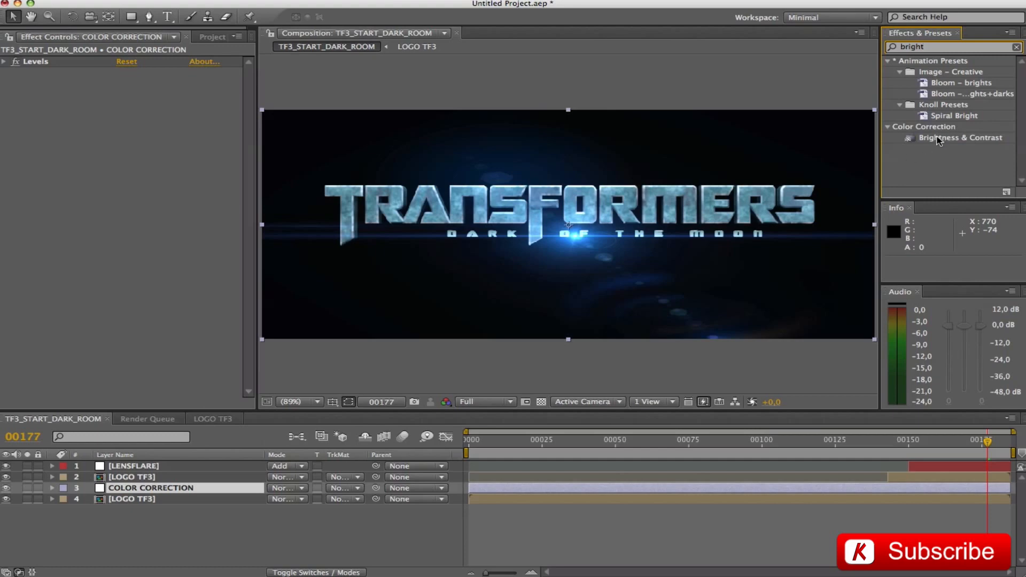
left_click_drag(937, 138, 117, 156)
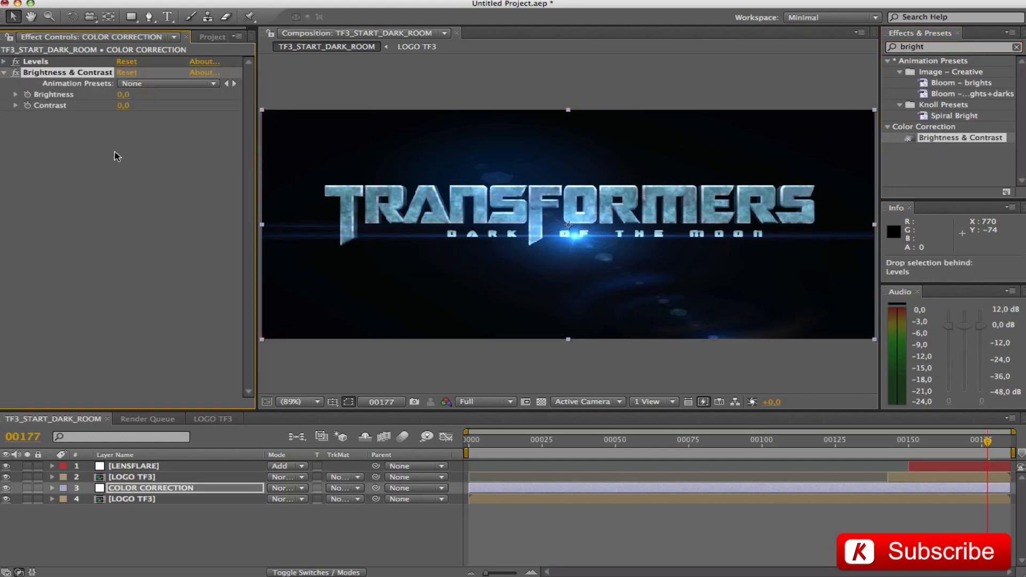
left_click(123, 94)
key("Tab")
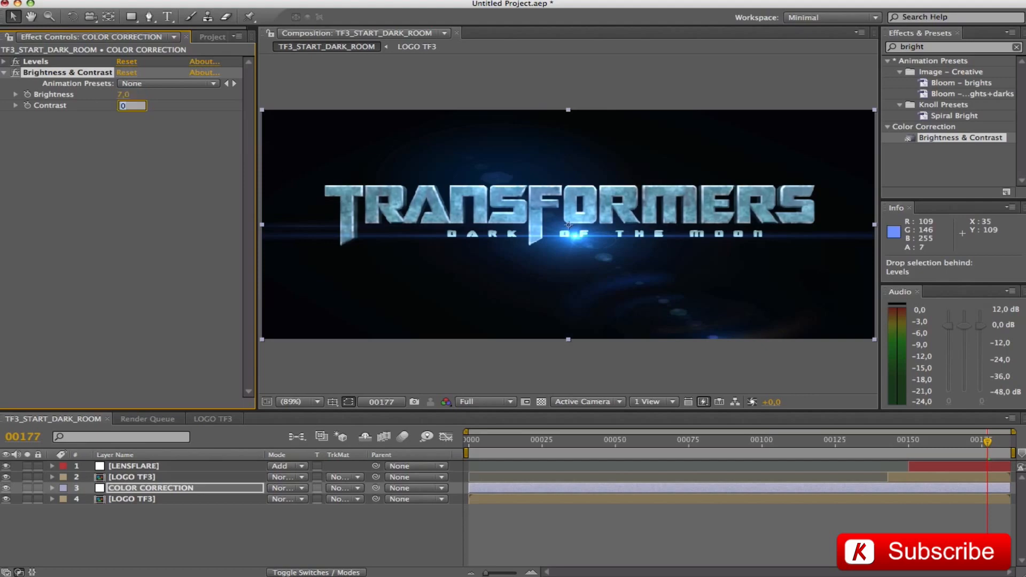
key("Return")
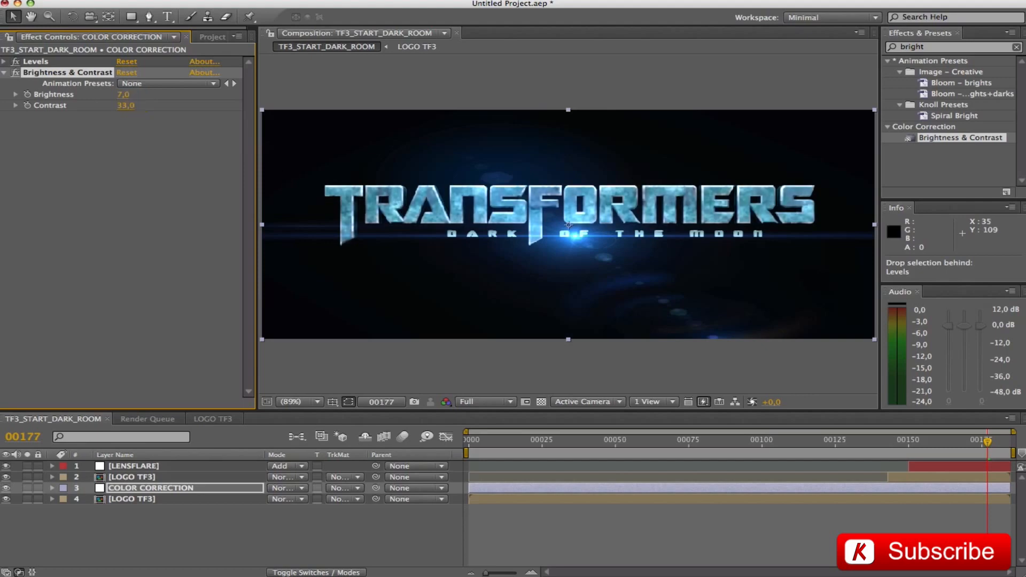
left_click(5, 72)
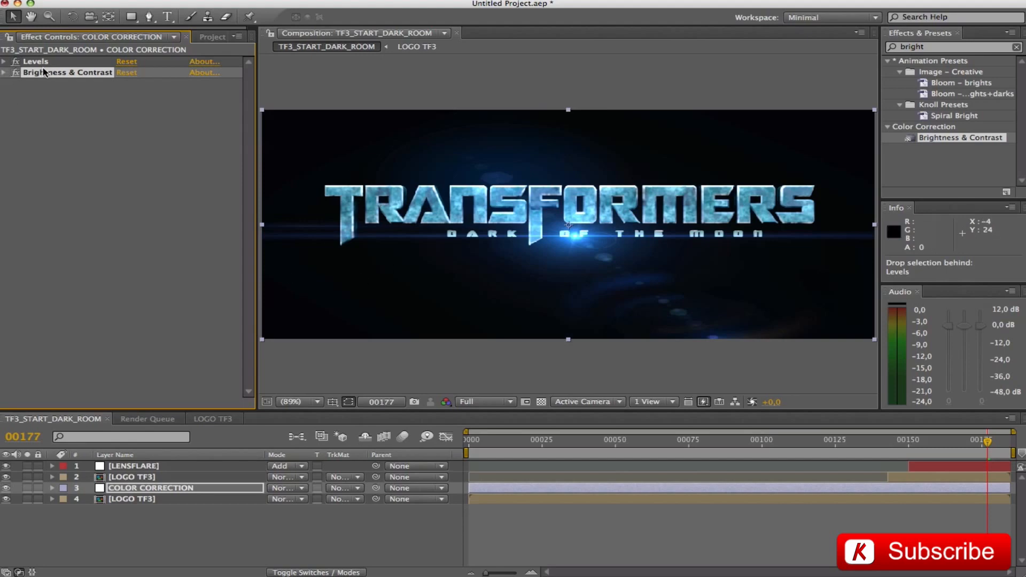
- Add CC Color Offset to the COLOR CORRECTION layer and place it between Levels and Brightness & Contrast
left_click(920, 47)
type("color off")
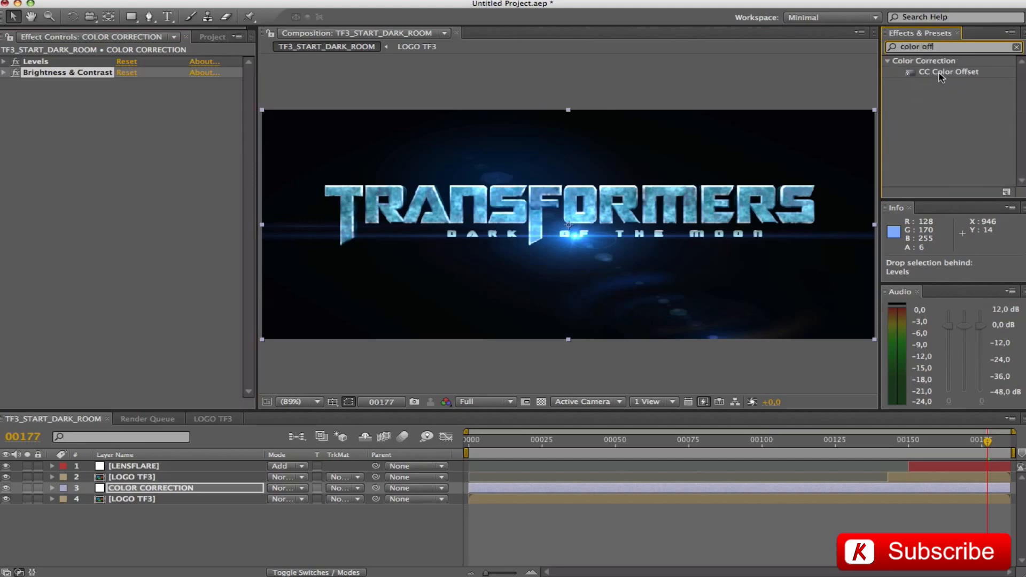
left_click_drag(942, 77, 150, 140)
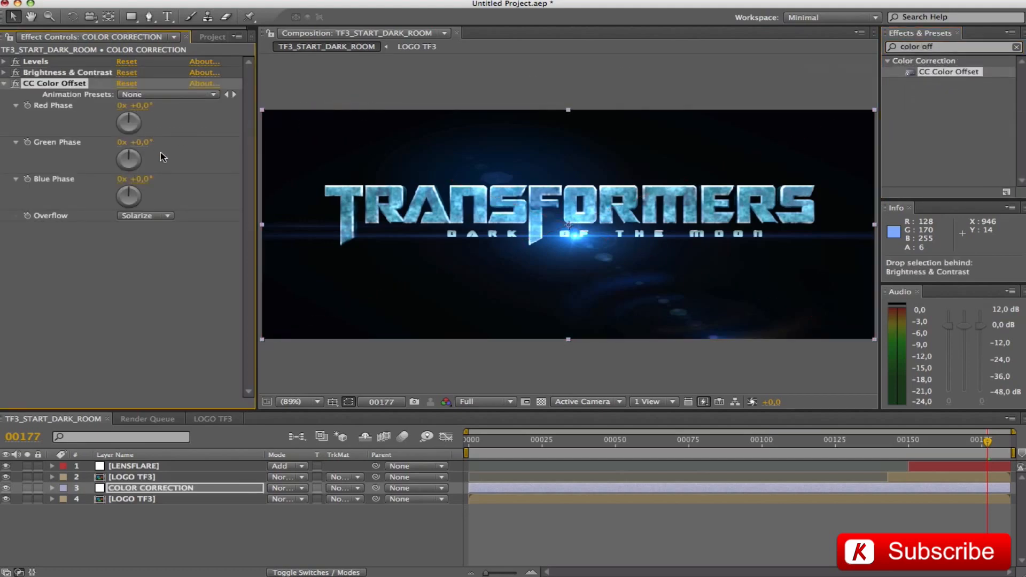
left_click_drag(65, 87, 64, 68)
- Set the CC Color Offset phases to Red 14°, Green -7° and Blue -27°
left_click(141, 95)
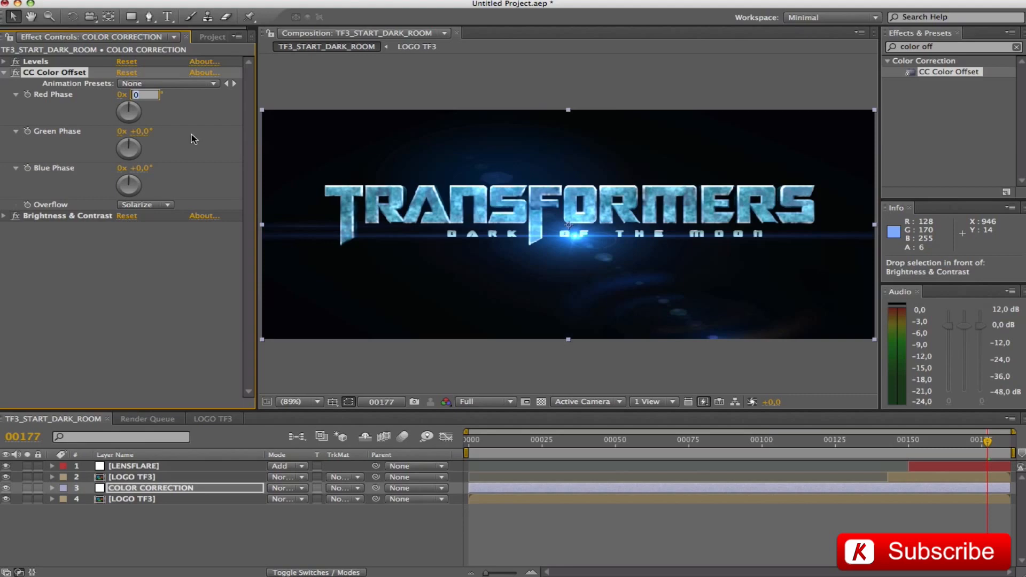
key("Tab")
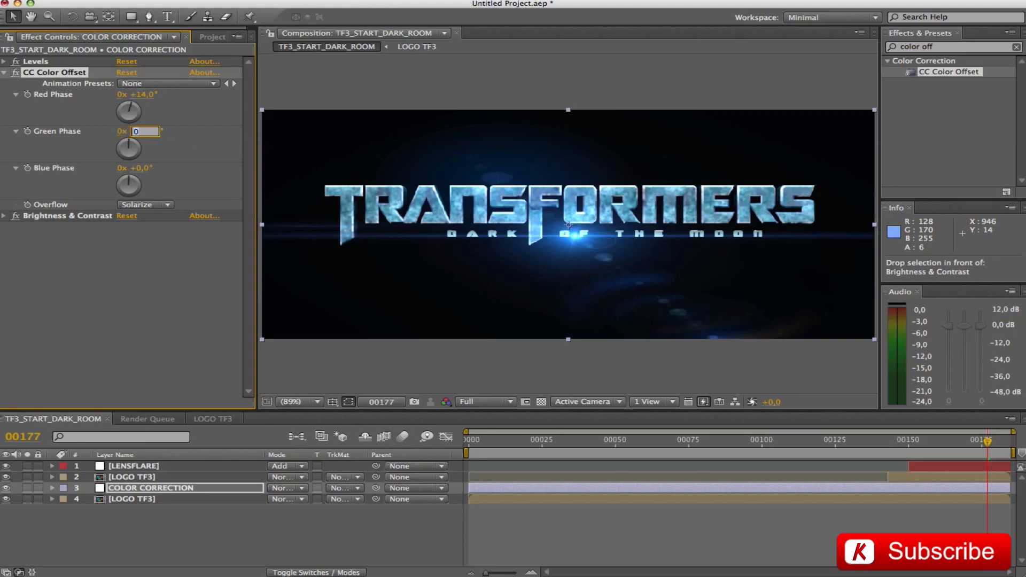
key("Tab")
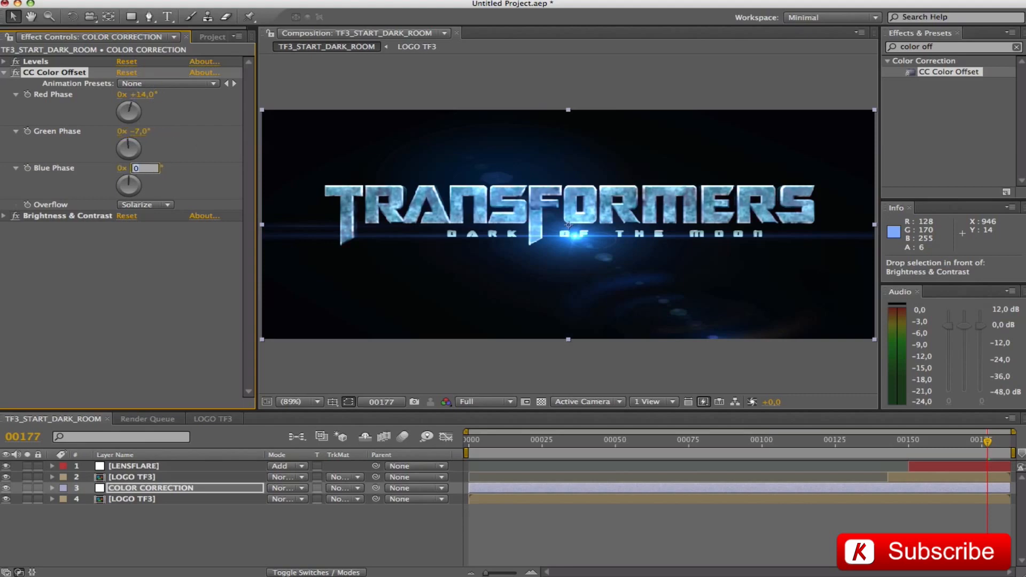
type("-27")
key("Return")
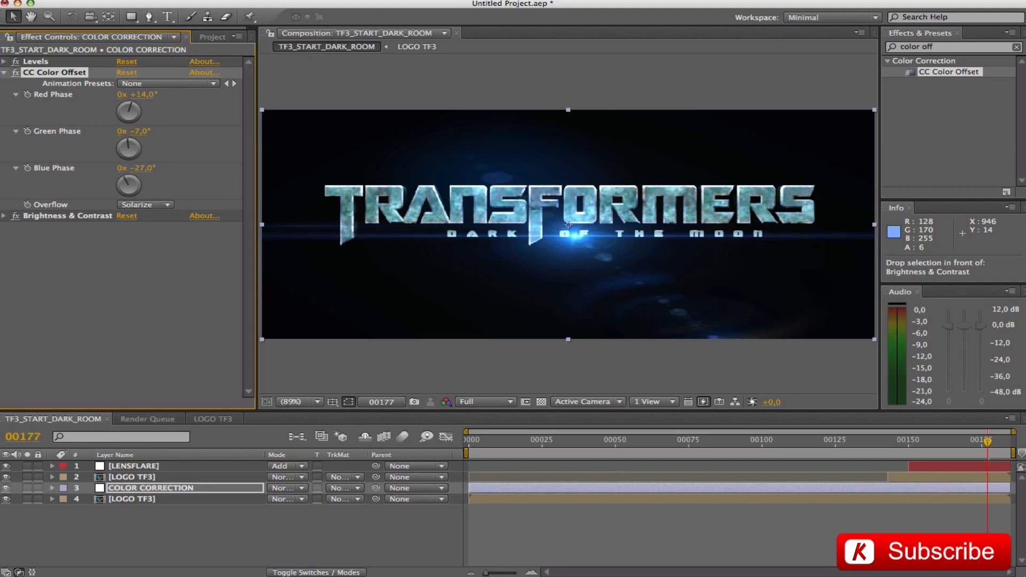
left_click(3, 73)
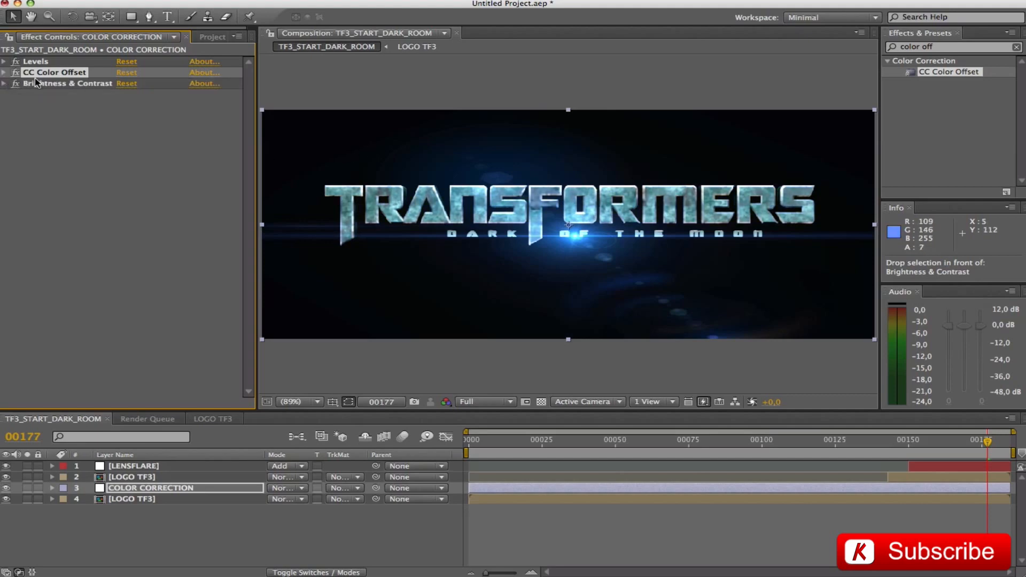
left_click(114, 137)
- Add the Exposure effect after Brightness & Contrast on the COLOR CORRECTION layer
left_click(947, 50)
key("super+a")
type("expo")
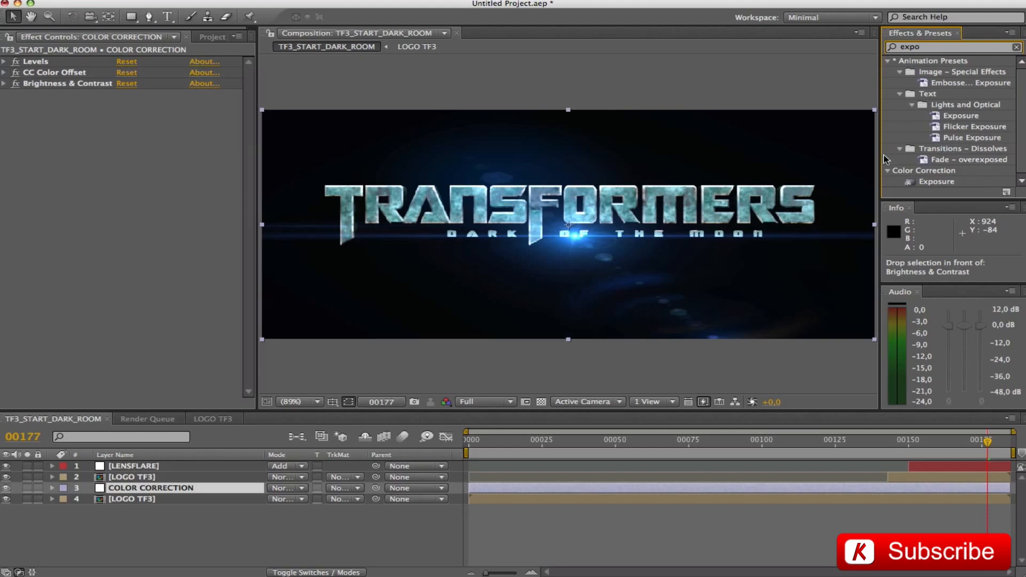
left_click_drag(931, 191, 181, 140)
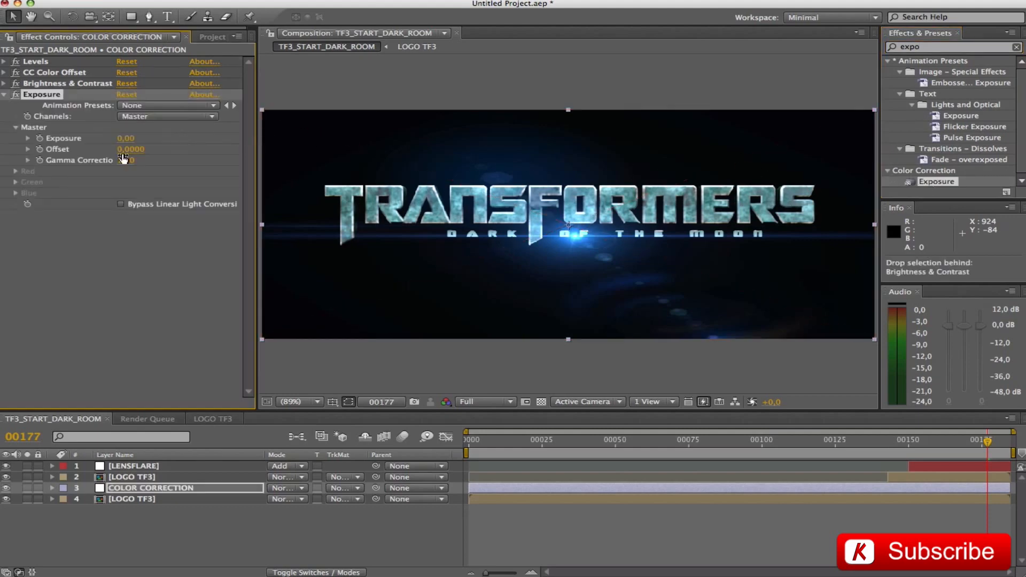
- Set the master Exposure to -0,4 and Gamma Correction to 0,7, and collapse the effect
left_click(126, 138)
type("-0,4")
key("Tab")
key("Tab")
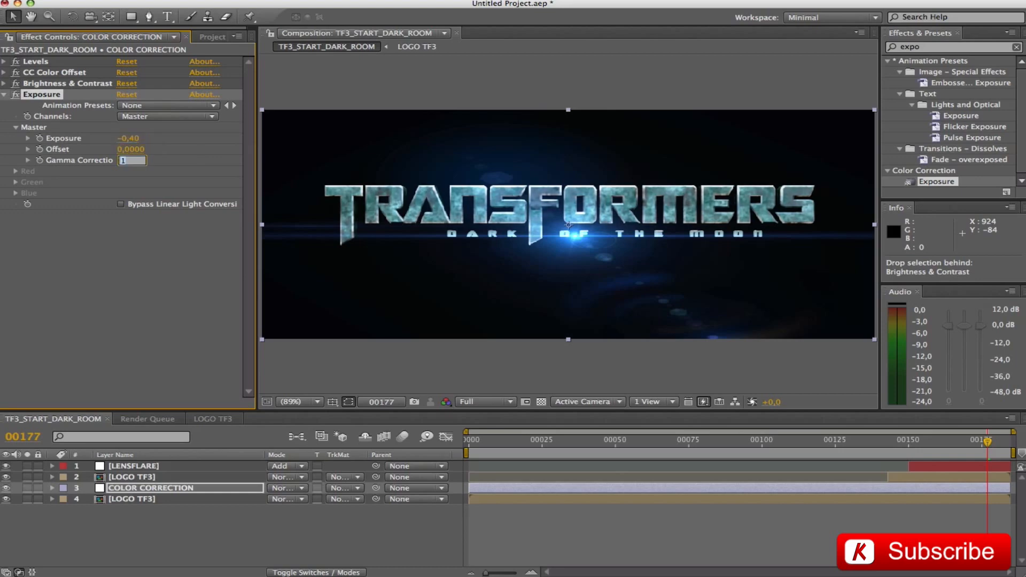
type("0,7")
key("Return")
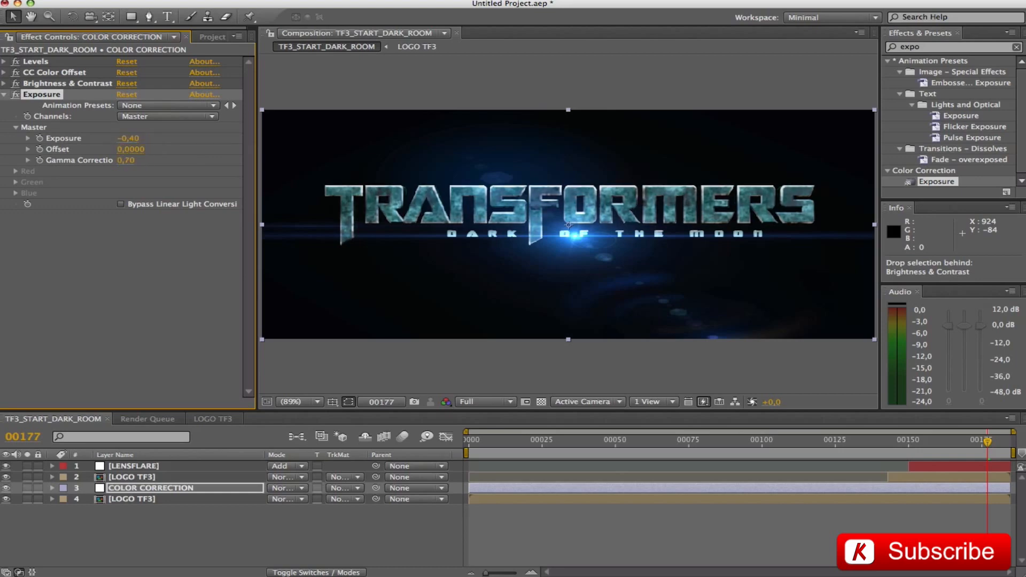
left_click(4, 93)
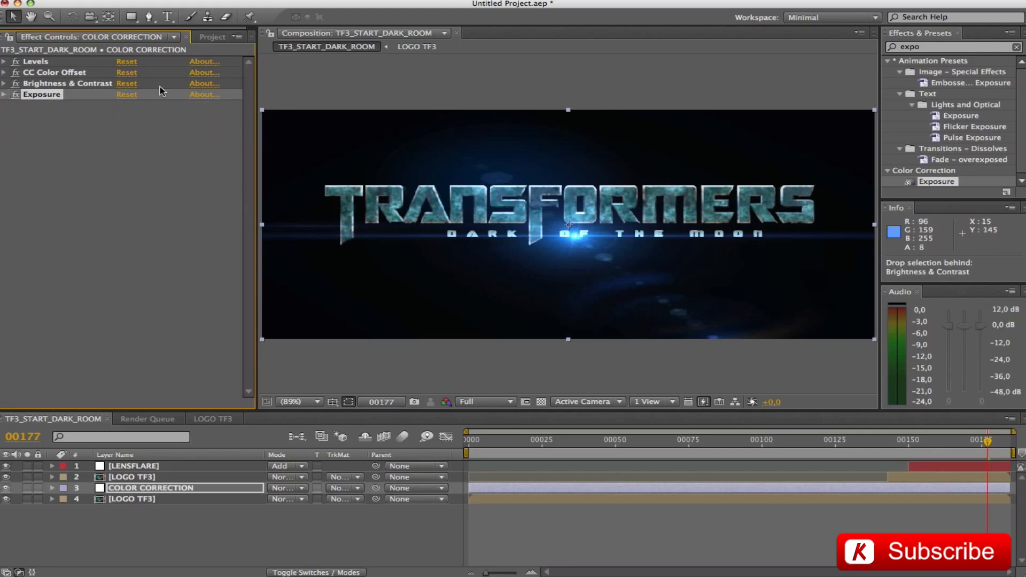
- Compare the title with the COLOR CORRECTION layer hidden and visible, and move the playhead to frame 93
left_click(6, 488)
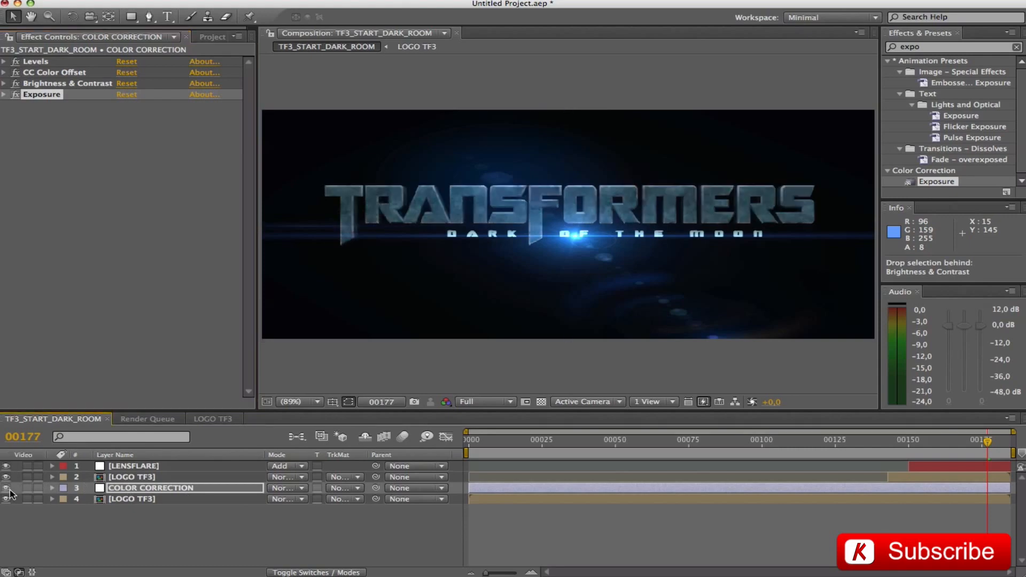
left_click(6, 488)
left_click_drag(980, 446, 742, 432)
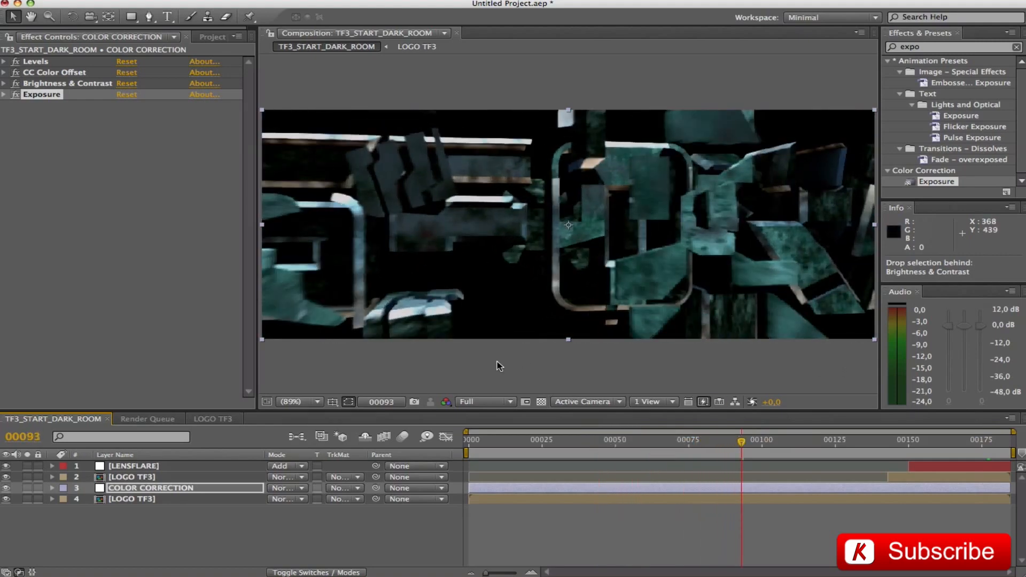
- Duplicate the COLOR CORRECTION layer and remove CC Color Offset, Brightness & Contrast and Exposure from the copy
left_click(153, 488)
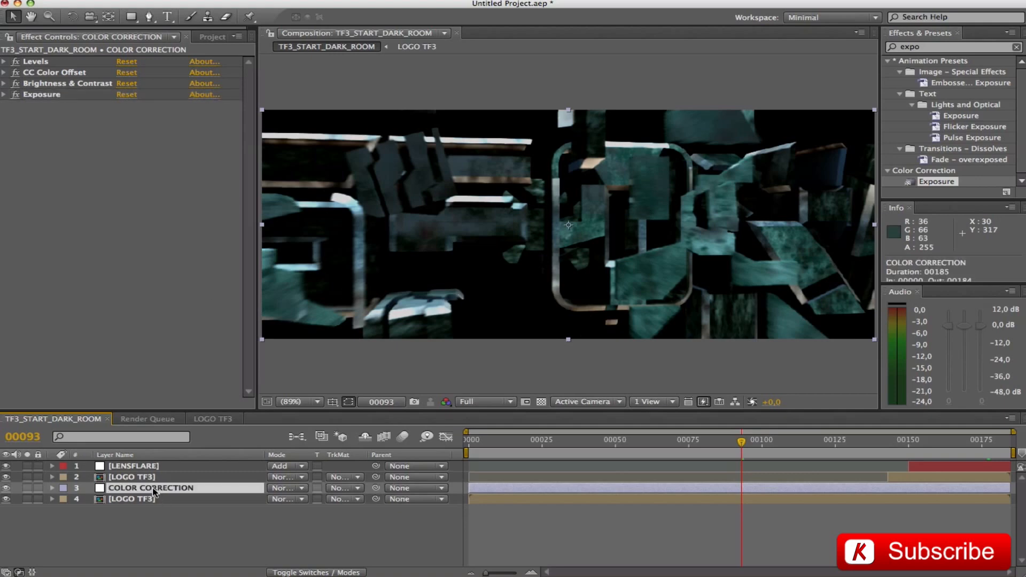
key("super+d")
left_click(5, 61)
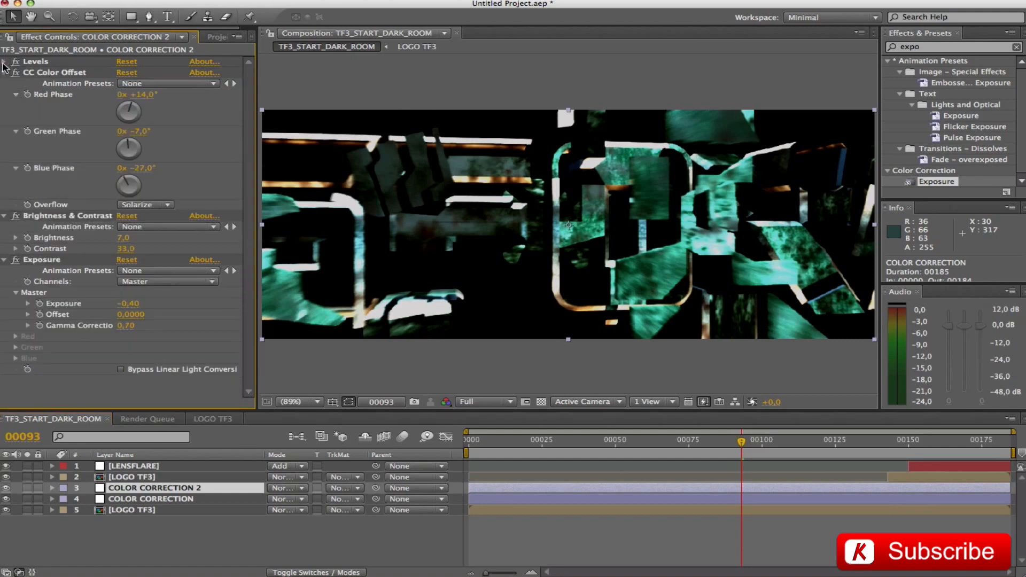
left_click(5, 72)
left_click(5, 83)
left_click(5, 95)
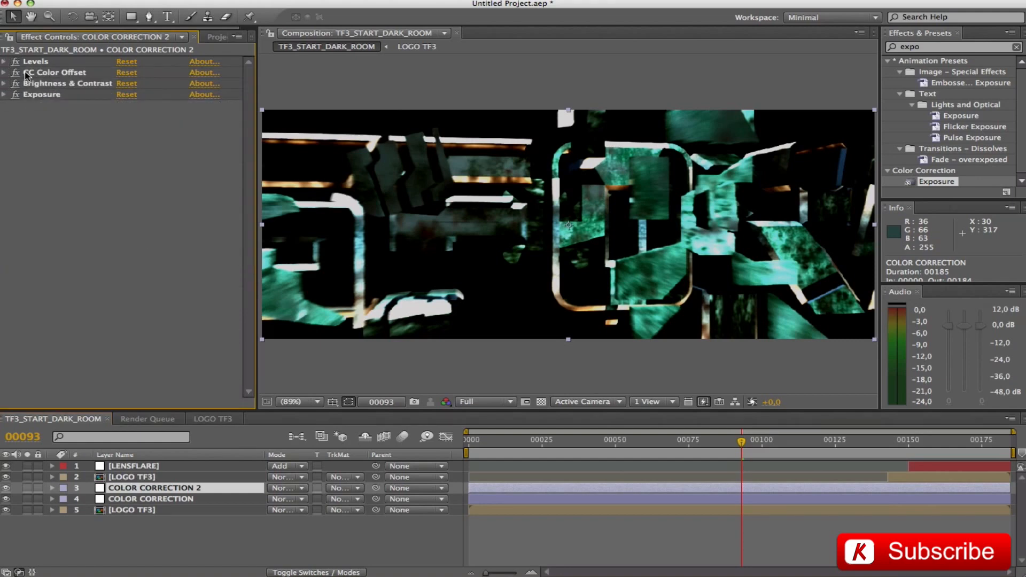
left_click(31, 96, "shift")
key("Delete")
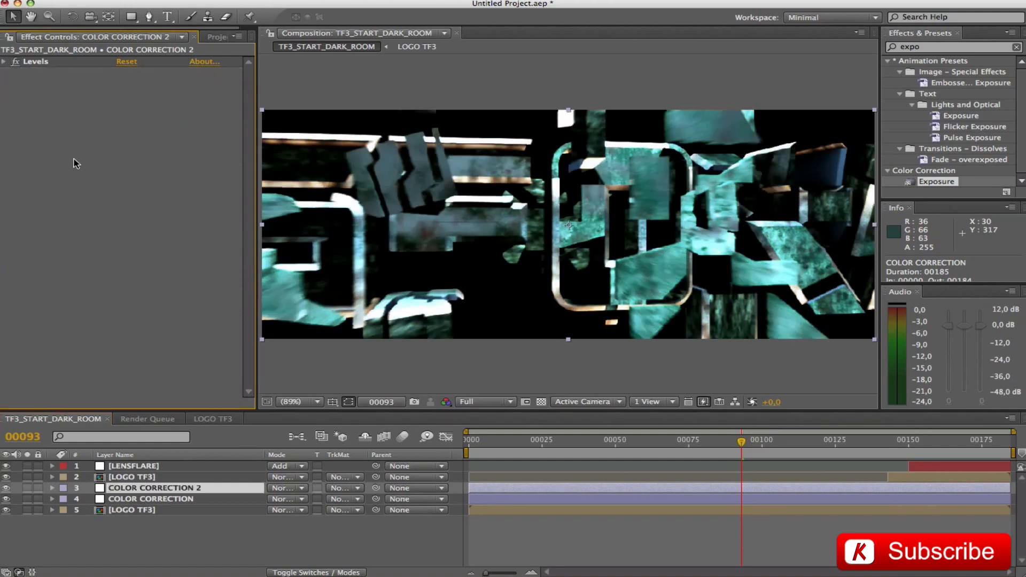
- Reset the Levels effect on COLOR CORRECTION 2 and set its Gamma to 0,78
left_click(129, 63)
left_click(4, 62)
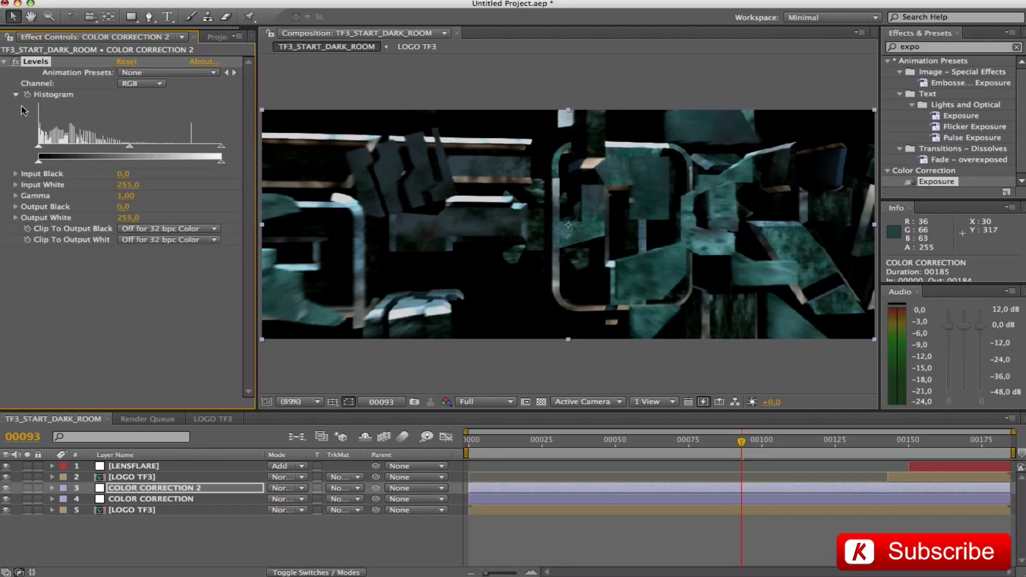
left_click(126, 196)
type("0,78")
key("Return")
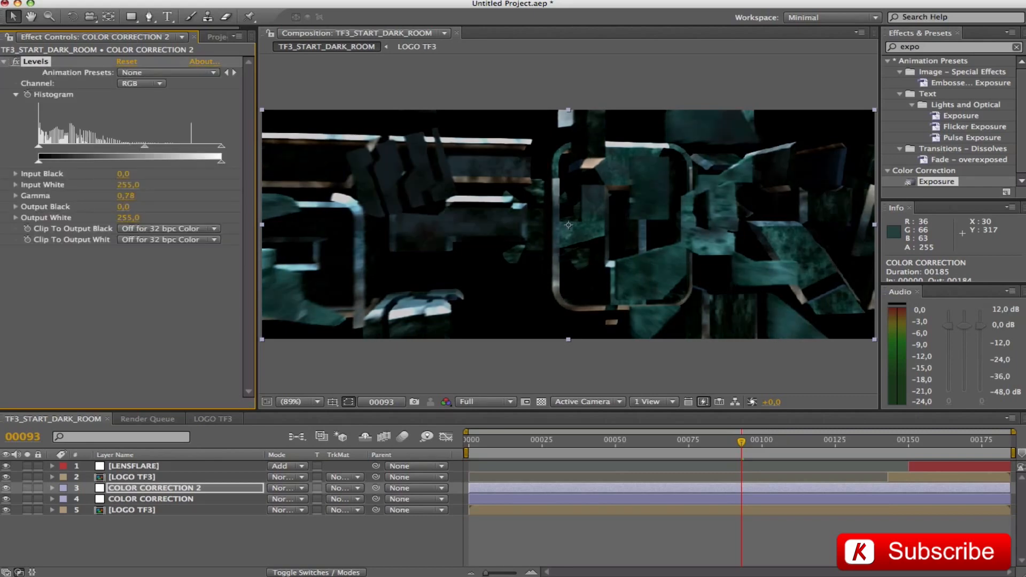
- Set the blending mode of the COLOR CORRECTION 2 layer to Add
left_click(218, 488)
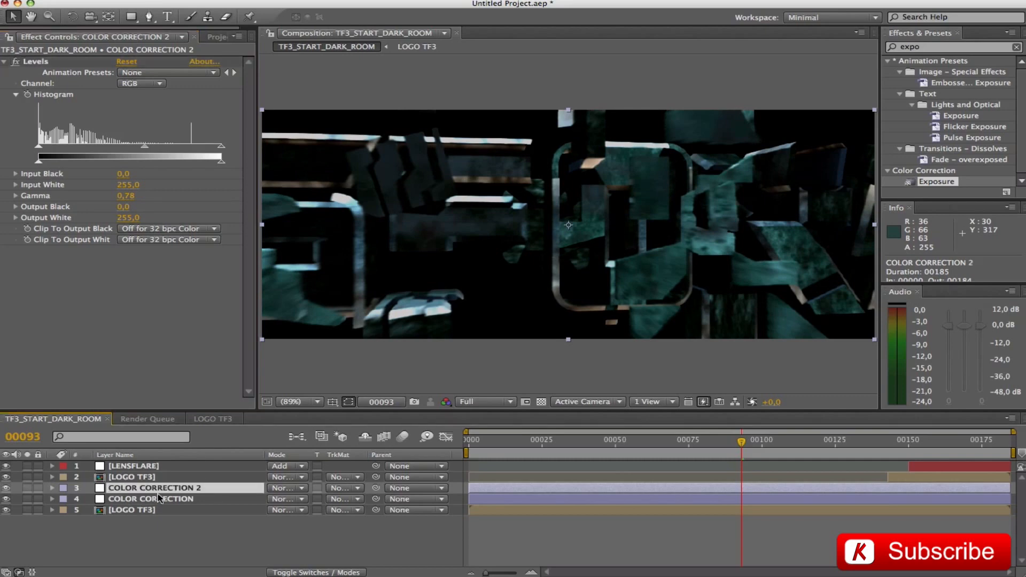
left_click(277, 492)
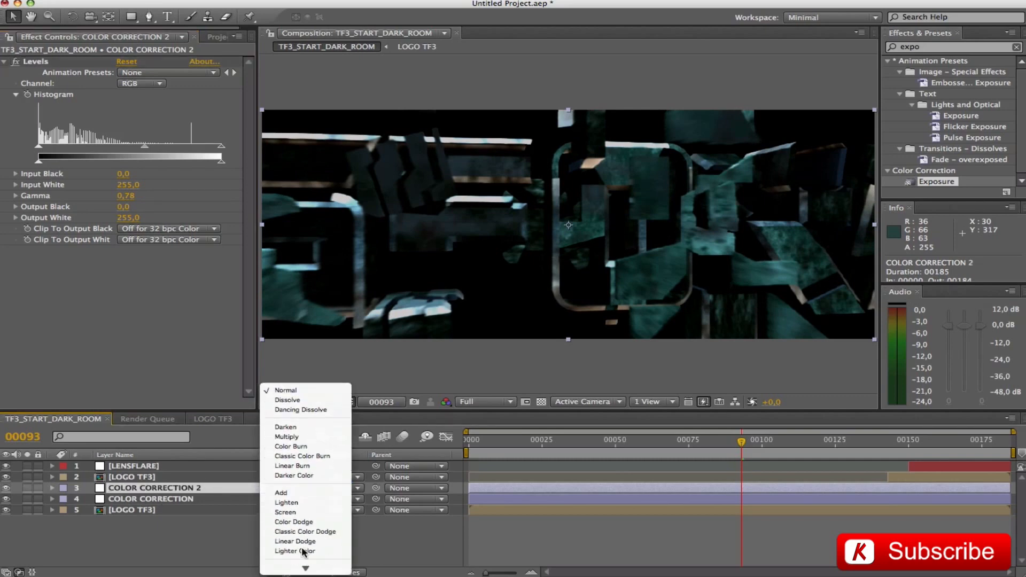
left_click(300, 554)
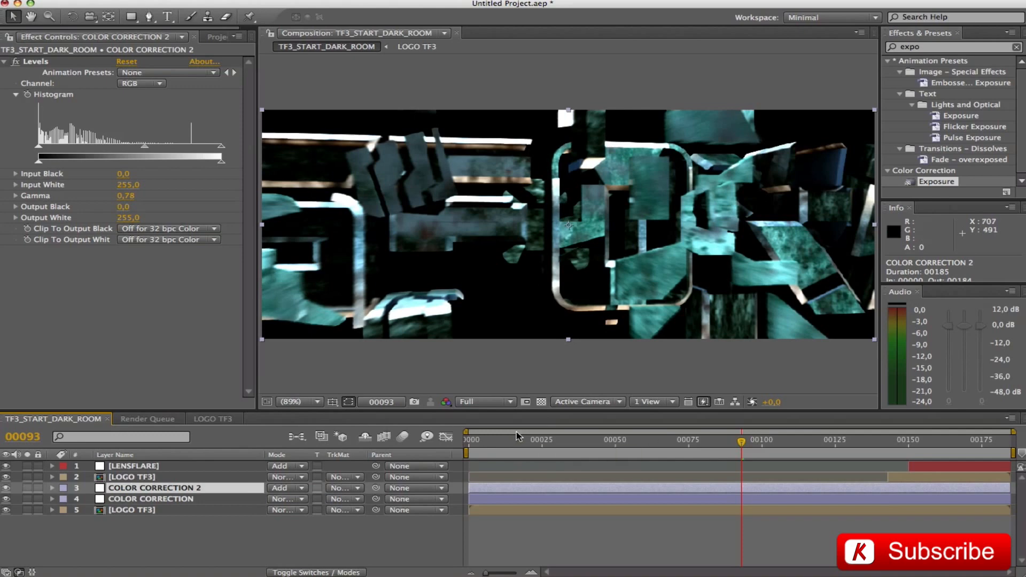
- Trim the end of the COLOR CORRECTION 2 layer to frame 97
left_click(24, 438)
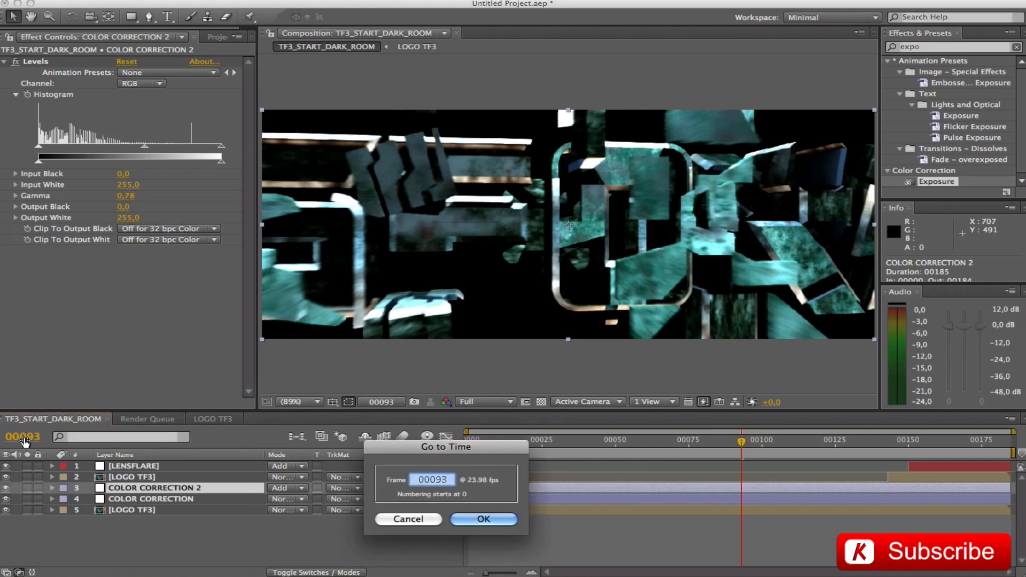
type("97")
key("Return")
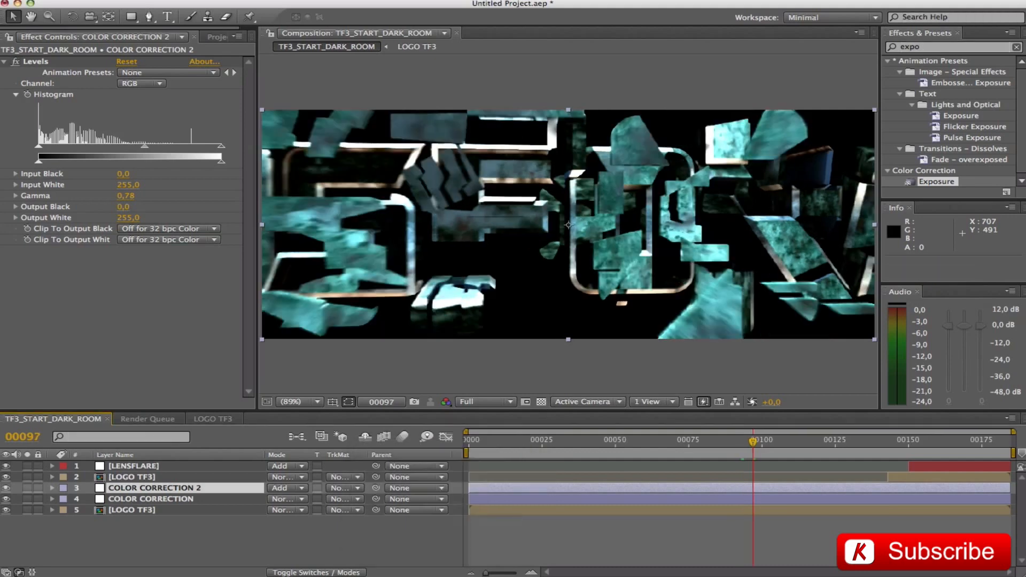
left_click_drag(1004, 488, 754, 488)
- Add an Opacity keyframe of 0% on COLOR CORRECTION 2 at frame 97
key("t")
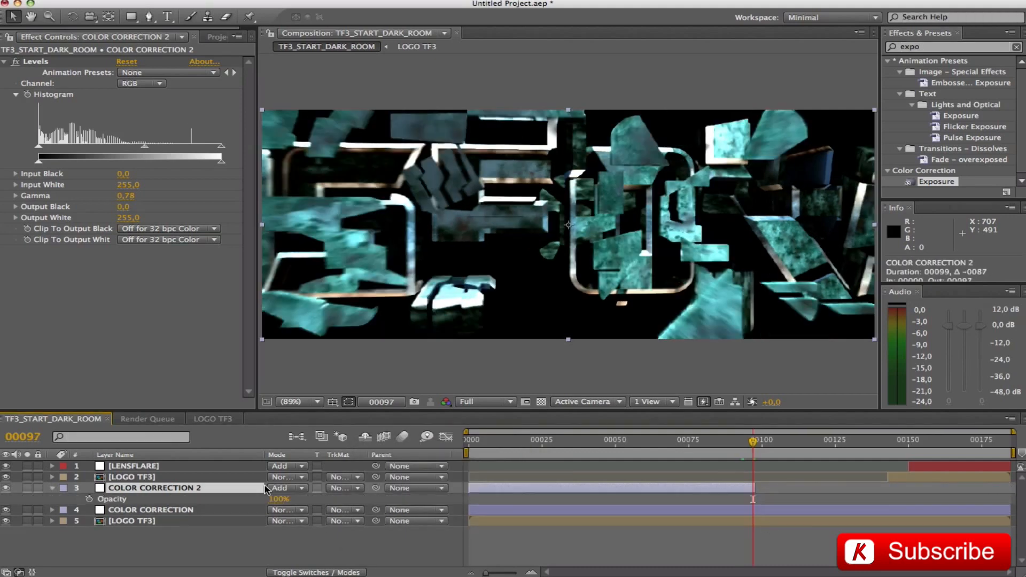
left_click(90, 499)
left_click_drag(275, 499, 107, 502)
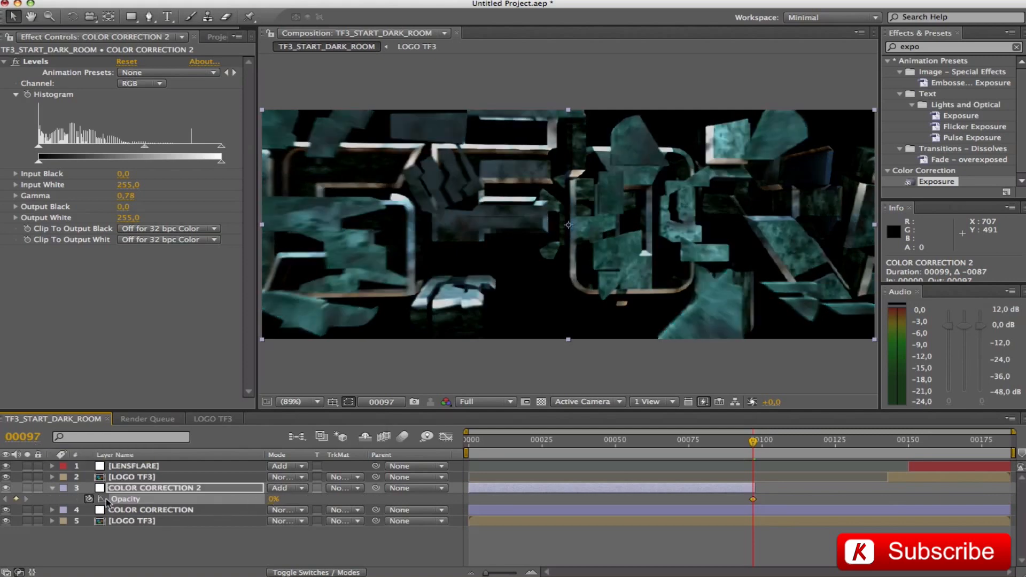
- Raise the Opacity of COLOR CORRECTION 2 with a keyframe at frame 40, review the fade and collapse the layer
left_click(23, 437)
type("40")
key("Return")
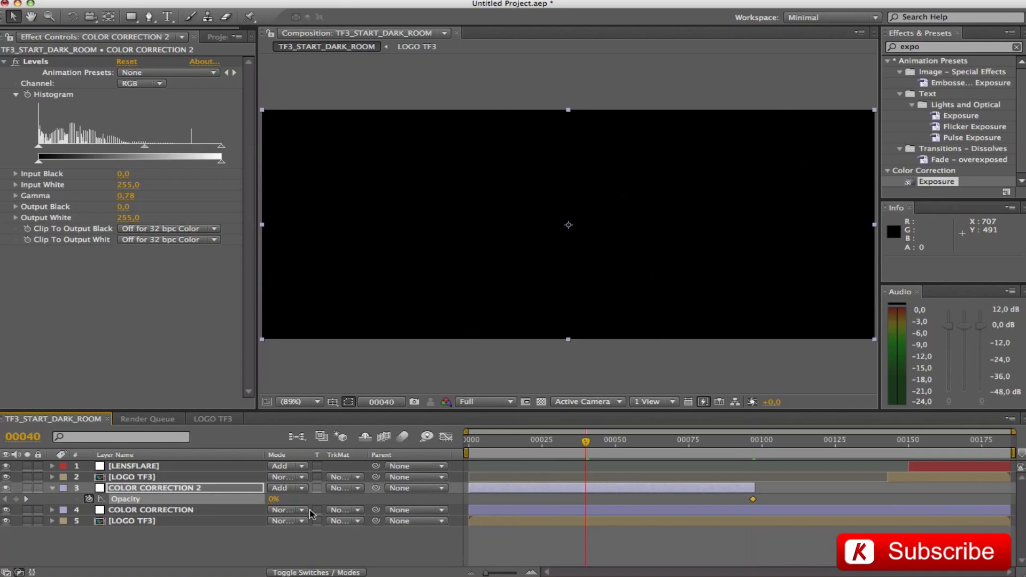
left_click_drag(273, 501, 580, 501)
left_click_drag(586, 442, 976, 448)
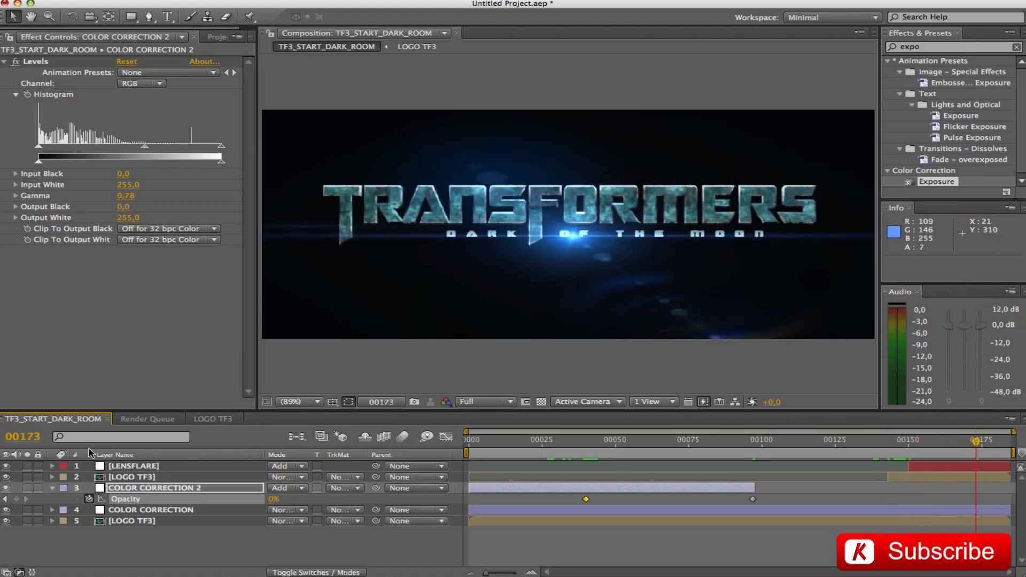
left_click(52, 488)
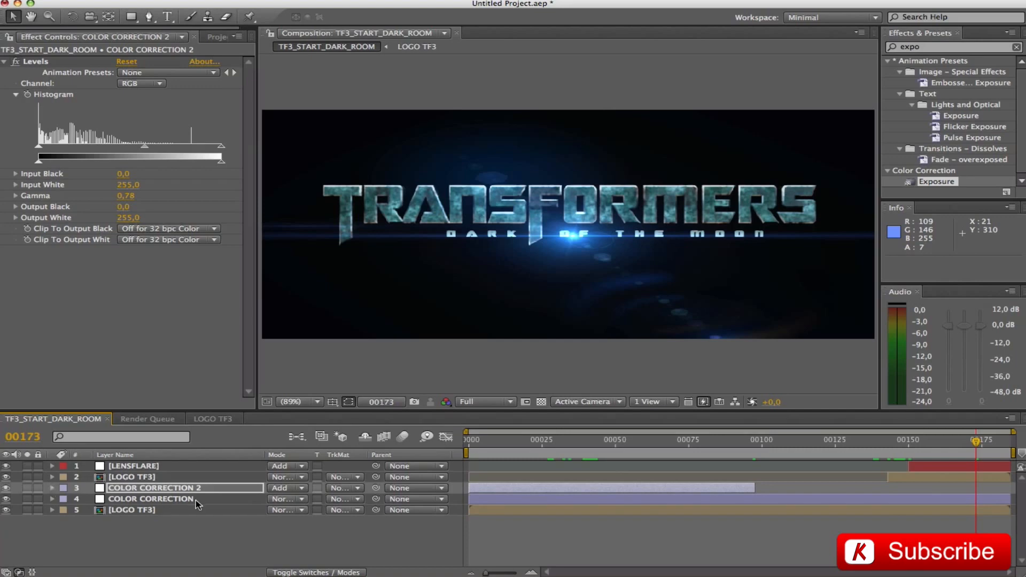
- Apply Levels to the upper LOGO TF3 layer with Input White at 194,0, and hide the layer controls in the viewer
left_click(114, 479)
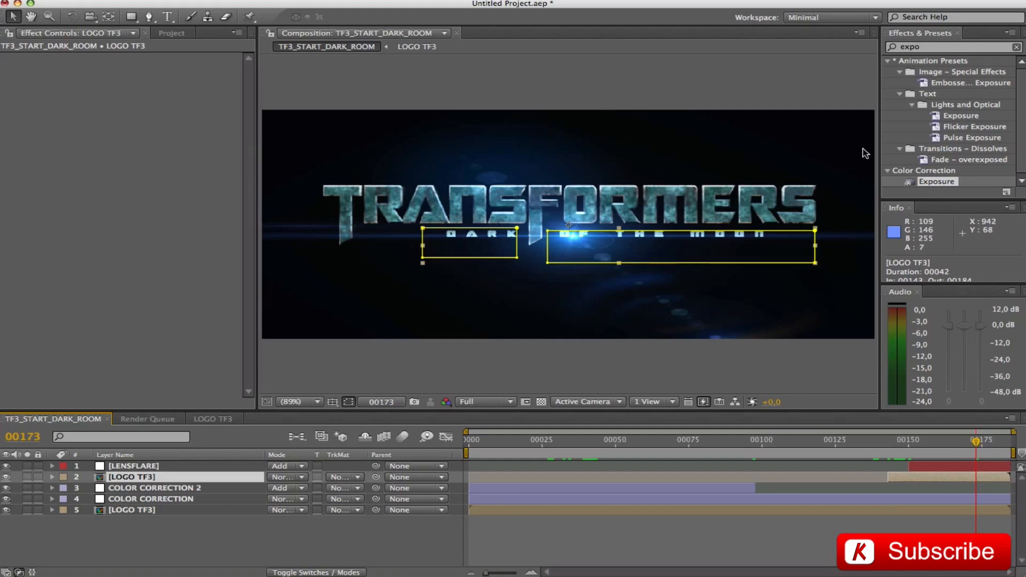
left_click(954, 47)
type("level")
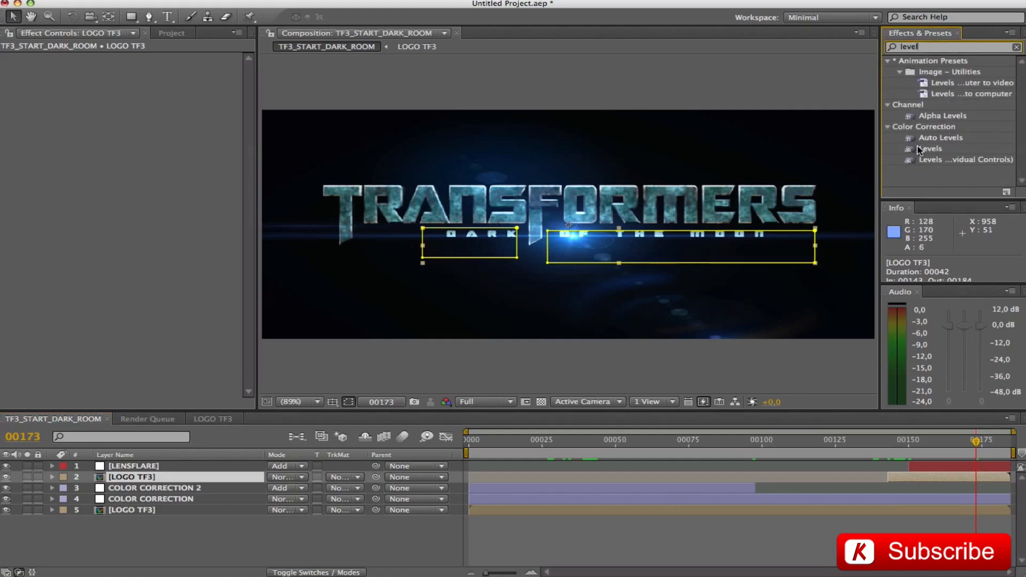
left_click_drag(919, 150, 130, 476)
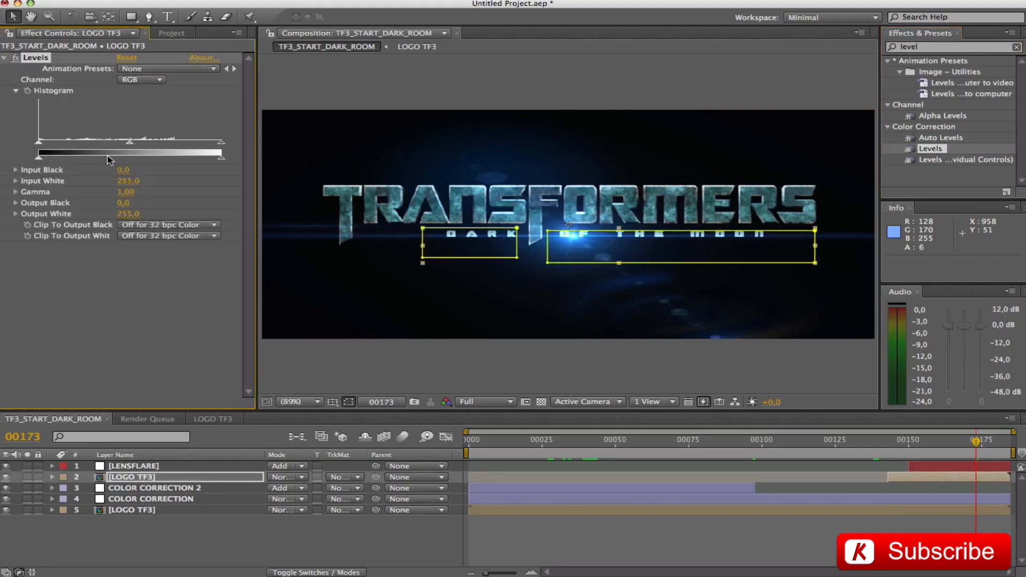
left_click(124, 182)
key("Return")
key("shift+super+h")
- Play back the composition from the start and re-examine the earlier segment around frame 56
key("space")
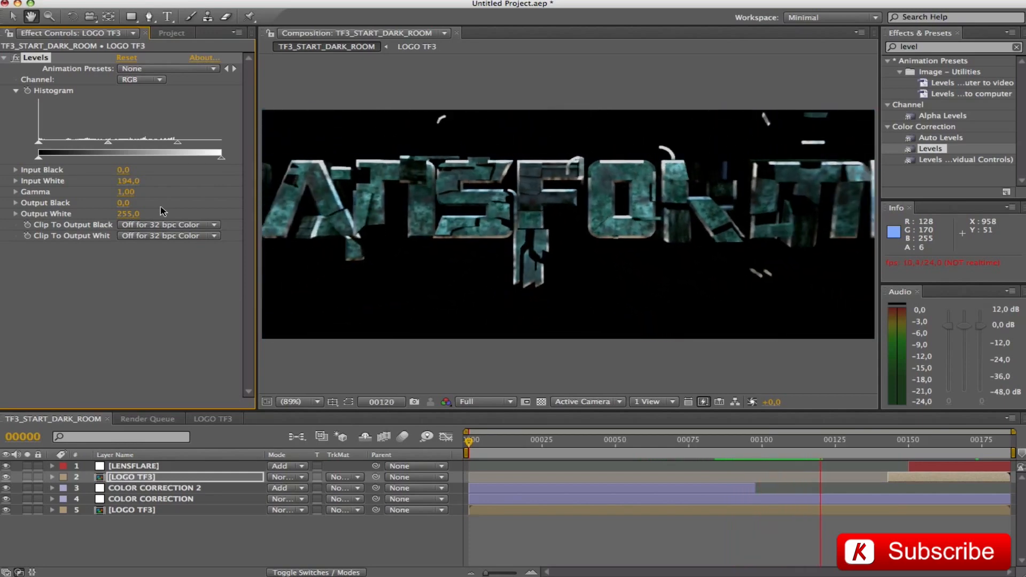
key("space")
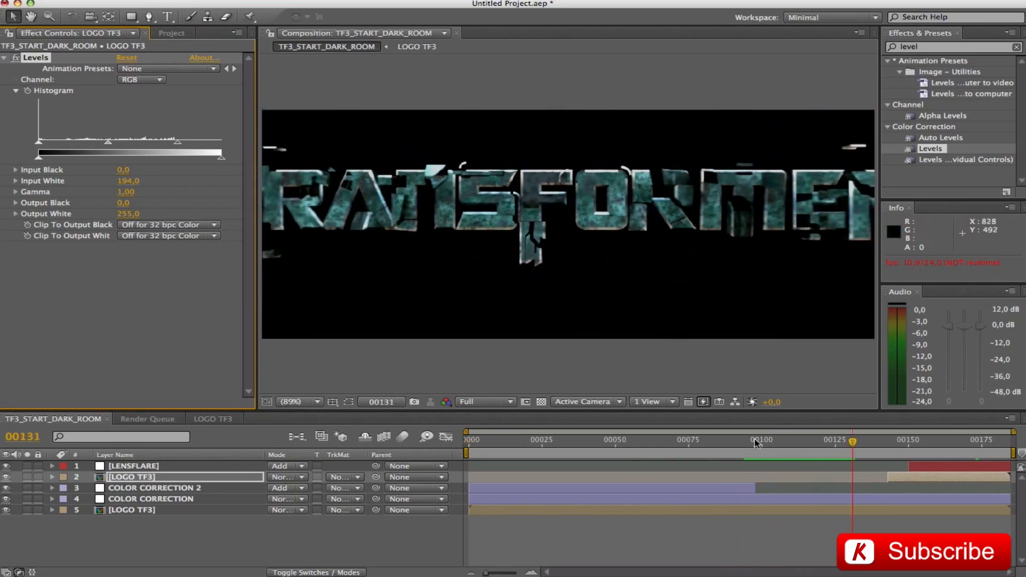
left_click_drag(853, 441, 633, 442)
- Set the Opacity keyframe of COLOR CORRECTION 2 at frame 40 to 72% and check the surrounding frames
left_click(162, 491)
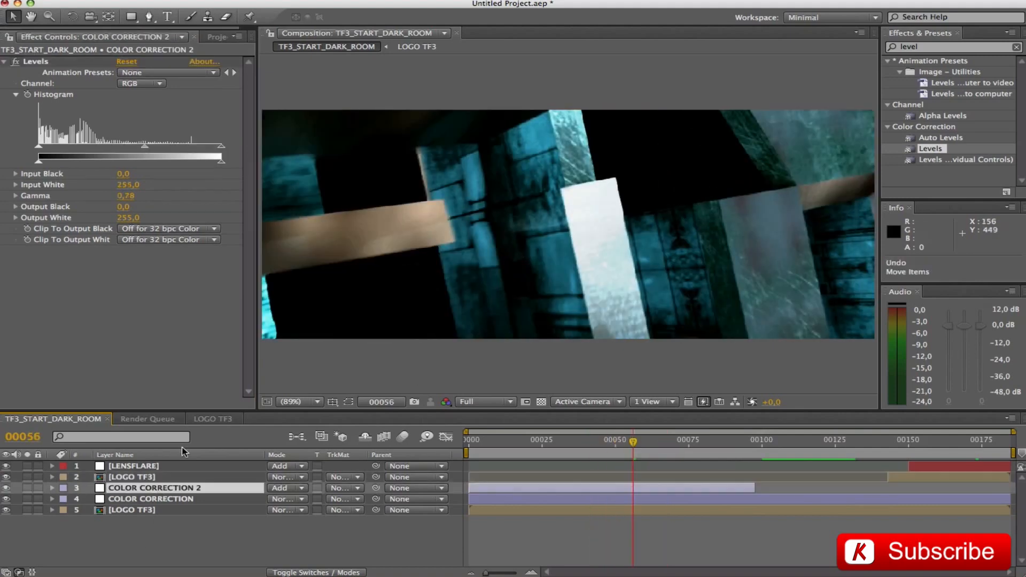
left_click(15, 442)
type("40")
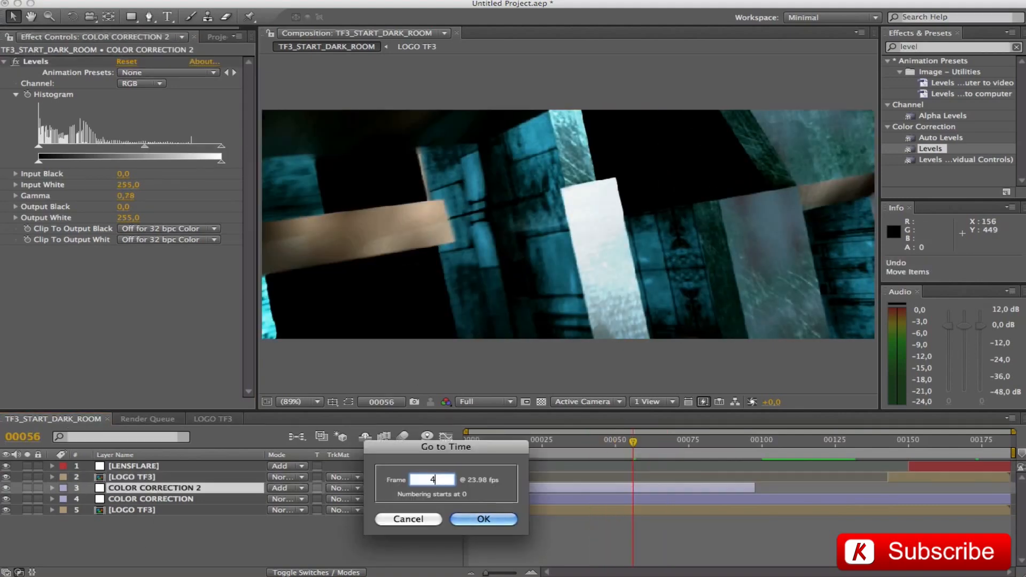
key("Return")
key("u")
left_click(278, 498)
type("72")
key("Return")
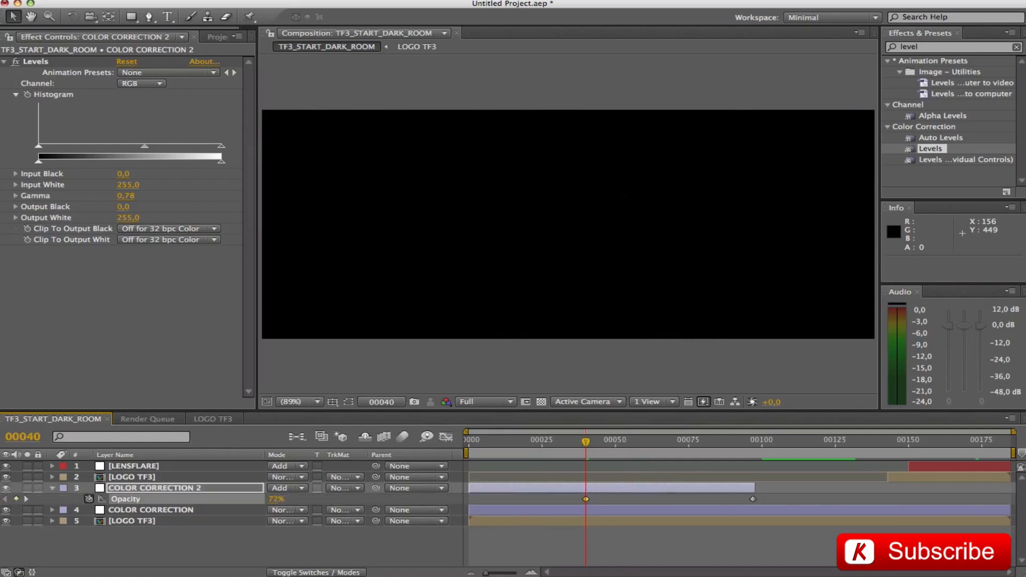
mouse_move(582, 448)
left_mouse_down()
mouse_move(615, 450)
mouse_move(586, 430)
left_mouse_up()
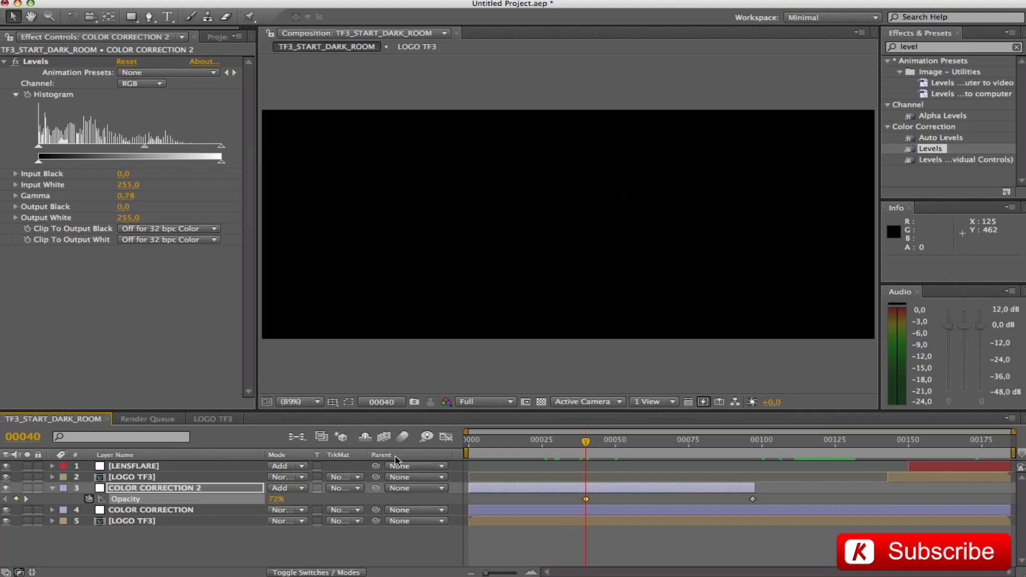
- Add an Opacity keyframe of 4% on COLOR CORRECTION 2 at frame 39
left_click(23, 437)
type("39")
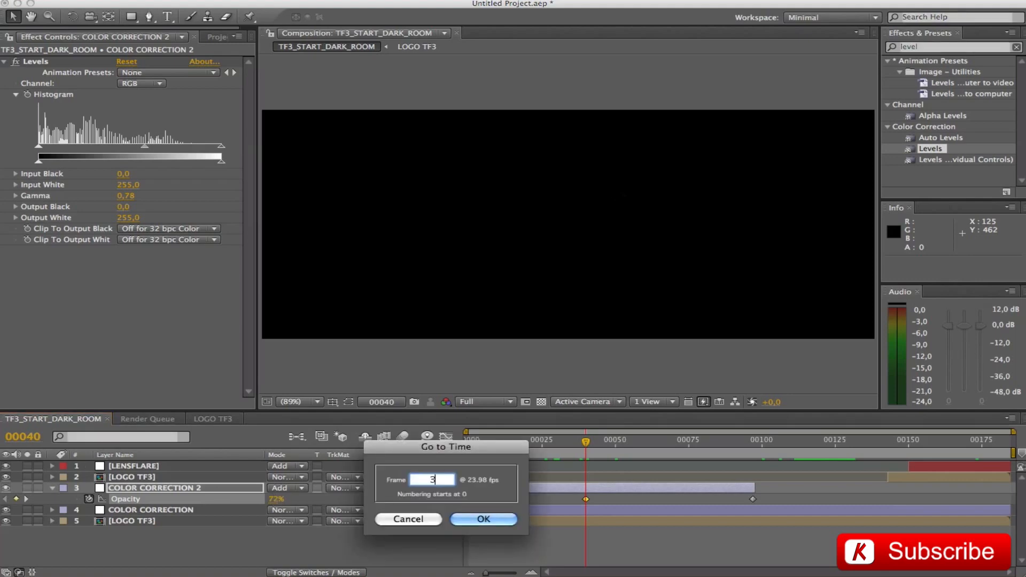
key("Return")
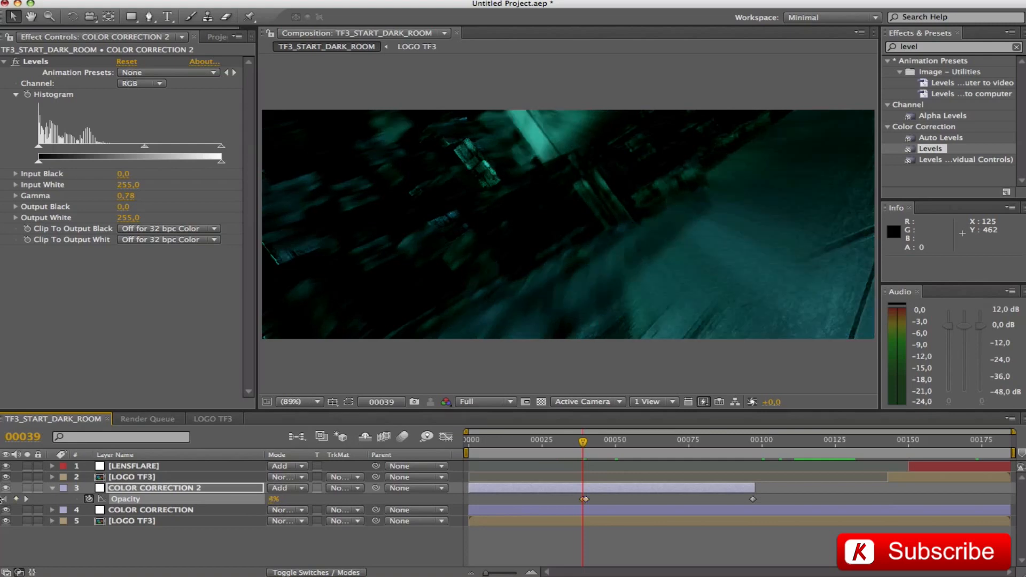
- Play the whole composition to review the color correction, and collapse the COLOR CORRECTION 2 layer
key("space")
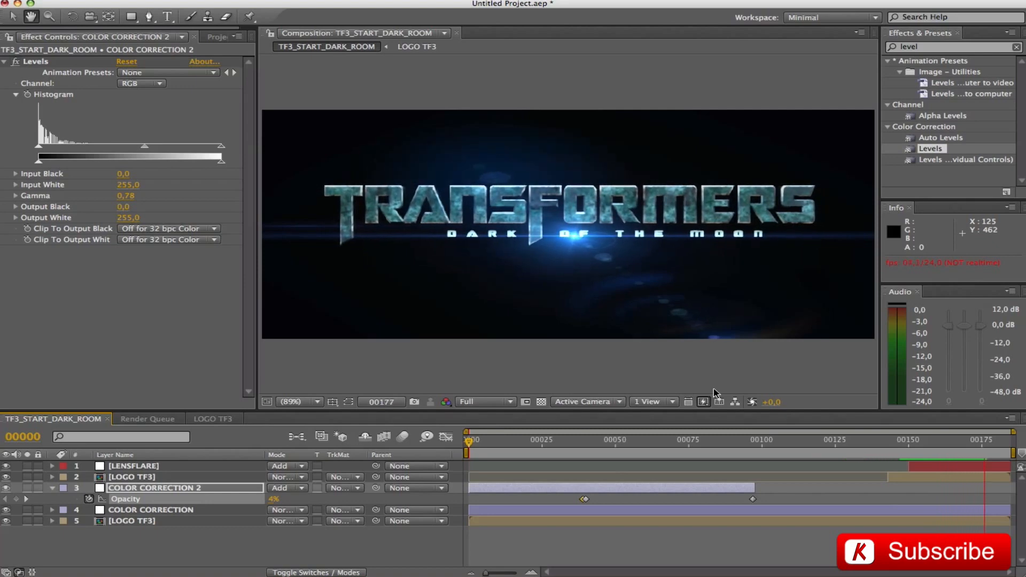
key("space")
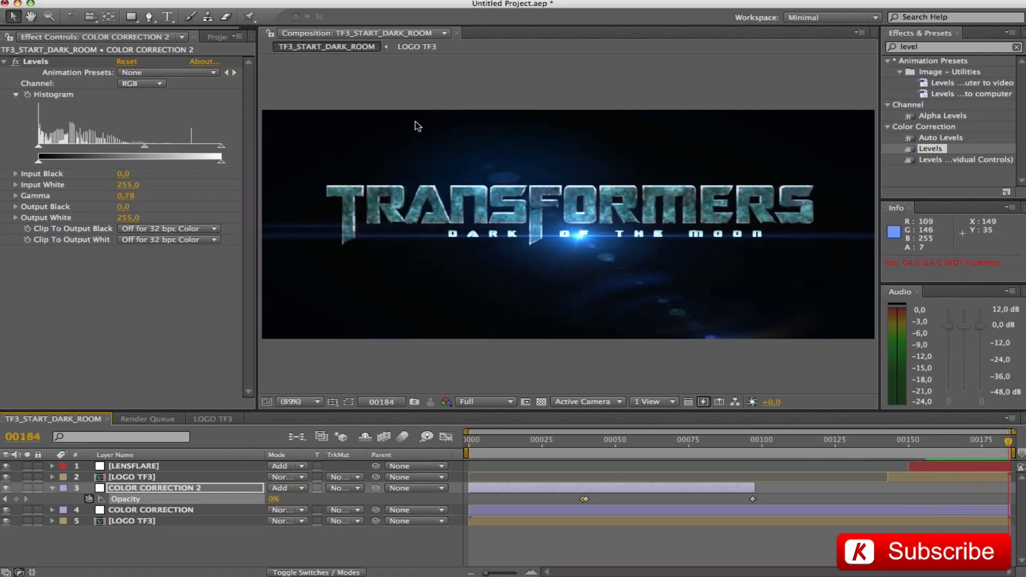
left_click(52, 488)
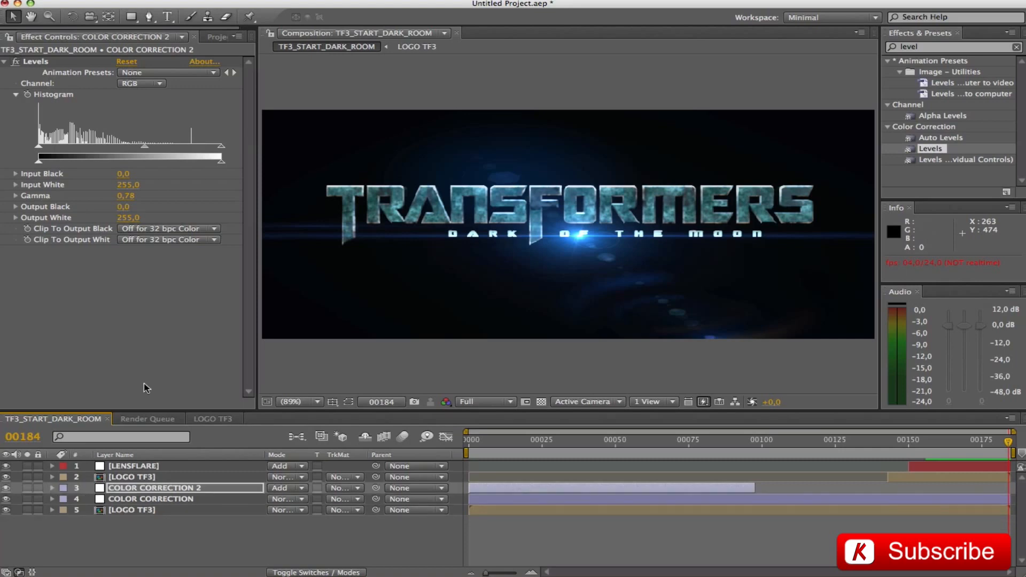
- Rename the TF3_START_DARK_ROOM composition in the project as TF3_PREVIEW
left_click(327, 375)
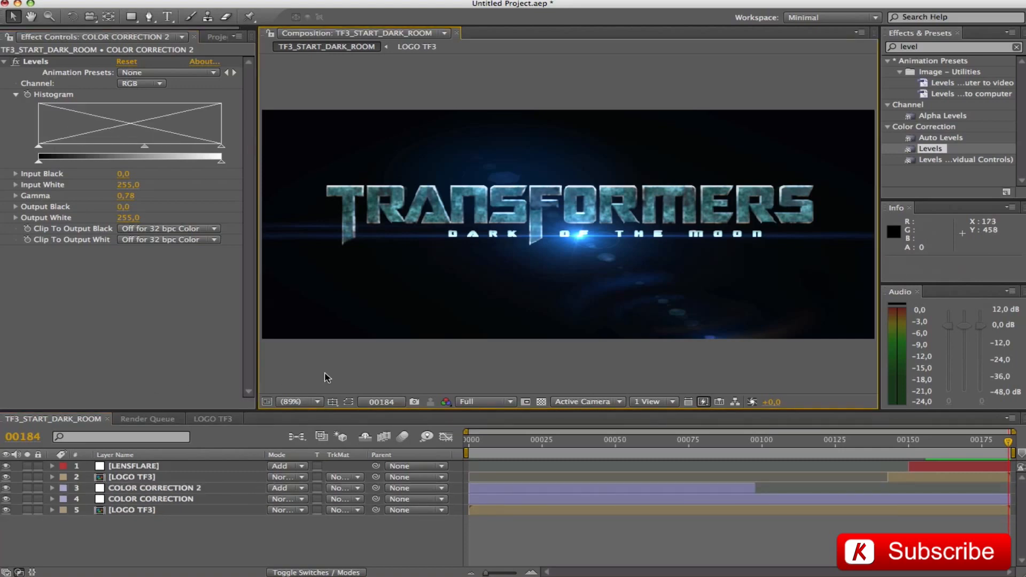
left_click(217, 36)
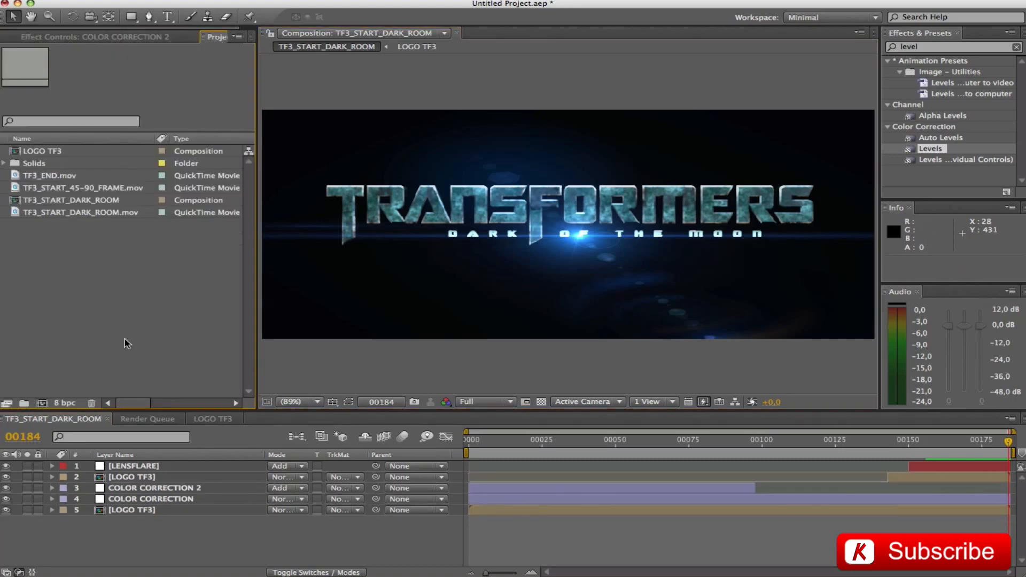
left_click(54, 201)
key("Return")
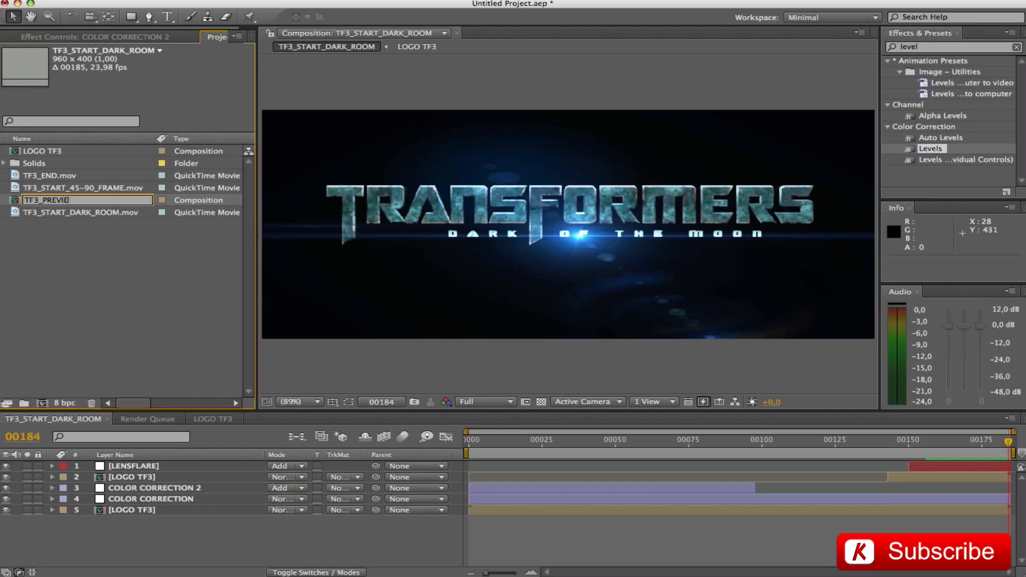
type("TF3_PREVIEW")
key("Return")
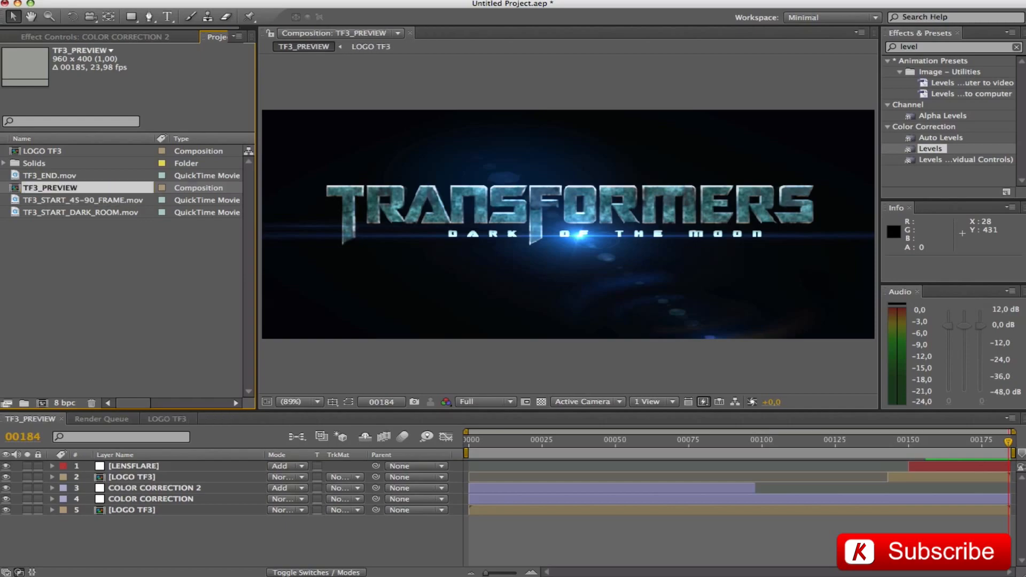
- Import TF3_AUDIO.wav from the desktop into the project and add it to the TF3_PREVIEW composition's timeline
left_click(31, 3)
left_click_drag(952, 104, 226, 319)
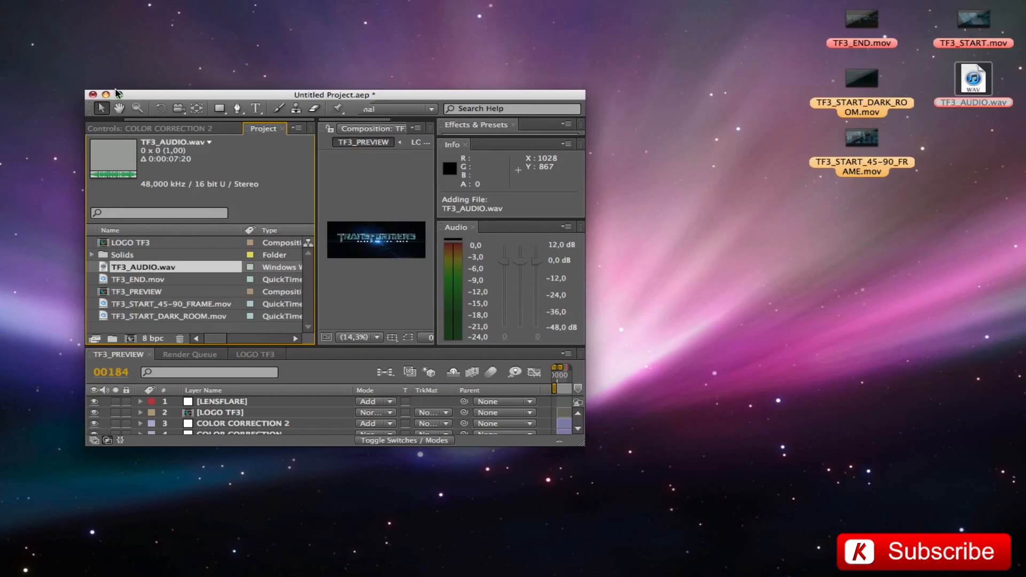
left_click(118, 94)
left_click(78, 244)
left_click_drag(54, 179, 561, 561)
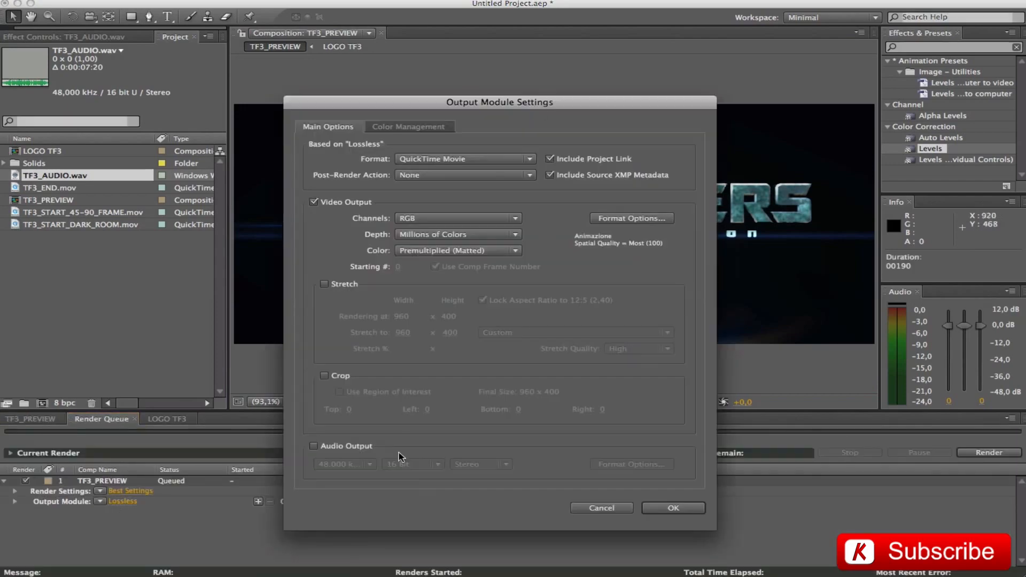
- Enable Audio Output in the output module settings of the queued TF3_PREVIEW composition and render it
left_click(312, 447)
left_click(674, 507)
left_click(989, 453)
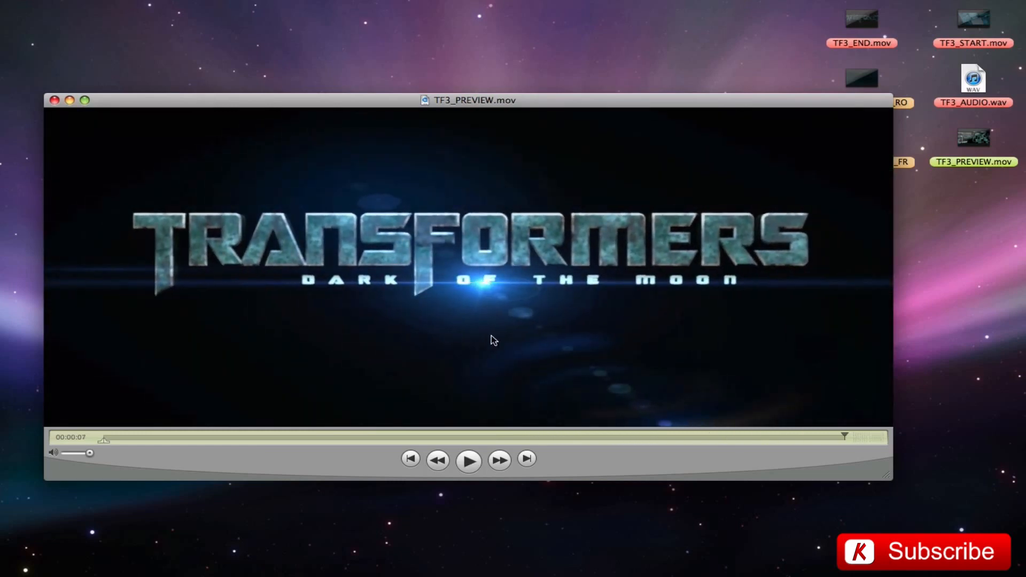
- Review the rendered TF3_PREVIEW.mov in the movie player from its early frames to the end, and minimize its window
left_click_drag(186, 437, 146, 438)
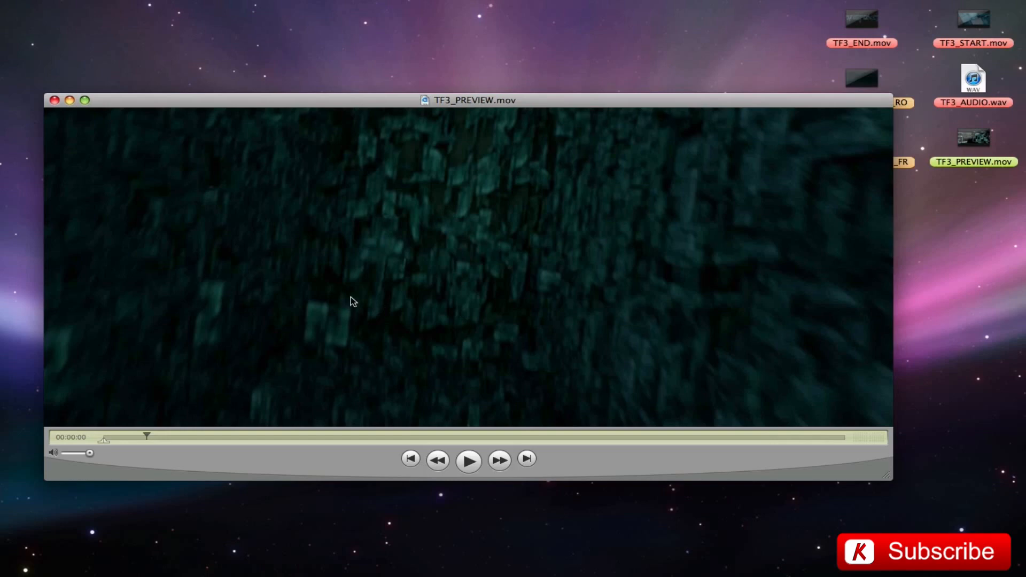
left_click_drag(144, 438, 262, 438)
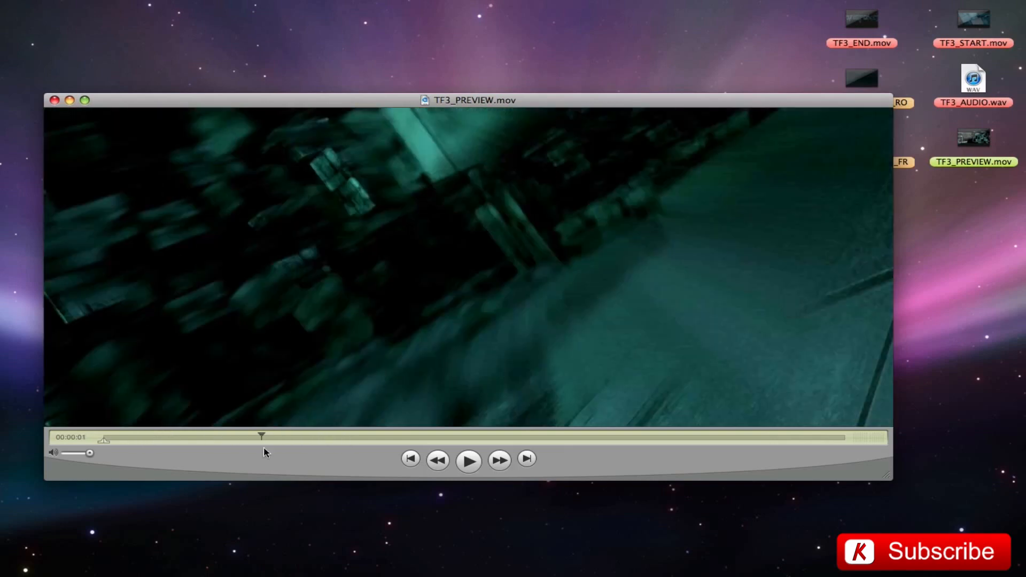
left_click(526, 460)
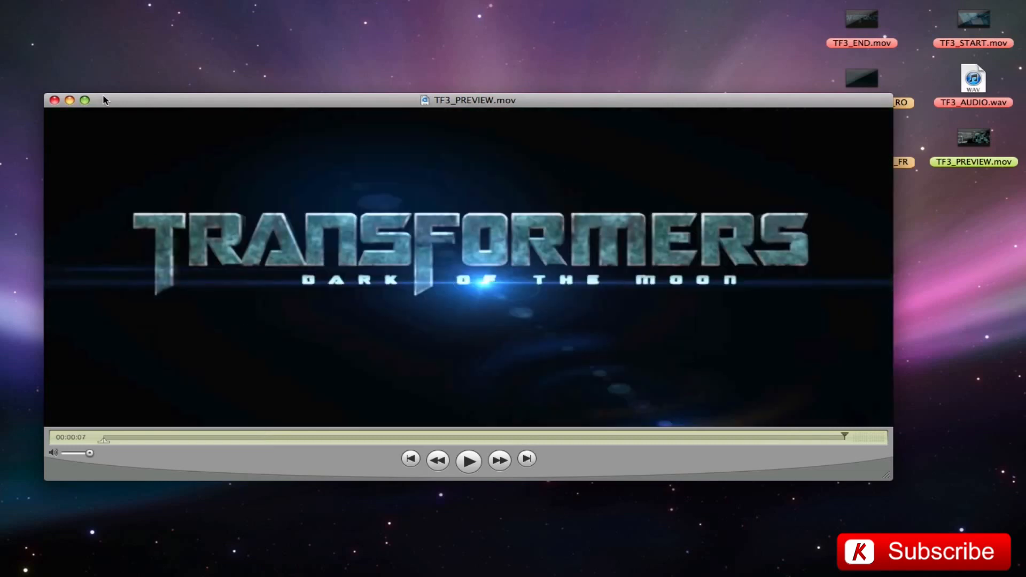
left_click(70, 100)
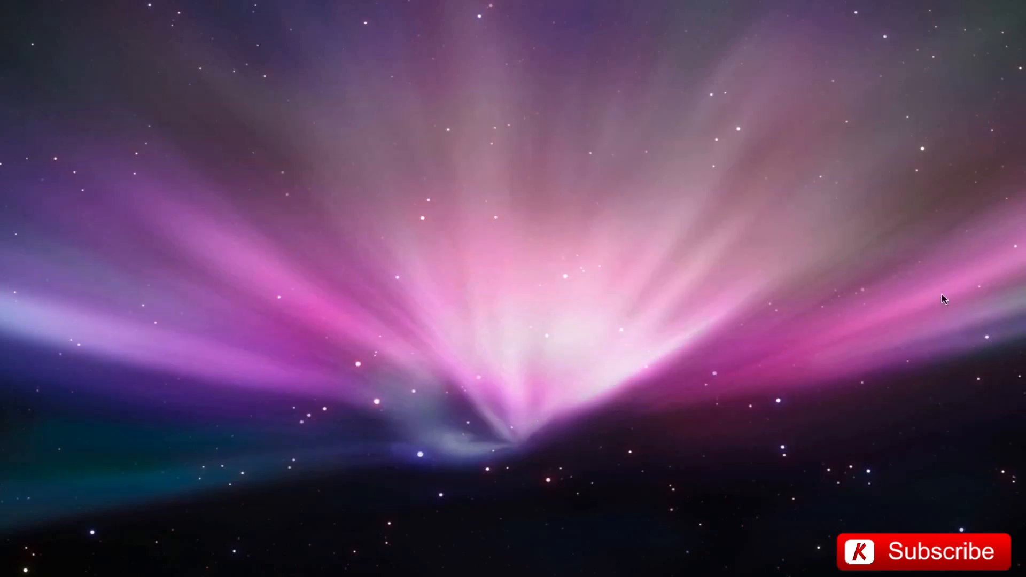
- Play HARRY POTTER 7 PREVIEW.mov from the start in the movie player
left_click_drag(158, 119, 406, 203)
left_click_drag(770, 197, 856, 342)
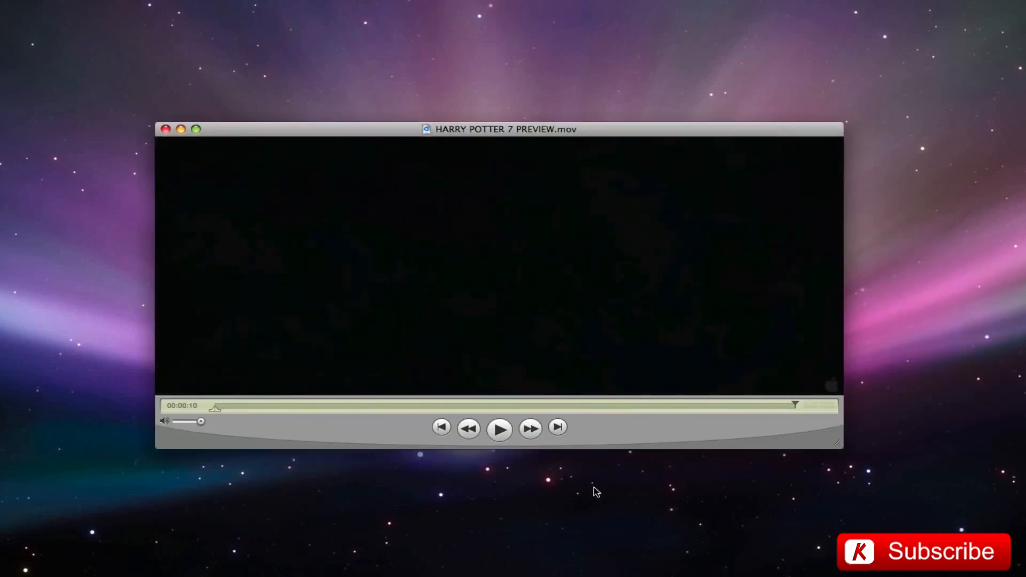
key("space")
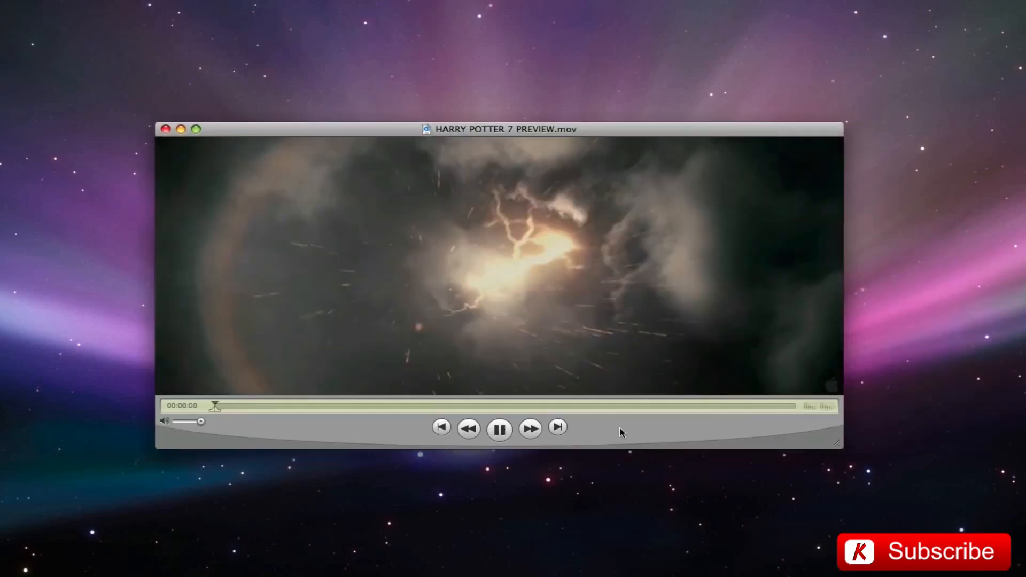